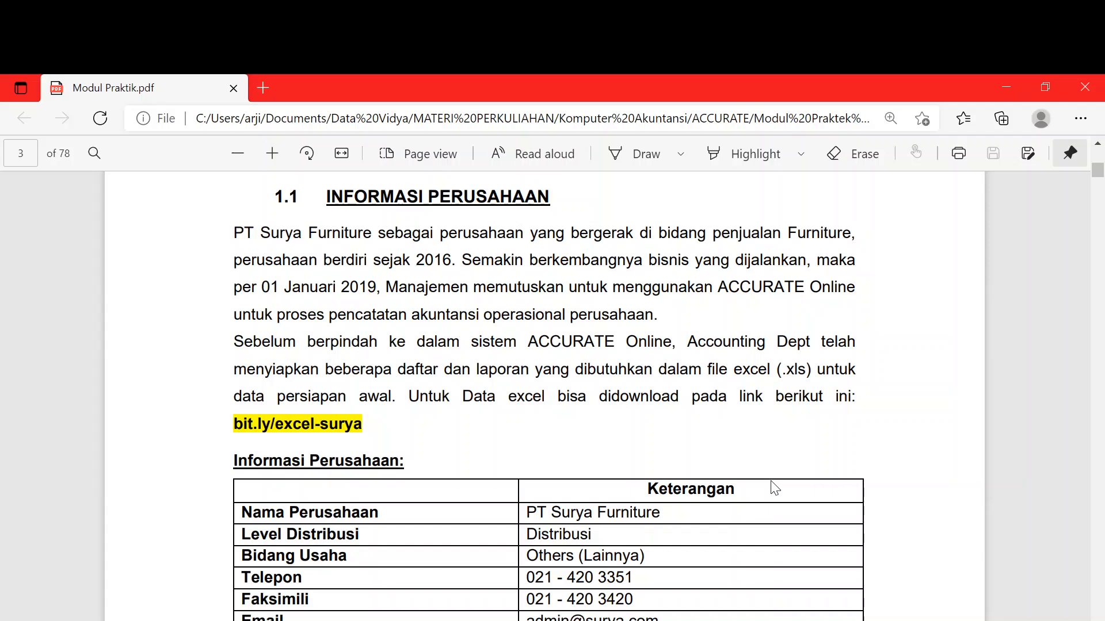
- Scroll the Chrome database list to the Vidya_Cakrawala tile and open that database
{"action": "scroll", "coordinate": [775, 489], "scroll_direction": "up", "scroll_amount": 1}
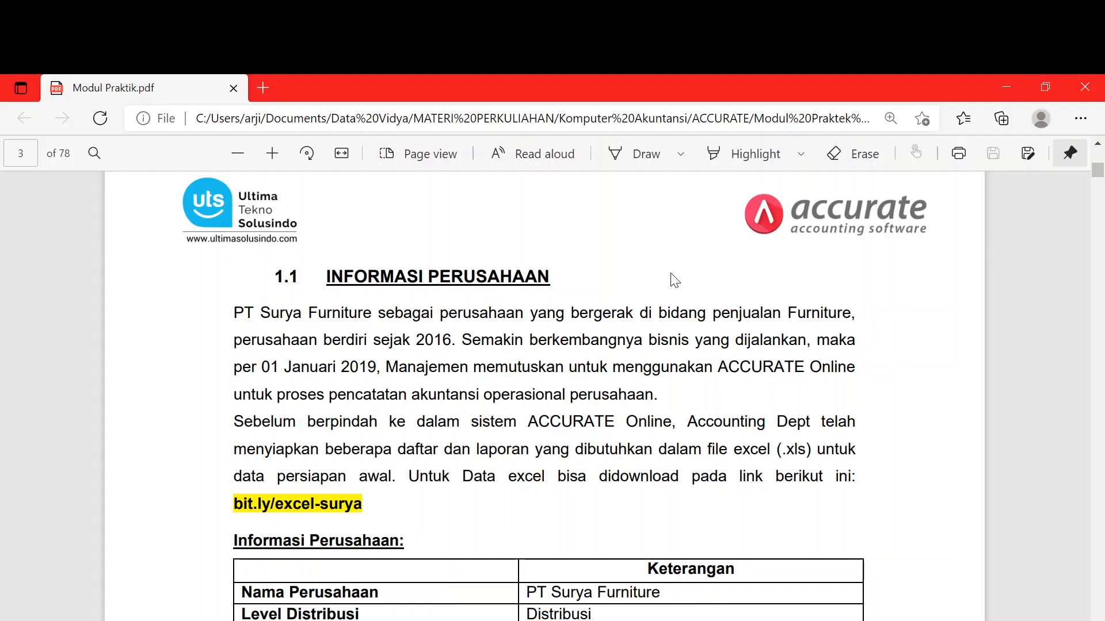
{"action": "scroll", "coordinate": [671, 276], "scroll_direction": "down", "scroll_amount": 2}
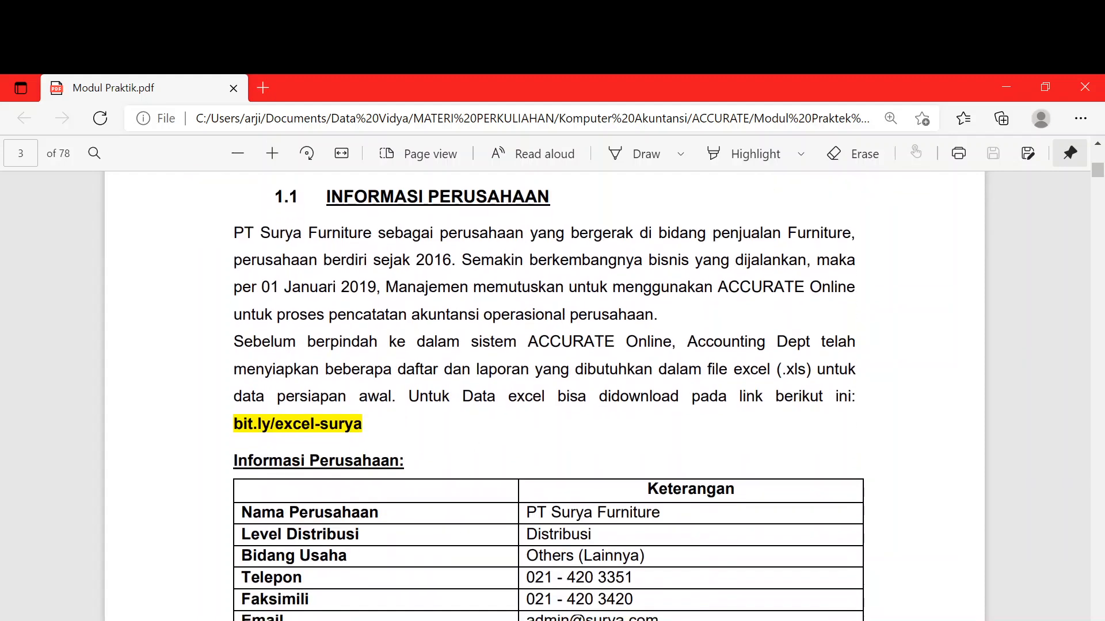
{"action": "mouse_move", "coordinate": [167, 620]}
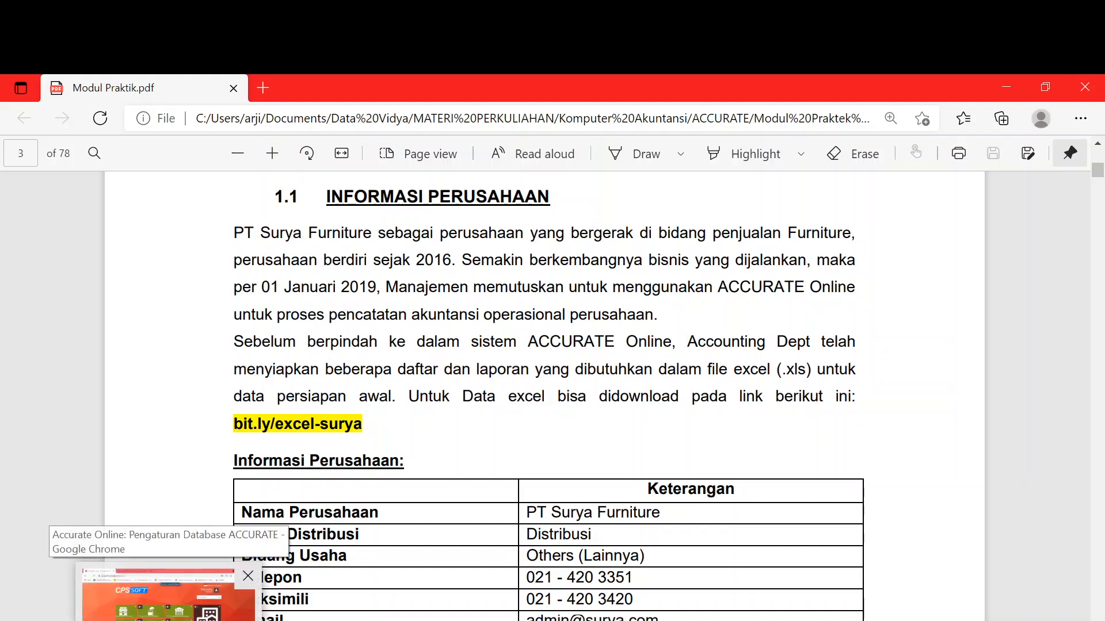
{"action": "left_click", "coordinate": [167, 599]}
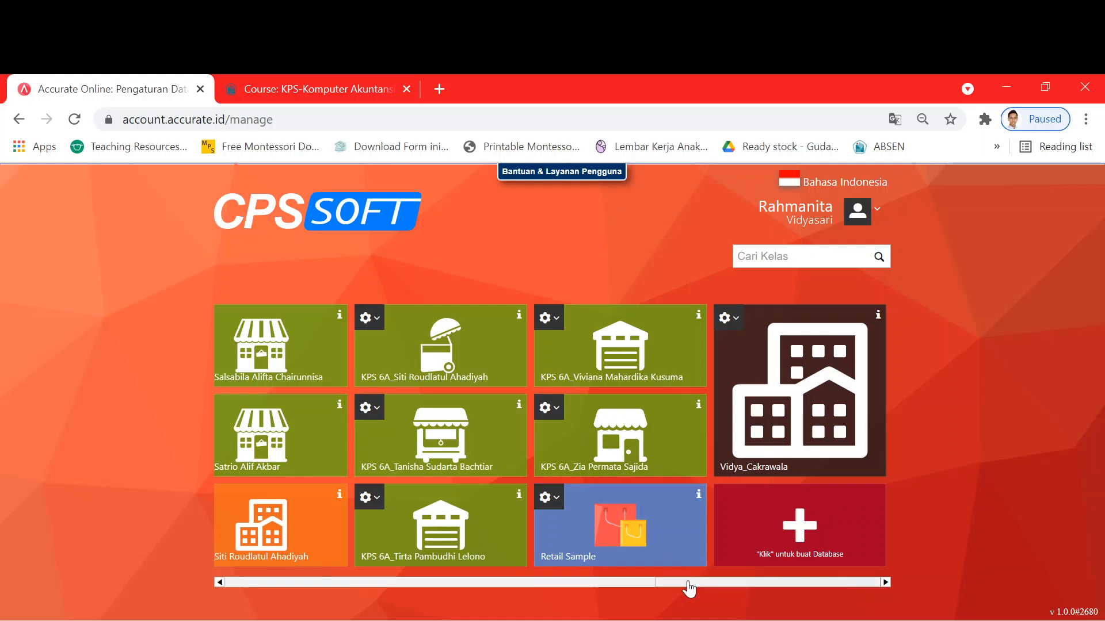
{"action": "left_click_drag", "start_coordinate": [691, 587], "coordinate": [403, 585]}
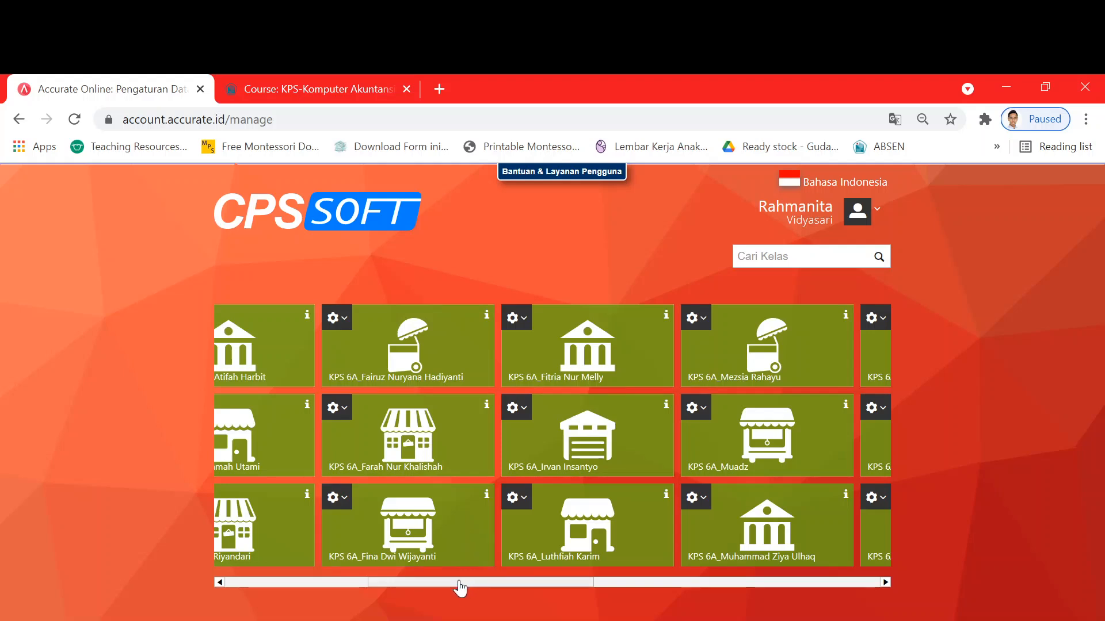
{"action": "left_click_drag", "start_coordinate": [491, 586], "coordinate": [787, 587]}
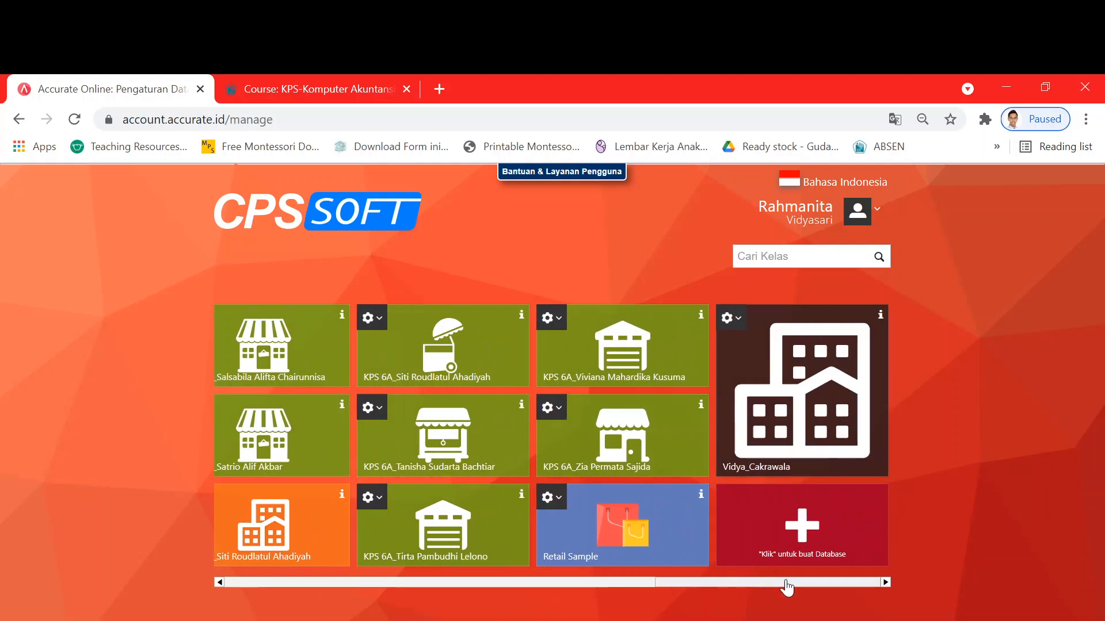
{"action": "left_click", "coordinate": [798, 410]}
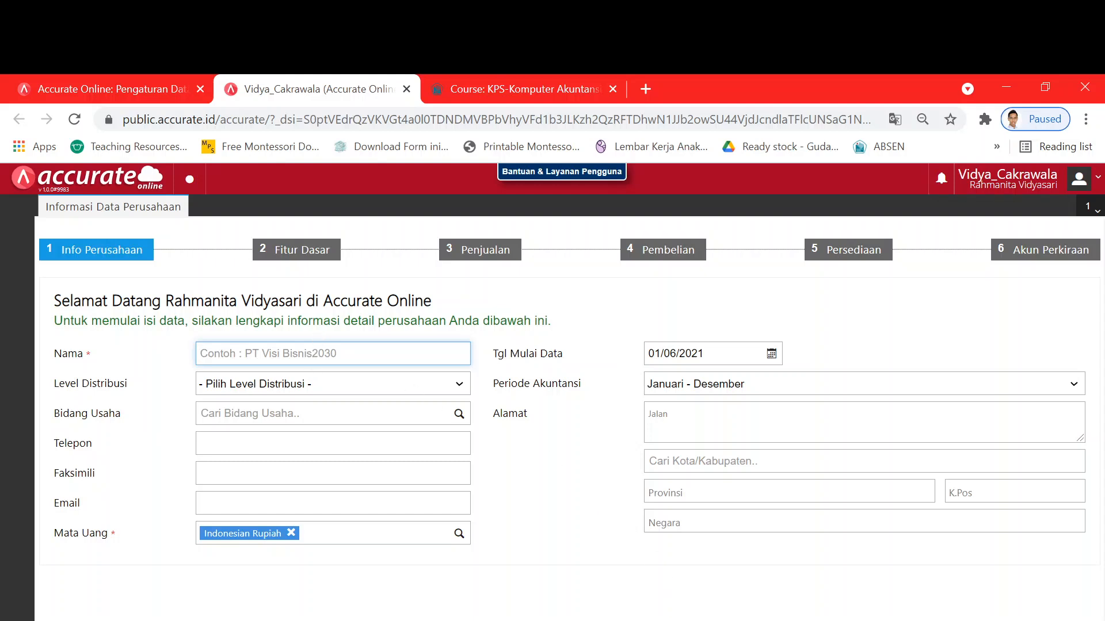
- Dock the Modul Praktik PDF window on the right half of the screen
{"action": "left_click", "coordinate": [687, 581]}
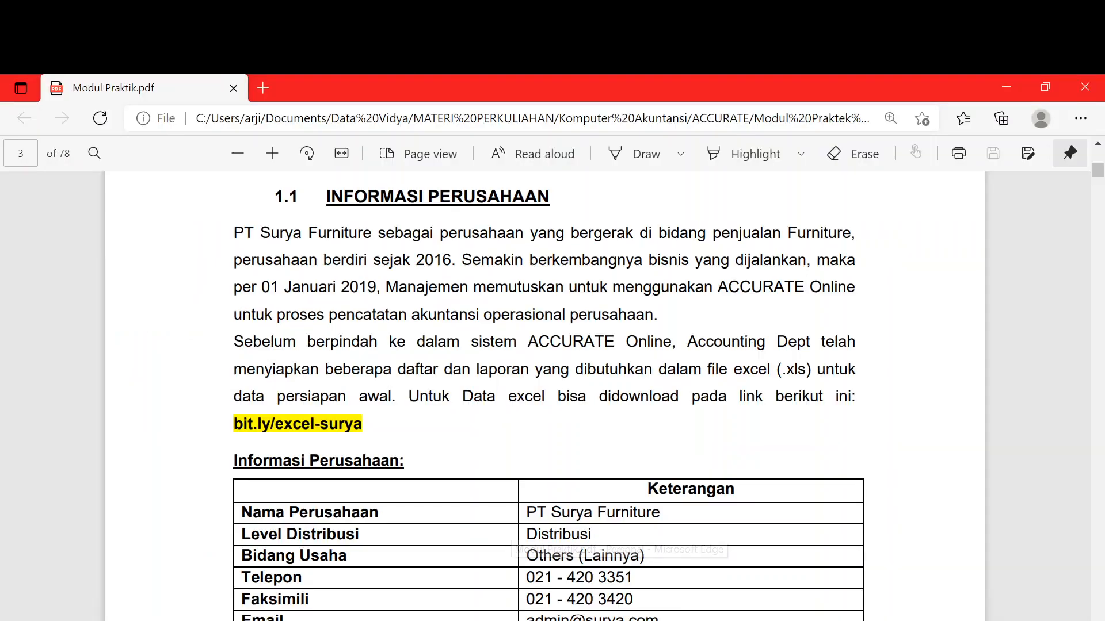
{"action": "left_click", "coordinate": [1046, 87]}
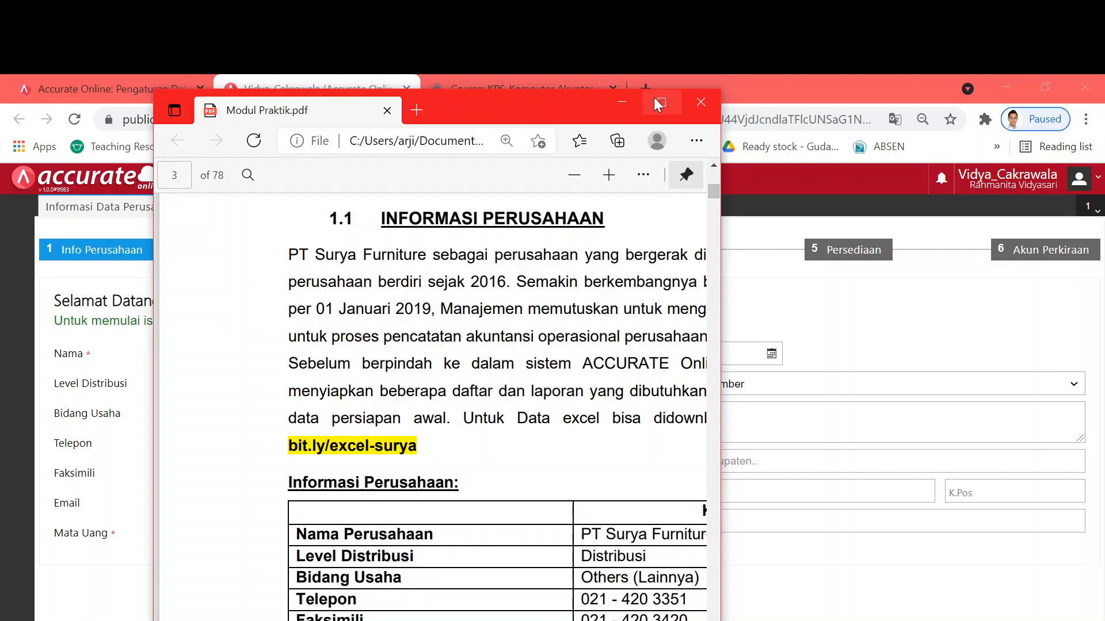
{"action": "left_click_drag", "start_coordinate": [519, 103], "coordinate": [898, 83]}
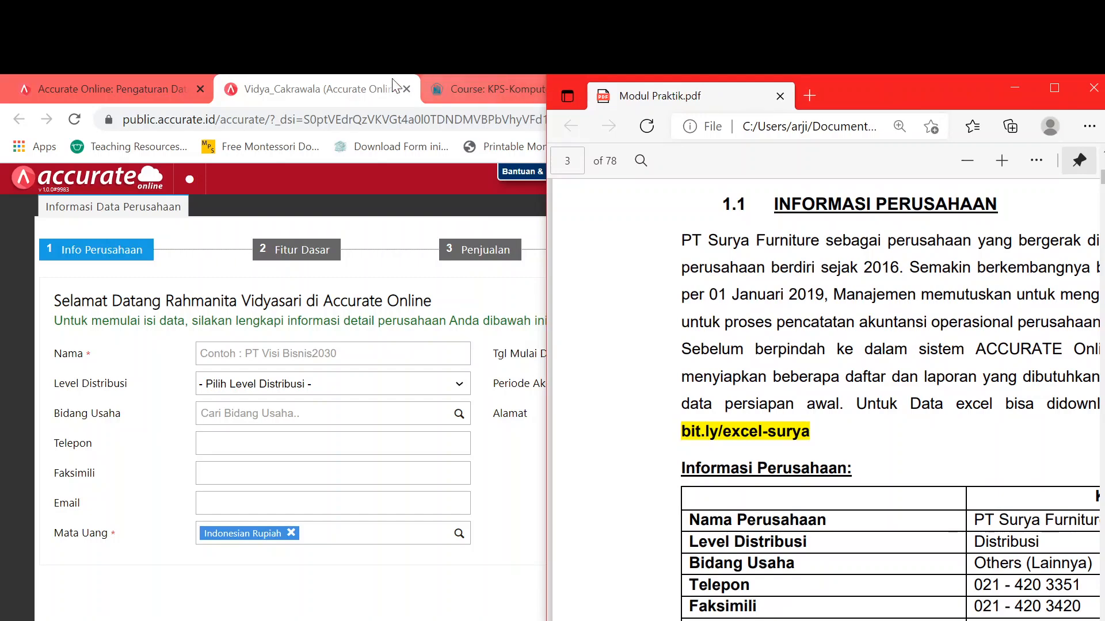
- Stretch the Chrome window on the left to show the whole form, and zoom the PDF out to fit the table
{"action": "left_click", "coordinate": [348, 82]}
{"action": "left_click", "coordinate": [1040, 84]}
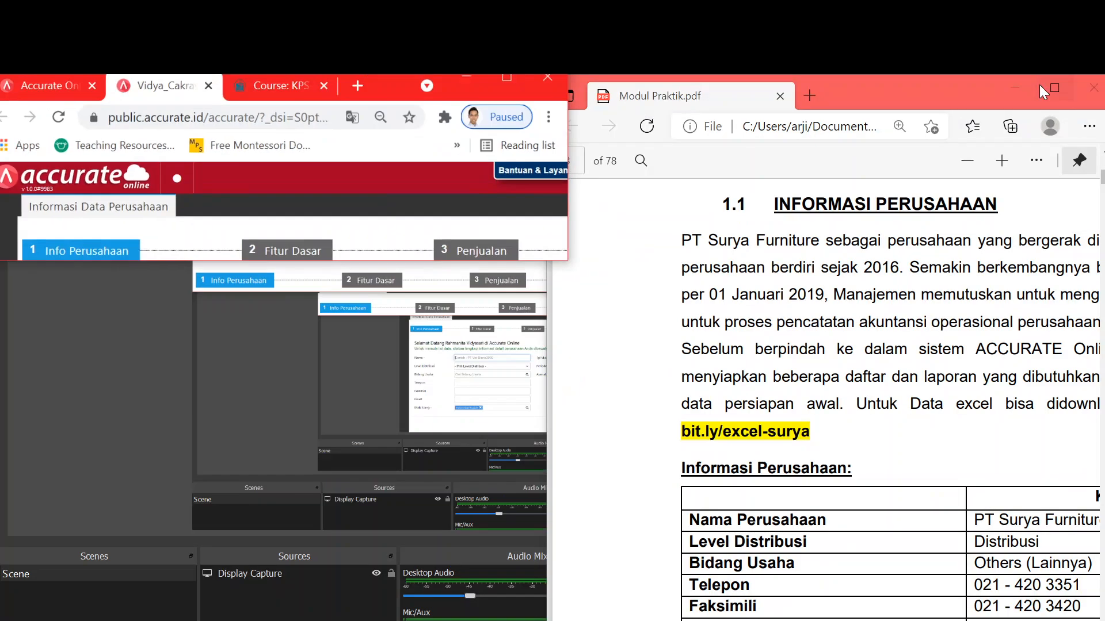
{"action": "left_click_drag", "start_coordinate": [271, 266], "coordinate": [275, 620]}
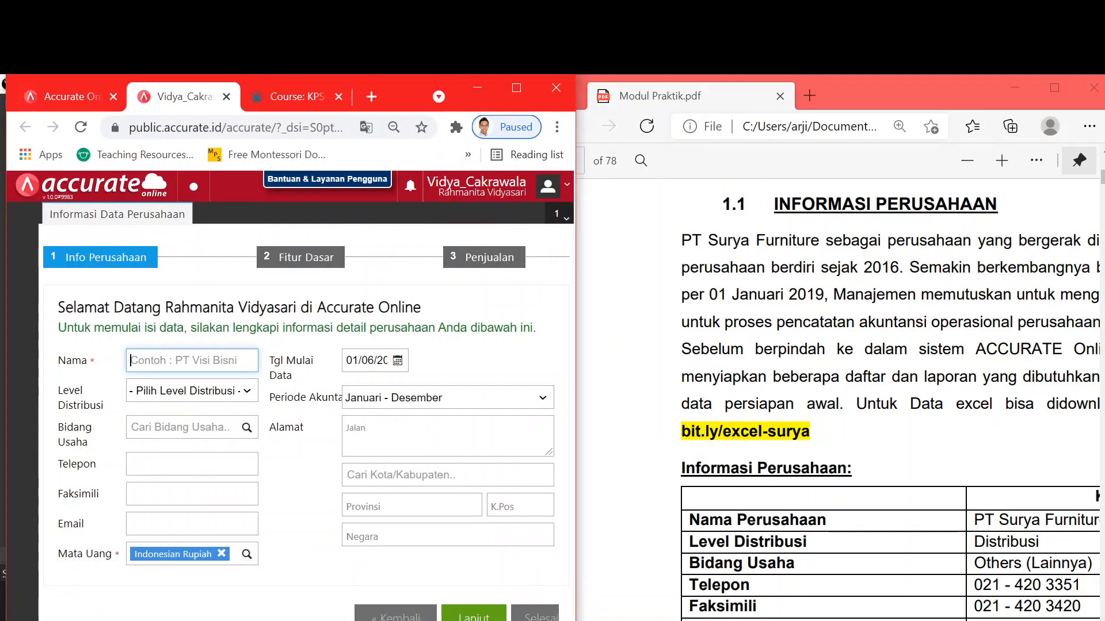
{"action": "left_click", "coordinate": [958, 163]}
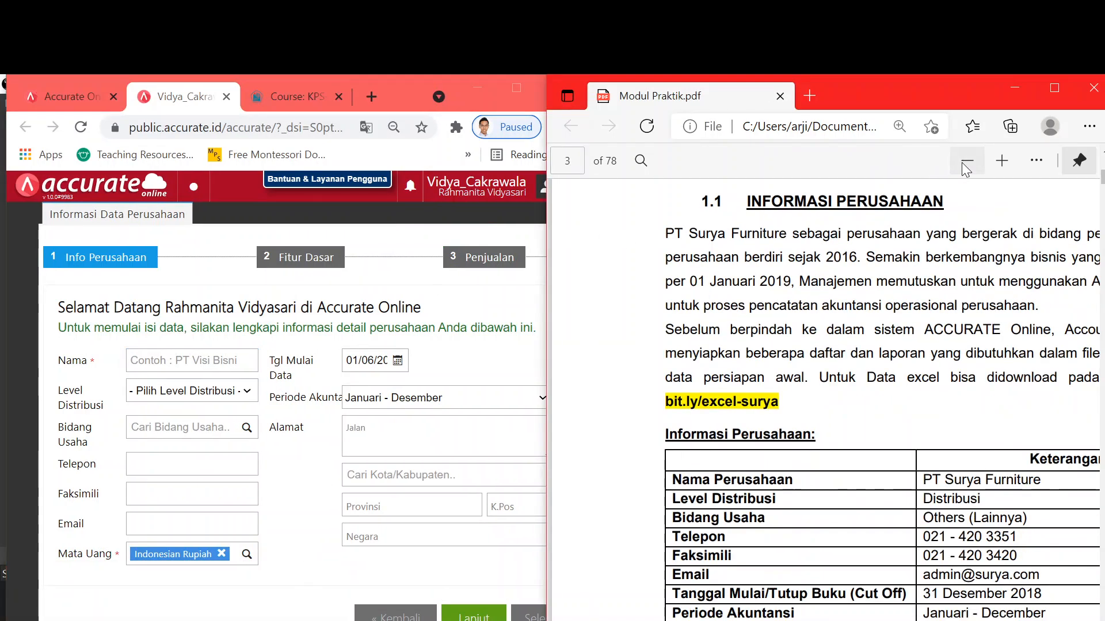
{"action": "left_click", "coordinate": [962, 165]}
{"action": "left_click", "coordinate": [963, 165]}
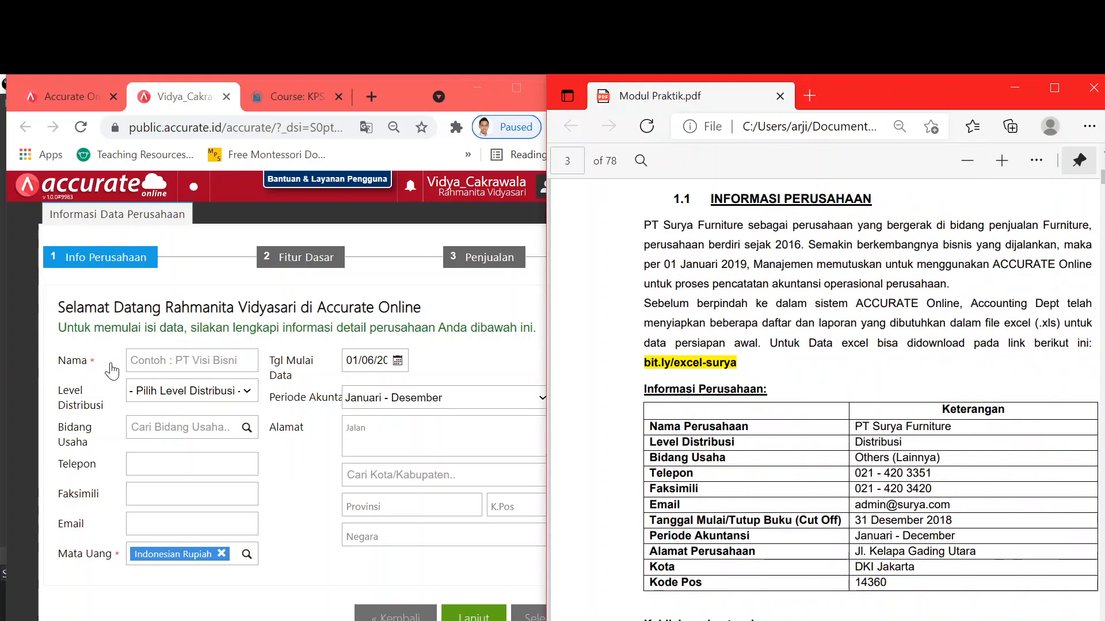
- Enter company name PT. Surya Furniture, distribution level Distributor and line of business Others (Lainnya)
{"action": "left_click", "coordinate": [137, 362]}
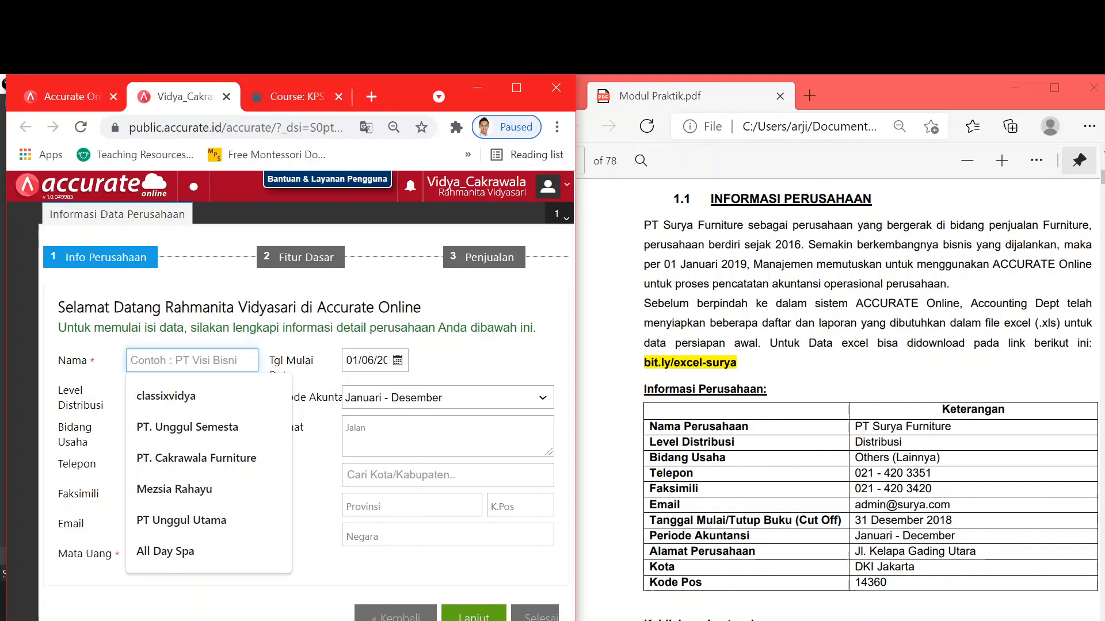
{"action": "type", "text": "PT"}
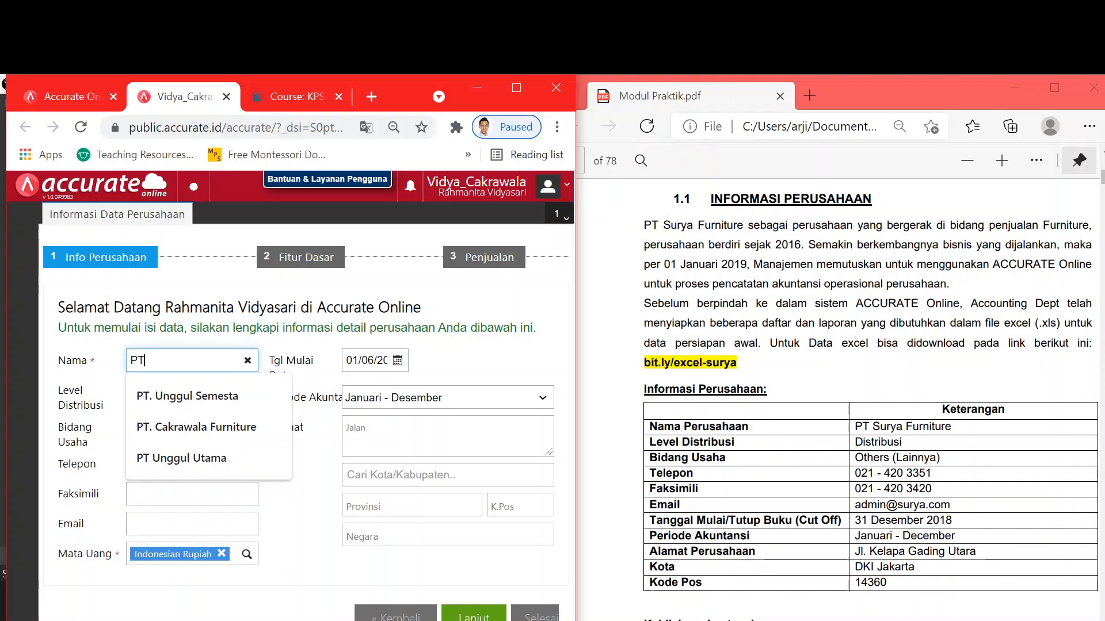
{"action": "type", "text": ". S"}
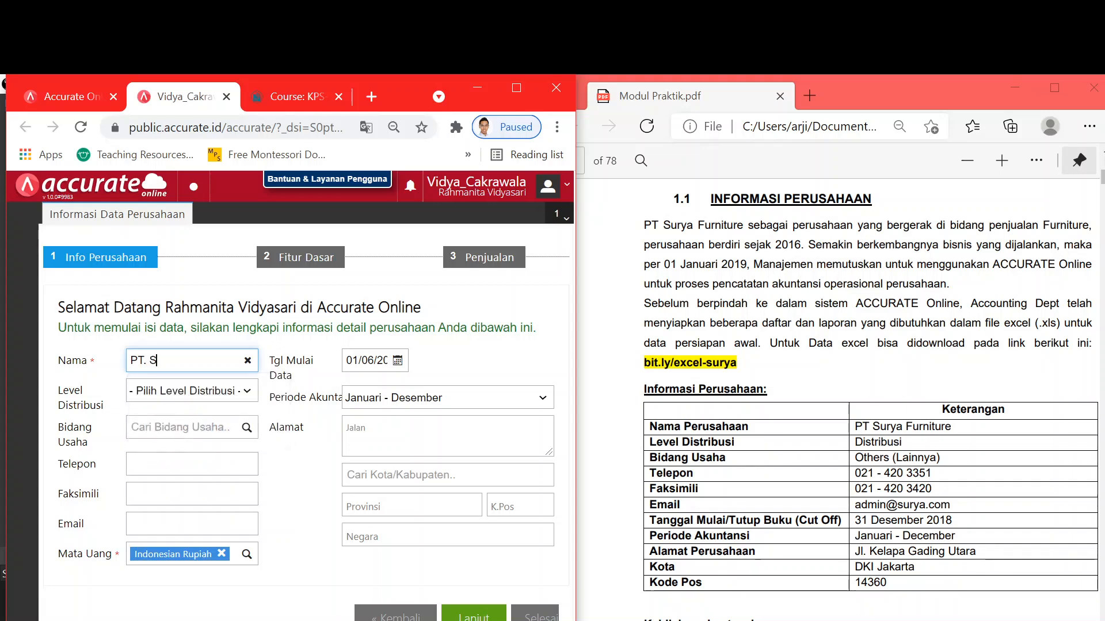
{"action": "type", "text": "urya Furnit"}
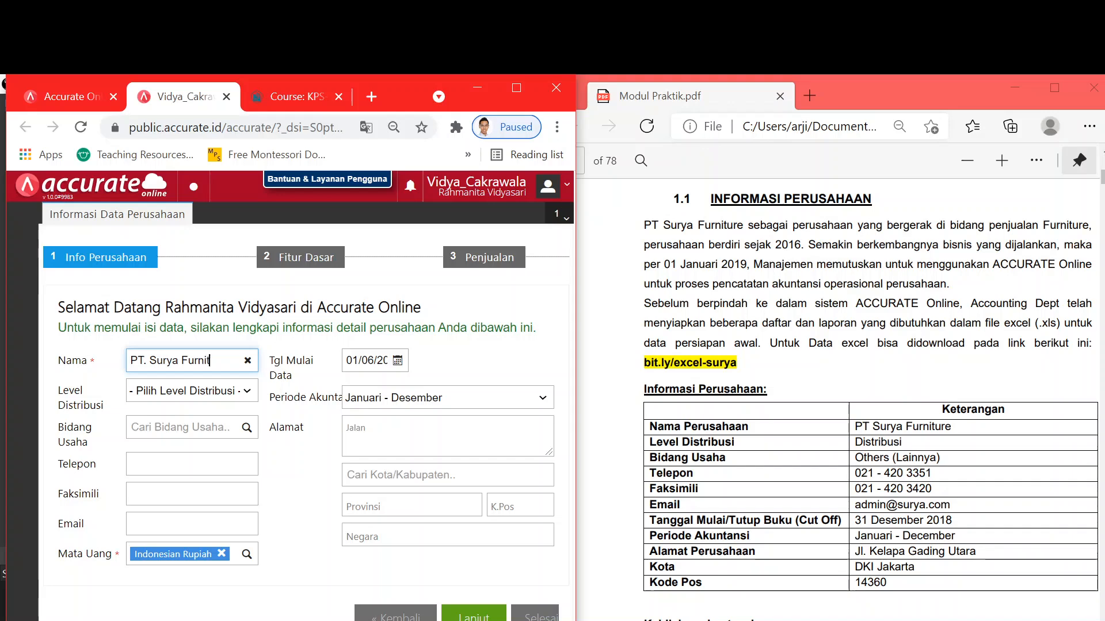
{"action": "type", "text": "ure"}
{"action": "left_click", "coordinate": [217, 393]}
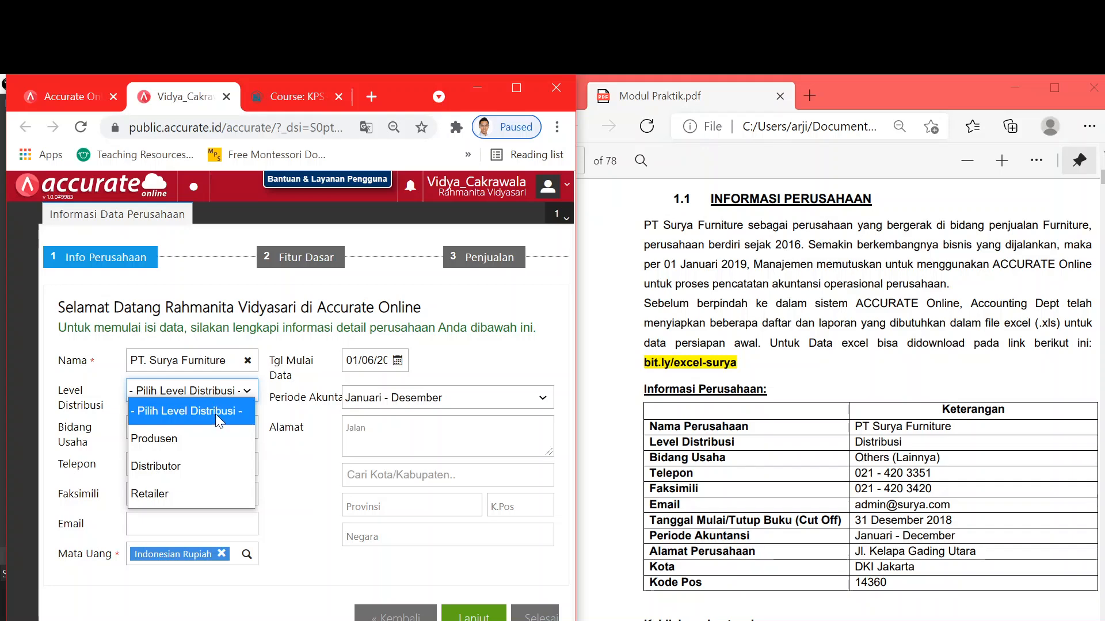
{"action": "left_click", "coordinate": [197, 476]}
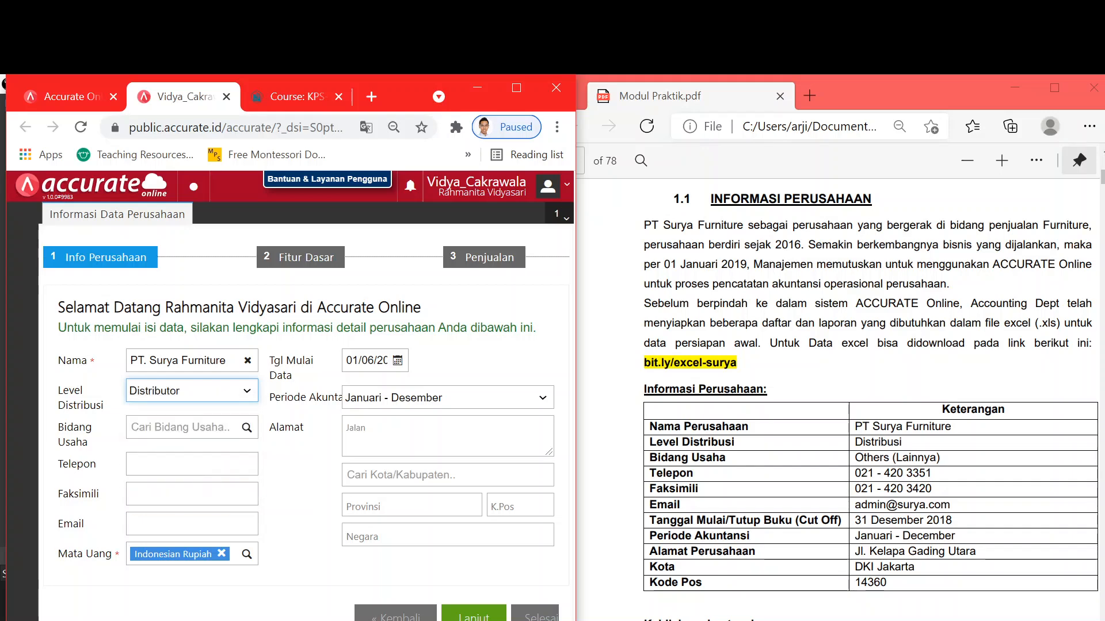
{"action": "left_click", "coordinate": [185, 427]}
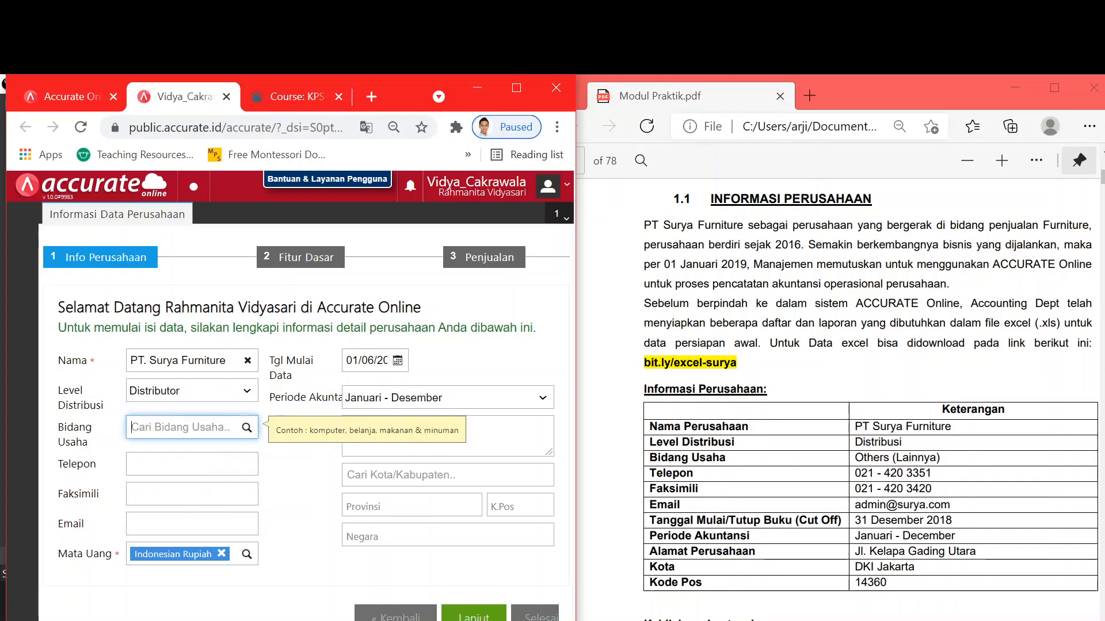
{"action": "type", "text": "ot"}
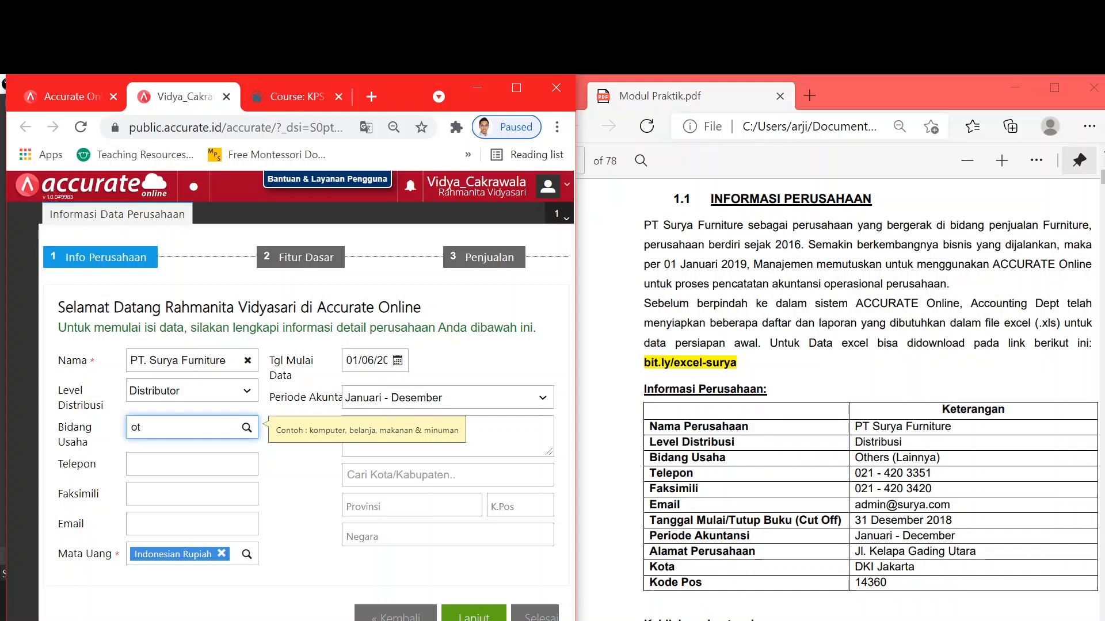
{"action": "left_click", "coordinate": [171, 479]}
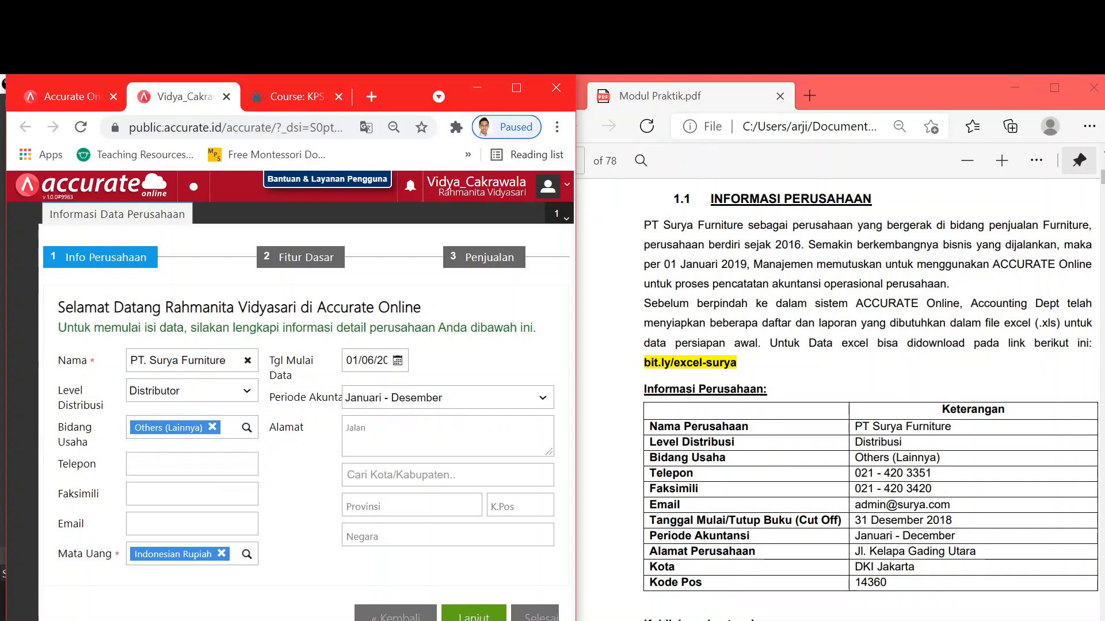
- Fill in the company phone and fax numbers from the module, correcting a mistyped fax
{"action": "left_click", "coordinate": [191, 464]}
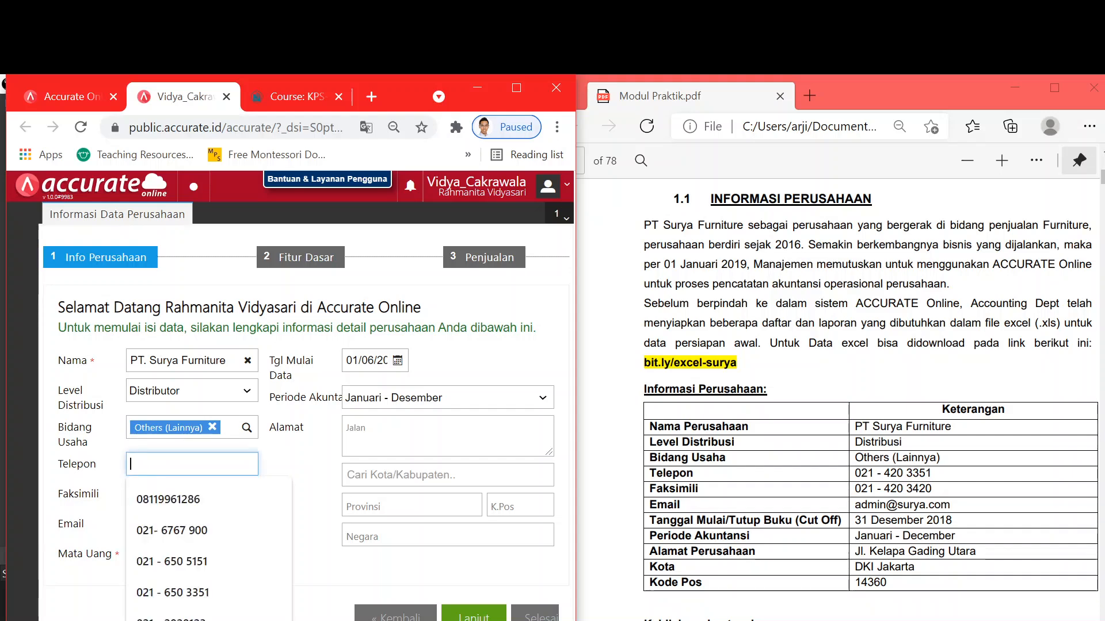
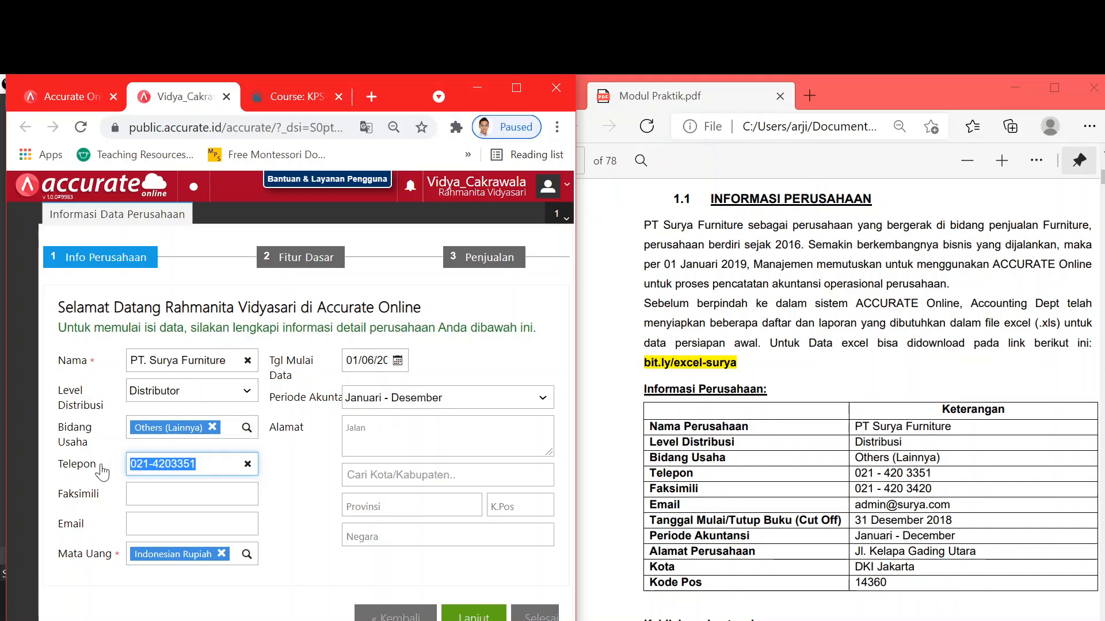
{"action": "left_click", "coordinate": [165, 494]}
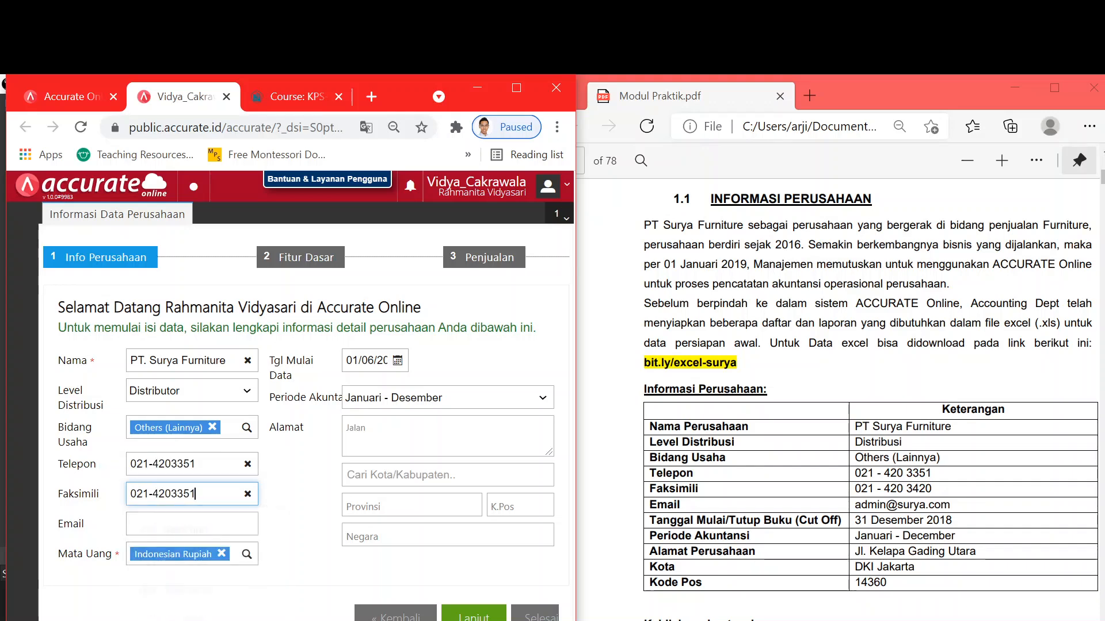
{"action": "type", "text": "3420"}
{"action": "key", "text": "Tab"}
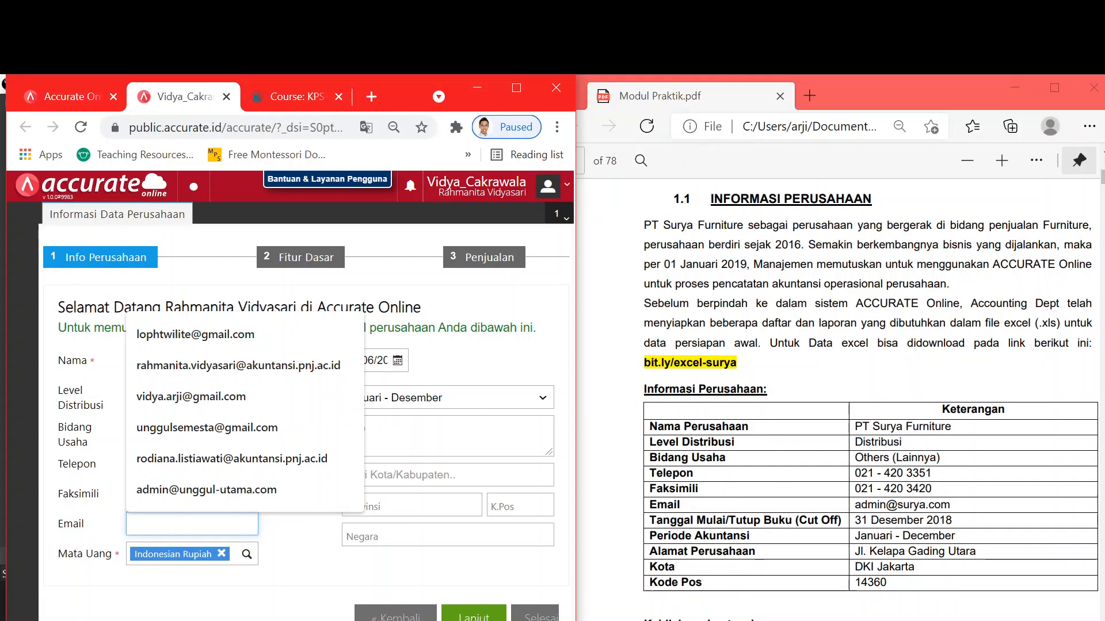
- Copy the company e-mail from the module's table into the Email field
{"action": "left_click_drag", "start_coordinate": [682, 536], "coordinate": [724, 505]}
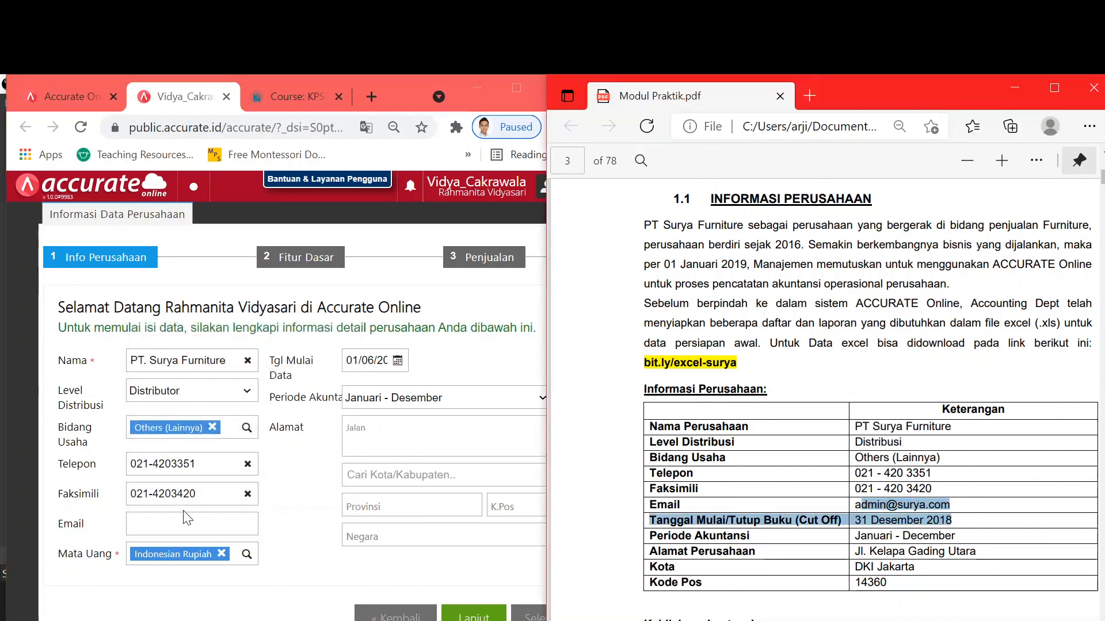
{"action": "key", "text": "alt+Tab"}
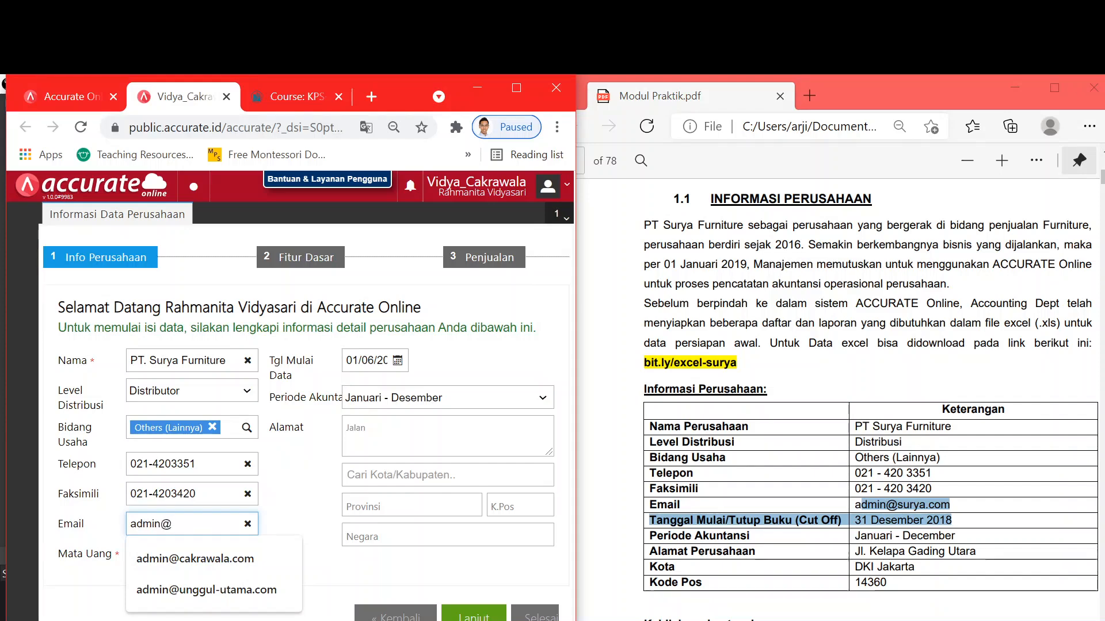
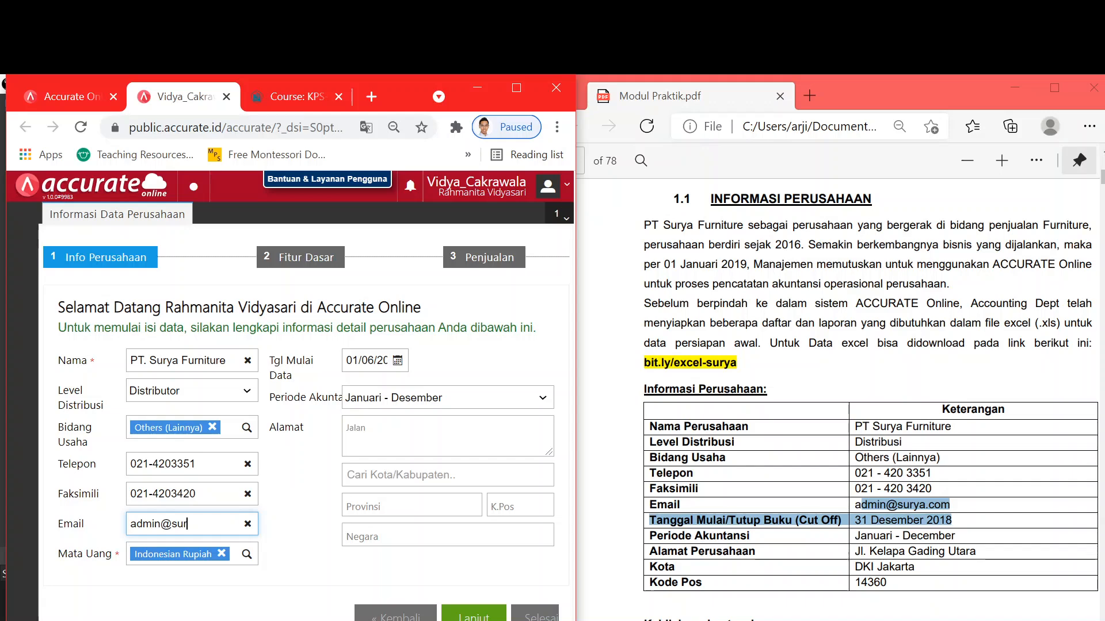
{"action": "left_click", "coordinate": [217, 601]}
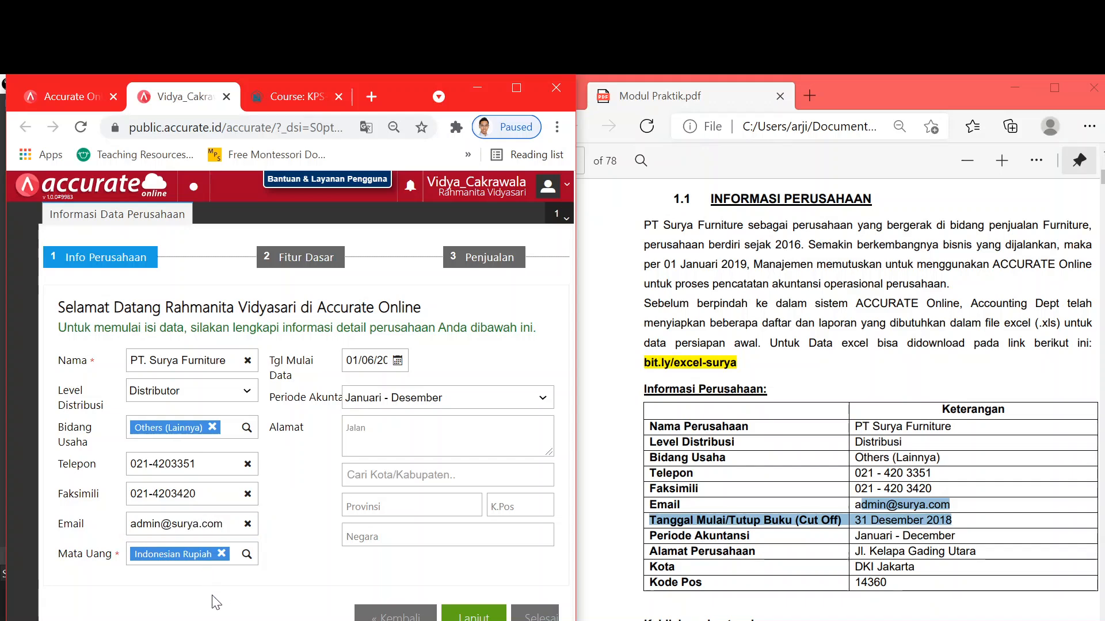
- Set the data start date (Tgl Mulai Data) to 31/12/2018
{"action": "scroll", "coordinate": [287, 402], "scroll_direction": "right", "scroll_amount": 3}
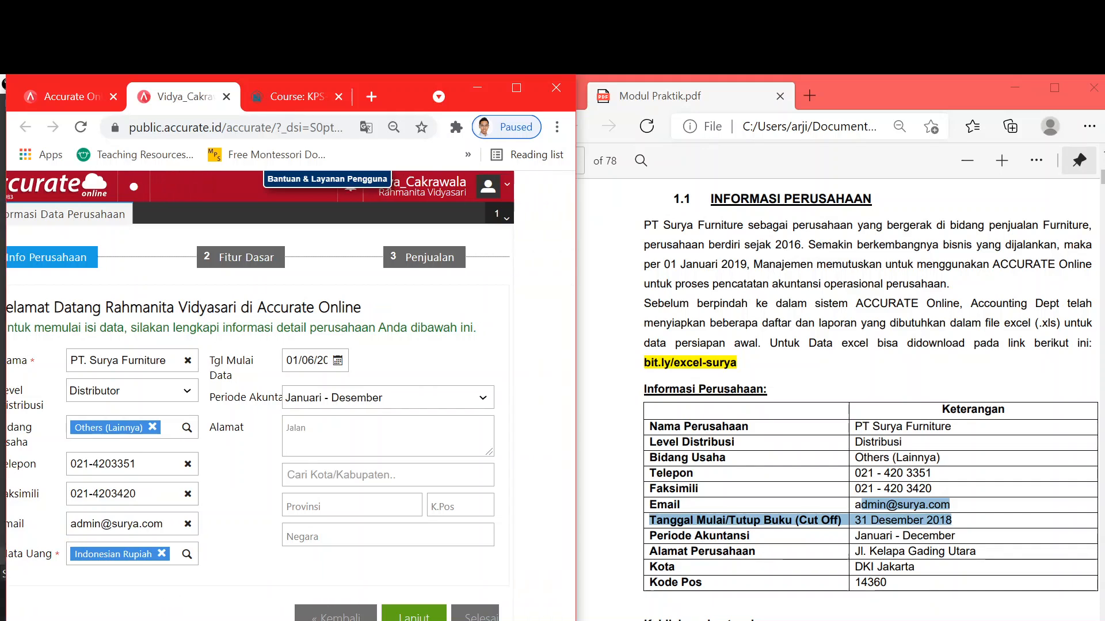
{"action": "left_click", "coordinate": [305, 361]}
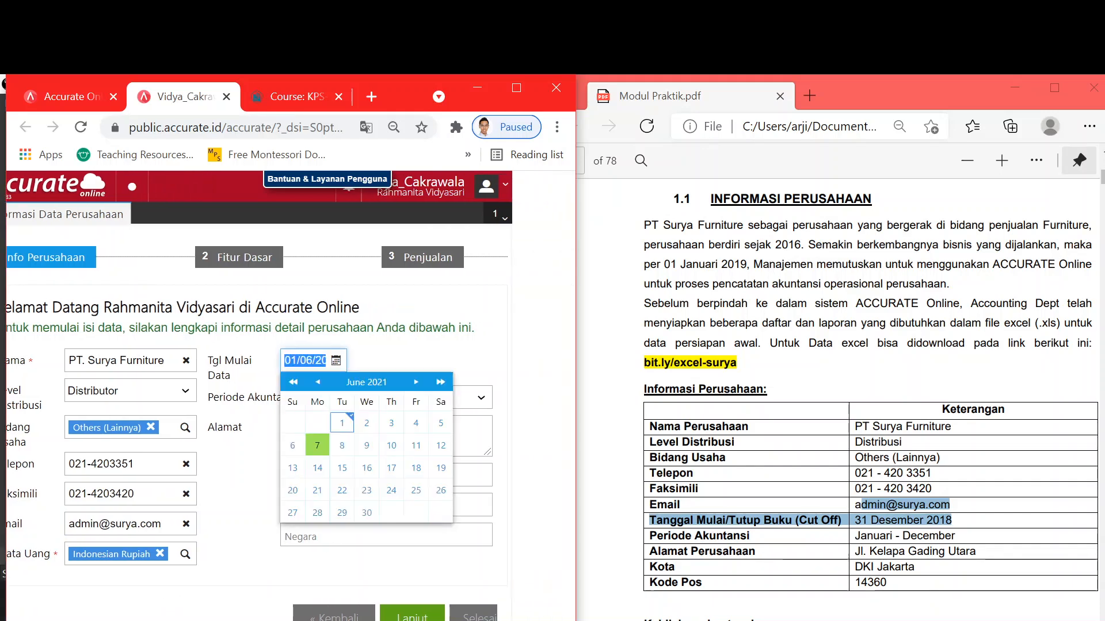
{"action": "type", "text": "31"}
{"action": "type", "text": "1220"}
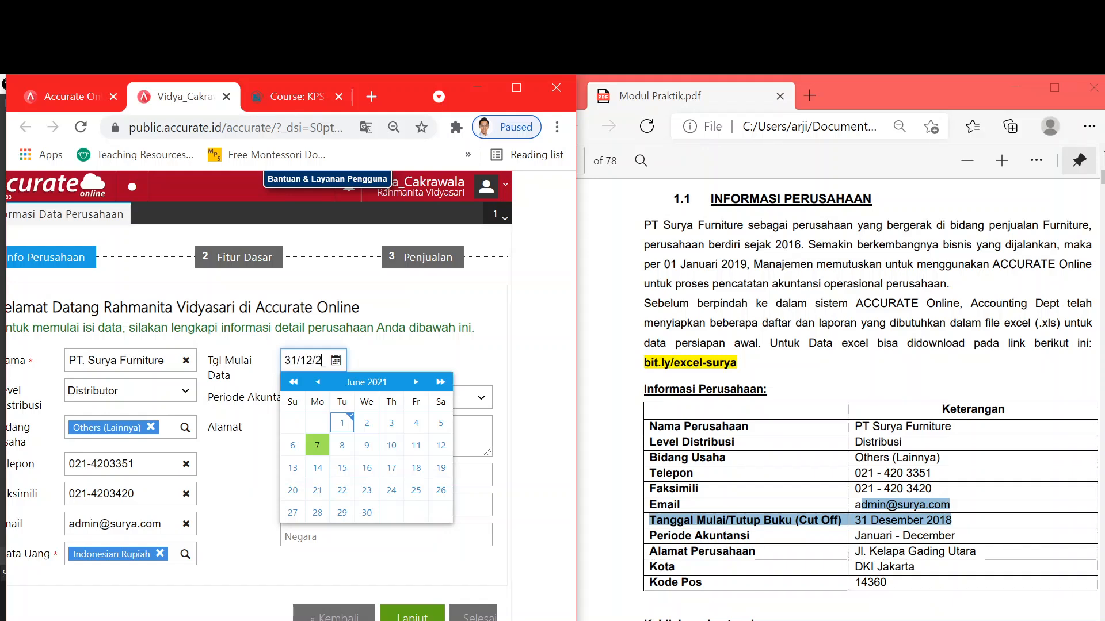
{"action": "type", "text": "18"}
{"action": "key", "text": "Tab"}
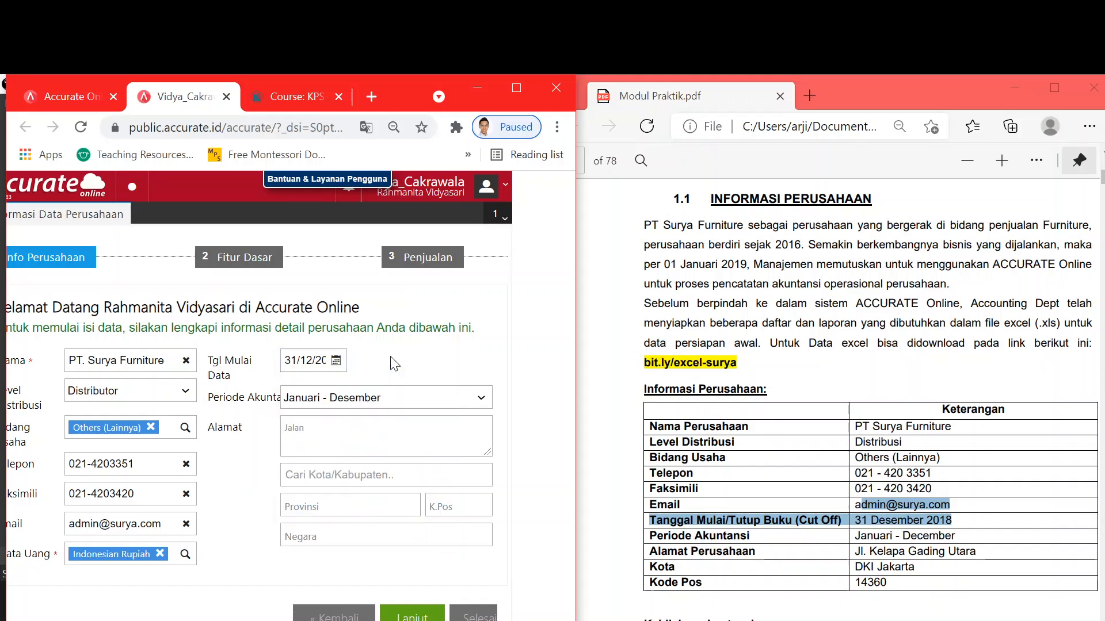
{"action": "key", "text": "shift+Tab"}
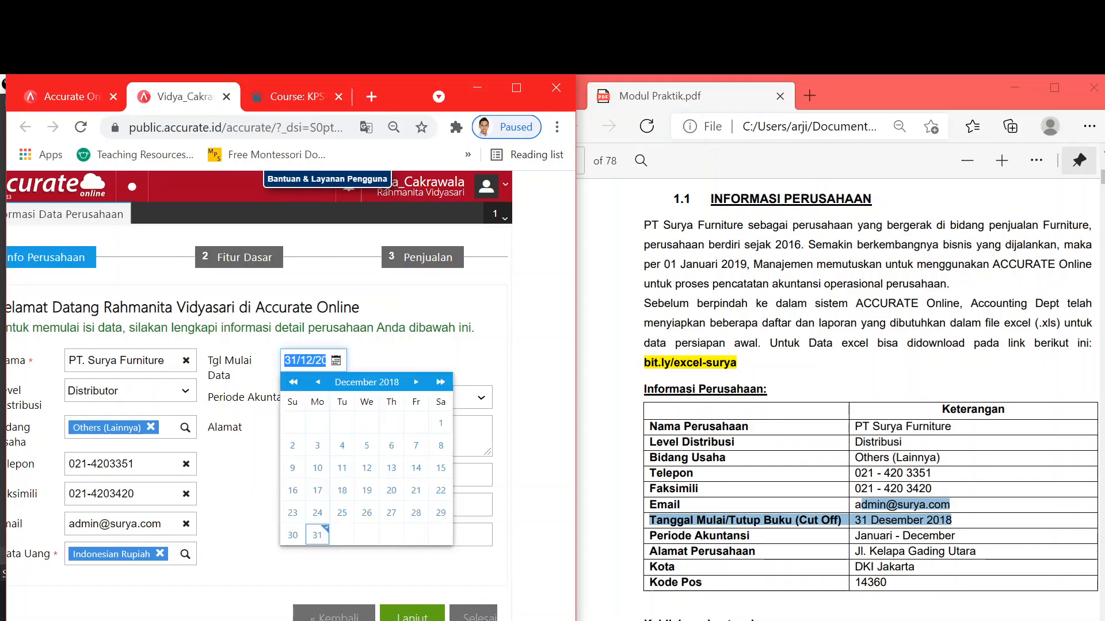
{"action": "left_click", "coordinate": [440, 362]}
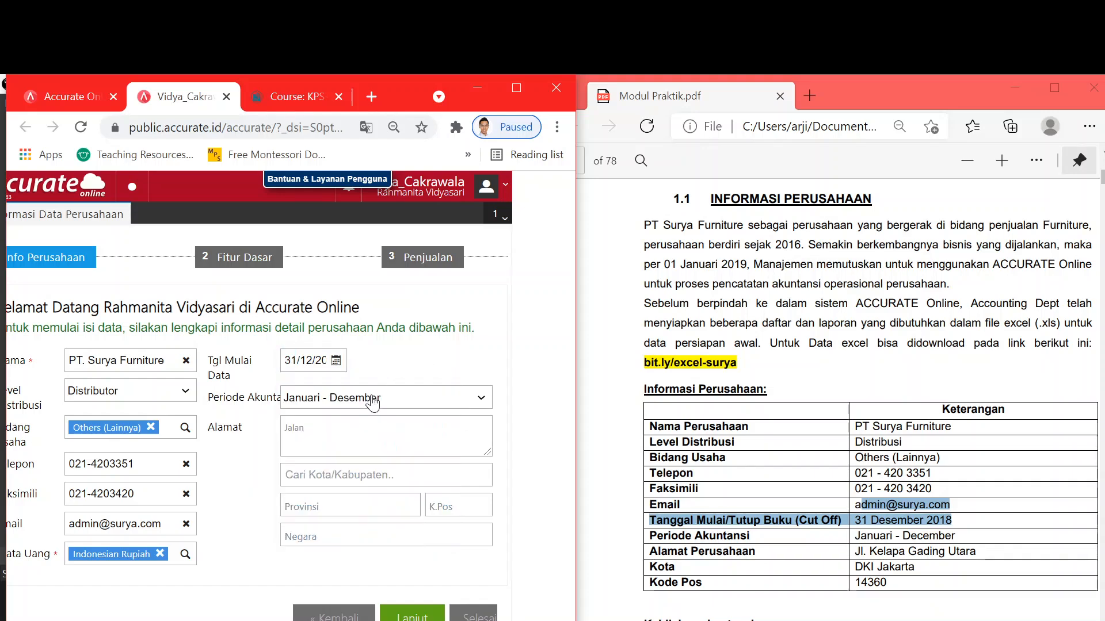
- Enter the company street address, city Kota Administrasi Jakarta Utara and postcode, then continue to Fitur Dasar
{"action": "key", "text": "Tab"}
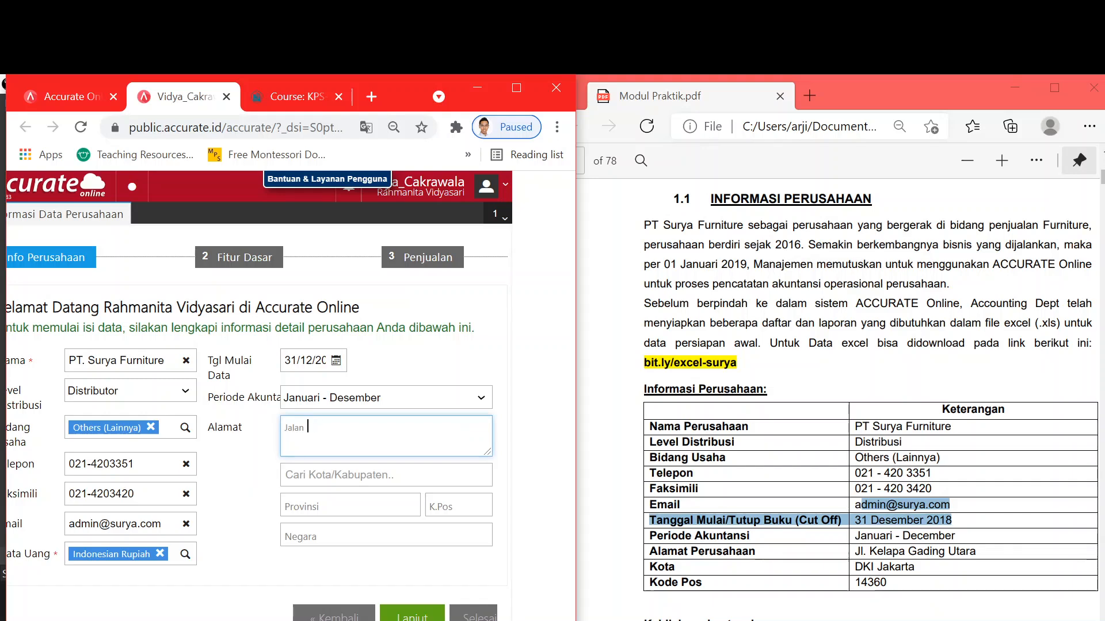
{"action": "type", "text": "Jl. Kel"}
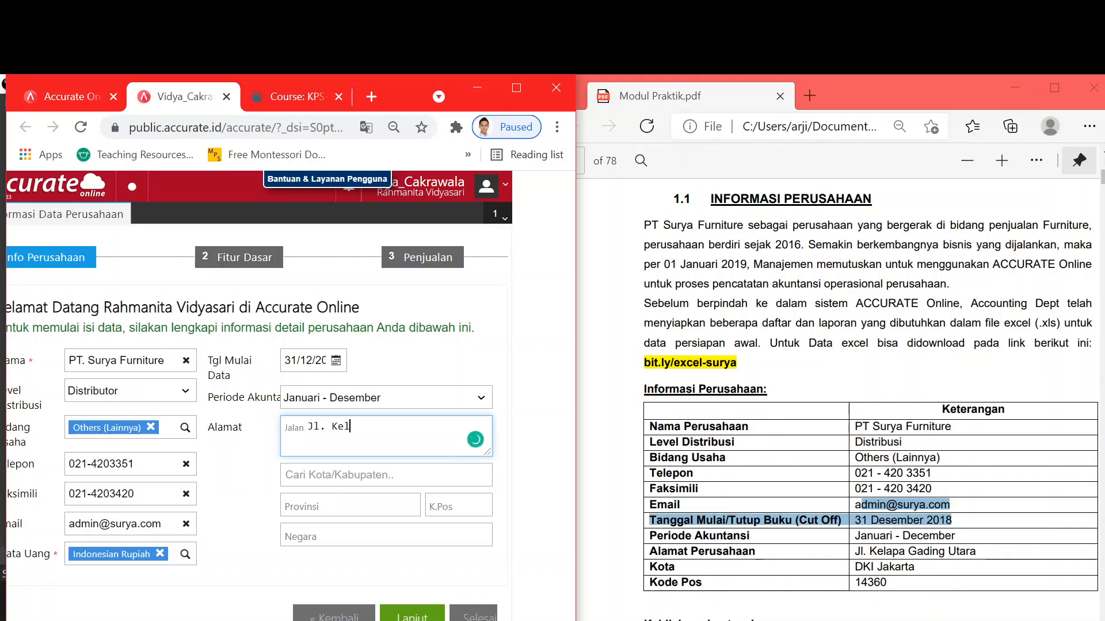
{"action": "type", "text": "apa Gading Utara"}
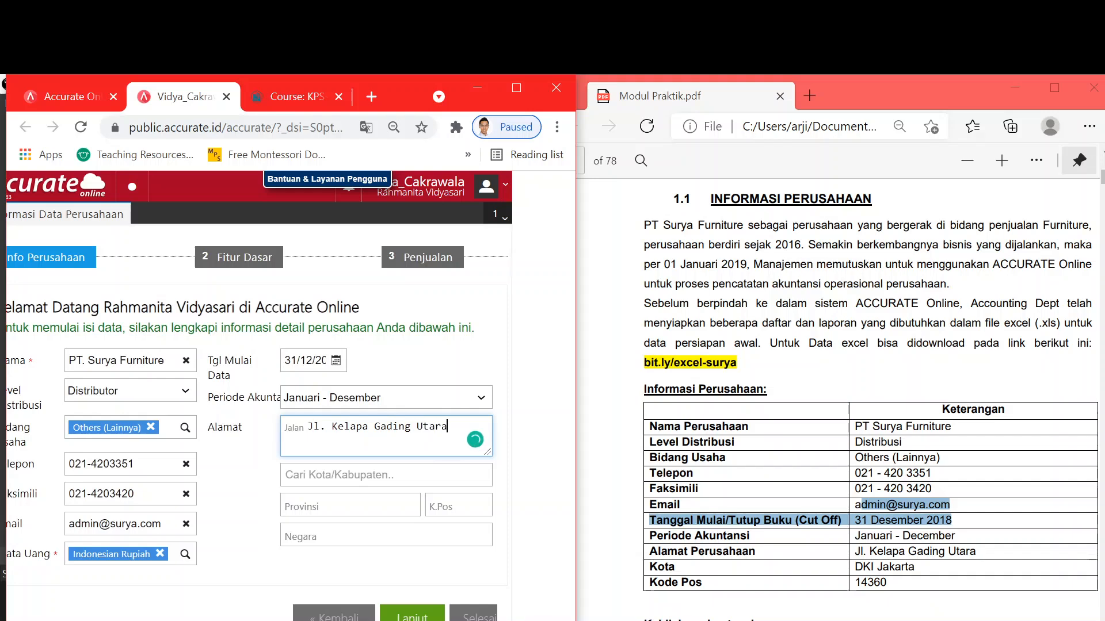
{"action": "key", "text": "Tab"}
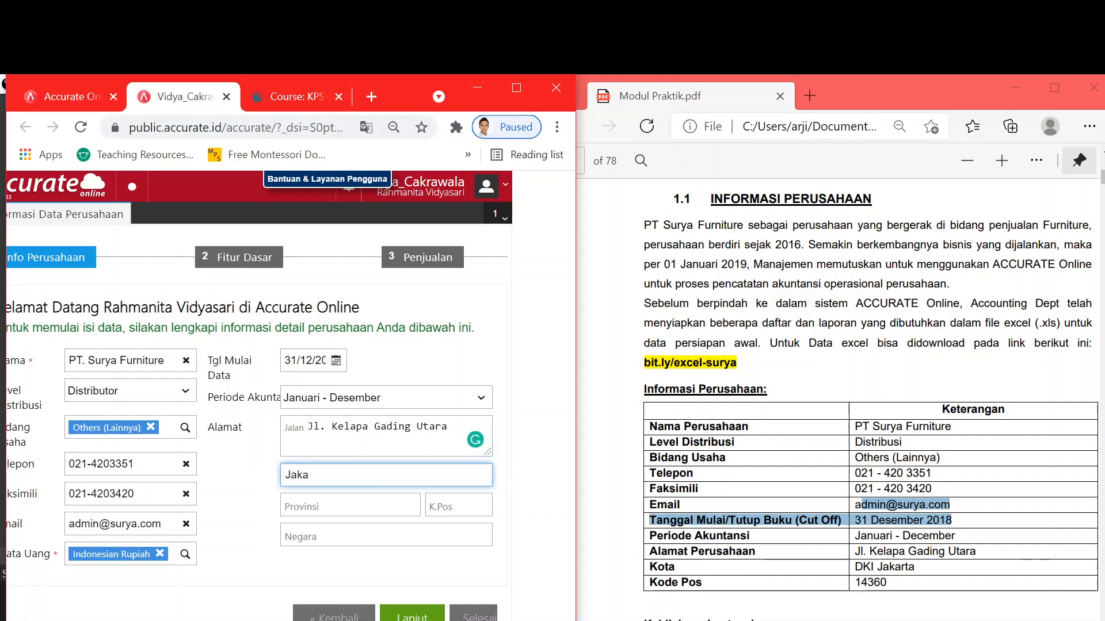
{"action": "type", "text": "rta "}
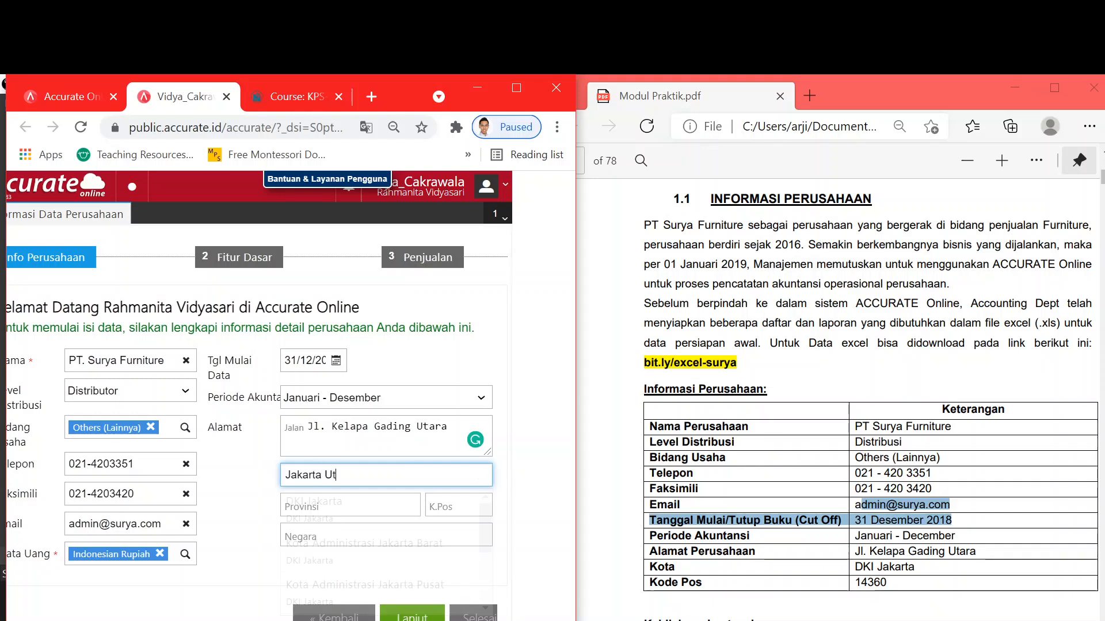
{"action": "type", "text": "Ut"}
{"action": "left_click", "coordinate": [405, 516]}
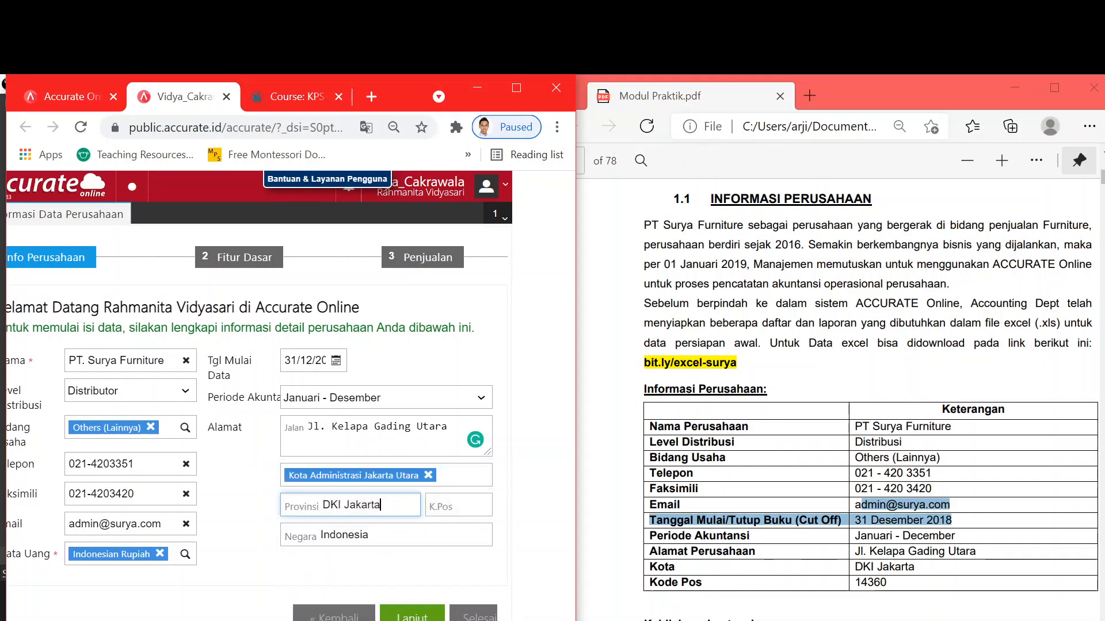
{"action": "left_click", "coordinate": [458, 505]}
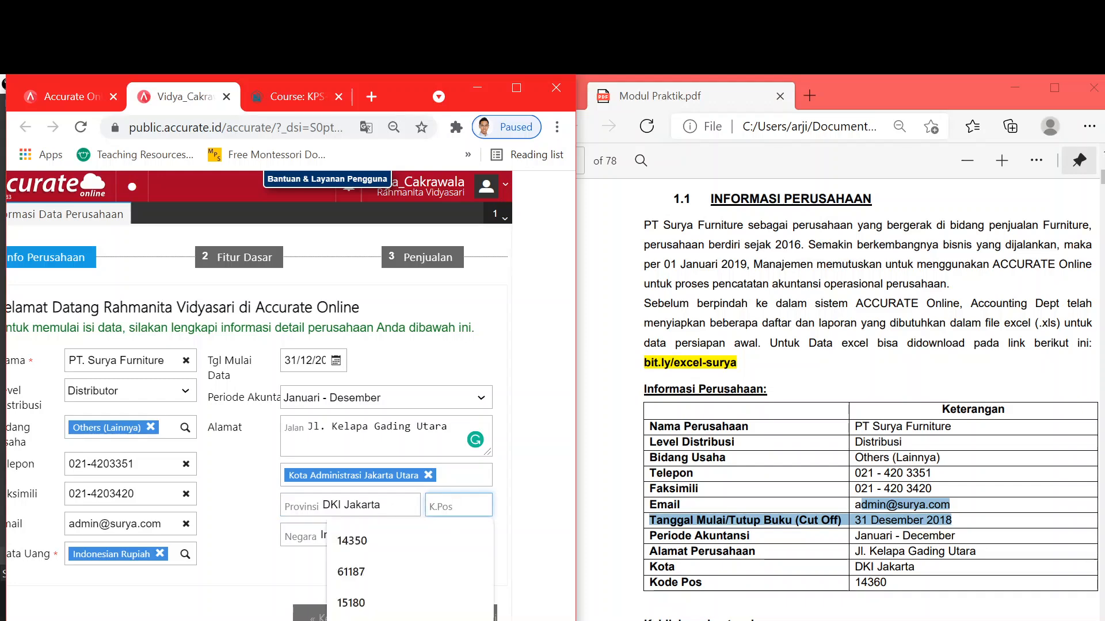
{"action": "type", "text": "14360"}
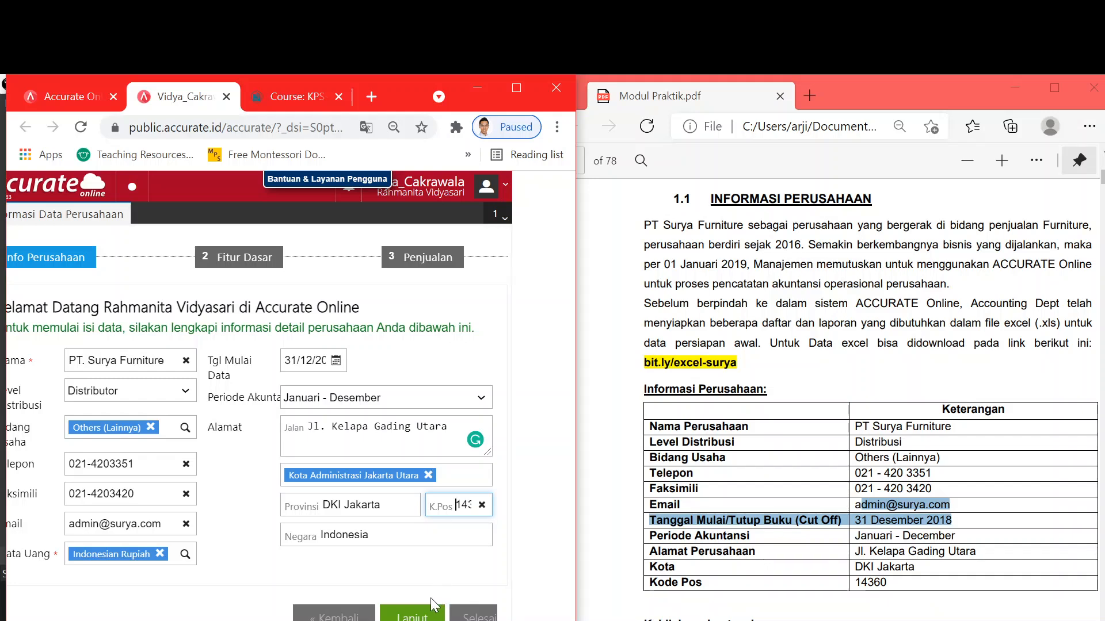
{"action": "left_click", "coordinate": [353, 573]}
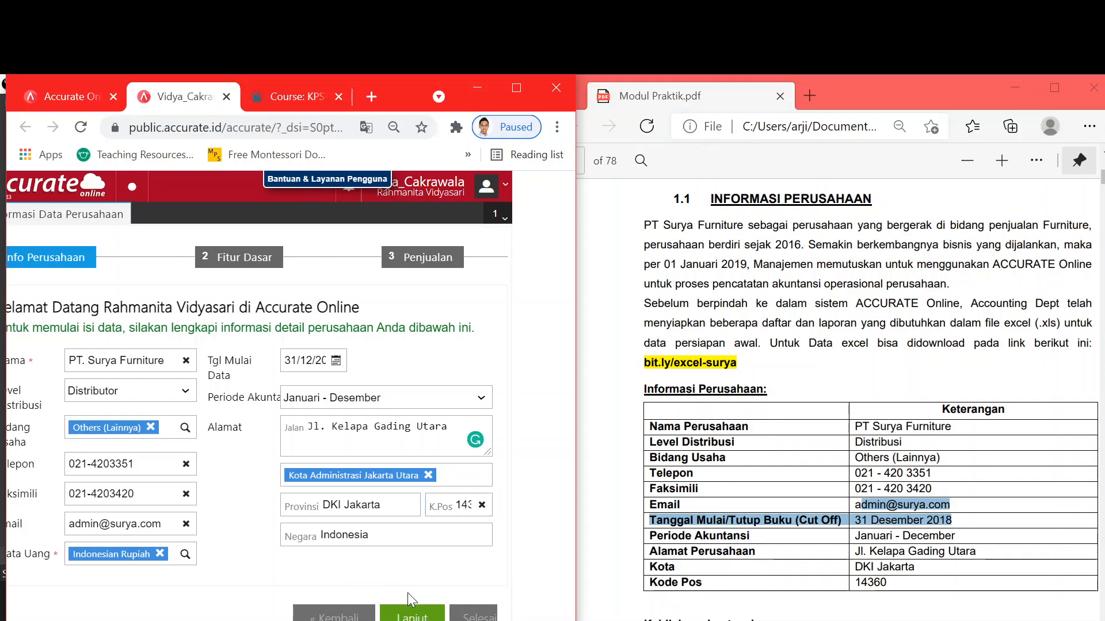
{"action": "left_click", "coordinate": [412, 615]}
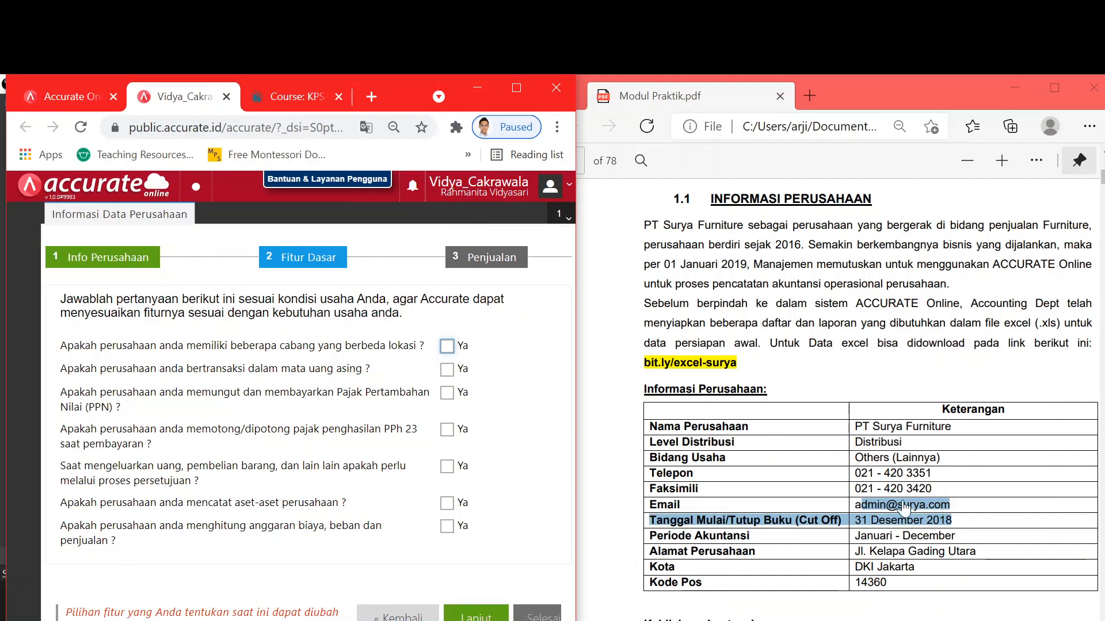
- Enable foreign-currency transactions and choose Singapore Dollar (SGD) as the currency
{"action": "scroll", "coordinate": [870, 403], "scroll_direction": "down", "scroll_amount": 3}
{"action": "scroll", "coordinate": [871, 403], "scroll_direction": "down", "scroll_amount": 2}
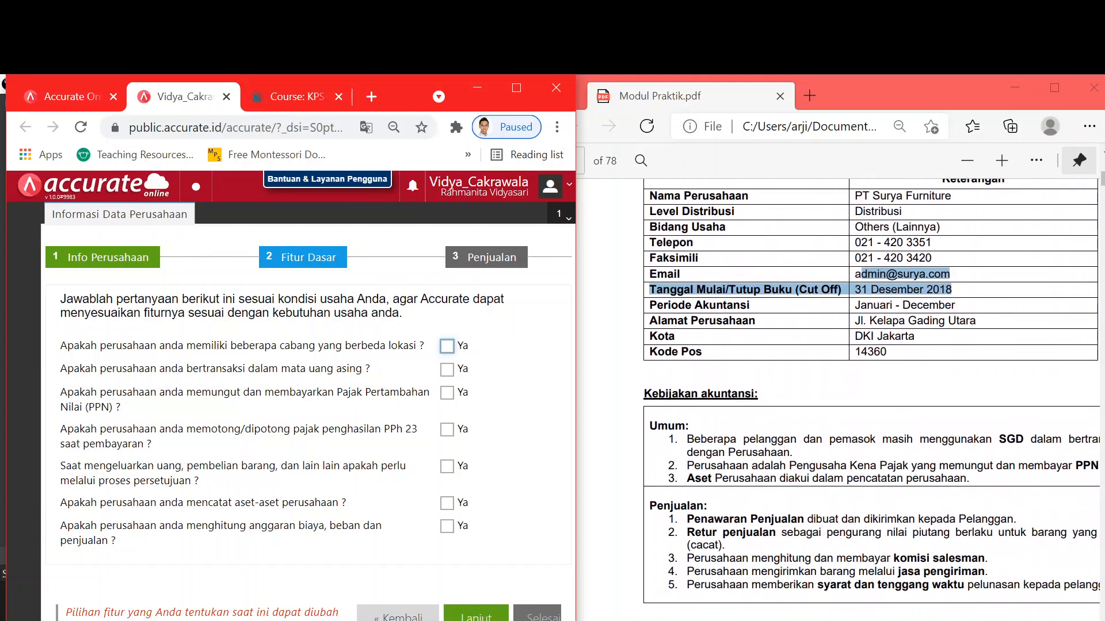
{"action": "left_click_drag", "start_coordinate": [806, 619], "coordinate": [844, 619]}
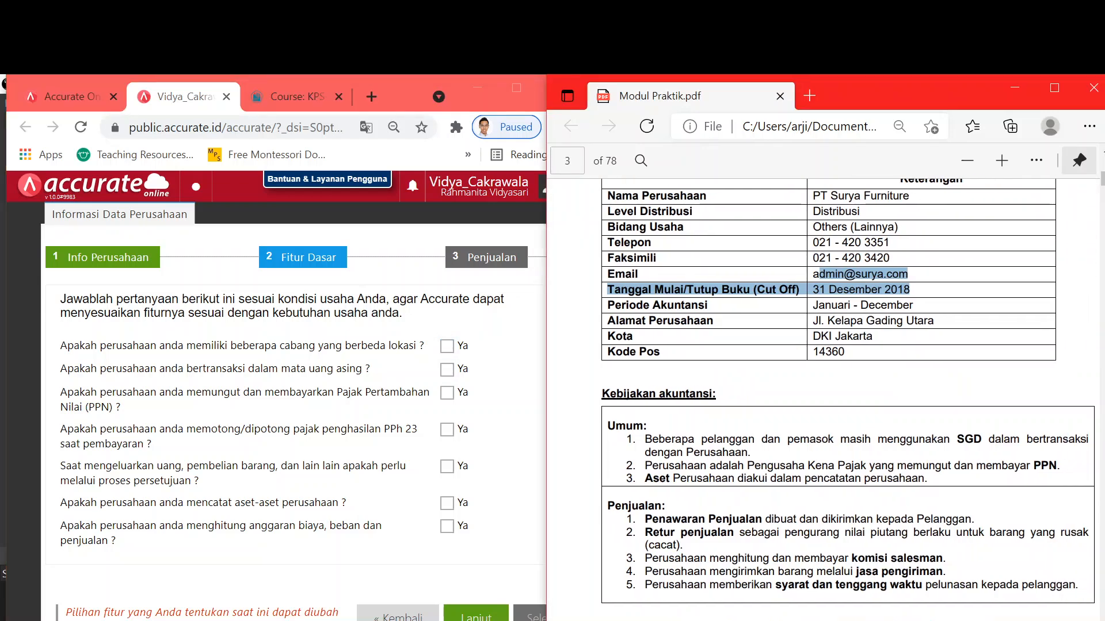
{"action": "scroll", "coordinate": [838, 391], "scroll_direction": "right", "scroll_amount": 2}
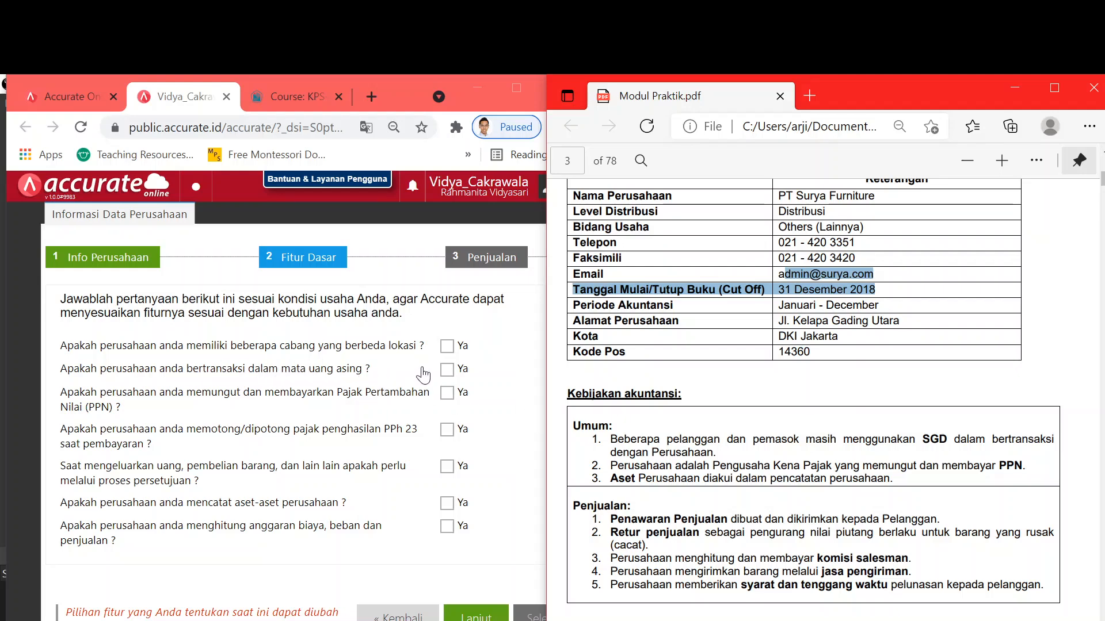
{"action": "left_click", "coordinate": [450, 371]}
{"action": "left_click", "coordinate": [150, 392]}
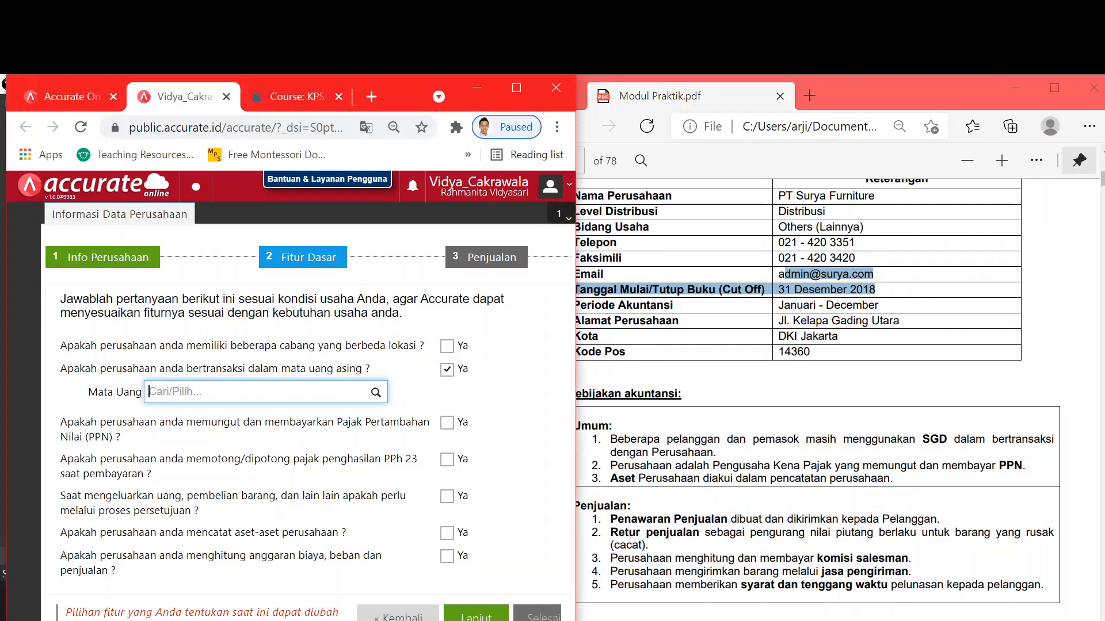
{"action": "type", "text": "sgd"}
{"action": "key", "text": "Return"}
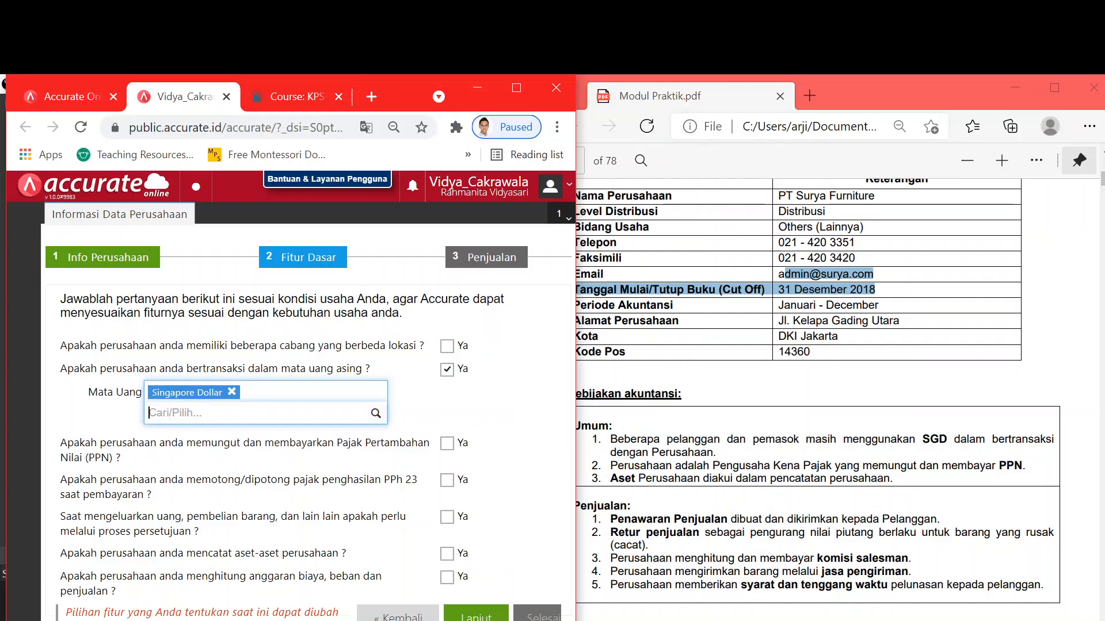
{"action": "left_click", "coordinate": [469, 406]}
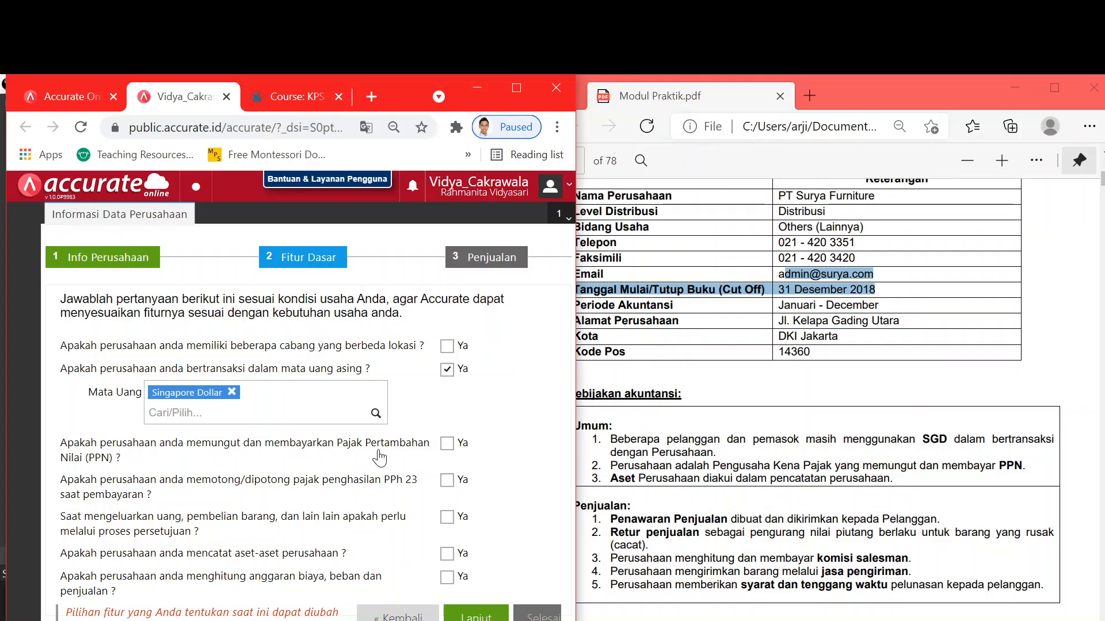
- Answer Ya for PPN tax and asset recording, then continue to Penjualan
{"action": "left_click", "coordinate": [447, 452]}
{"action": "left_click", "coordinate": [447, 555]}
{"action": "key", "text": "alt+Tab"}
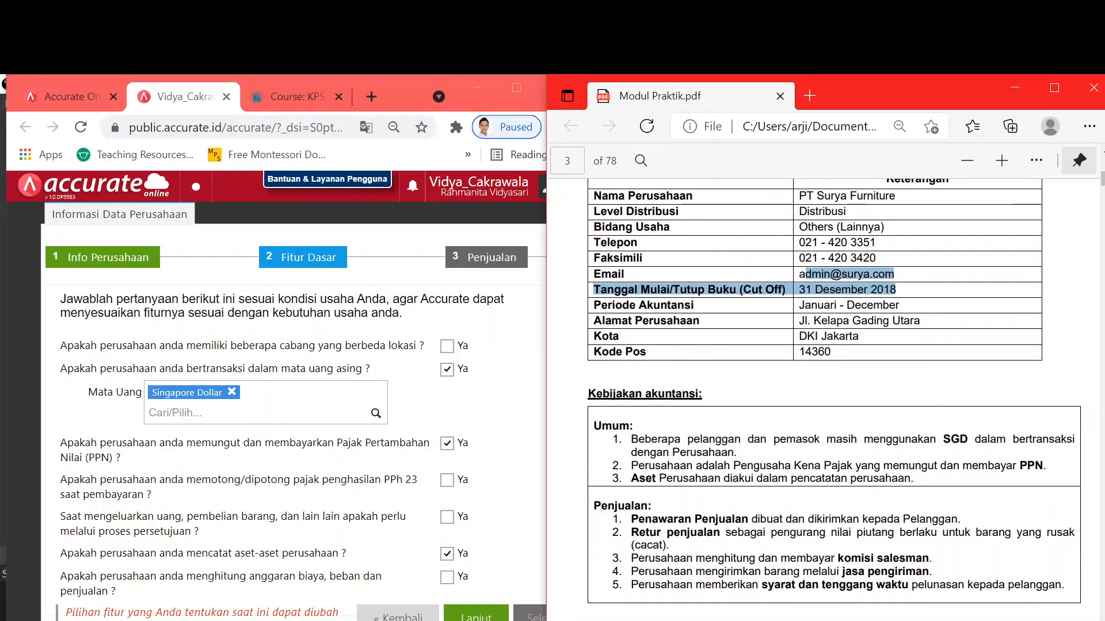
{"action": "left_click", "coordinate": [476, 614]}
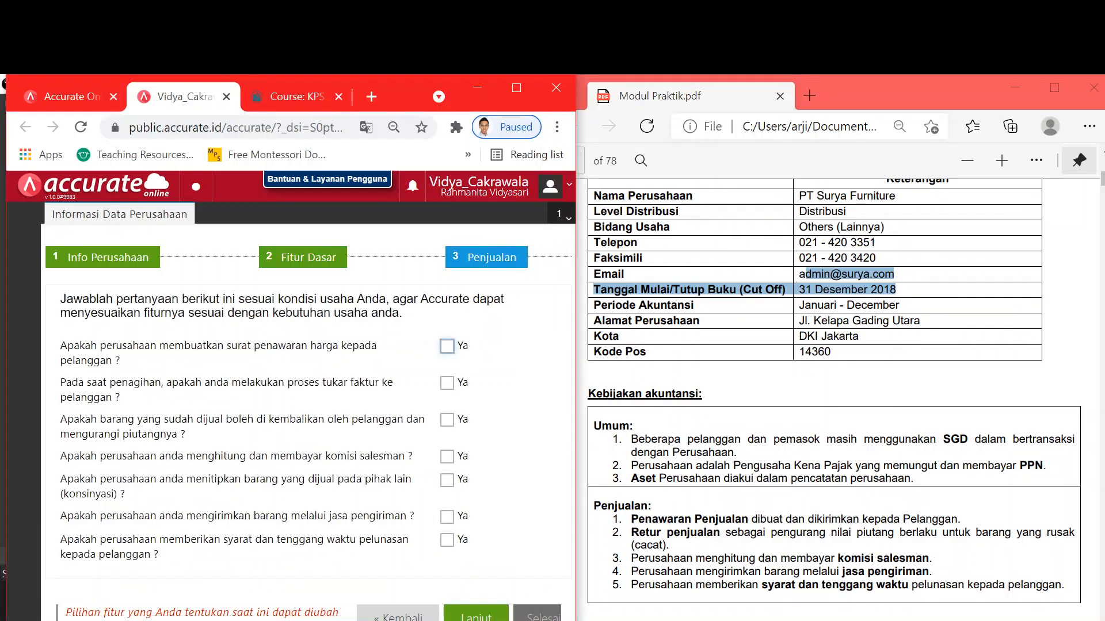
- Answer Ya for issuing price quotations and for returns reducing receivables
{"action": "scroll", "coordinate": [837, 397], "scroll_direction": "down", "scroll_amount": 3}
{"action": "left_click", "coordinate": [1001, 161]}
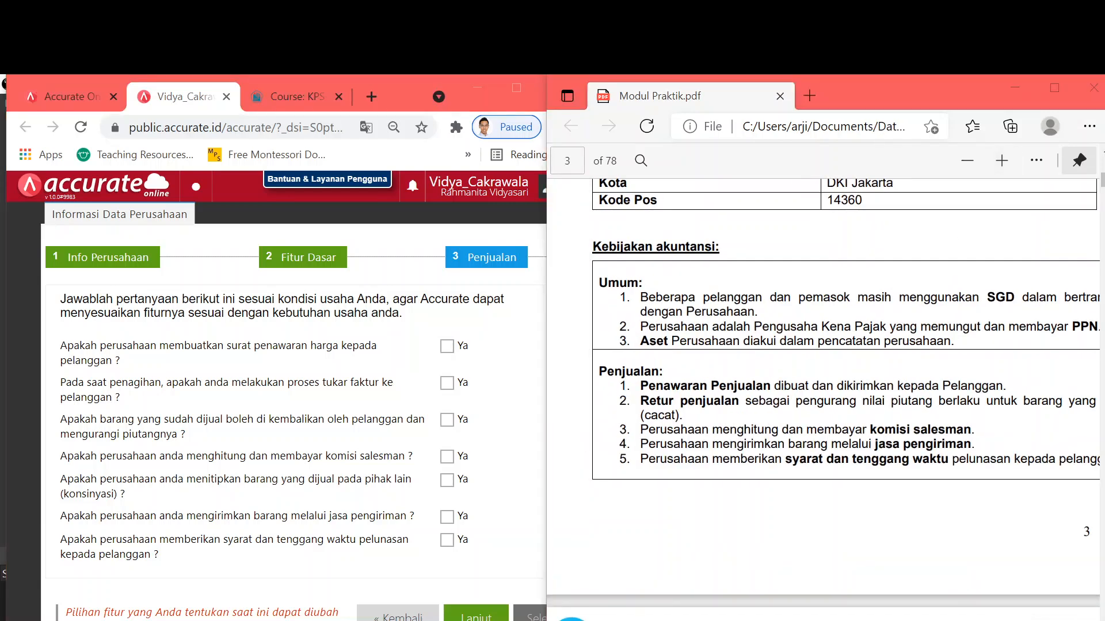
{"action": "left_click_drag", "start_coordinate": [806, 620], "coordinate": [833, 620]}
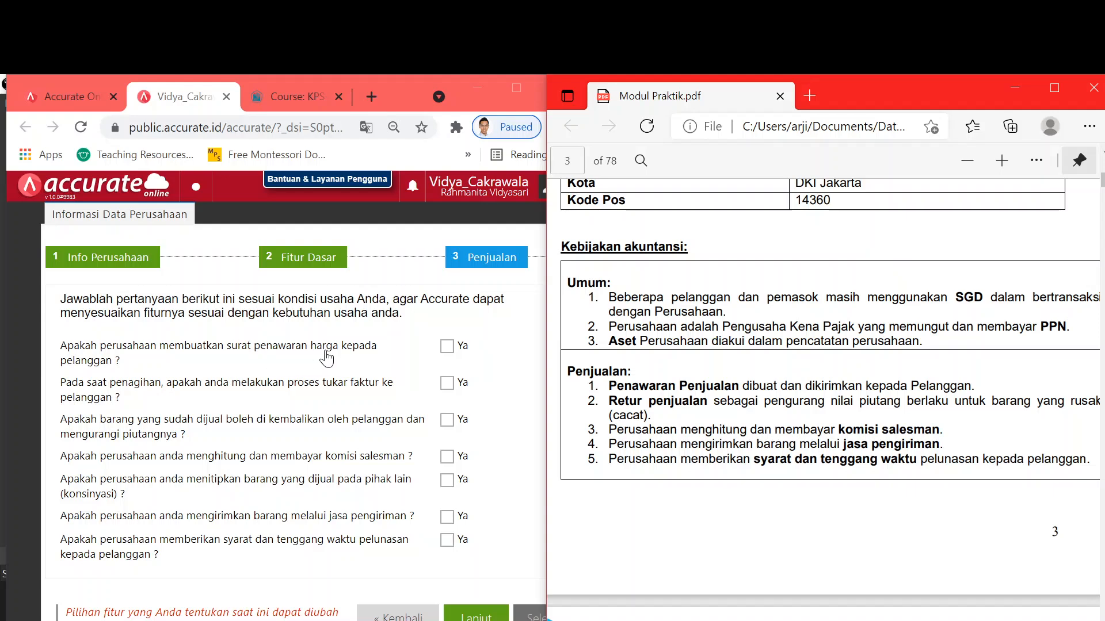
{"action": "left_click", "coordinate": [447, 346]}
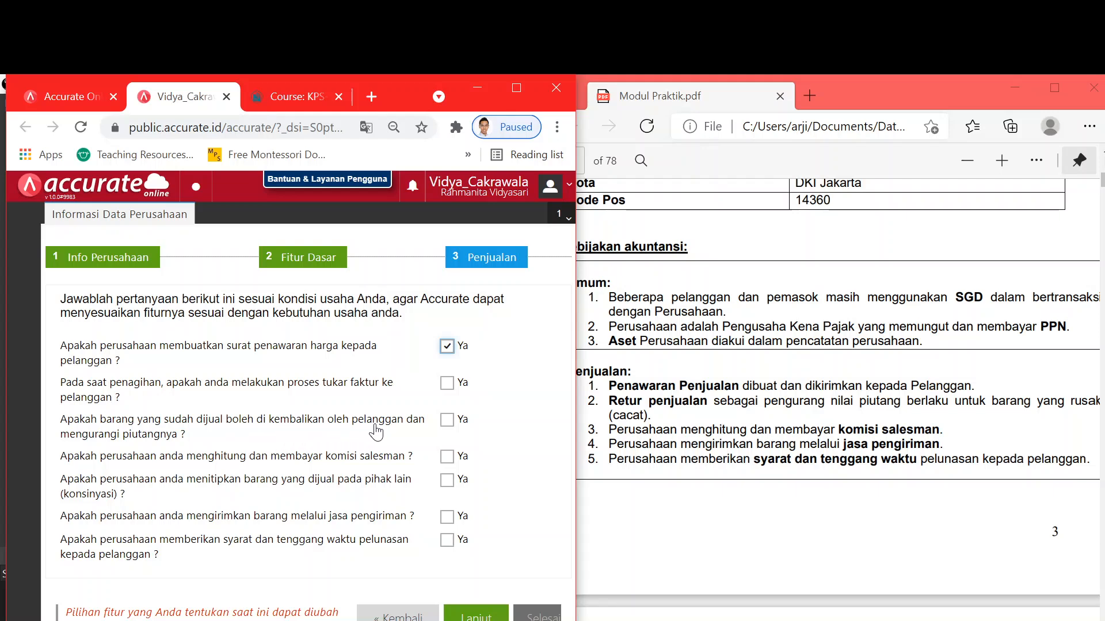
{"action": "left_click", "coordinate": [448, 422]}
- Answer Ya for salesman commission, delivery-service shipping and customer payment terms, then continue to Pembelian
{"action": "left_click", "coordinate": [446, 457]}
{"action": "left_click", "coordinate": [446, 517]}
{"action": "left_click", "coordinate": [447, 542]}
{"action": "scroll", "coordinate": [712, 471], "scroll_direction": "down", "scroll_amount": 3}
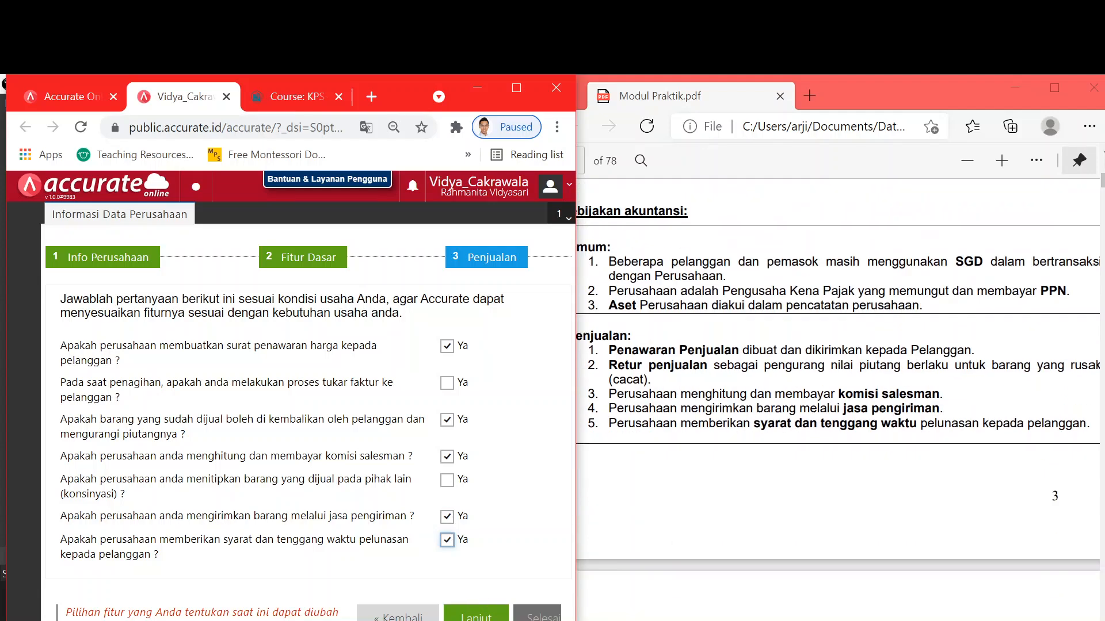
{"action": "scroll", "coordinate": [712, 472], "scroll_direction": "down", "scroll_amount": 3}
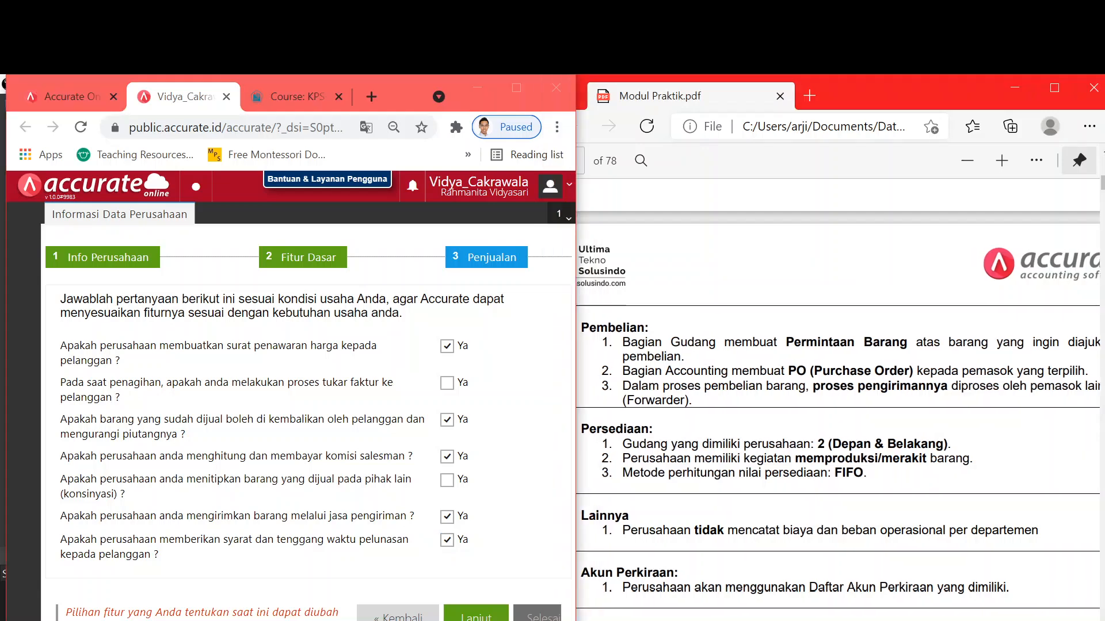
{"action": "key", "text": "Return"}
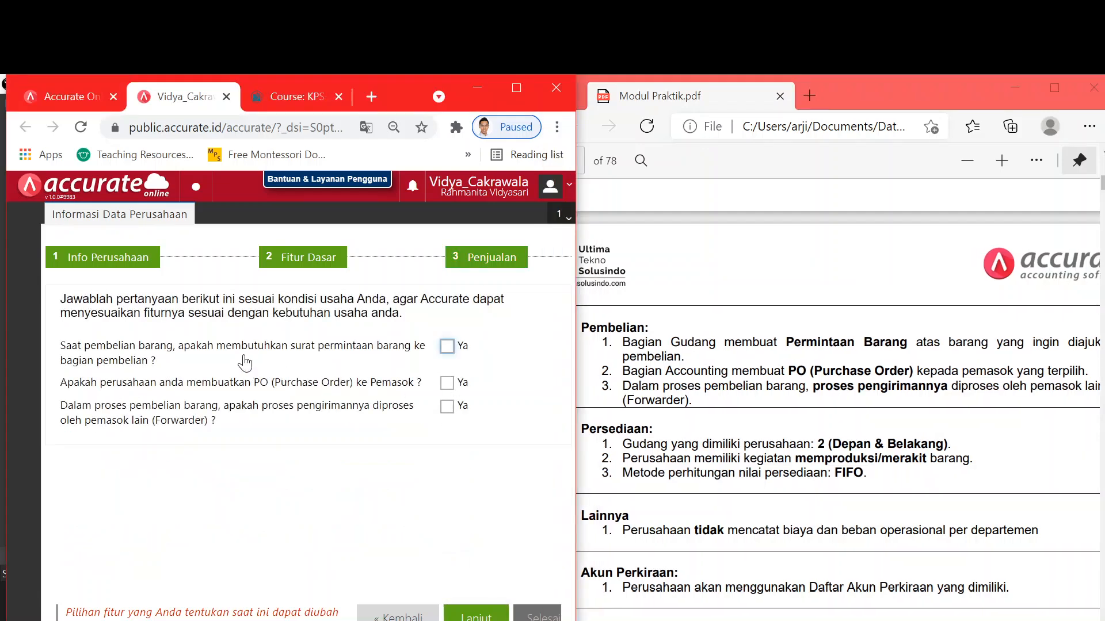
- Resize the Chrome window so the full purchasing form is visible
{"action": "scroll", "coordinate": [290, 397], "scroll_direction": "right", "scroll_amount": 2}
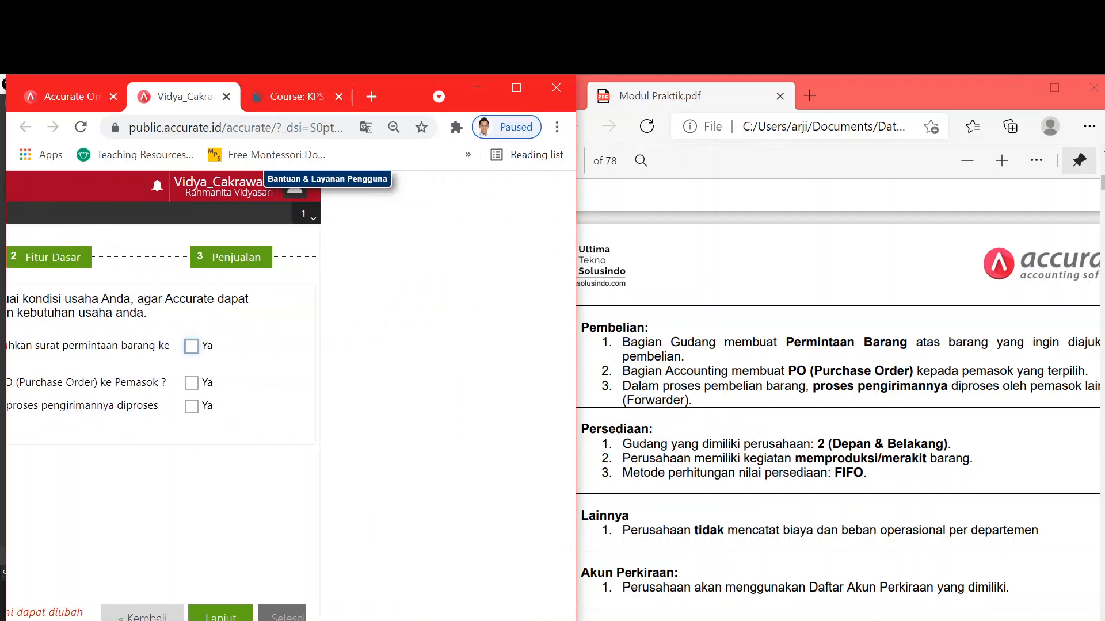
{"action": "scroll", "coordinate": [290, 397], "scroll_direction": "left", "scroll_amount": 2}
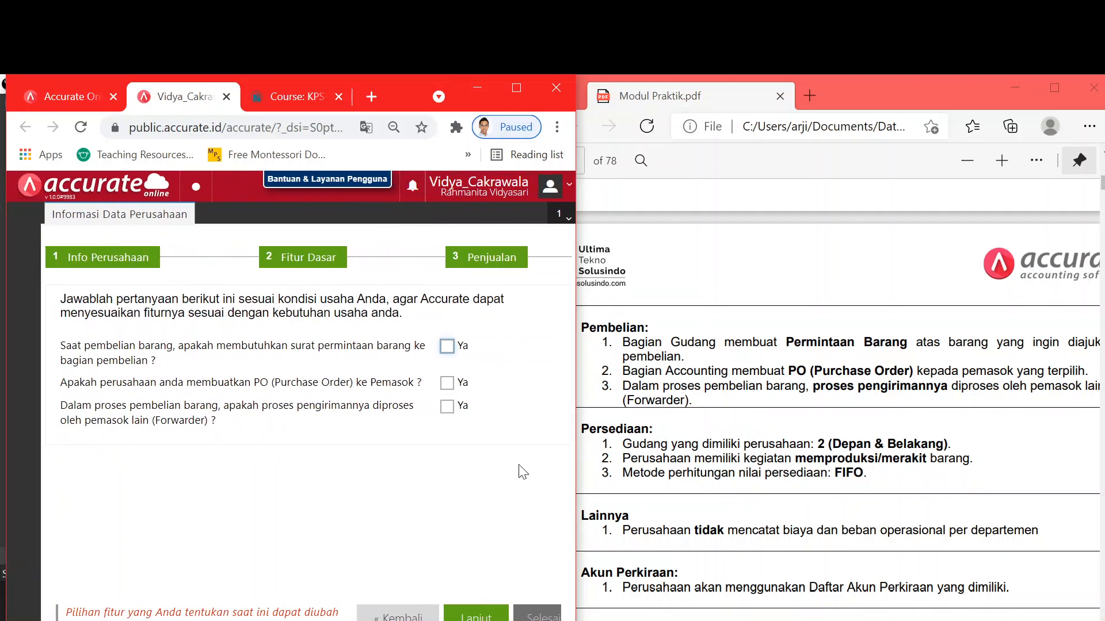
{"action": "left_click", "coordinate": [516, 87]}
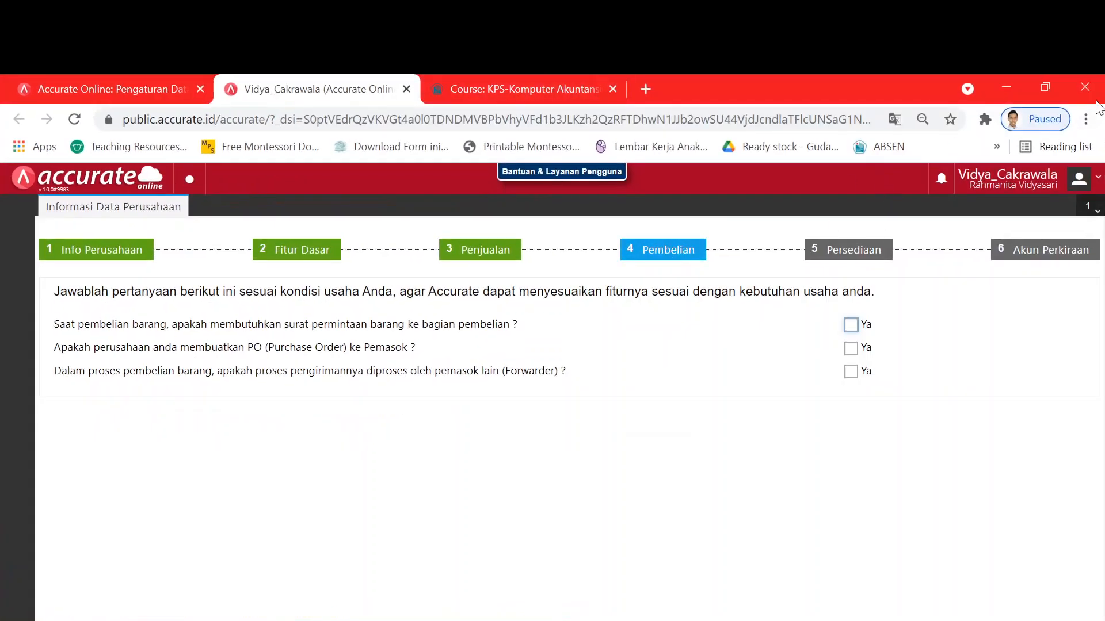
{"action": "left_click", "coordinate": [1047, 84]}
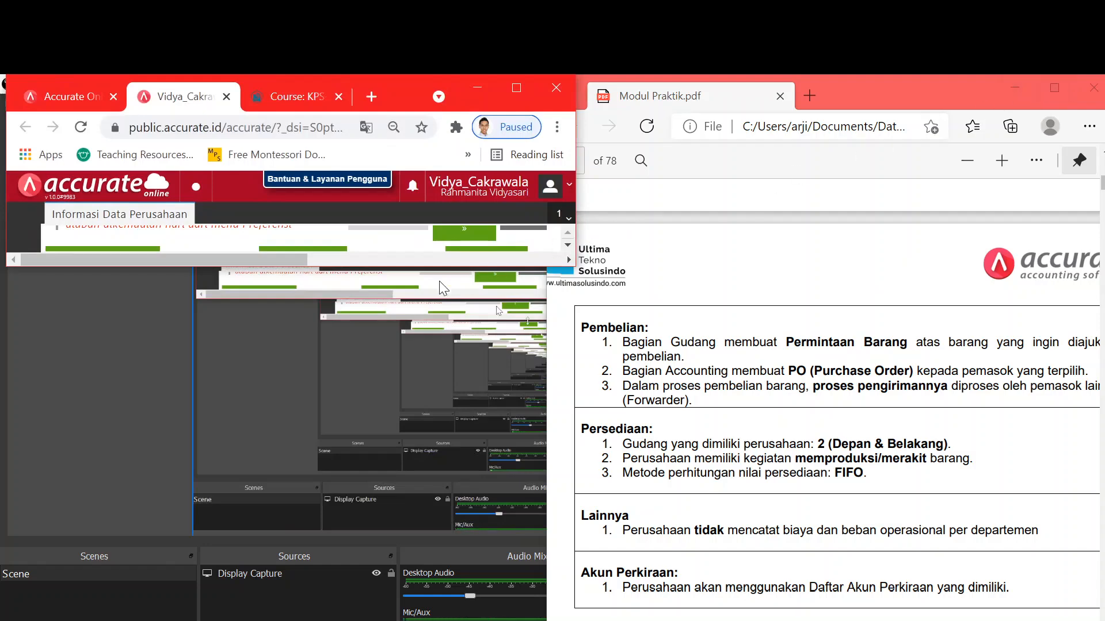
{"action": "left_click_drag", "start_coordinate": [369, 271], "coordinate": [370, 620]}
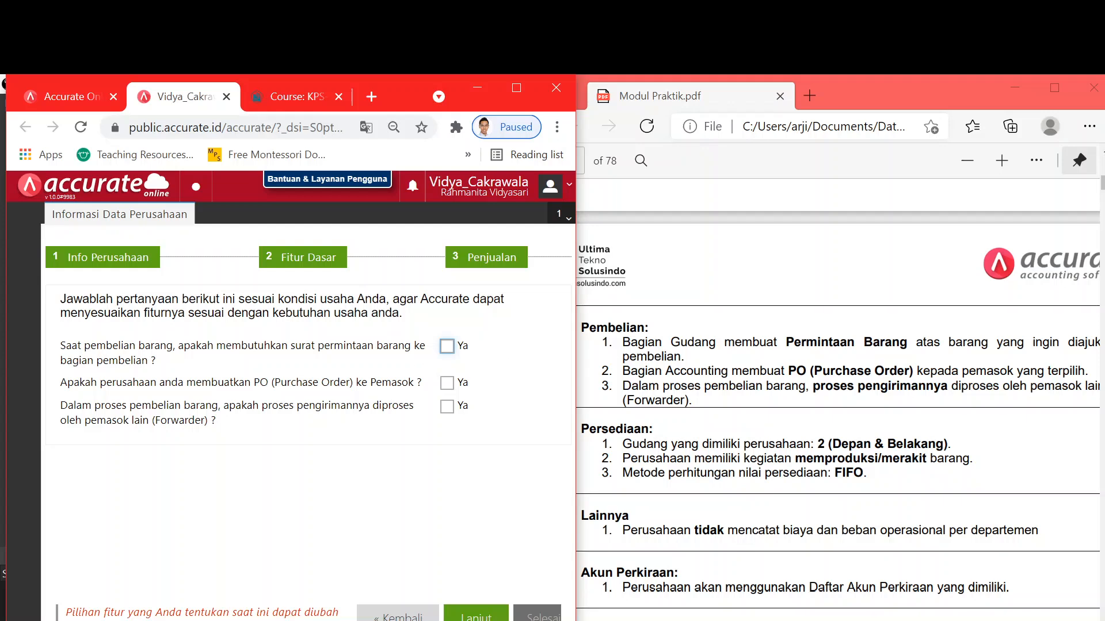
- Answer Ya for purchase requests, supplier purchase orders and forwarder-handled shipping
{"action": "left_click", "coordinate": [447, 346]}
{"action": "left_click_drag", "start_coordinate": [576, 403], "coordinate": [546, 402]}
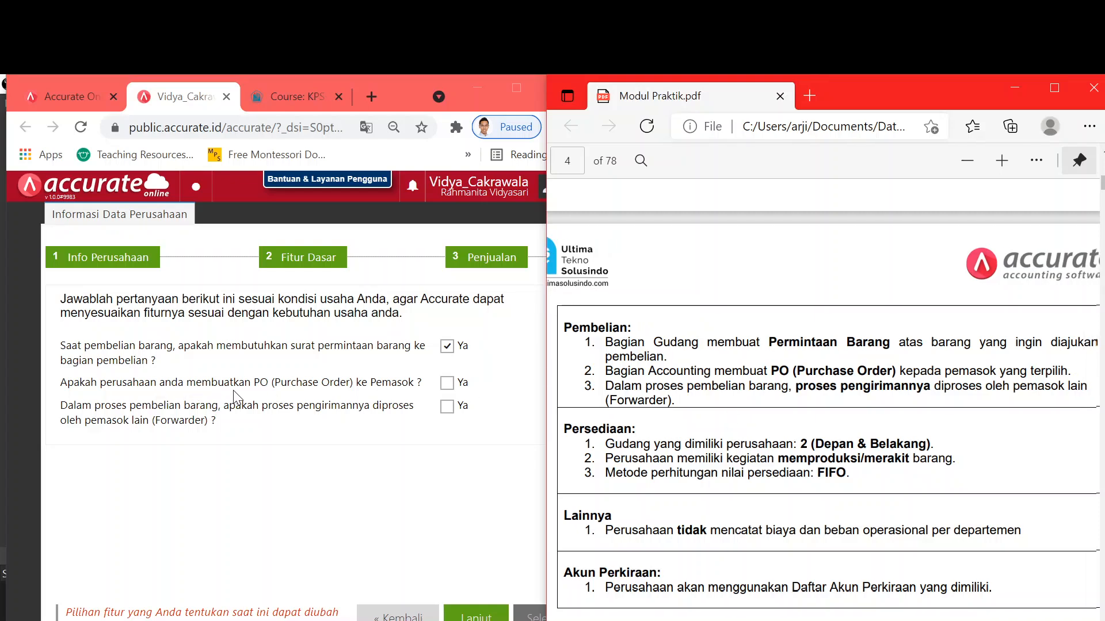
{"action": "left_click", "coordinate": [447, 384]}
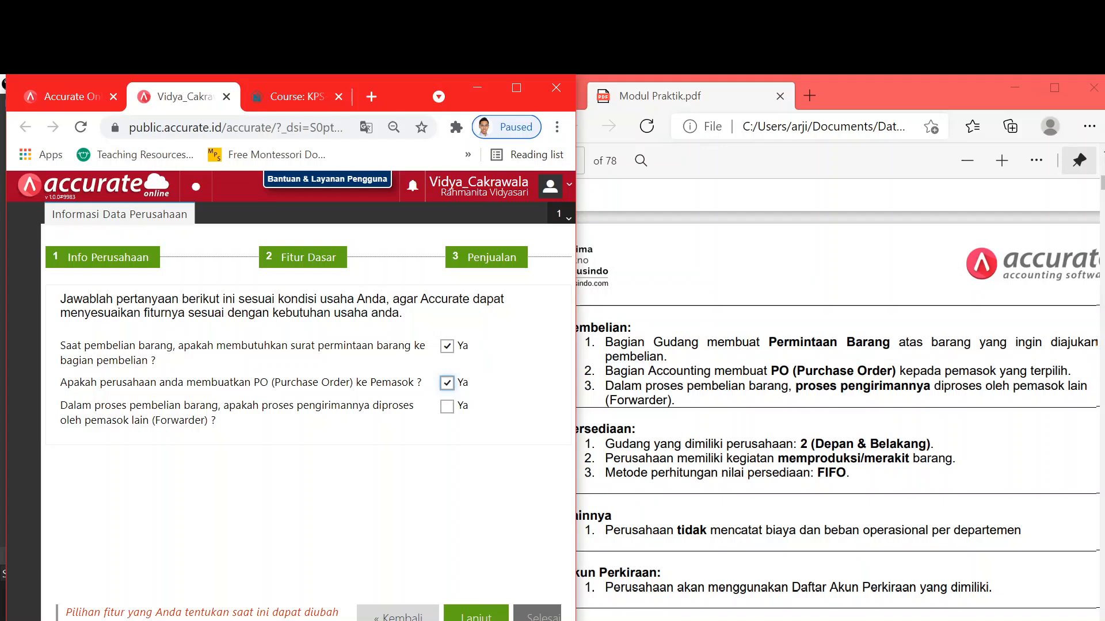
{"action": "left_click", "coordinate": [447, 407]}
{"action": "left_click", "coordinate": [755, 423]}
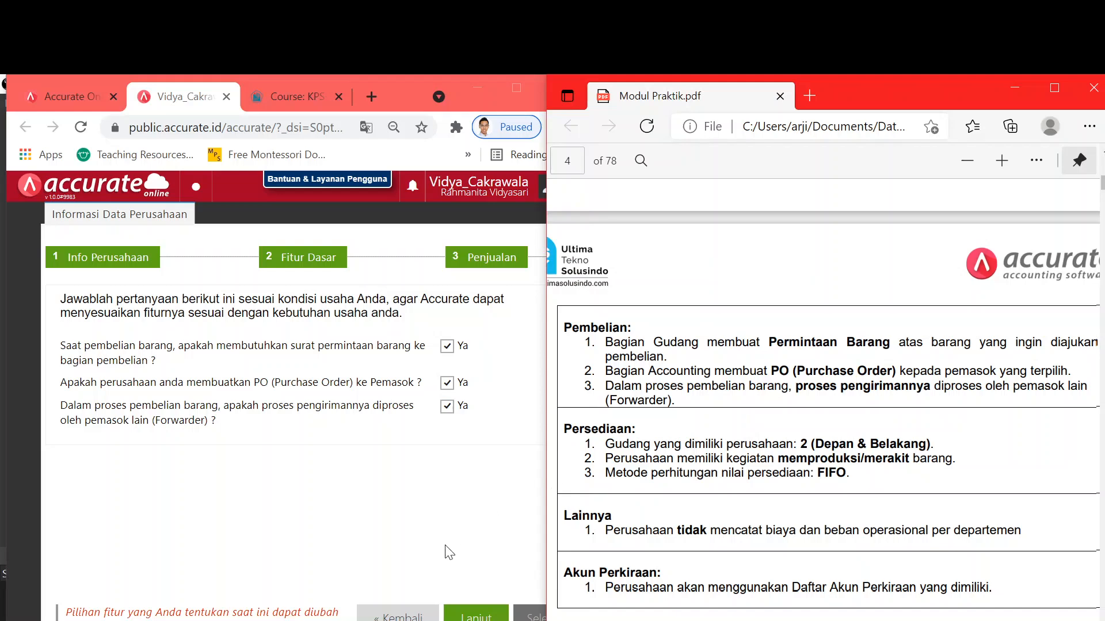
{"action": "scroll", "coordinate": [823, 403], "scroll_direction": "down", "scroll_amount": 2}
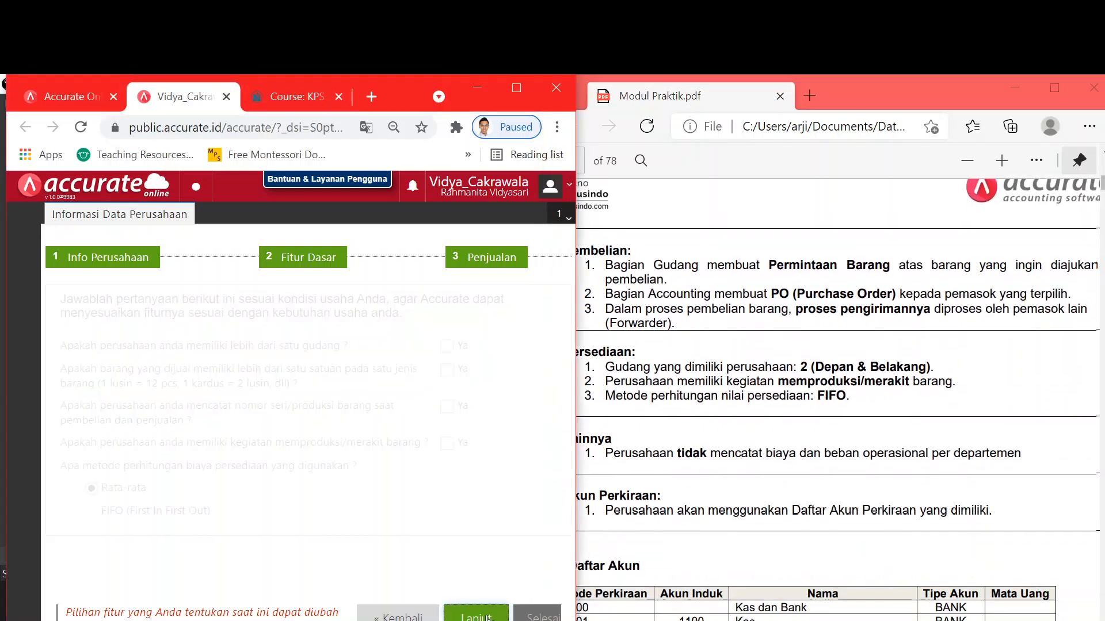
- Answer Ya for more than one warehouse, choose FIFO costing, and continue to the chart-of-accounts question
{"action": "key", "text": "alt+Tab"}
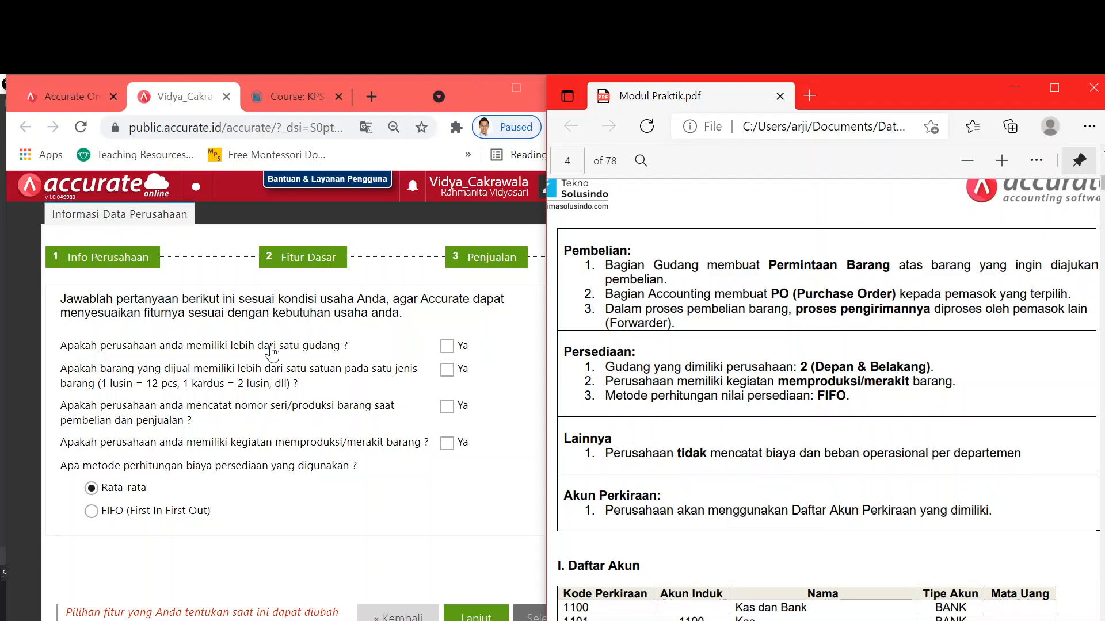
{"action": "left_click", "coordinate": [443, 347]}
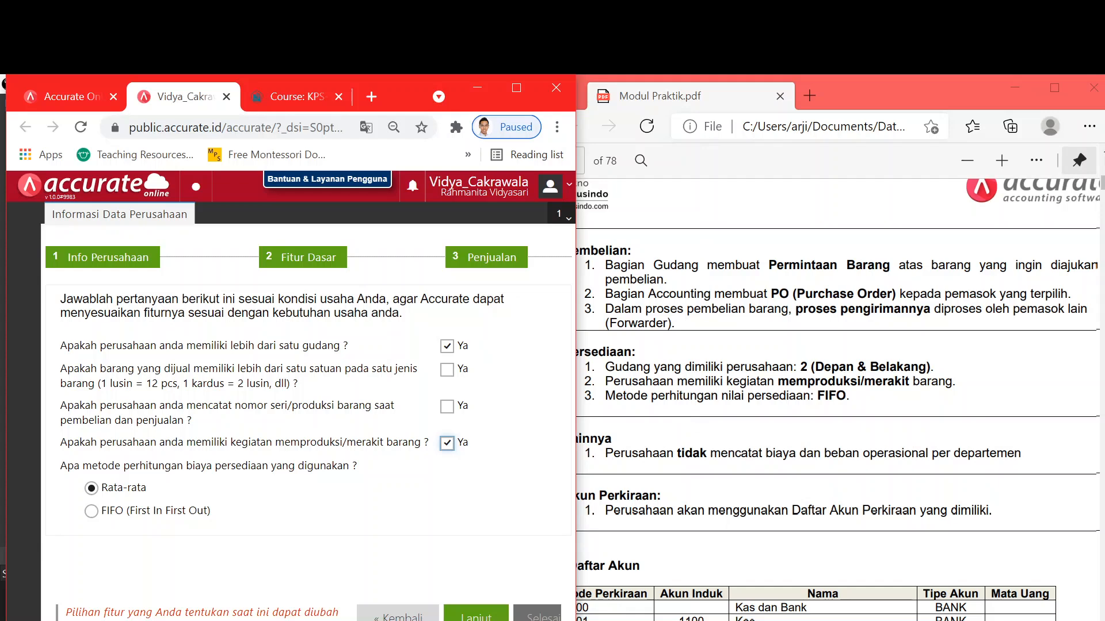
{"action": "left_click", "coordinate": [90, 511]}
{"action": "left_click", "coordinate": [469, 617]}
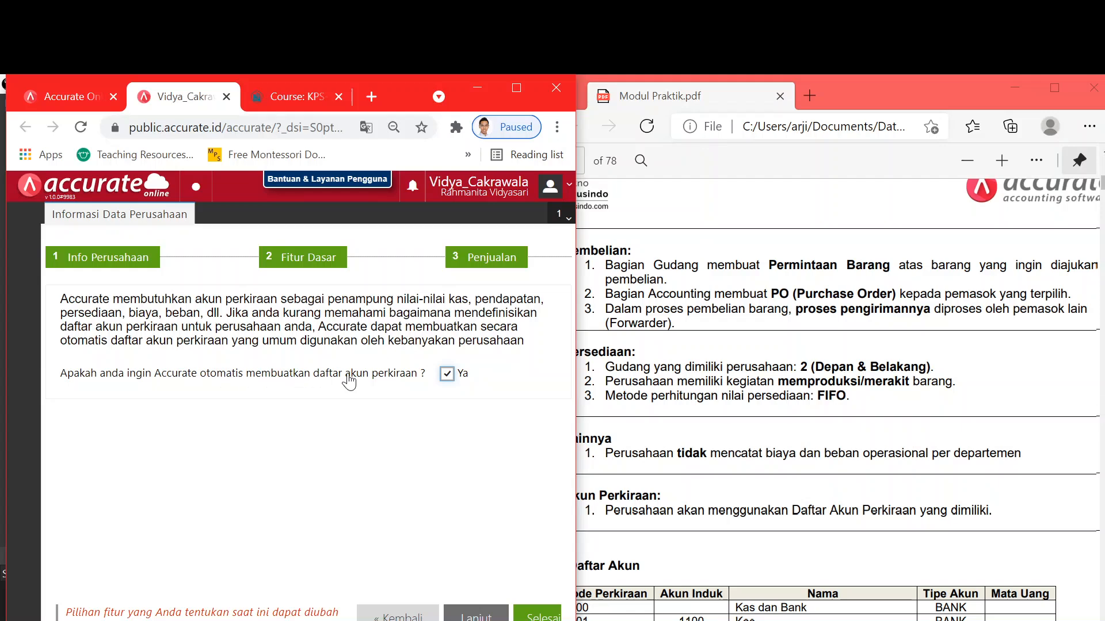
- Turn off automatic chart-of-accounts creation and finish the wizard with Selesai
{"action": "left_click", "coordinate": [448, 376]}
{"action": "left_click", "coordinate": [537, 614]}
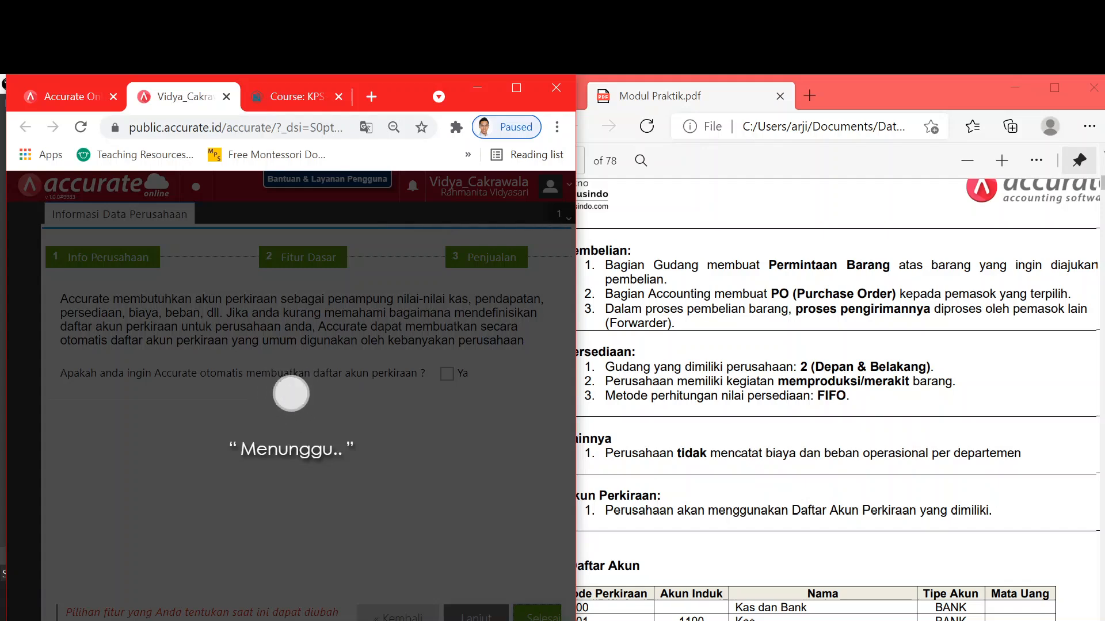
- Scroll through the account tables in the Modul Praktik PDF
{"action": "key", "text": "alt+Tab"}
{"action": "scroll", "coordinate": [823, 397], "scroll_direction": "down", "scroll_amount": 8}
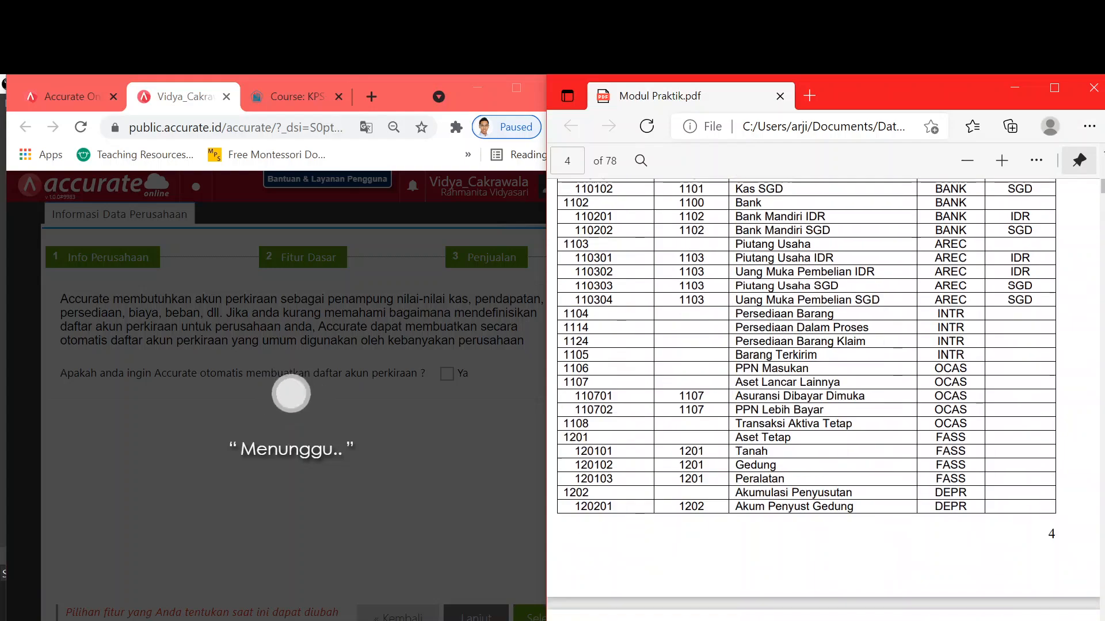
{"action": "scroll", "coordinate": [823, 397], "scroll_direction": "down", "scroll_amount": 6}
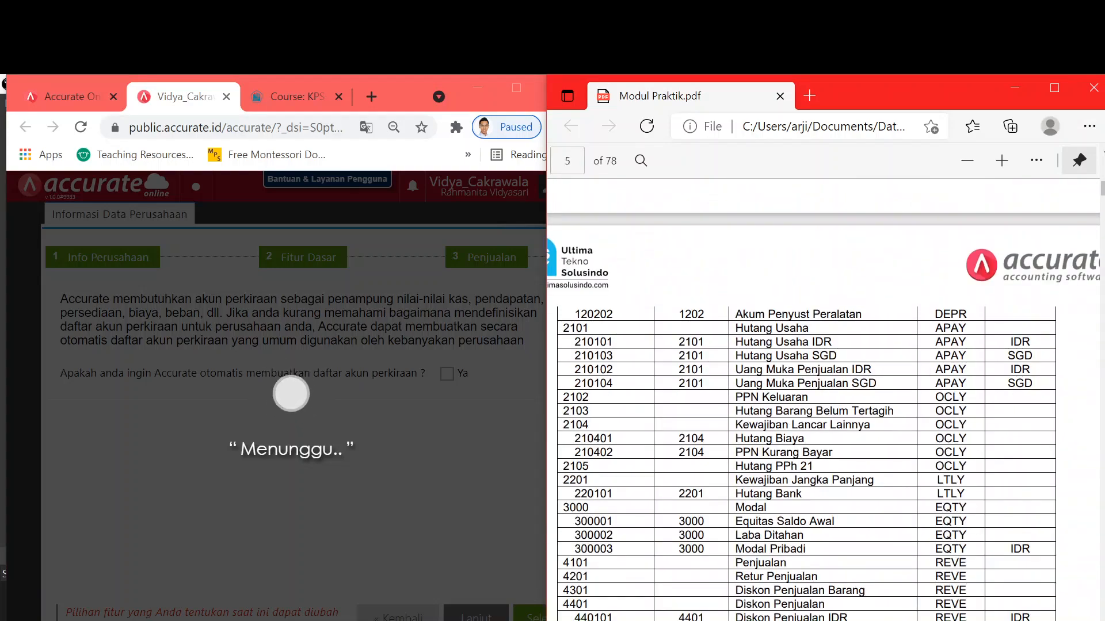
{"action": "scroll", "coordinate": [822, 397], "scroll_direction": "down", "scroll_amount": 1}
{"action": "scroll", "coordinate": [822, 397], "scroll_direction": "up", "scroll_amount": 2}
{"action": "scroll", "coordinate": [823, 397], "scroll_direction": "down", "scroll_amount": 5}
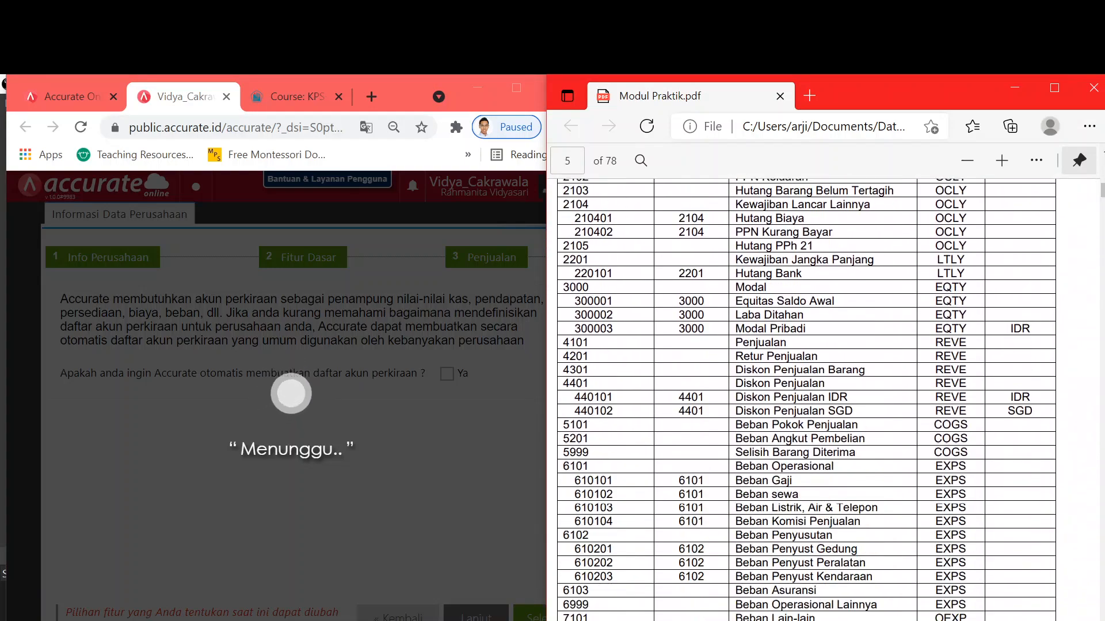
{"action": "scroll", "coordinate": [823, 397], "scroll_direction": "down", "scroll_amount": 12}
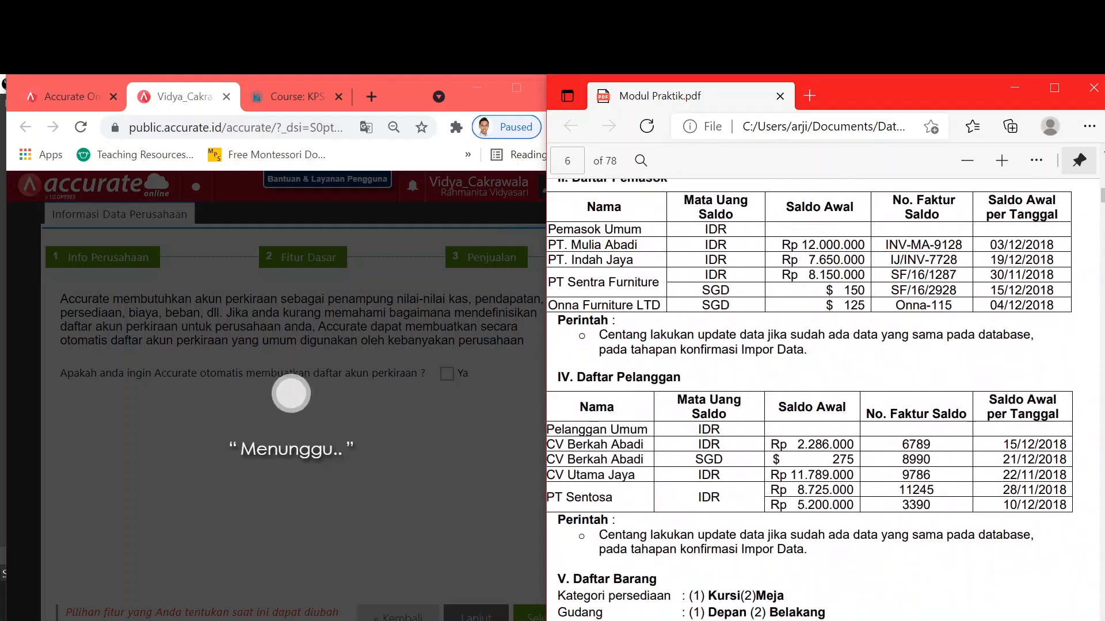
{"action": "scroll", "coordinate": [650, 499], "scroll_direction": "up", "scroll_amount": 1}
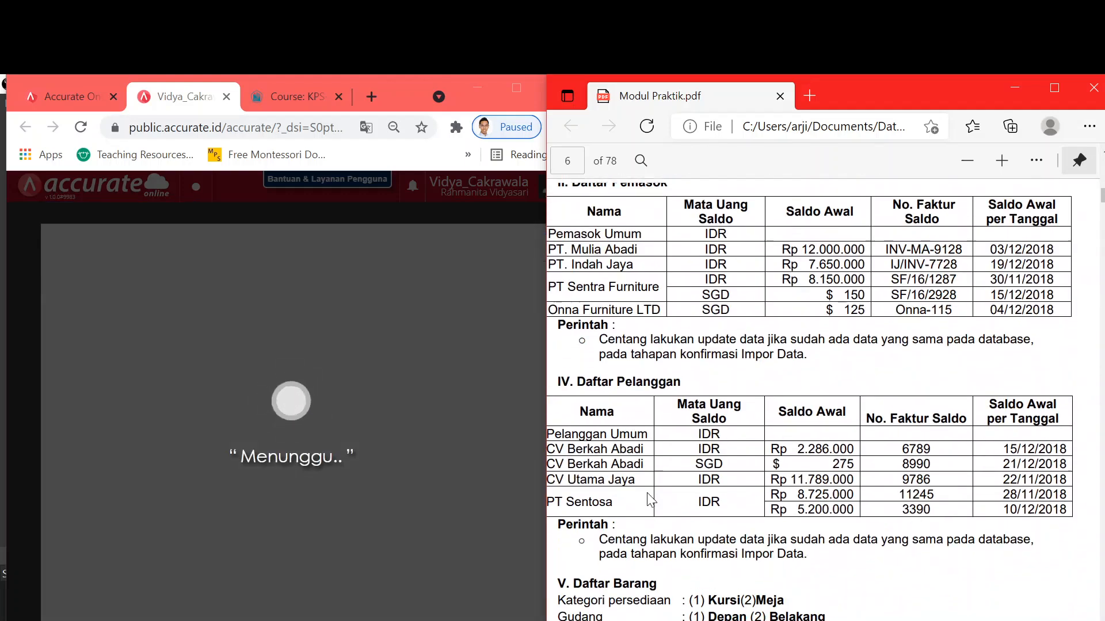
{"action": "scroll", "coordinate": [649, 498], "scroll_direction": "up", "scroll_amount": 1}
{"action": "scroll", "coordinate": [649, 498], "scroll_direction": "down", "scroll_amount": 9}
{"action": "scroll", "coordinate": [646, 492], "scroll_direction": "up", "scroll_amount": 9}
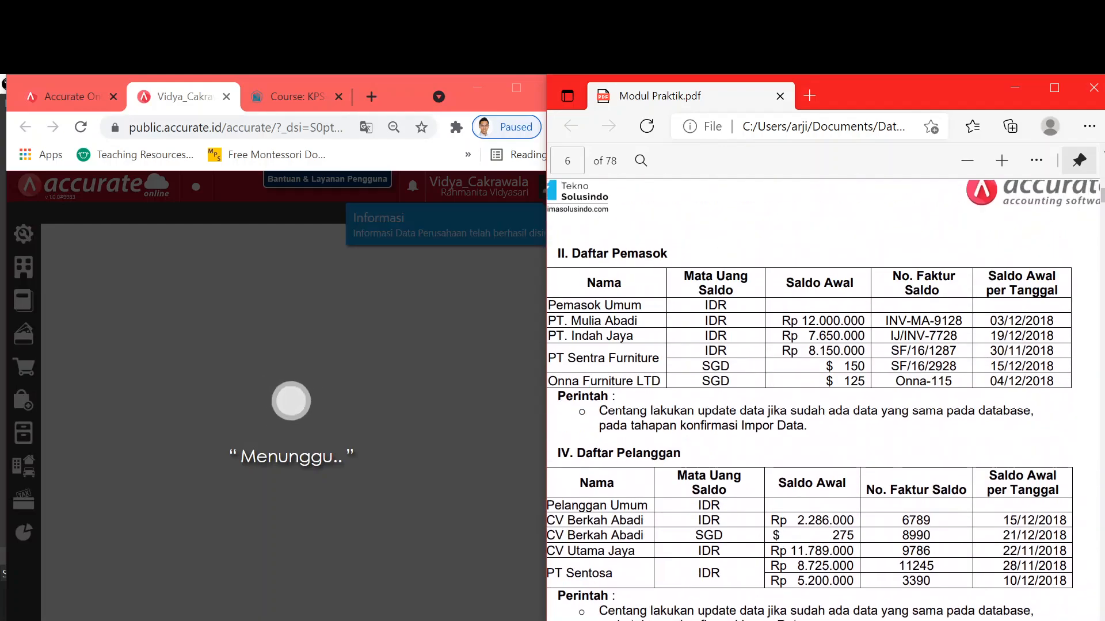
{"action": "scroll", "coordinate": [823, 400], "scroll_direction": "up", "scroll_amount": 10}
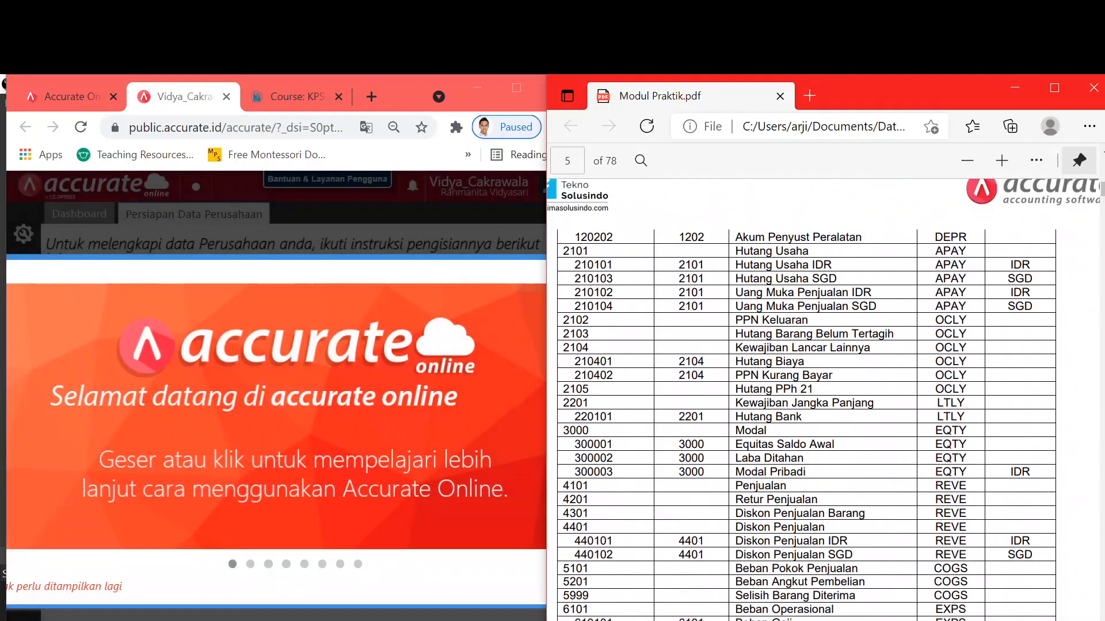
- Maximize the Accurate Chrome window and advance the welcome tour
{"action": "left_click", "coordinate": [499, 86]}
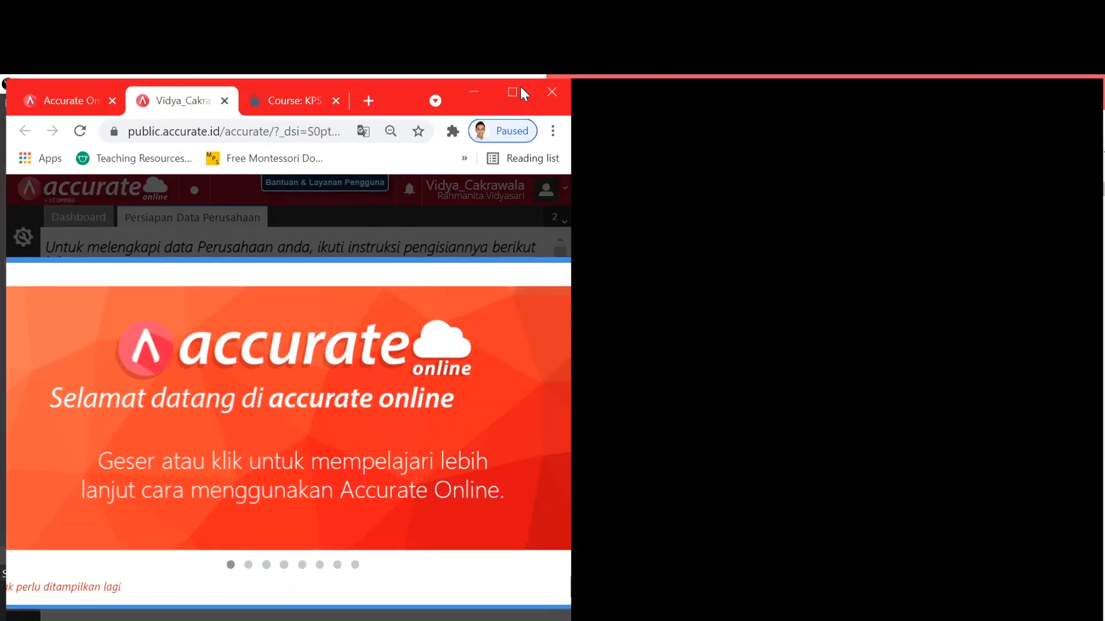
{"action": "left_click", "coordinate": [520, 89]}
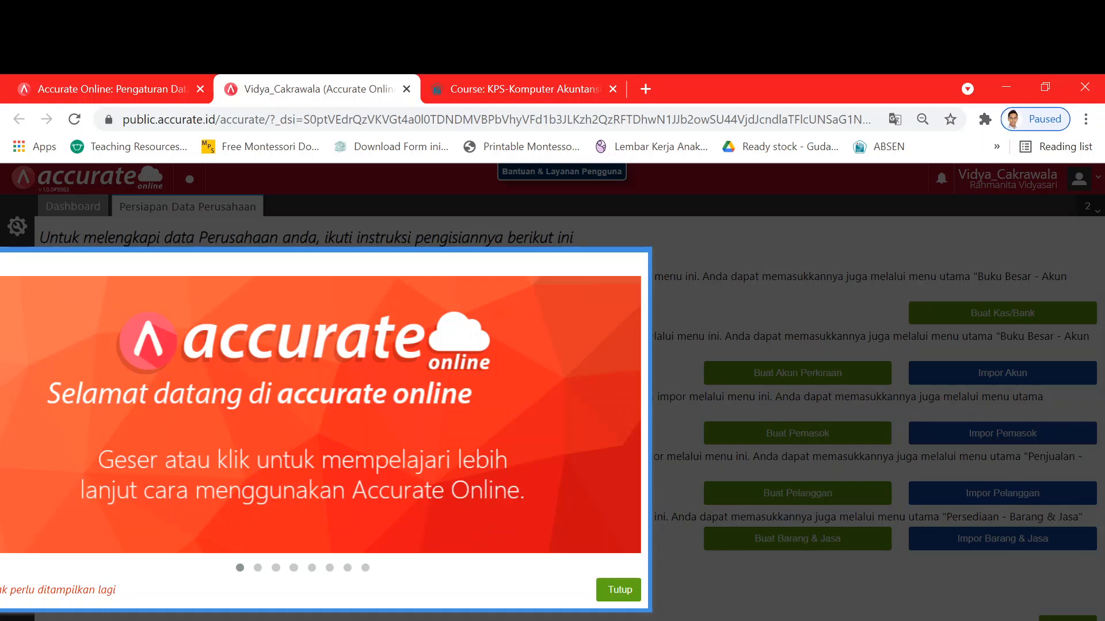
{"action": "left_click", "coordinate": [476, 522]}
- Dismiss the welcome tour and return to the Persiapan Data Perusahaan checklist after glancing at the Dashboard
{"action": "left_click", "coordinate": [617, 601]}
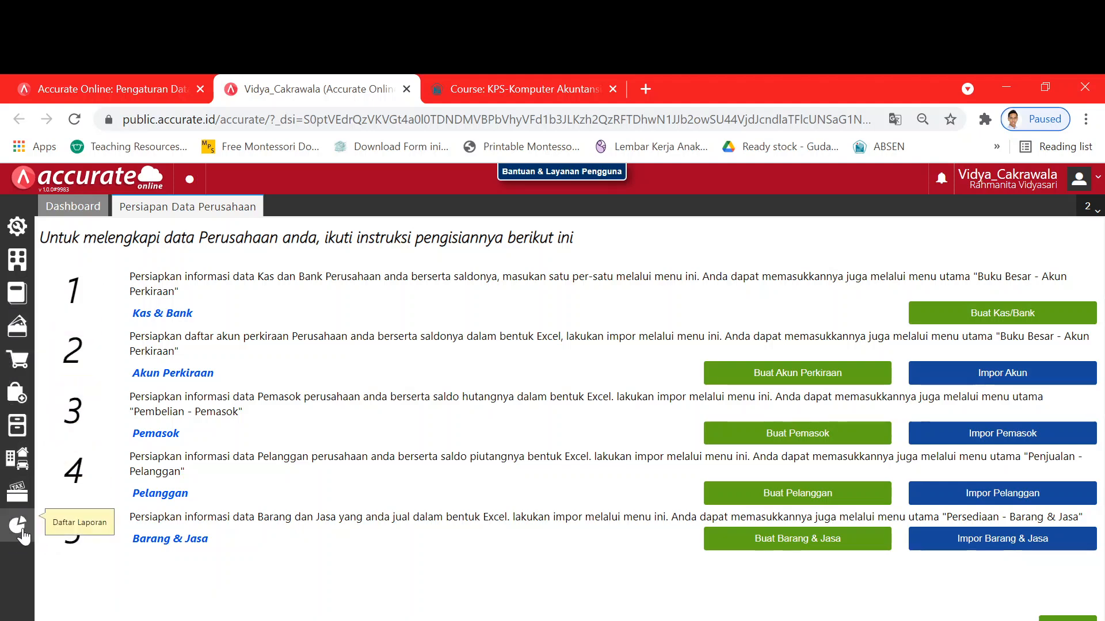
{"action": "left_click", "coordinate": [75, 214]}
{"action": "left_click", "coordinate": [138, 212]}
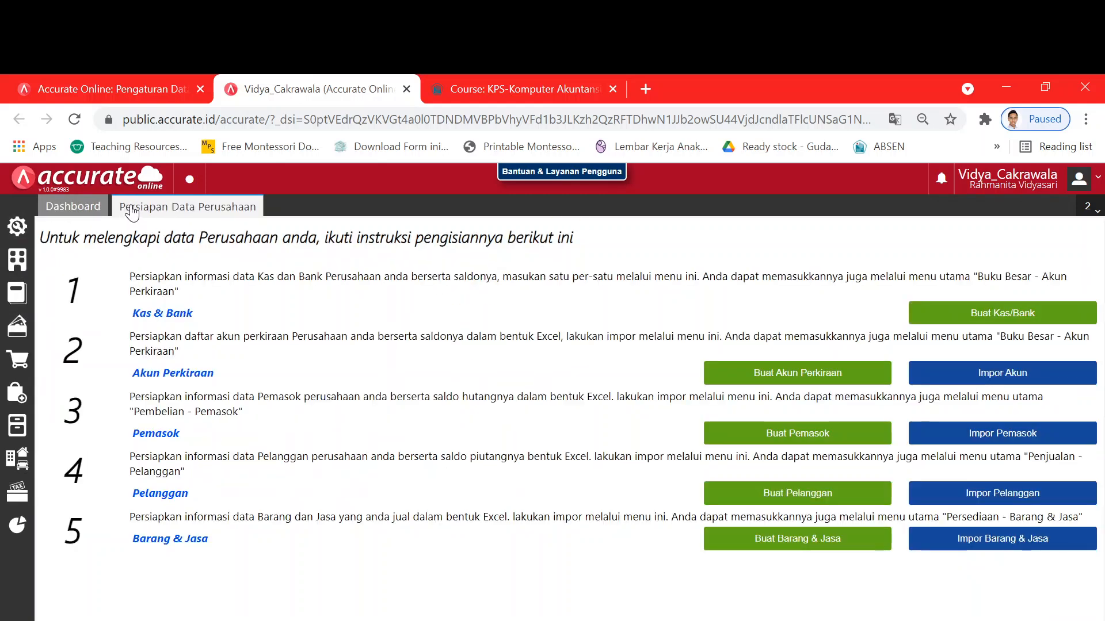
- Show the Dashboard tab with every widget at IDR 0, keeping the page zoom at 100%
{"action": "left_click", "coordinate": [75, 212]}
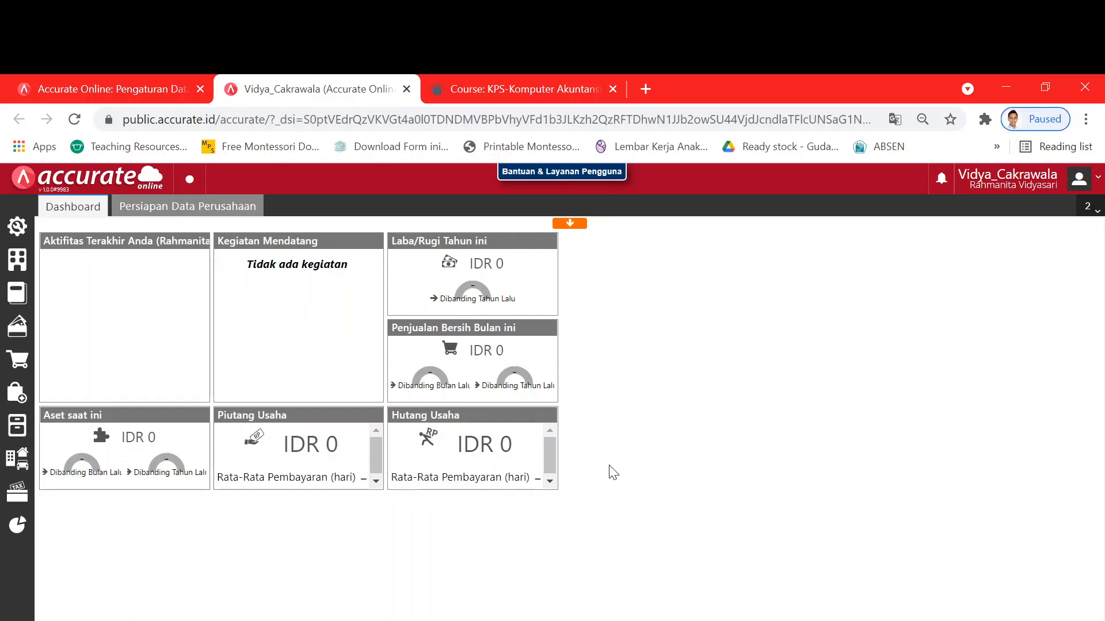
{"action": "key", "text": "ctrl+plus"}
{"action": "key", "text": "ctrl+plus"}
{"action": "key", "text": "ctrl+plus"}
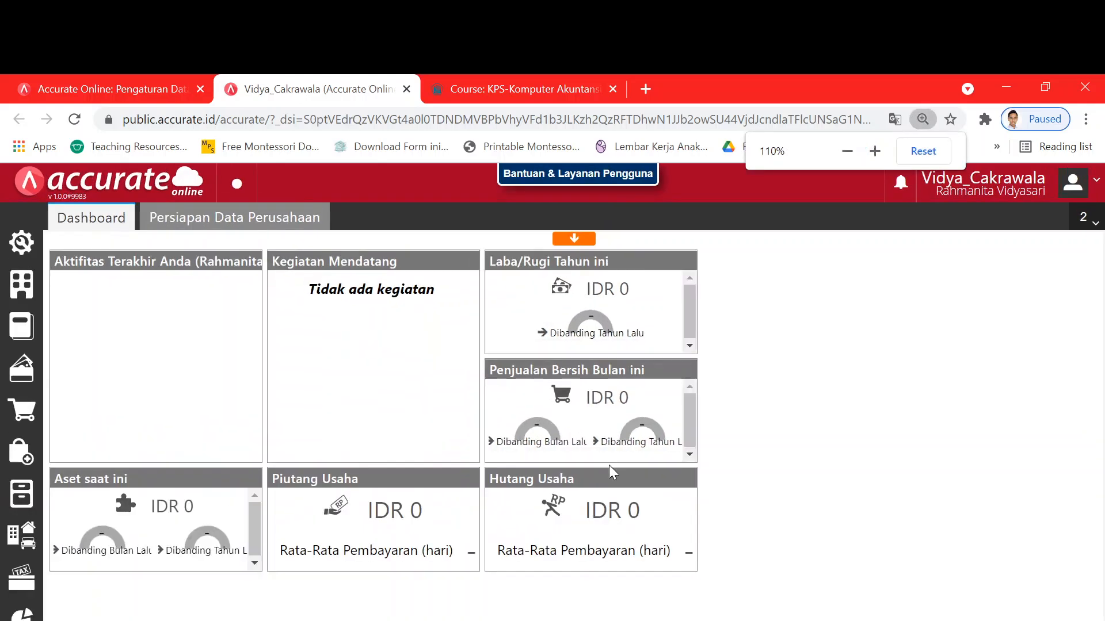
{"action": "key", "text": "ctrl+minus"}
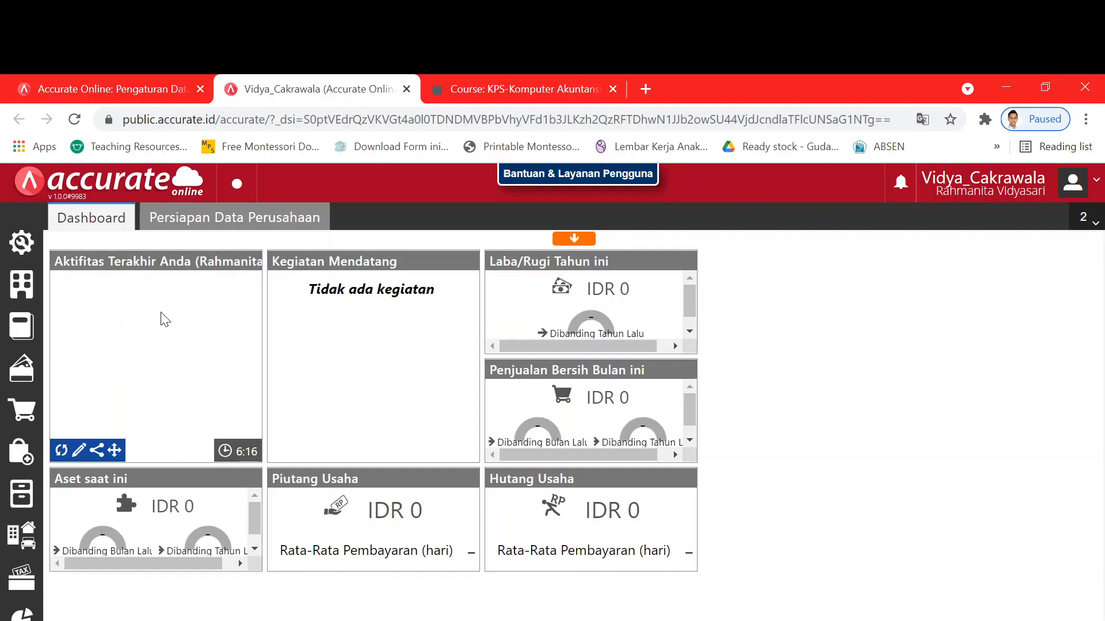
- Switch between the Dashboard and the Persiapan Data Perusahaan setup instructions tabs
{"action": "left_click", "coordinate": [190, 223]}
{"action": "left_click", "coordinate": [168, 222]}
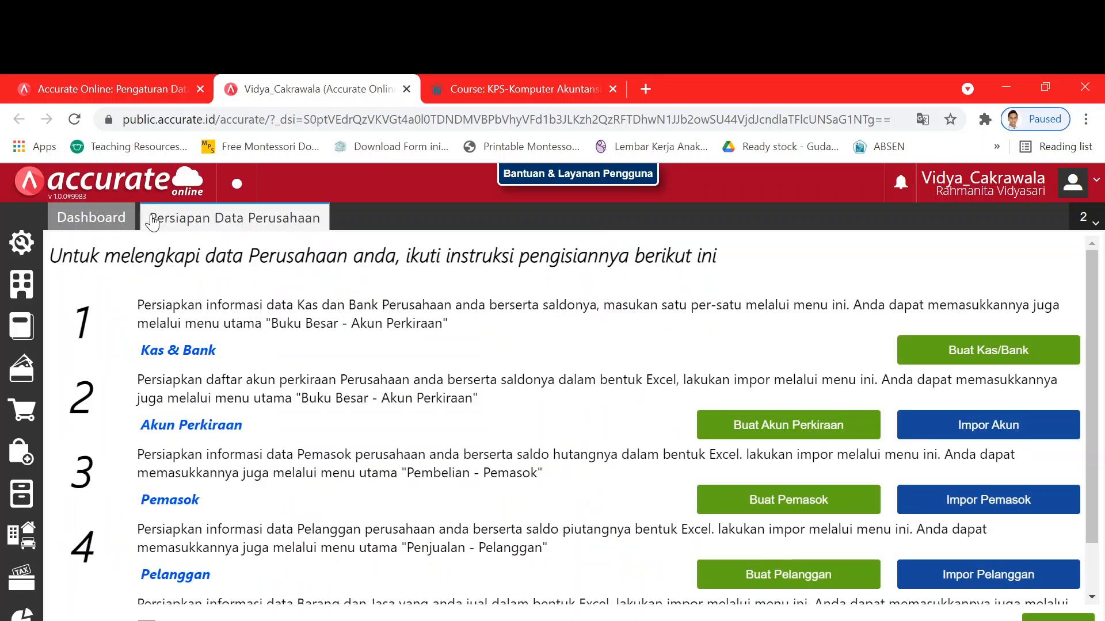
{"action": "left_click", "coordinate": [86, 221]}
{"action": "left_click", "coordinate": [214, 222]}
- Open the new Akun Perkiraan and Pesanan Pembelian forms, then close both again
{"action": "left_click", "coordinate": [21, 332]}
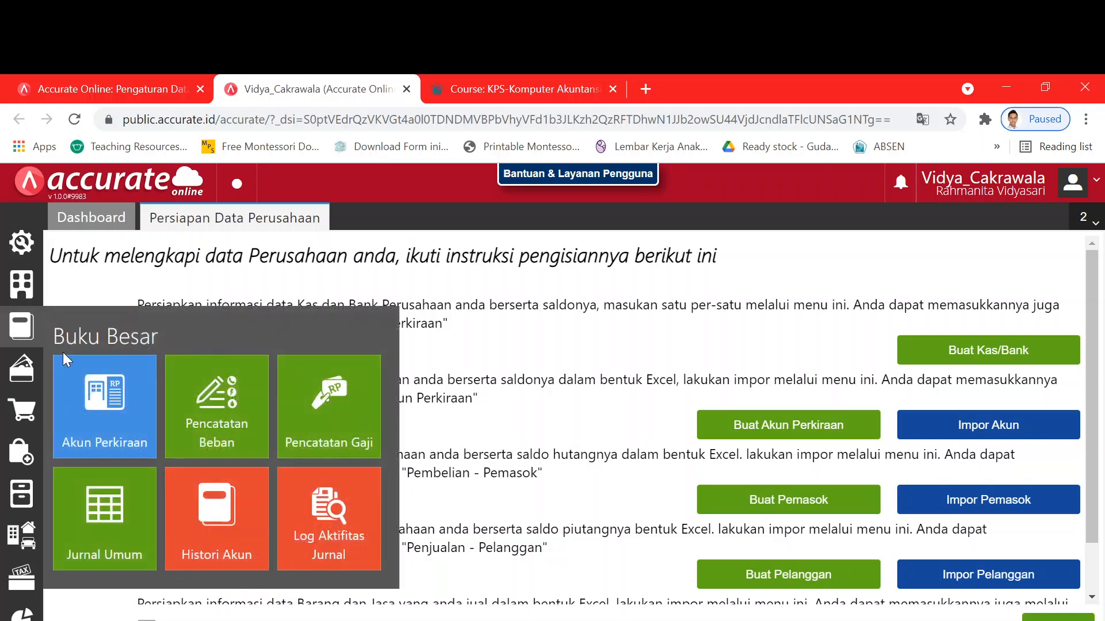
{"action": "left_click", "coordinate": [117, 405]}
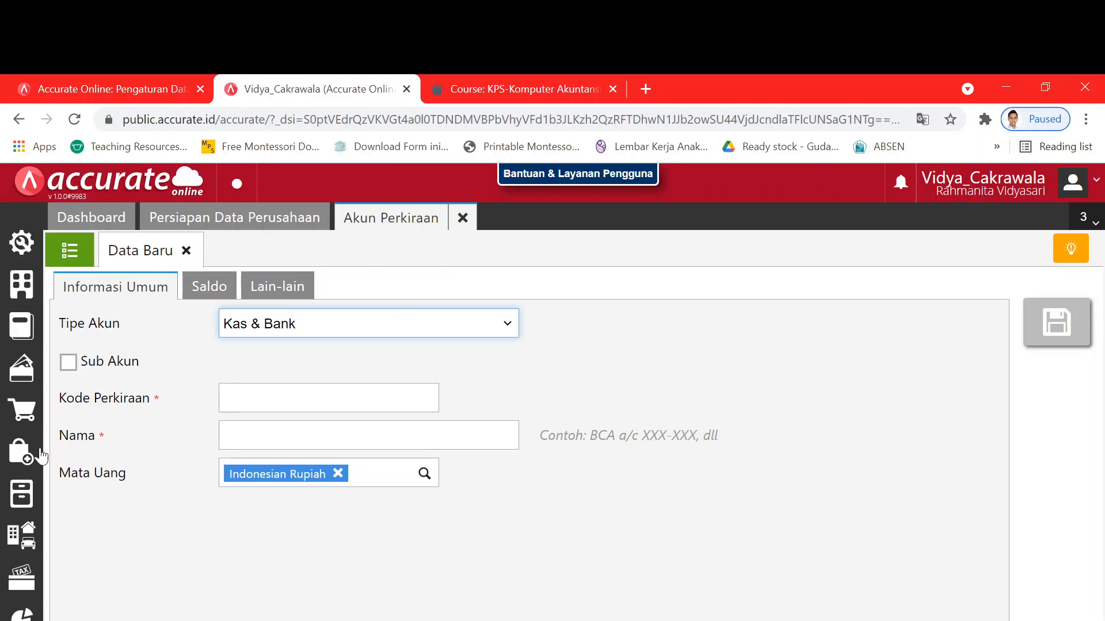
{"action": "left_click", "coordinate": [22, 454]}
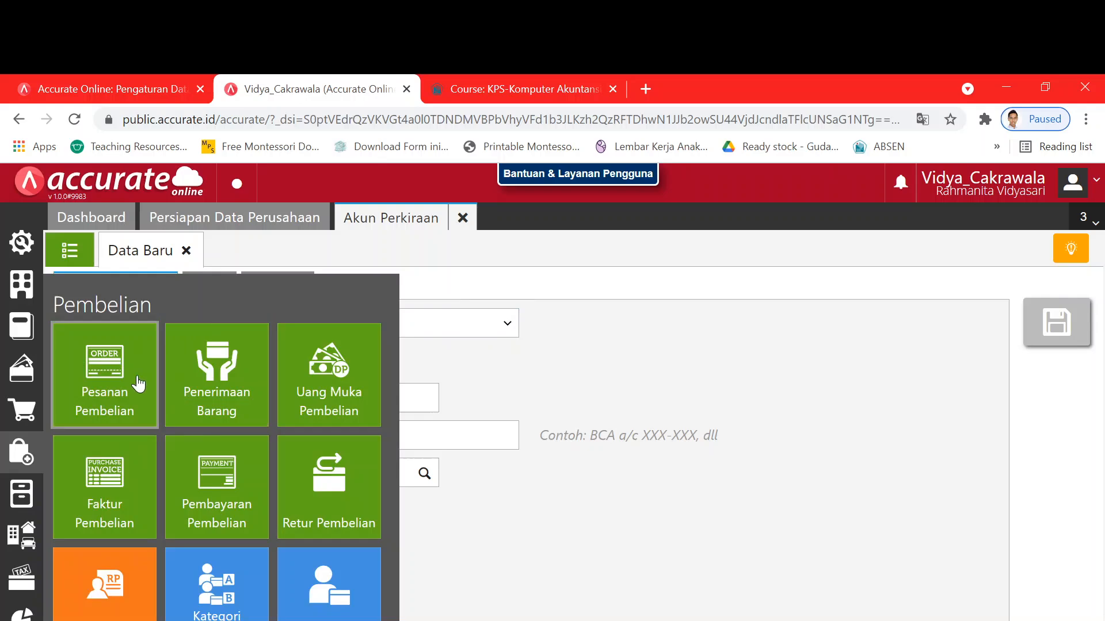
{"action": "left_click", "coordinate": [109, 387]}
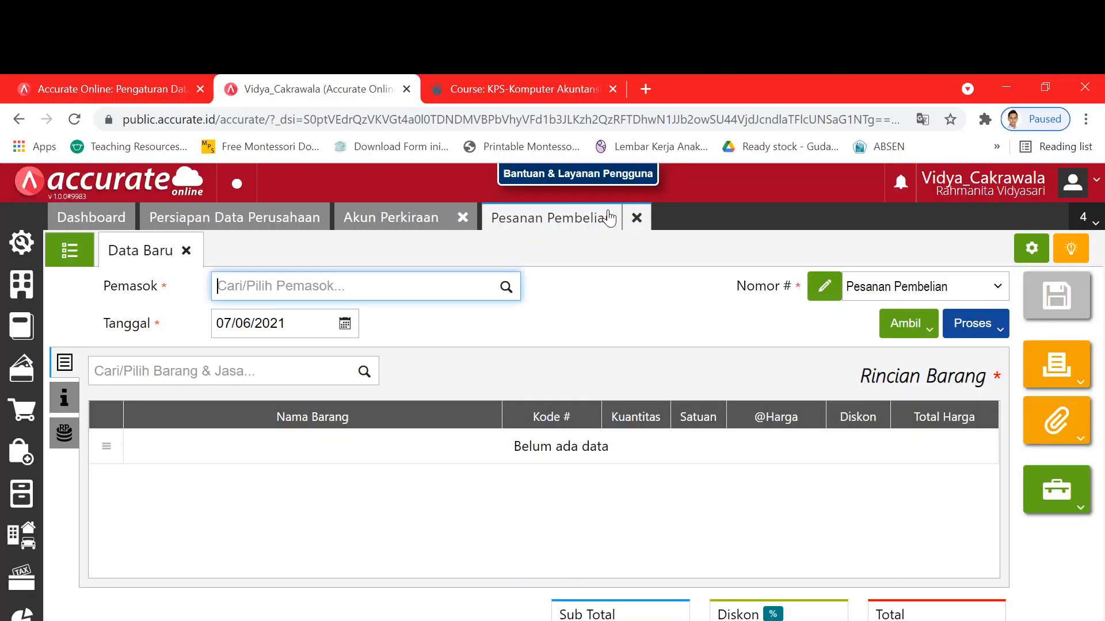
{"action": "left_click", "coordinate": [637, 217]}
{"action": "left_click", "coordinate": [463, 218]}
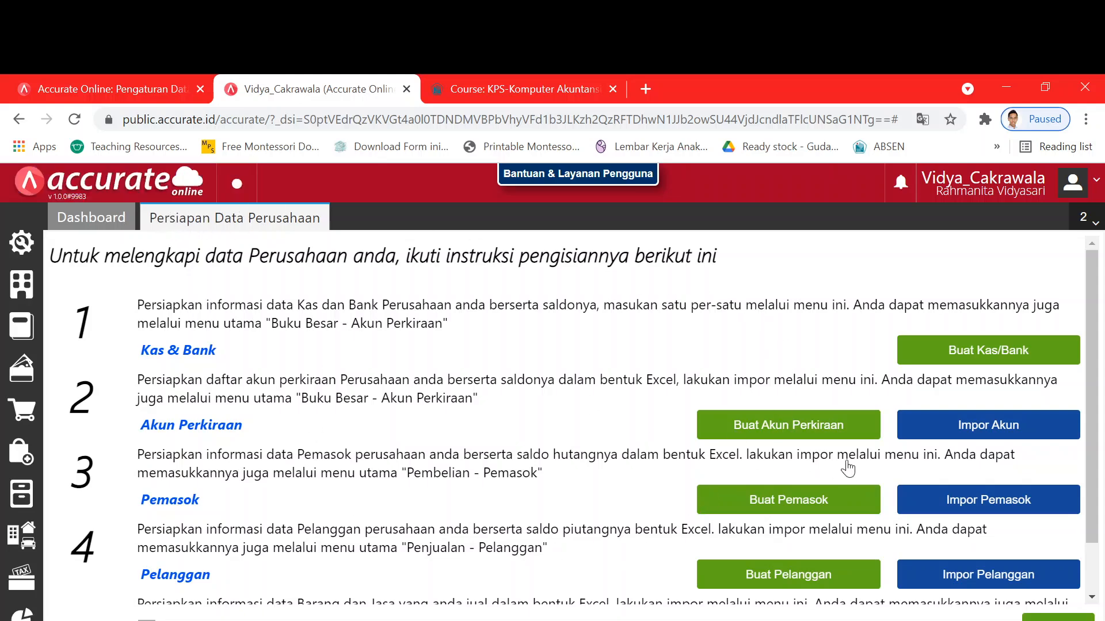
- Zoom the browser out to 80% and back to 90% so more setup steps fit
{"action": "key", "text": "ctrl+minus"}
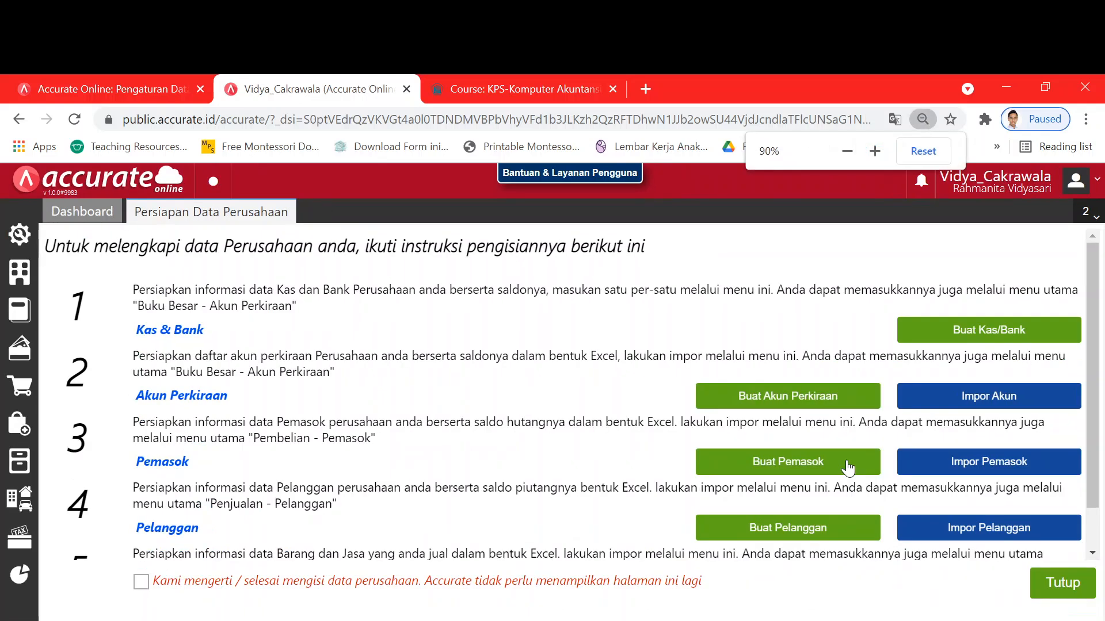
{"action": "key", "text": "ctrl+minus"}
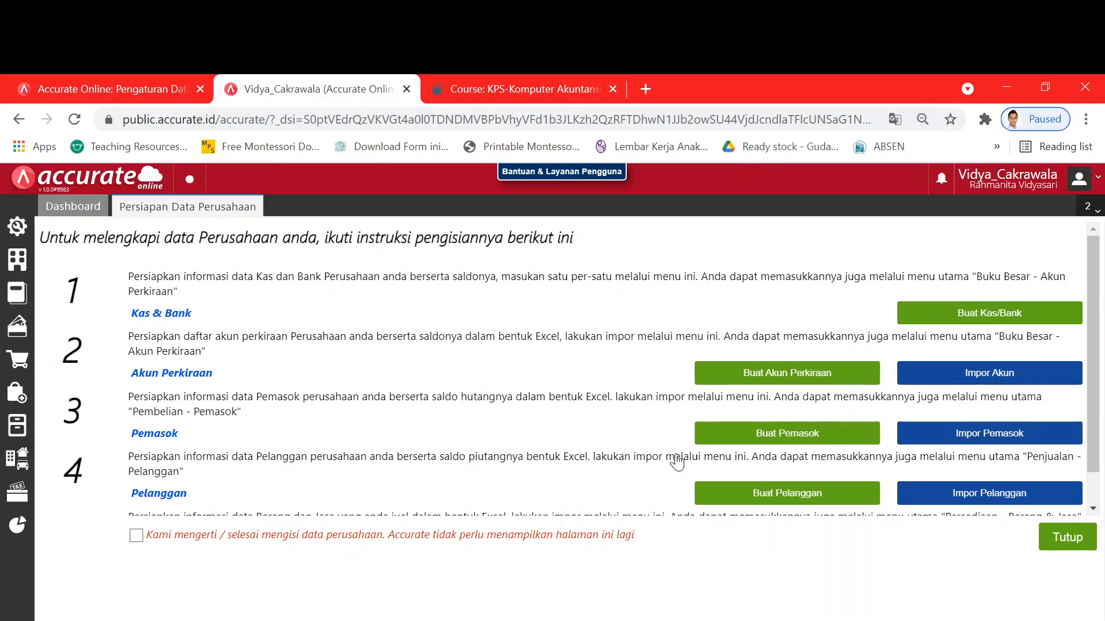
{"action": "key", "text": "ctrl+plus"}
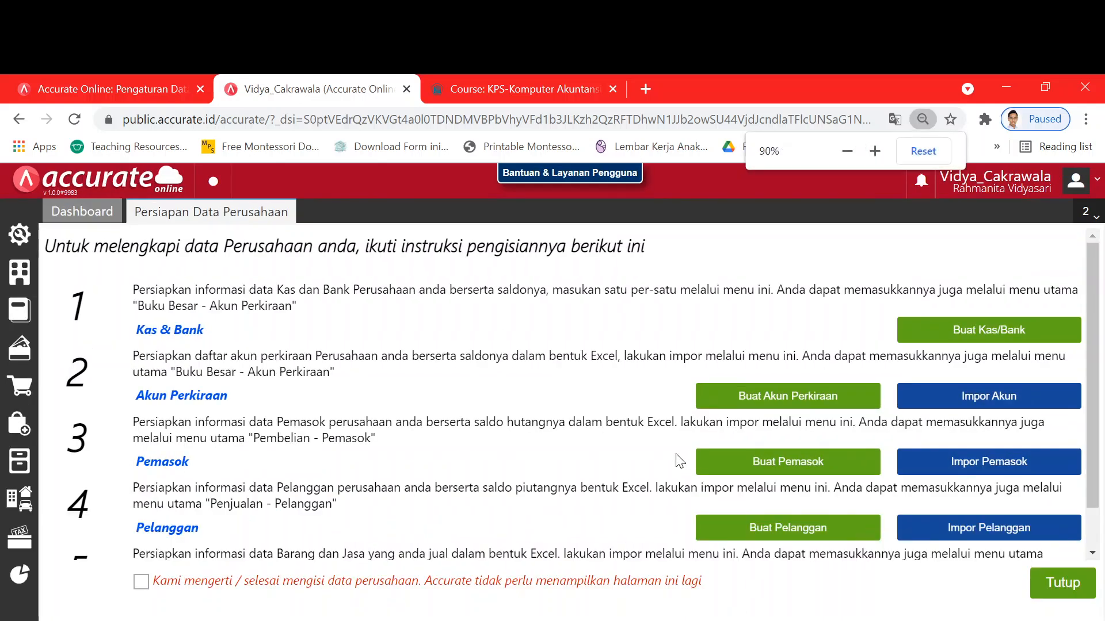
{"action": "scroll", "coordinate": [662, 490], "scroll_direction": "down", "scroll_amount": 2}
{"action": "scroll", "coordinate": [654, 488], "scroll_direction": "up", "scroll_amount": 2}
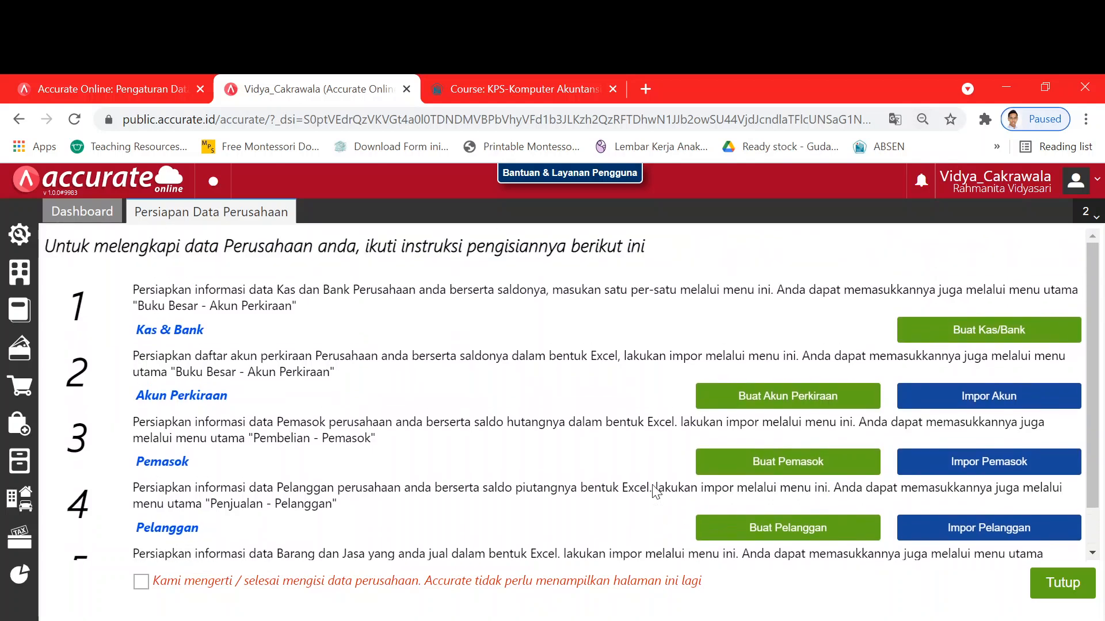
{"action": "scroll", "coordinate": [656, 492], "scroll_direction": "down", "scroll_amount": 2}
{"action": "scroll", "coordinate": [656, 492], "scroll_direction": "up", "scroll_amount": 2}
- Browse to Modul Praktek Mahasiswa > Data Excel_Surya Furniture (Revisi) > Revisi subfolder, then return to Accurate
{"action": "key", "text": "alt+Tab"}
{"action": "left_click", "coordinate": [222, 303]}
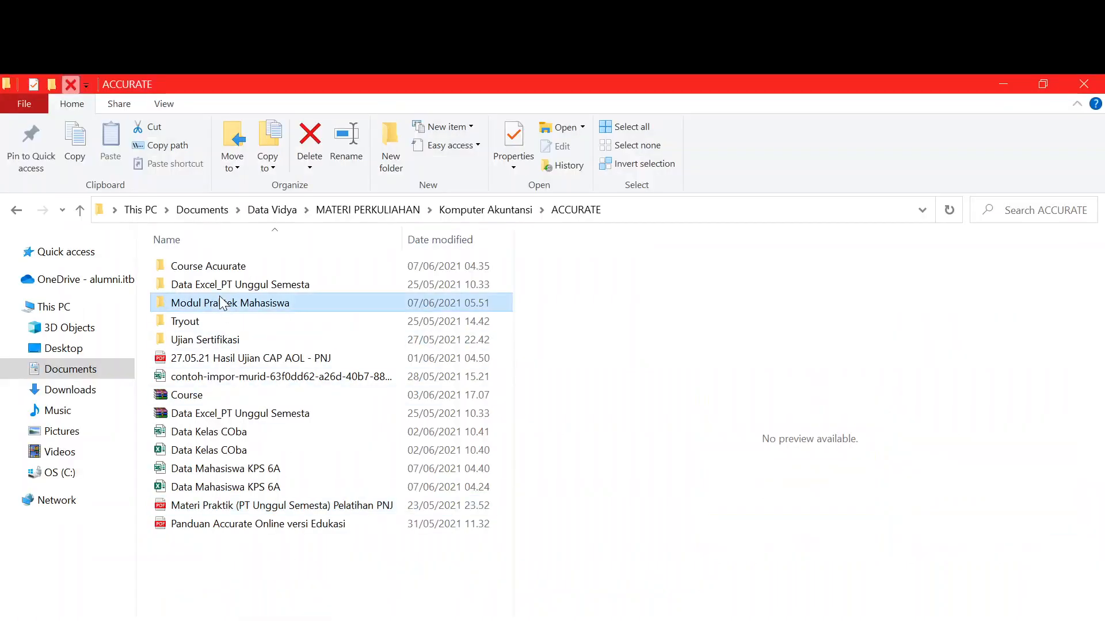
{"action": "double_click", "coordinate": [222, 304]}
{"action": "double_click", "coordinate": [220, 268]}
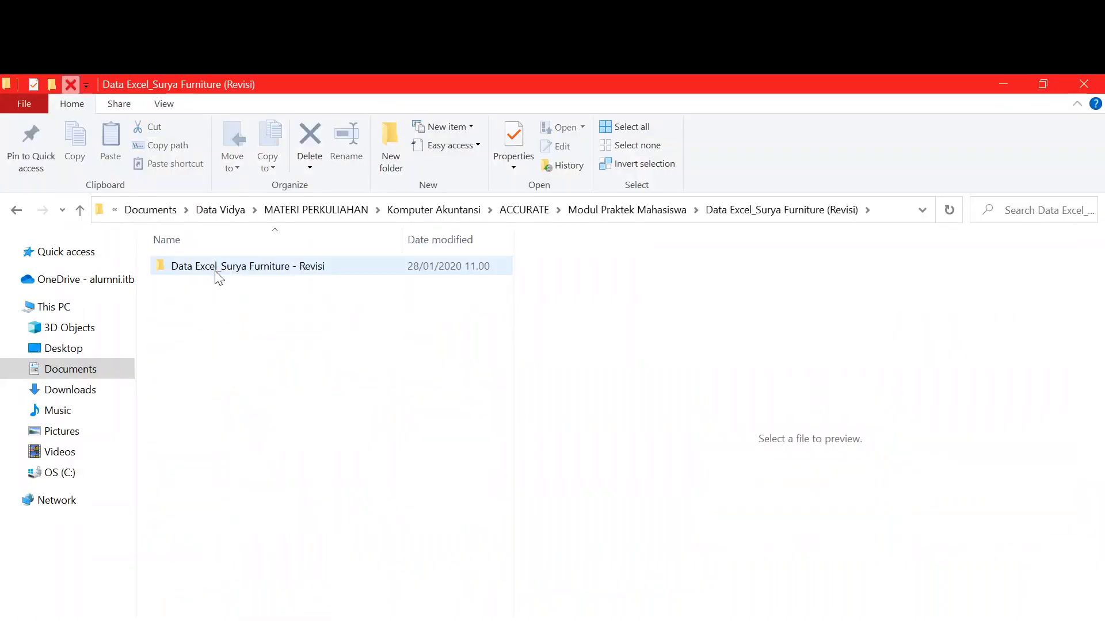
{"action": "double_click", "coordinate": [219, 268]}
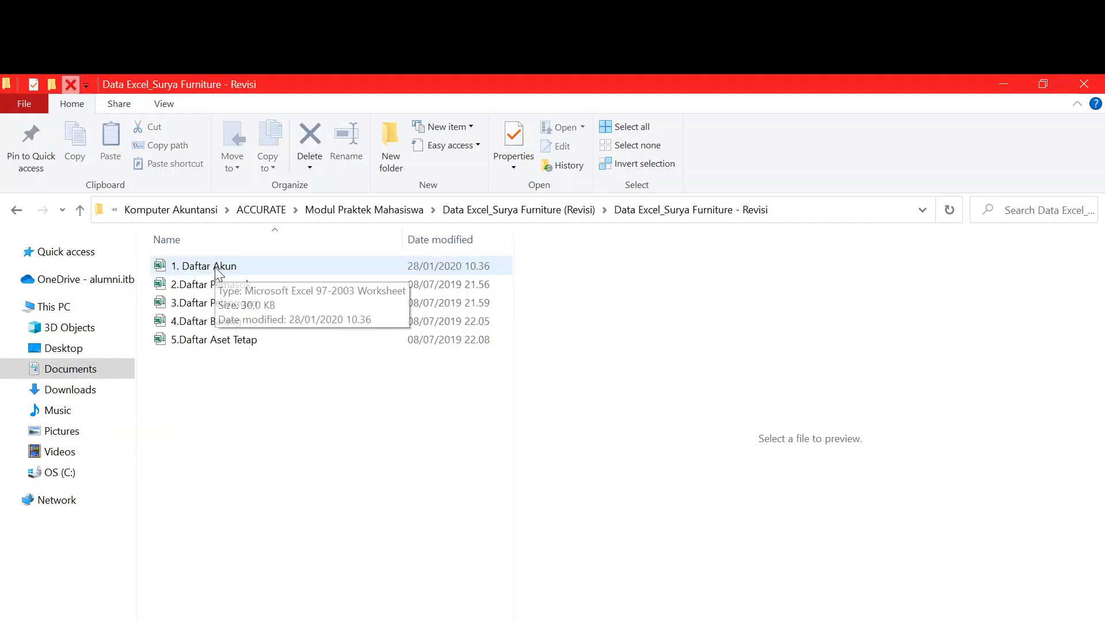
{"action": "key", "text": "alt+Tab"}
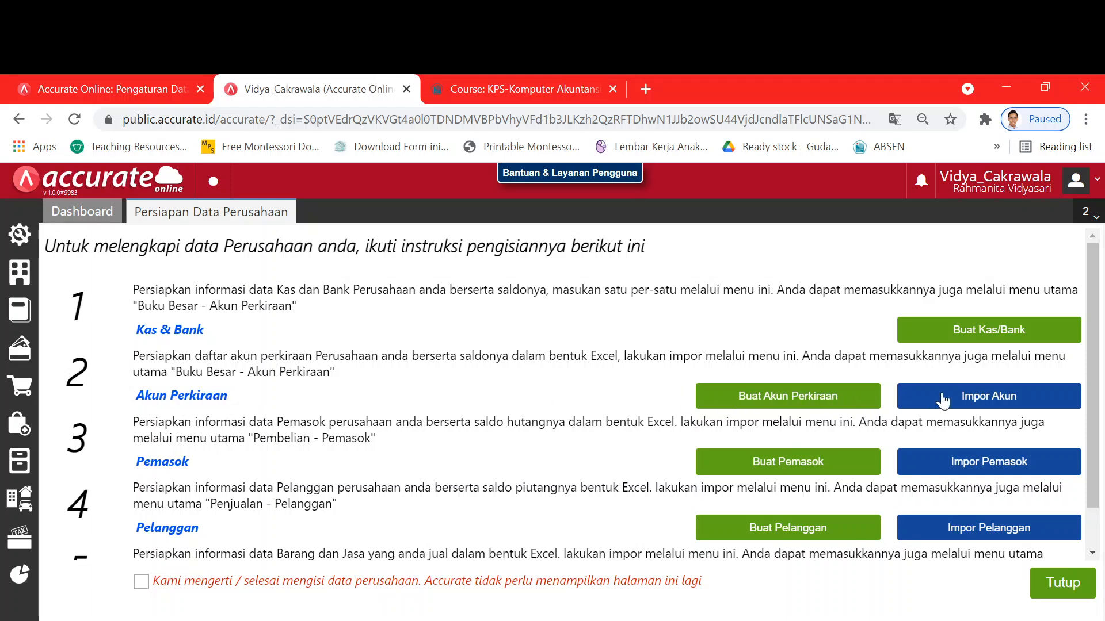
- Start Impor Akun and select 1. Daftar Akun.xls from the Revisi subfolder for upload
{"action": "left_click", "coordinate": [974, 397]}
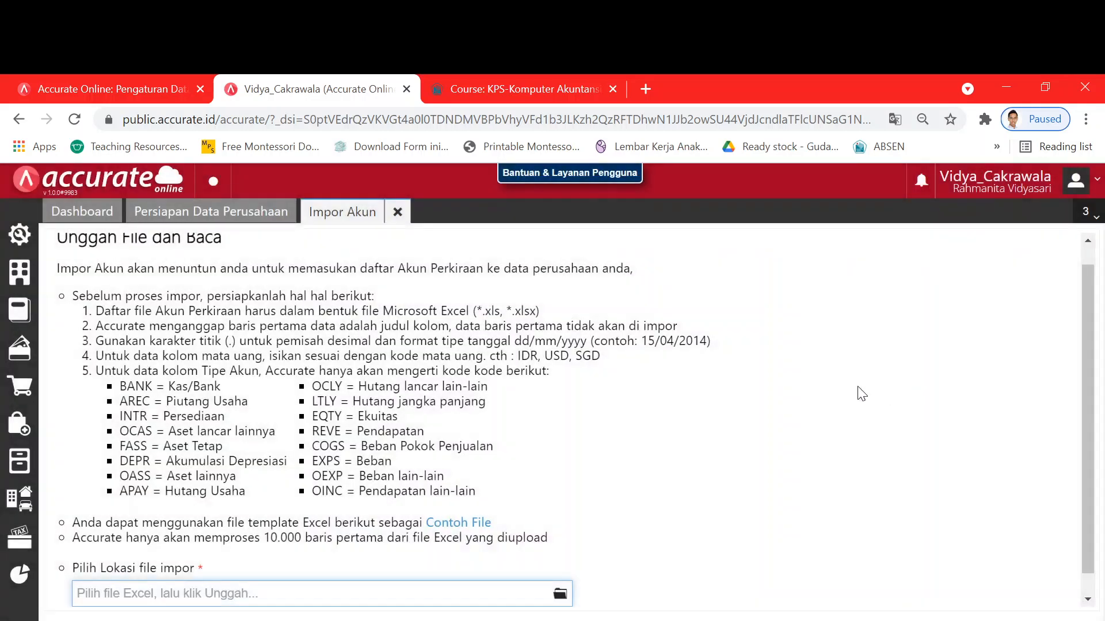
{"action": "scroll", "coordinate": [288, 547], "scroll_direction": "down", "scroll_amount": 1}
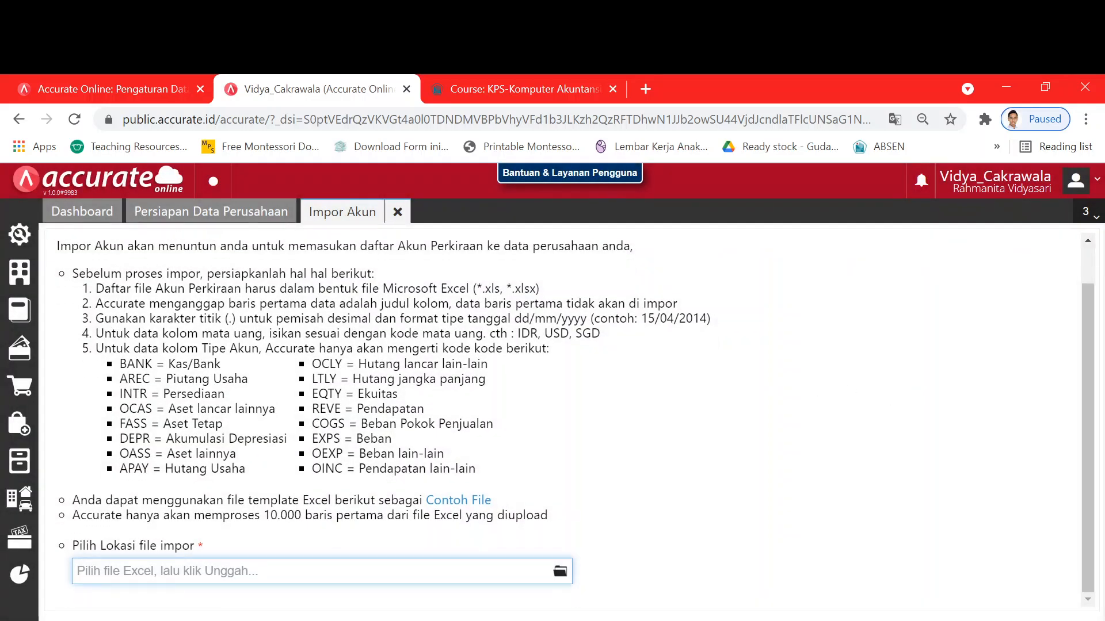
{"action": "left_click", "coordinate": [559, 572]}
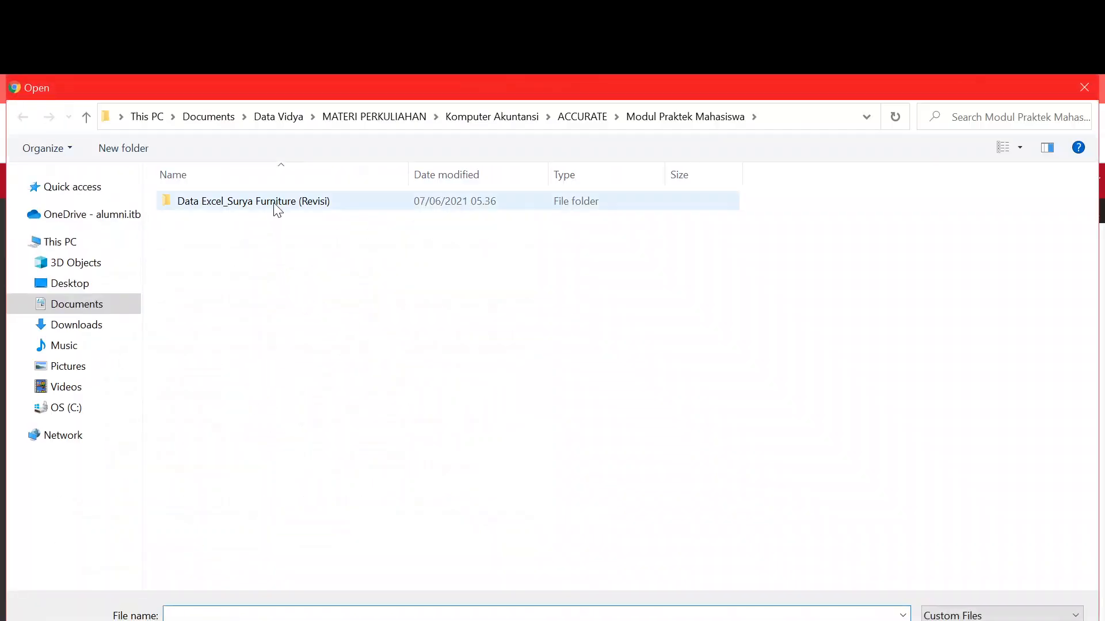
{"action": "double_click", "coordinate": [274, 210]}
{"action": "left_click", "coordinate": [240, 210]}
{"action": "double_click", "coordinate": [240, 207]}
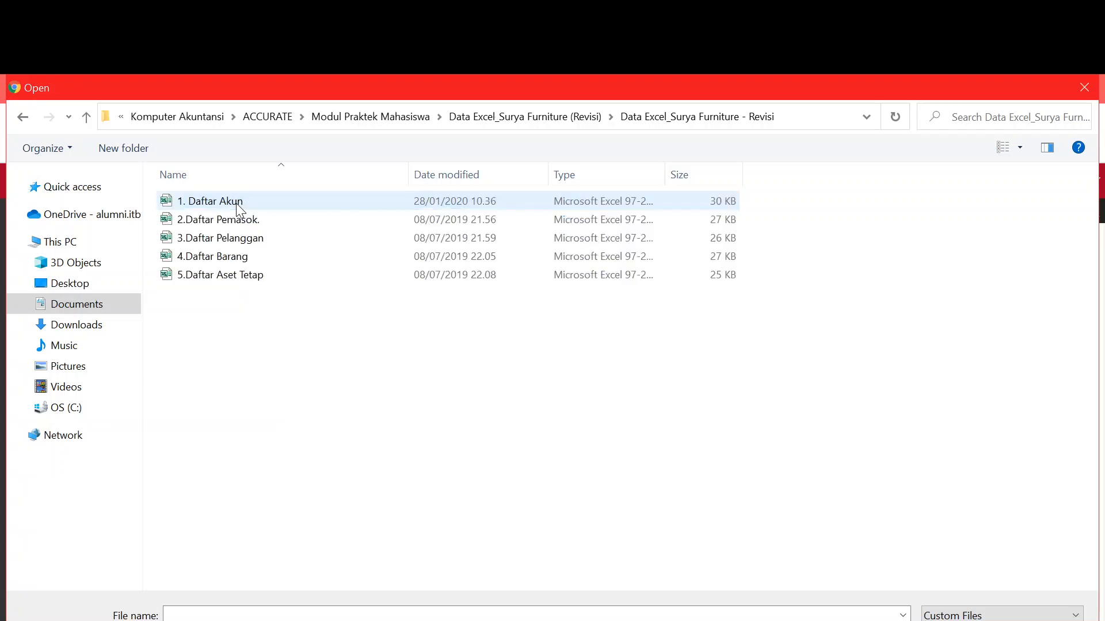
{"action": "left_click", "coordinate": [240, 205]}
{"action": "key", "text": "Return"}
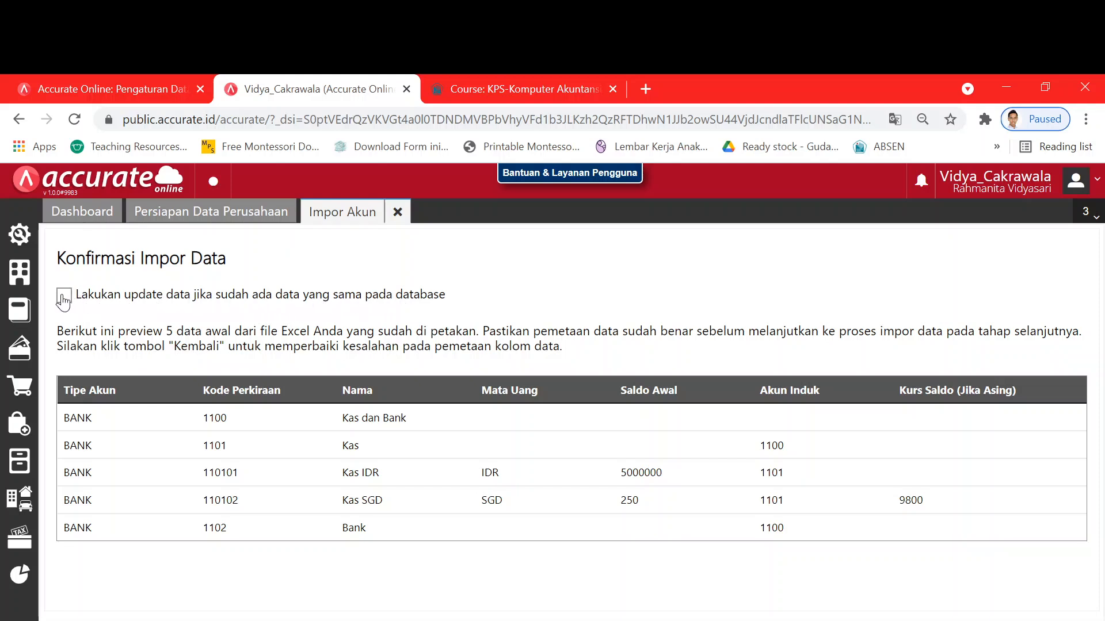
- Check the Daftar Akun table in Modul Praktik.pdf against the account import preview
{"action": "key", "text": "alt+Tab"}
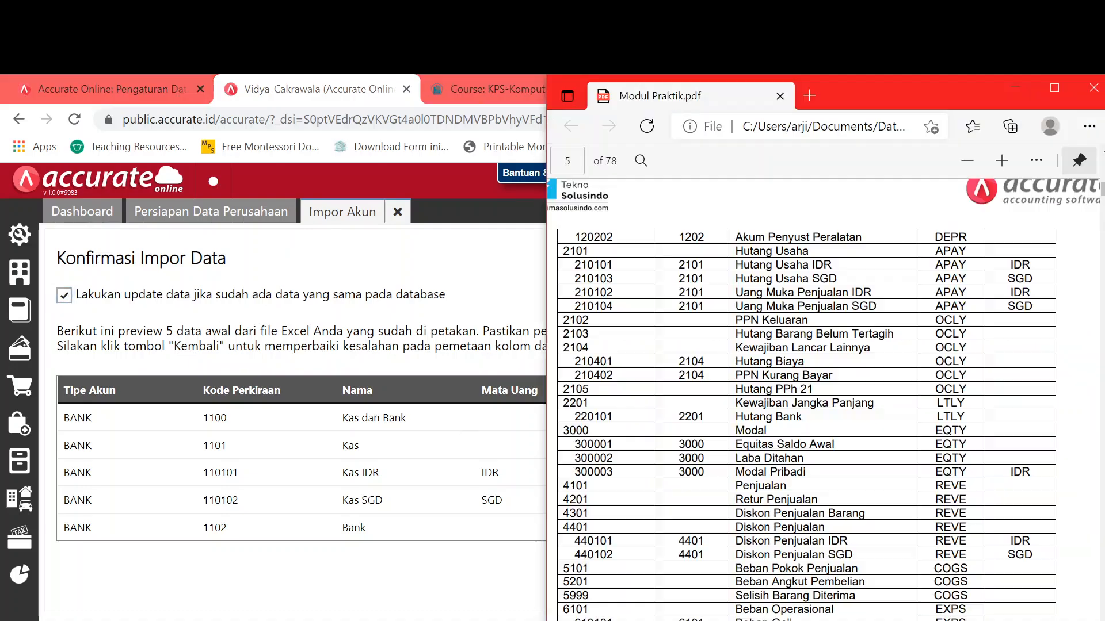
{"action": "scroll", "coordinate": [670, 488], "scroll_direction": "down", "scroll_amount": 5}
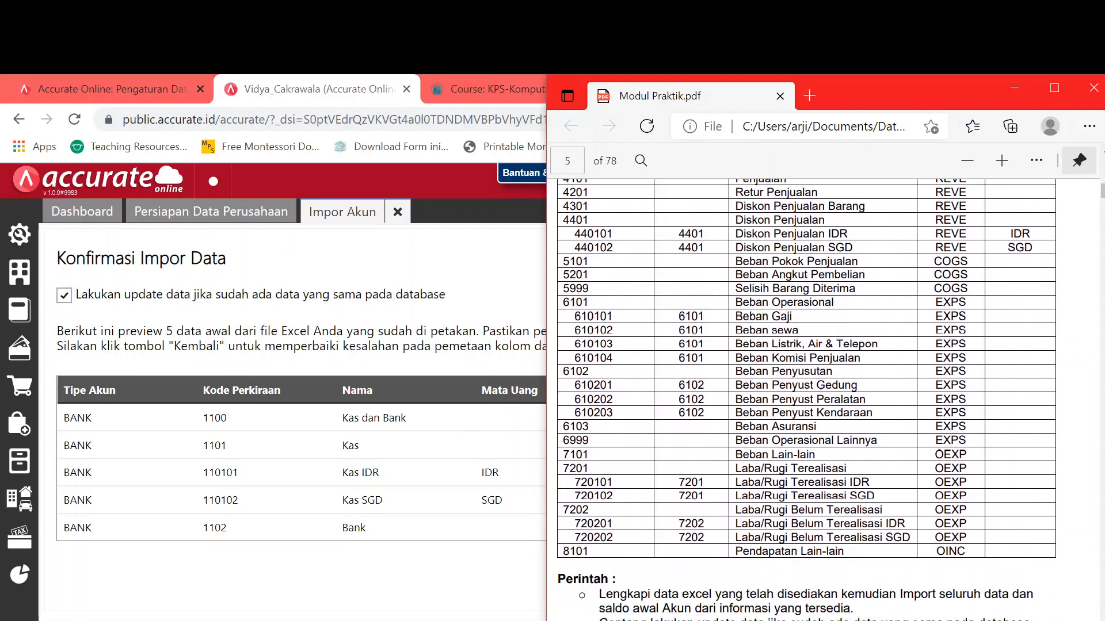
{"action": "scroll", "coordinate": [823, 402], "scroll_direction": "up", "scroll_amount": 15}
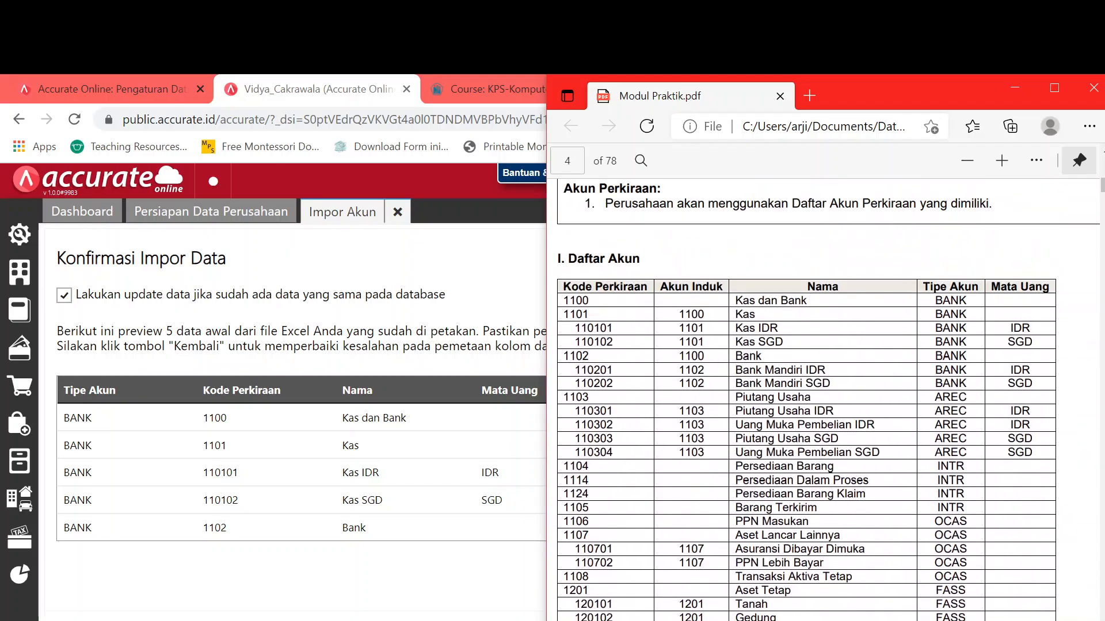
{"action": "scroll", "coordinate": [632, 415], "scroll_direction": "down", "scroll_amount": 18}
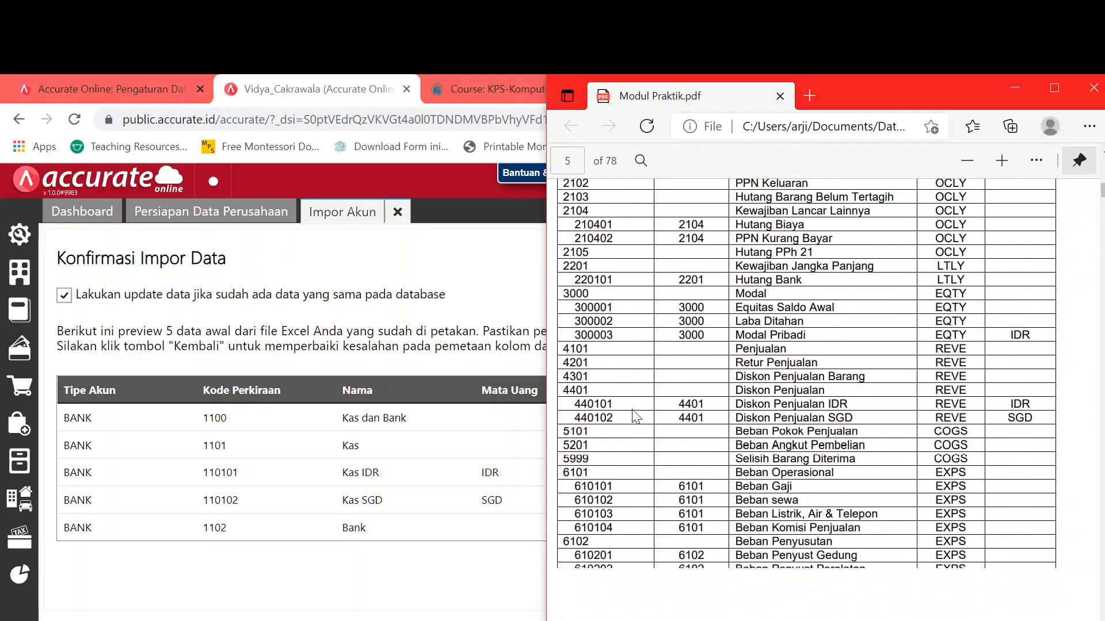
{"action": "scroll", "coordinate": [634, 418], "scroll_direction": "down", "scroll_amount": 1}
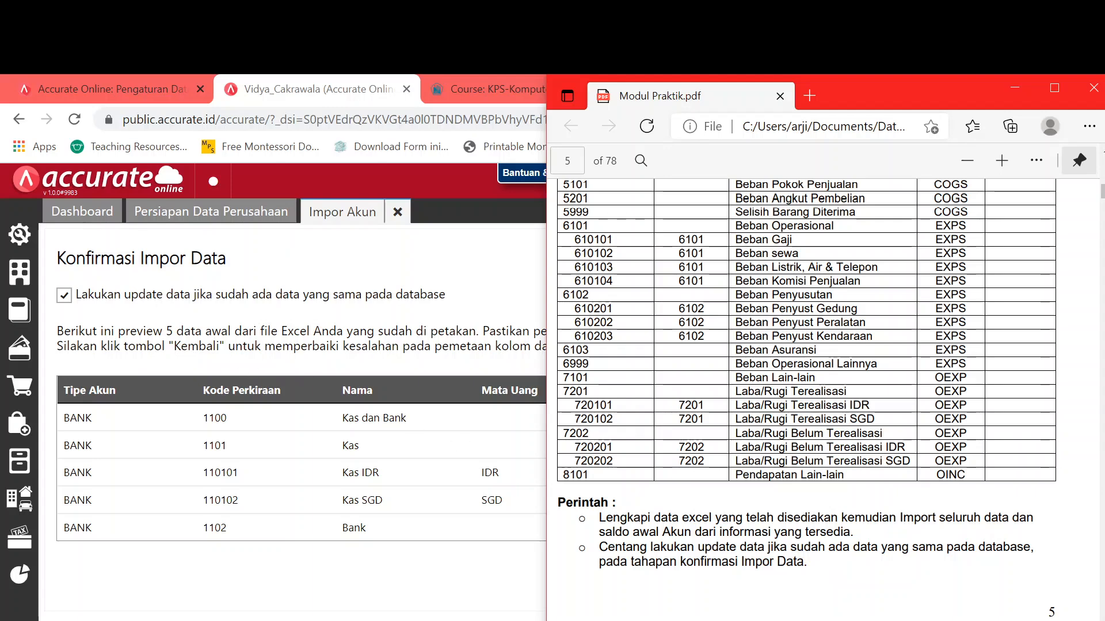
{"action": "left_click", "coordinate": [291, 322]}
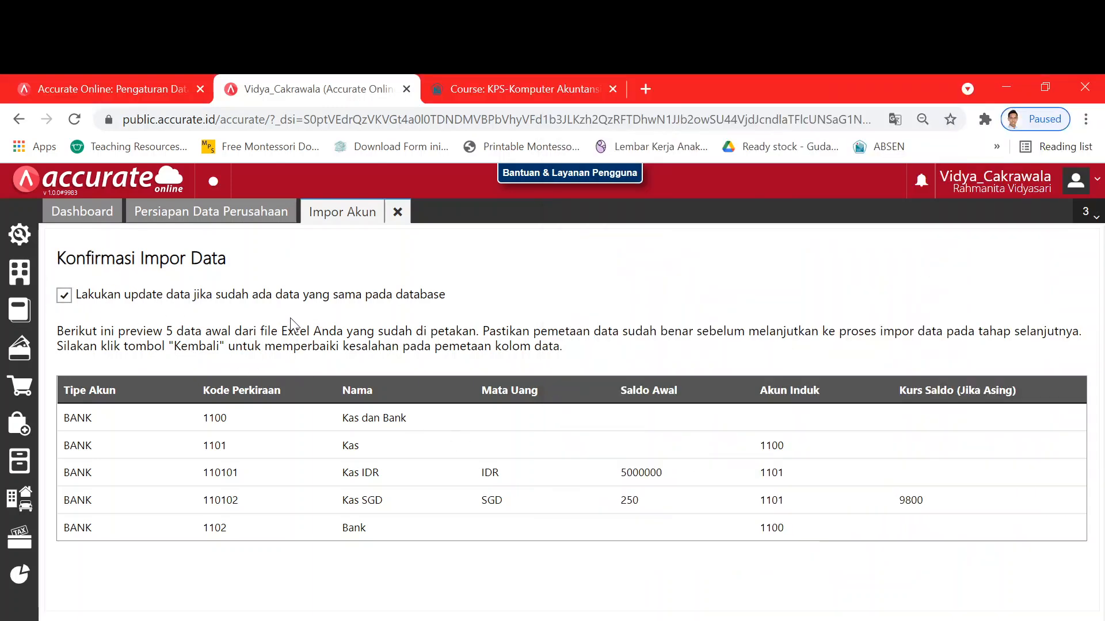
- Run the chart-of-accounts import so all 73 records process successfully
{"action": "left_click", "coordinate": [1007, 601]}
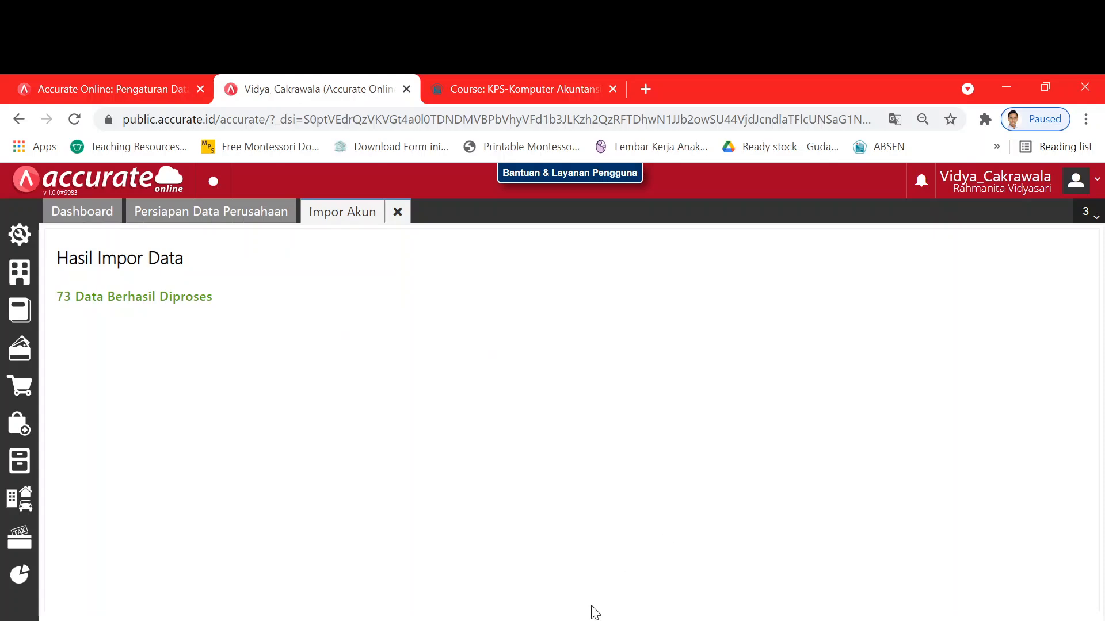
{"action": "key", "text": "alt+Tab"}
- Scroll through the Daftar Akun table in Modul Praktik.pdf, then return to Accurate's checklist
{"action": "scroll", "coordinate": [805, 397], "scroll_direction": "down", "scroll_amount": 1}
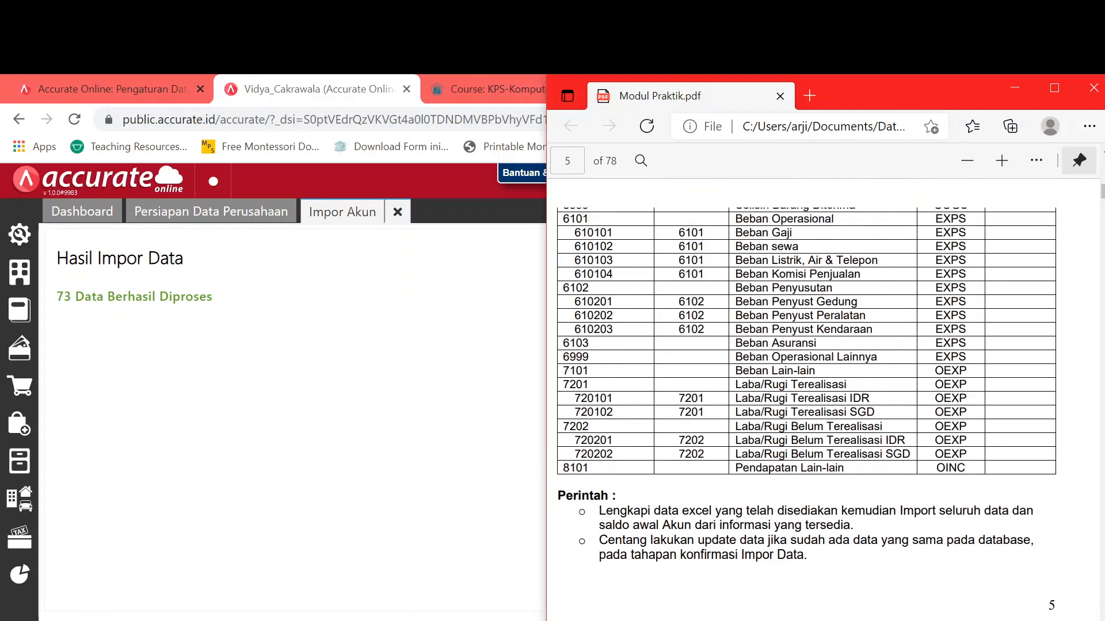
{"action": "scroll", "coordinate": [806, 397], "scroll_direction": "up", "scroll_amount": 2}
{"action": "scroll", "coordinate": [654, 413], "scroll_direction": "up", "scroll_amount": 10}
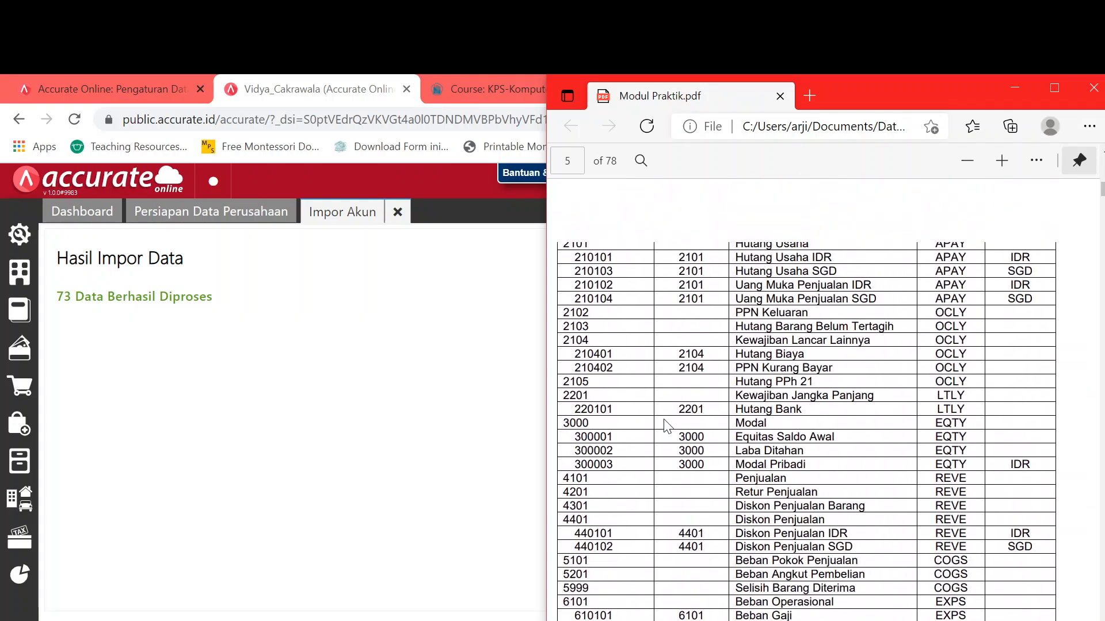
{"action": "scroll", "coordinate": [654, 413], "scroll_direction": "up", "scroll_amount": 9}
{"action": "scroll", "coordinate": [650, 403], "scroll_direction": "down", "scroll_amount": 5}
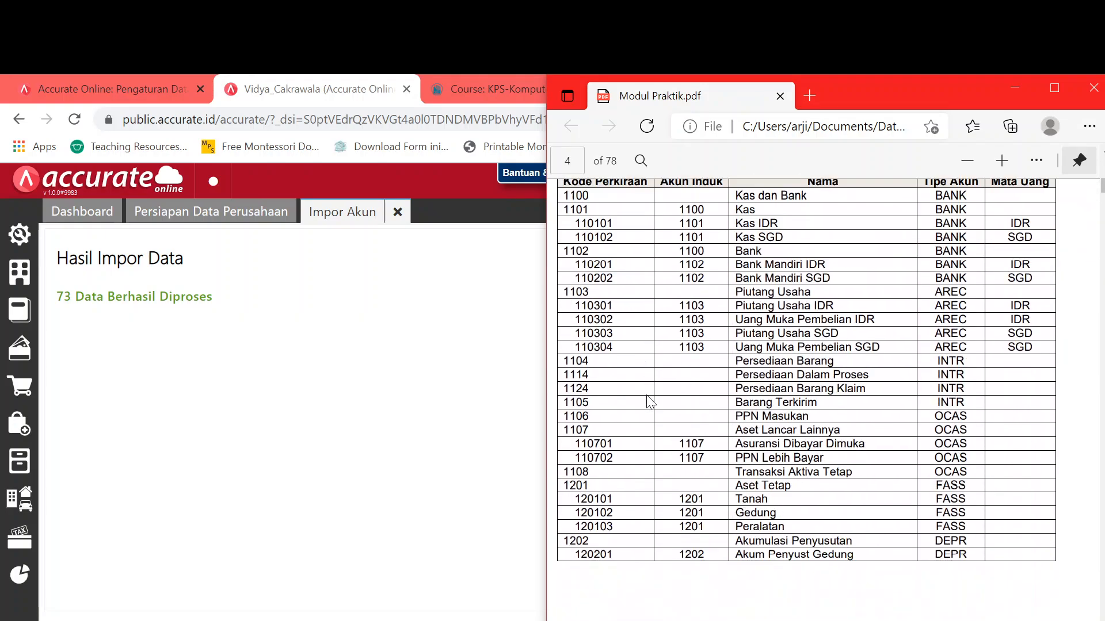
{"action": "scroll", "coordinate": [650, 403], "scroll_direction": "down", "scroll_amount": 6}
{"action": "left_click", "coordinate": [343, 412]}
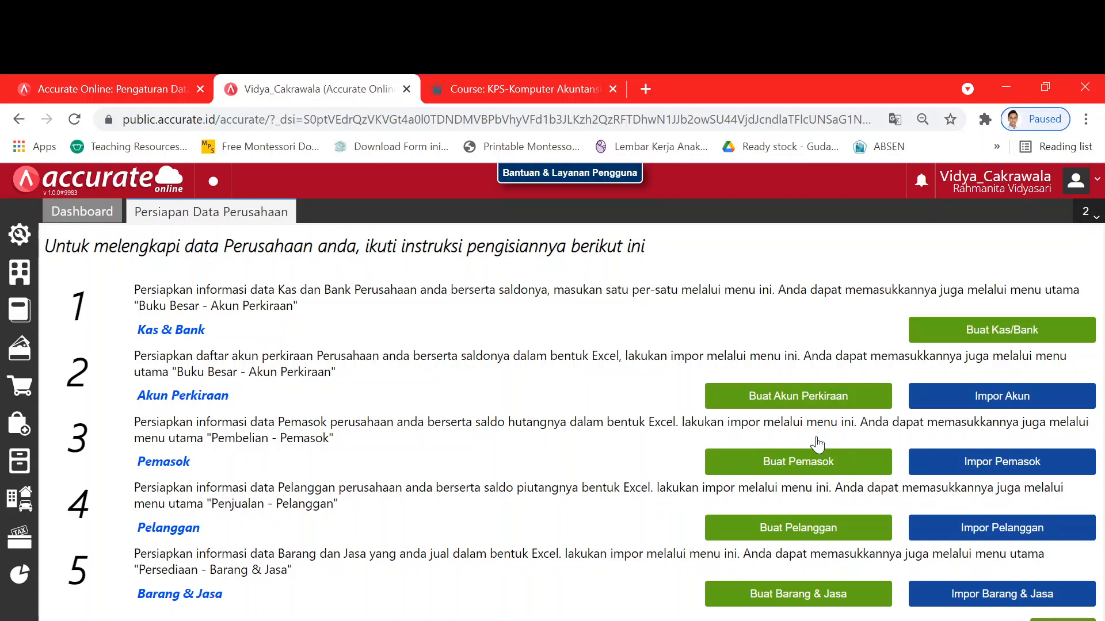
- Start Impor Pemasok and load the 2.Daftar Pemasok Excel file
{"action": "left_click", "coordinate": [1019, 467]}
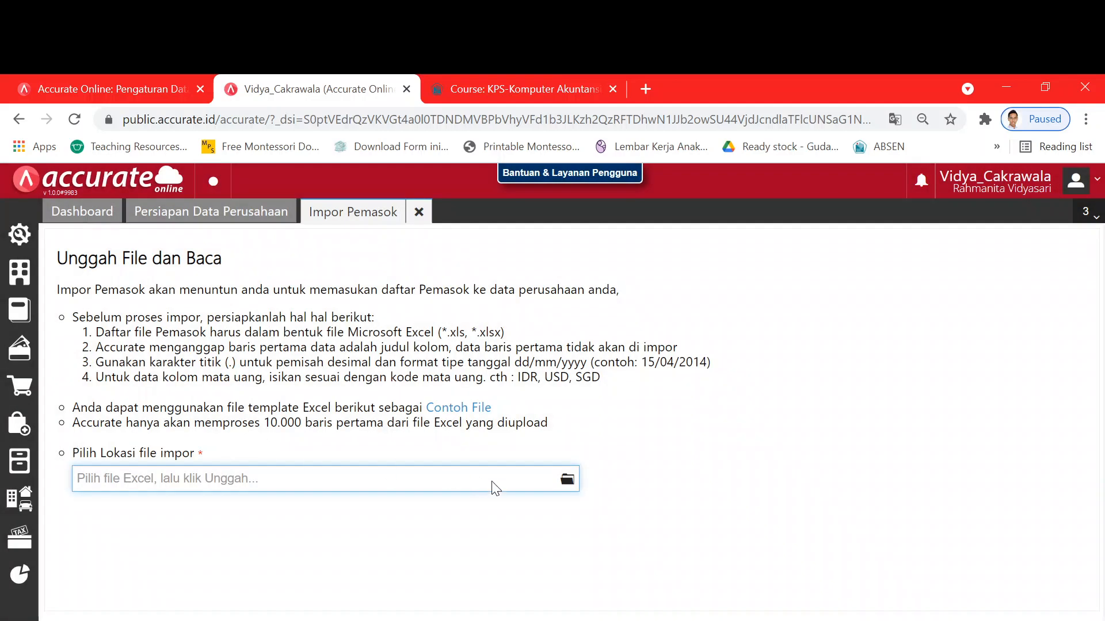
{"action": "left_click", "coordinate": [567, 479]}
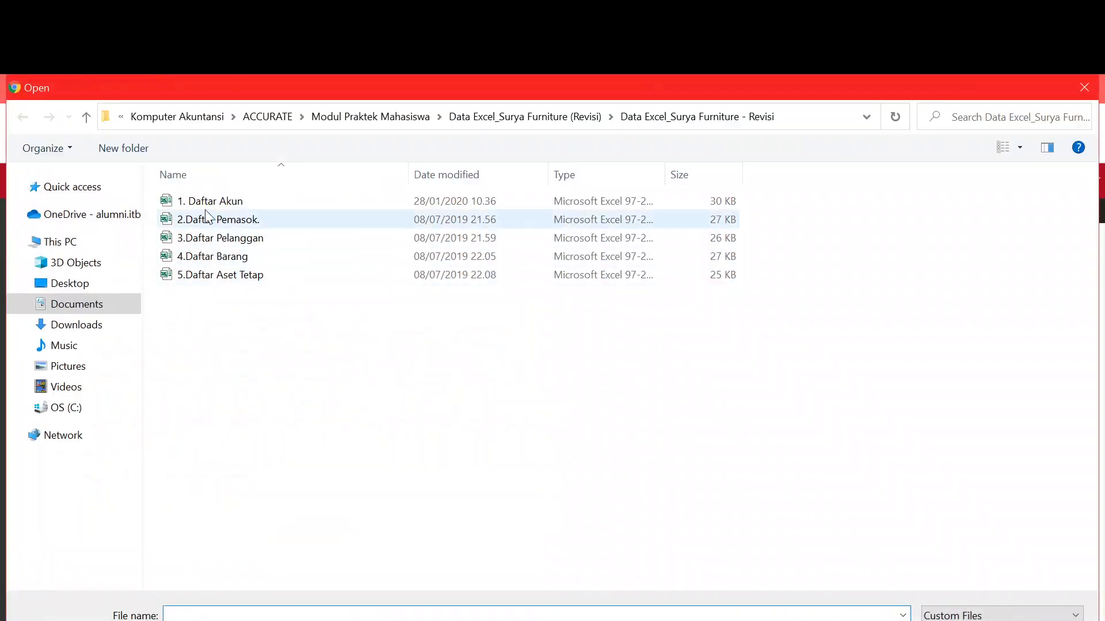
{"action": "left_click", "coordinate": [218, 221]}
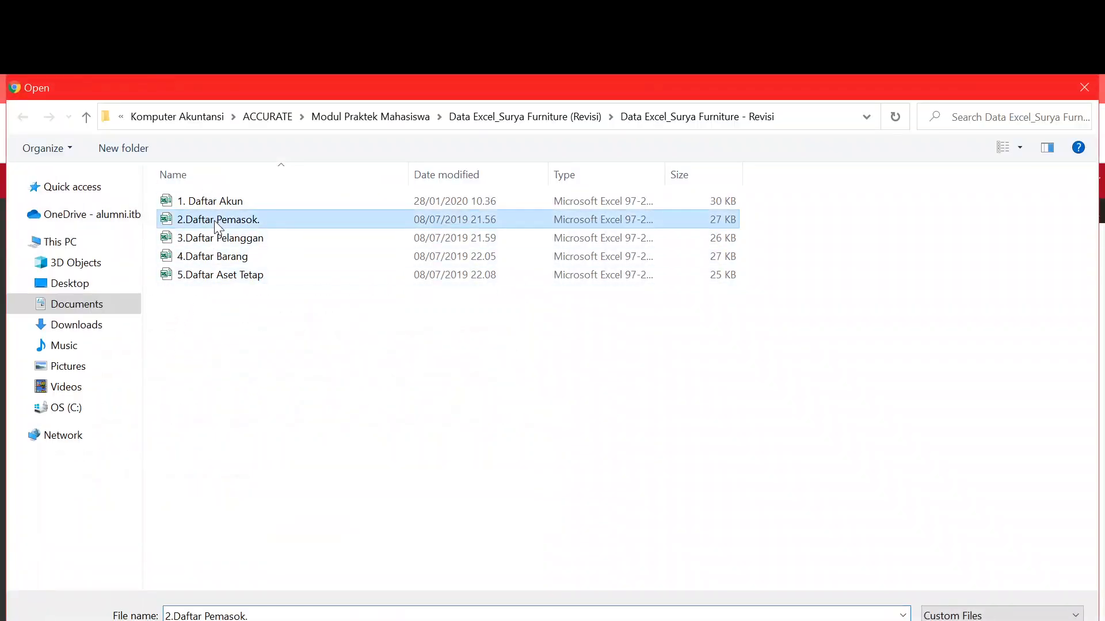
{"action": "key", "text": "Return"}
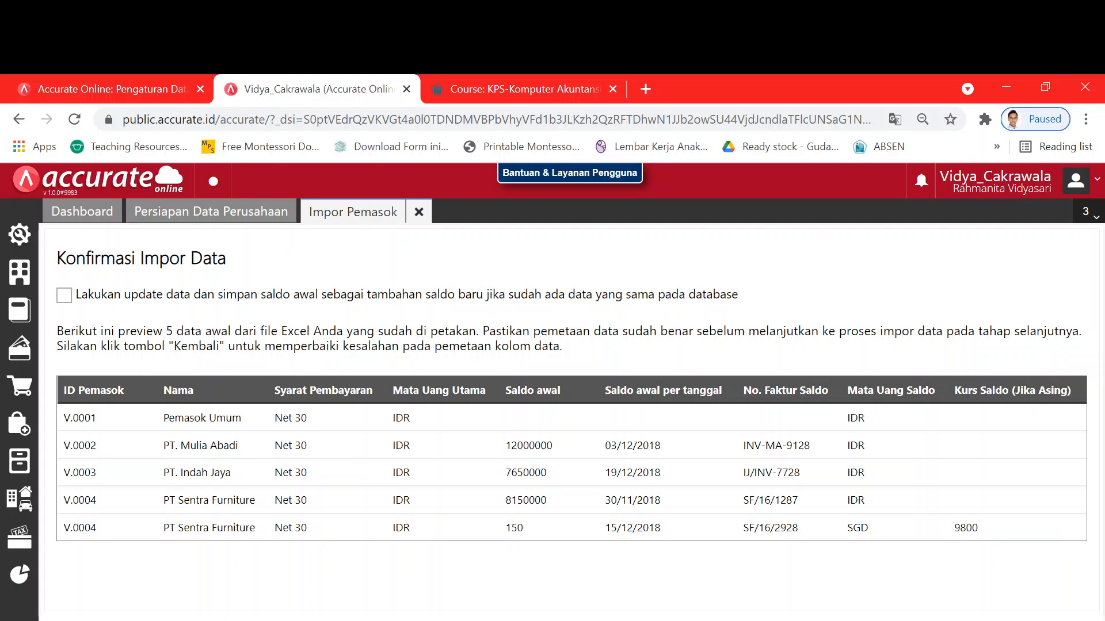
- Compare the supplier import preview with the supplier list in the practice PDF
{"action": "key", "text": "alt+Tab"}
{"action": "scroll", "coordinate": [682, 509], "scroll_direction": "down", "scroll_amount": 10}
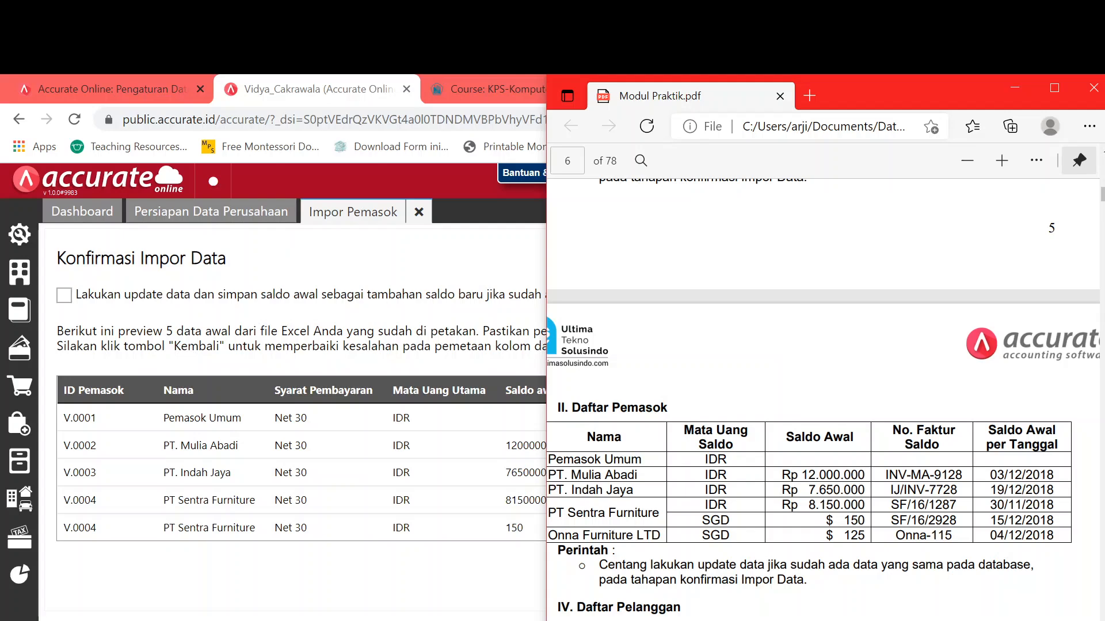
{"action": "left_click", "coordinate": [399, 571]}
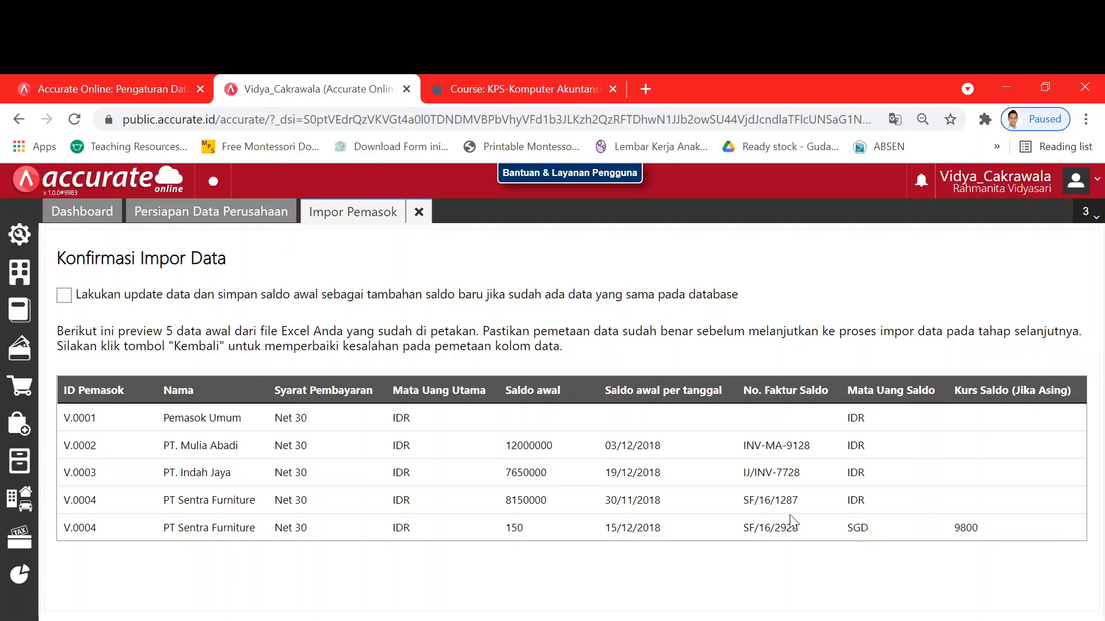
{"action": "key", "text": "alt+Tab"}
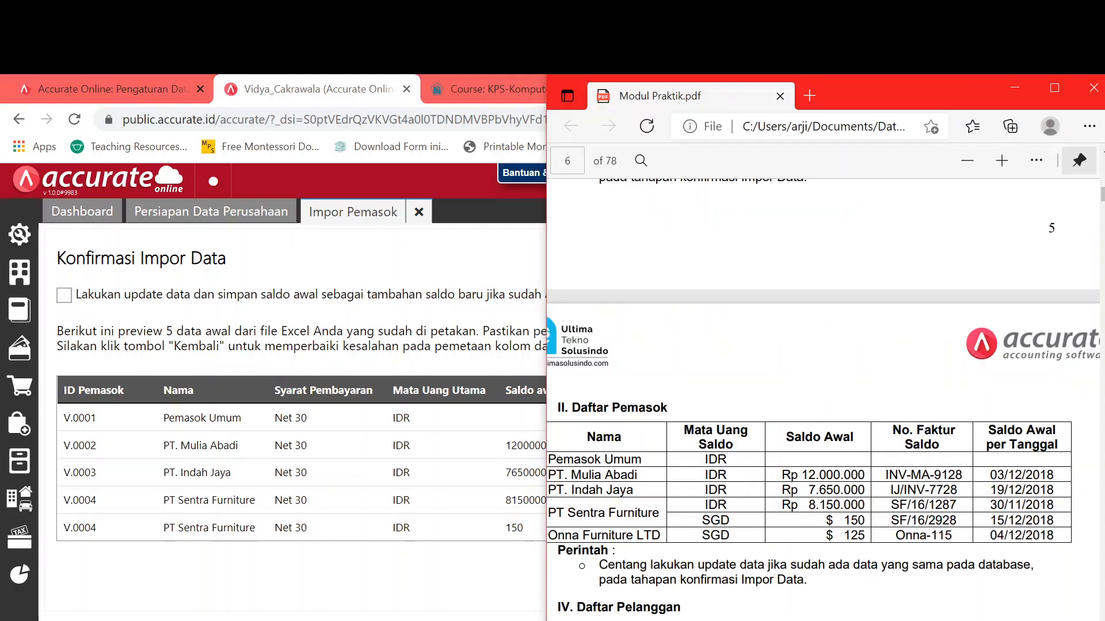
- Tick 'Lakukan update data', import the 6 supplier records, then close the import
{"action": "left_click", "coordinate": [64, 295]}
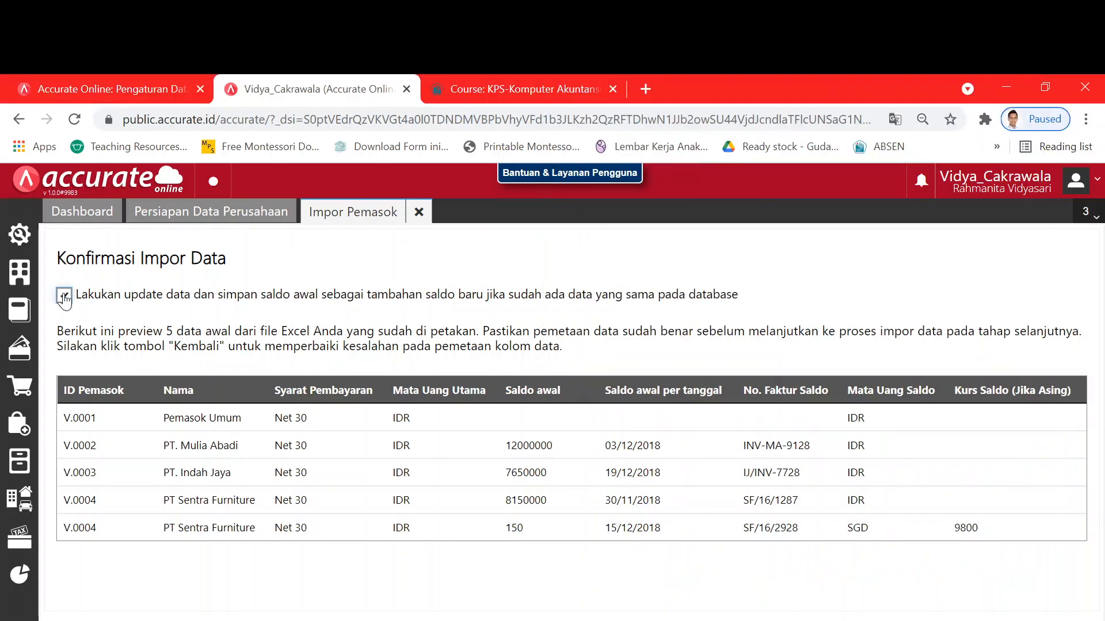
{"action": "left_click", "coordinate": [1031, 619]}
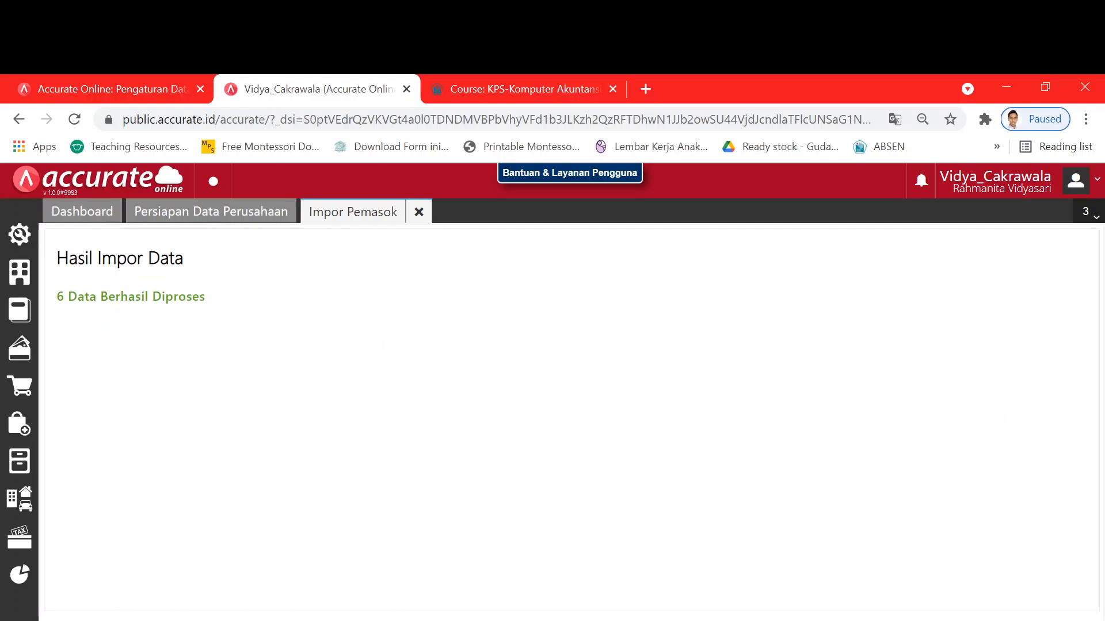
{"action": "key", "text": "alt+Tab"}
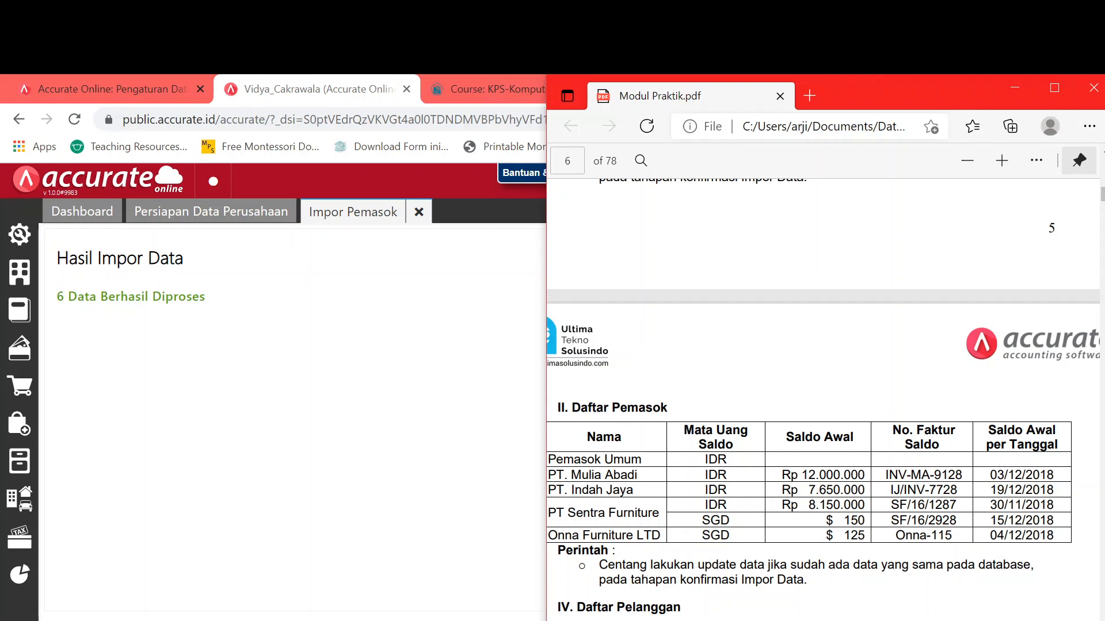
{"action": "left_click", "coordinate": [349, 526]}
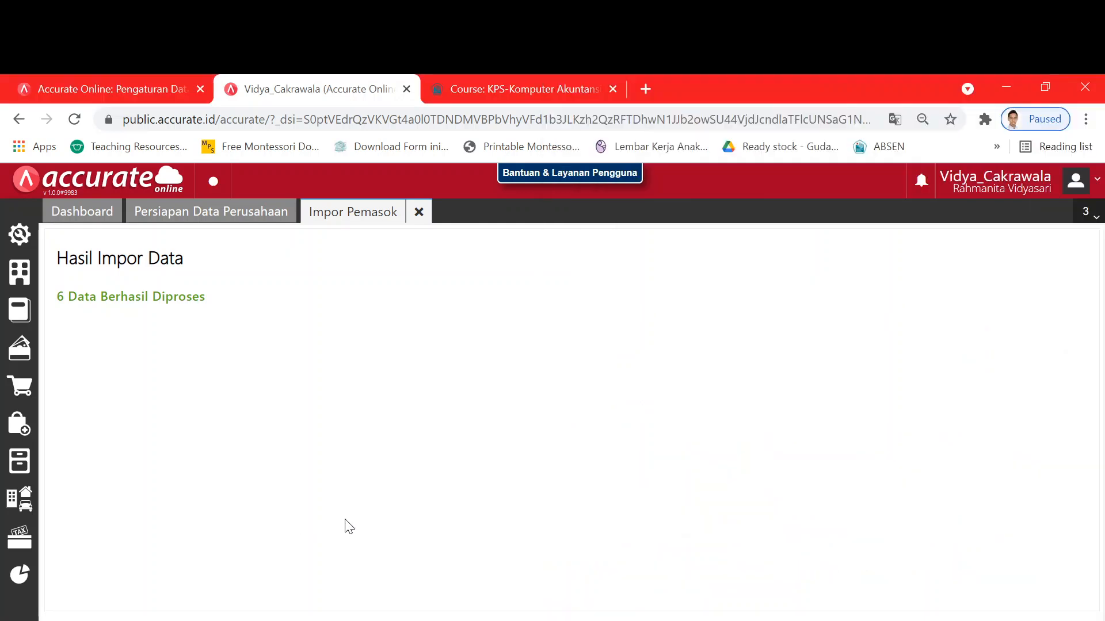
{"action": "left_click", "coordinate": [1036, 620]}
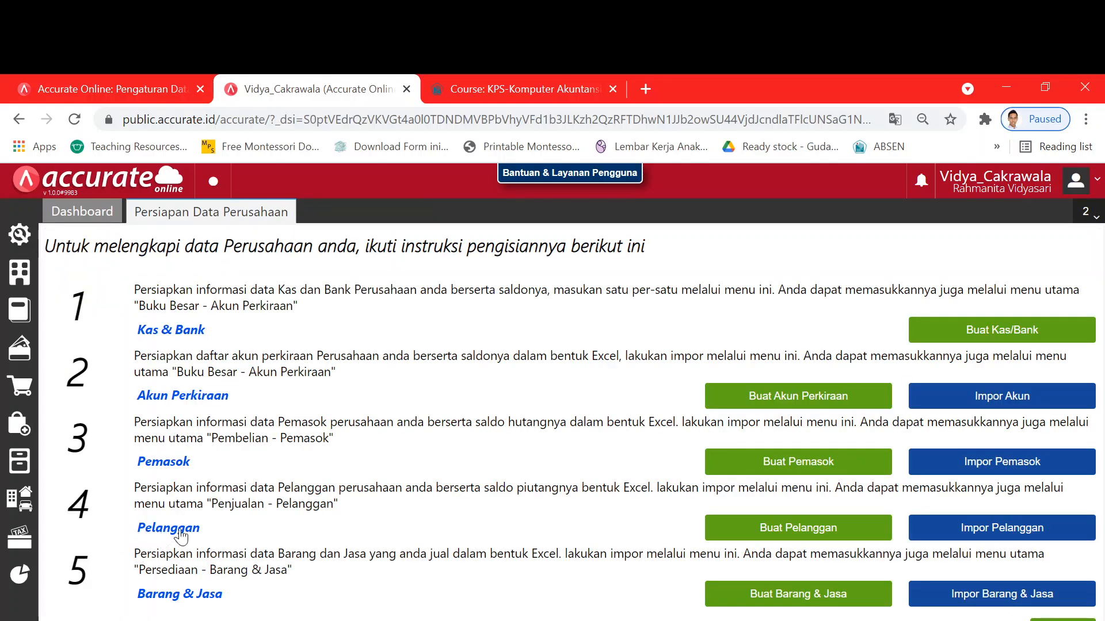
- Upload the 3.Daftar Pelanggan Excel file into Impor Pelanggan and accept the column mapping
{"action": "left_click", "coordinate": [1017, 534]}
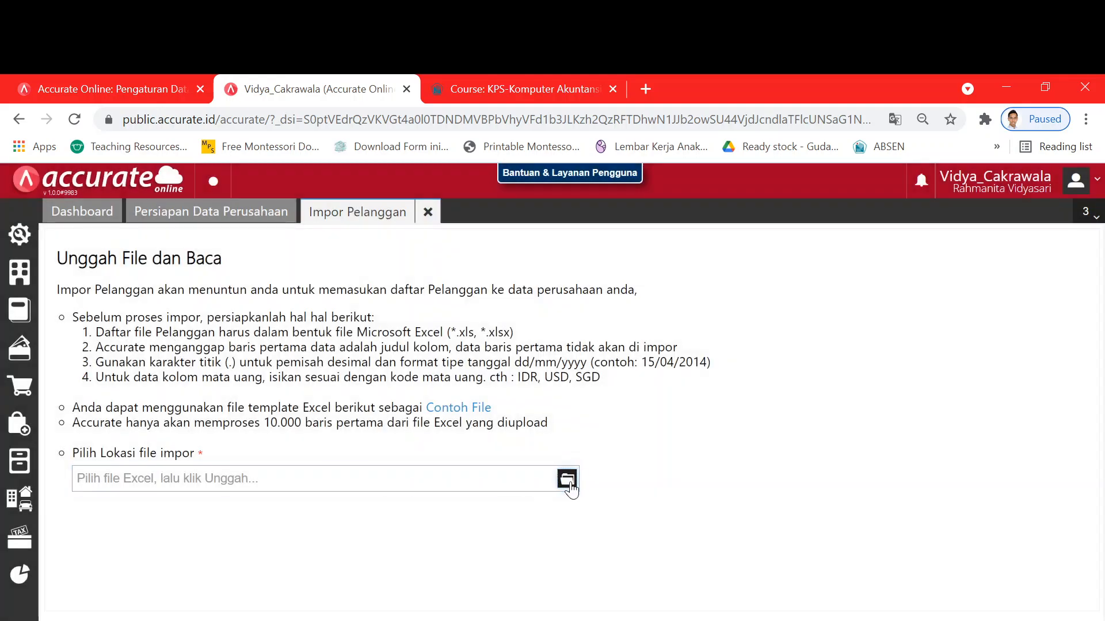
{"action": "left_click", "coordinate": [567, 481]}
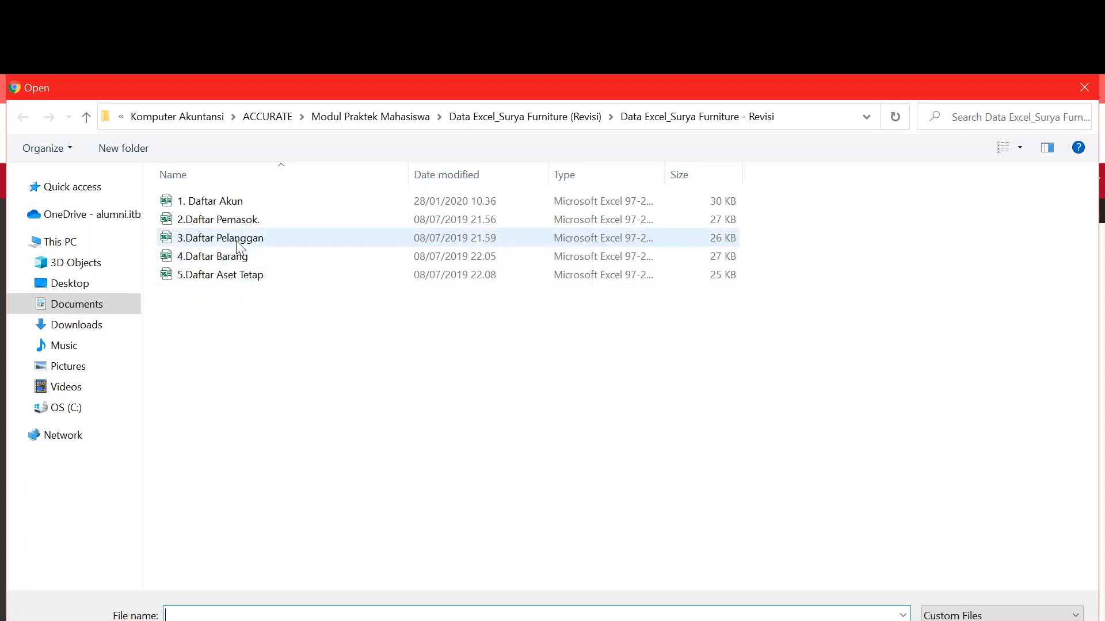
{"action": "left_click", "coordinate": [238, 240]}
{"action": "left_click", "coordinate": [921, 620]}
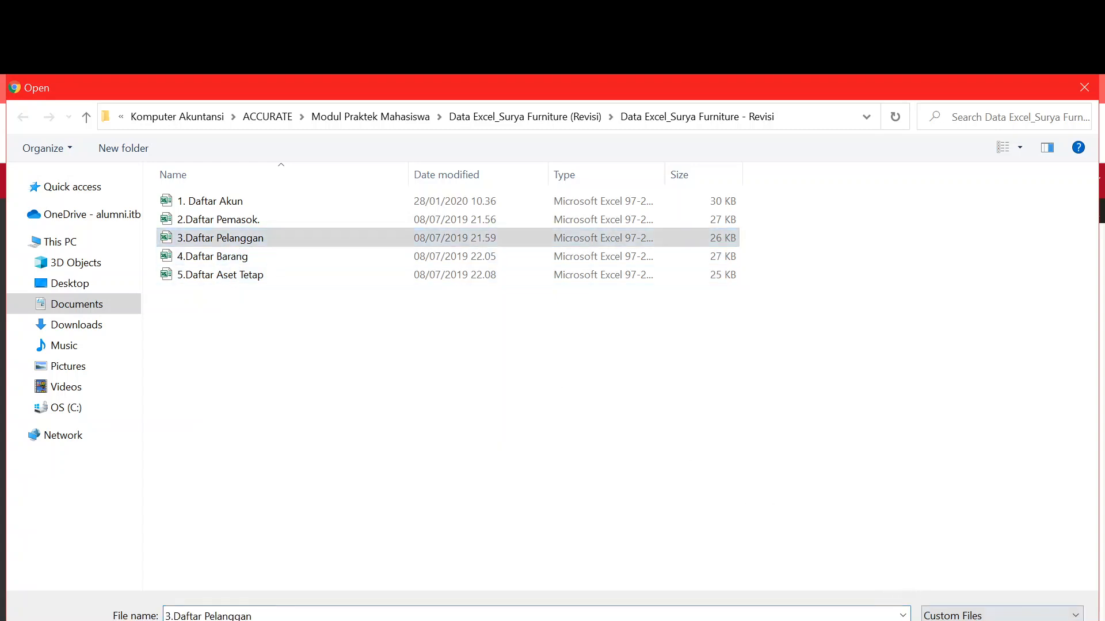
{"action": "left_click", "coordinate": [1025, 620]}
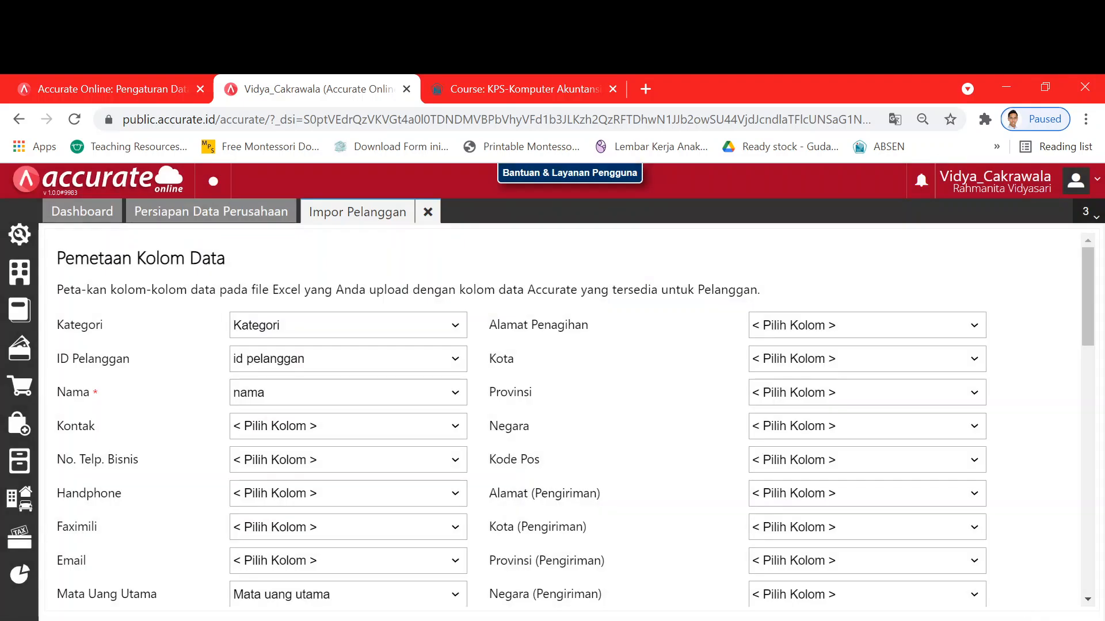
{"action": "left_click", "coordinate": [1025, 620]}
- Check the PDF instructions, tick 'Lakukan update data' and run the customer import
{"action": "key", "text": "alt+Tab"}
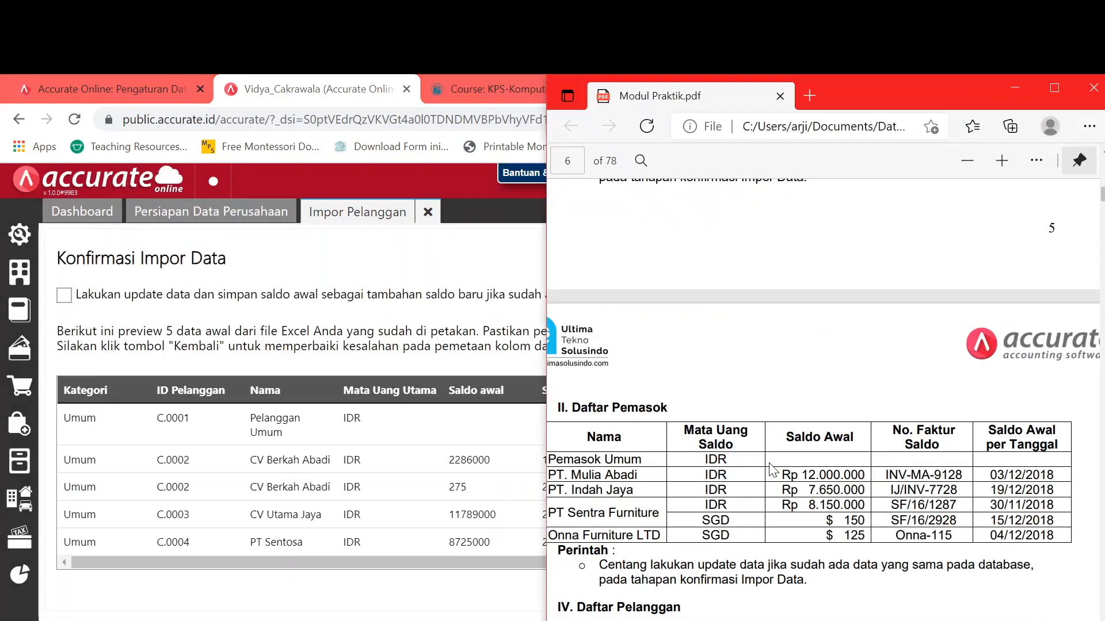
{"action": "scroll", "coordinate": [773, 466], "scroll_direction": "down", "scroll_amount": 4}
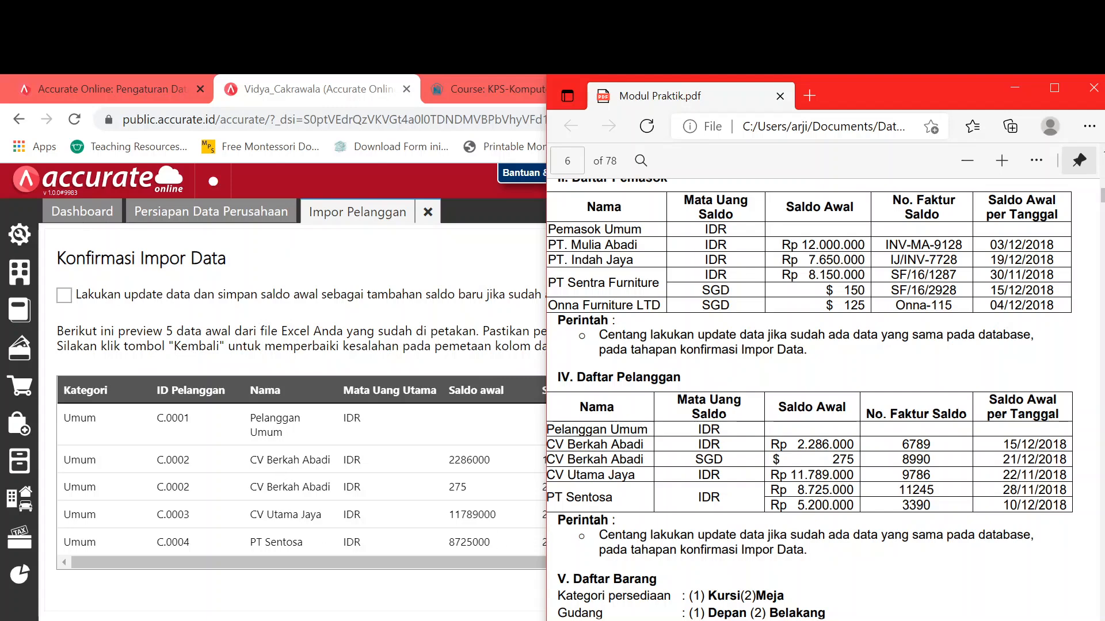
{"action": "left_click_drag", "start_coordinate": [599, 536], "coordinate": [796, 535]}
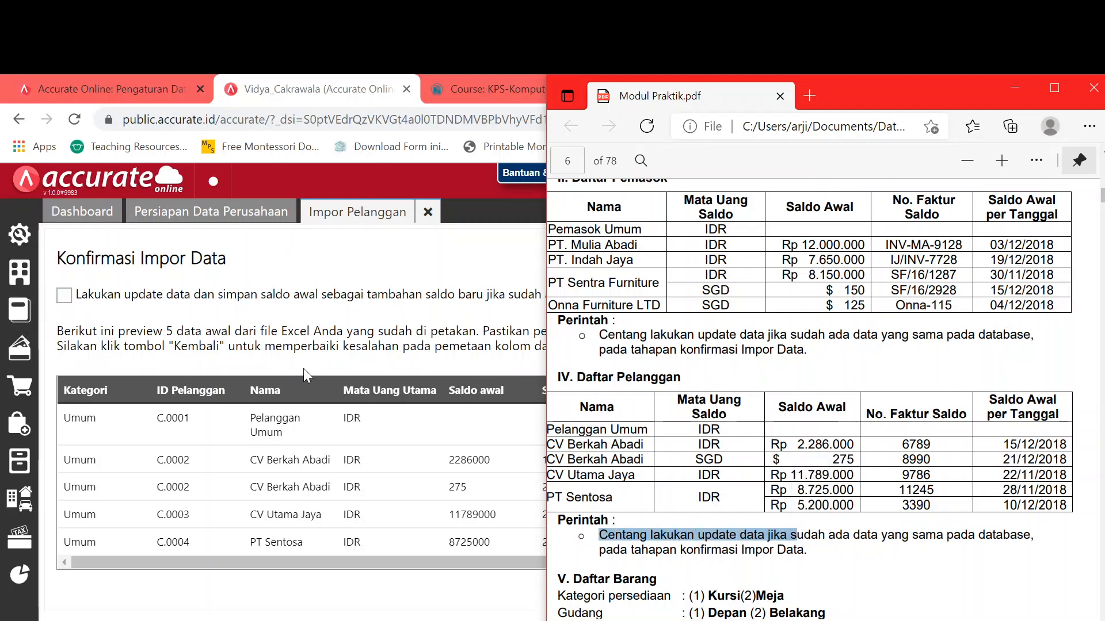
{"action": "left_click", "coordinate": [64, 295]}
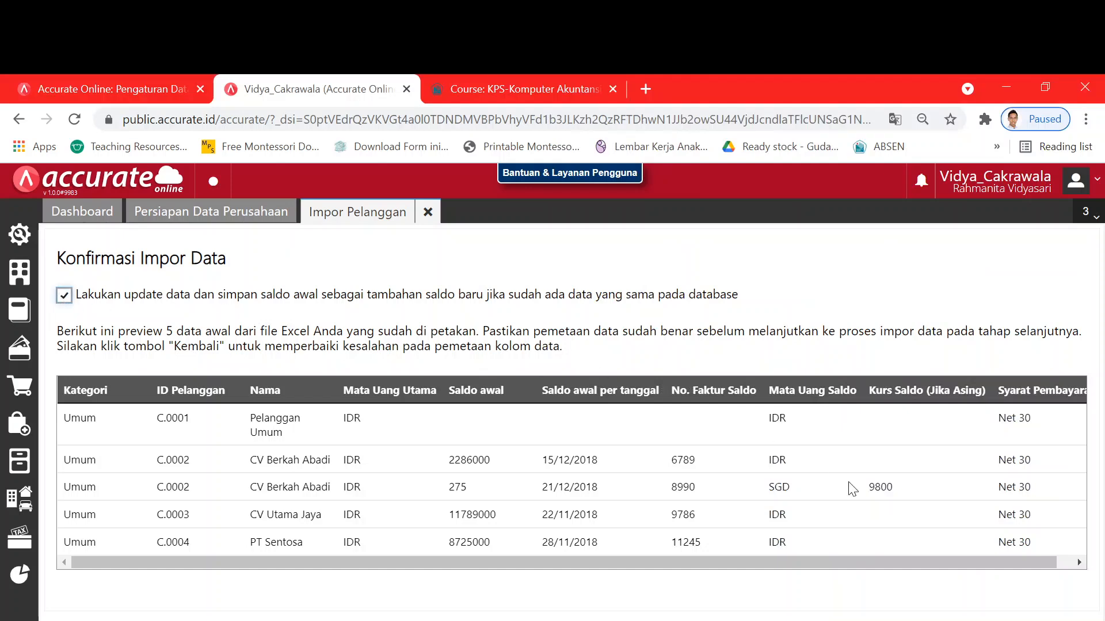
{"action": "left_click", "coordinate": [998, 620]}
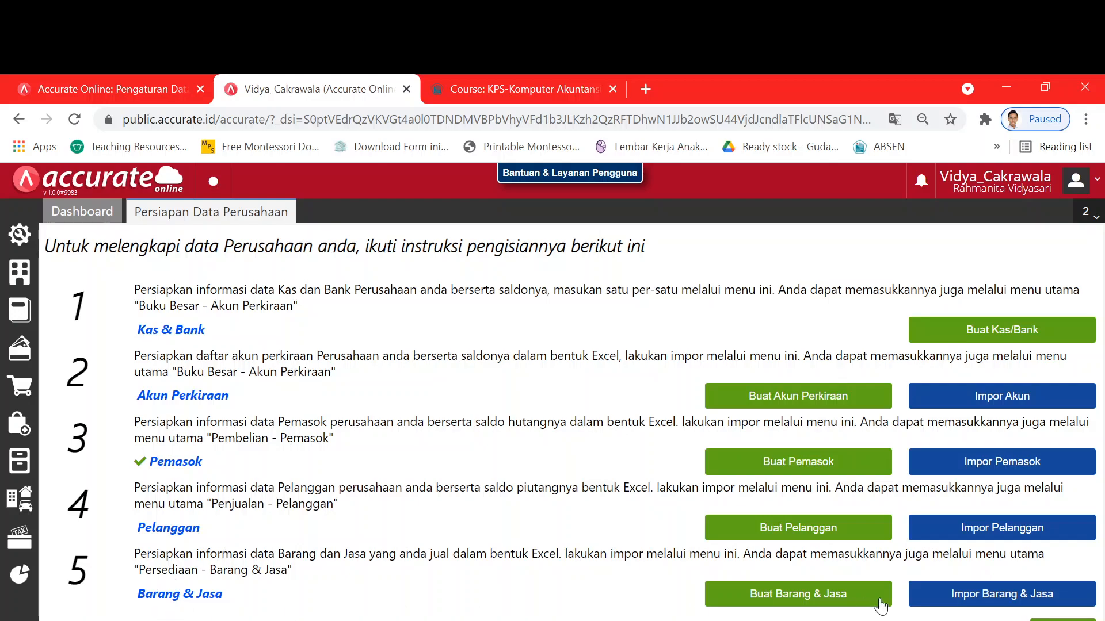
- Choose the 4.Daftar Barang Excel file for the Impor Barang & Jasa upload
{"action": "left_click", "coordinate": [1000, 601]}
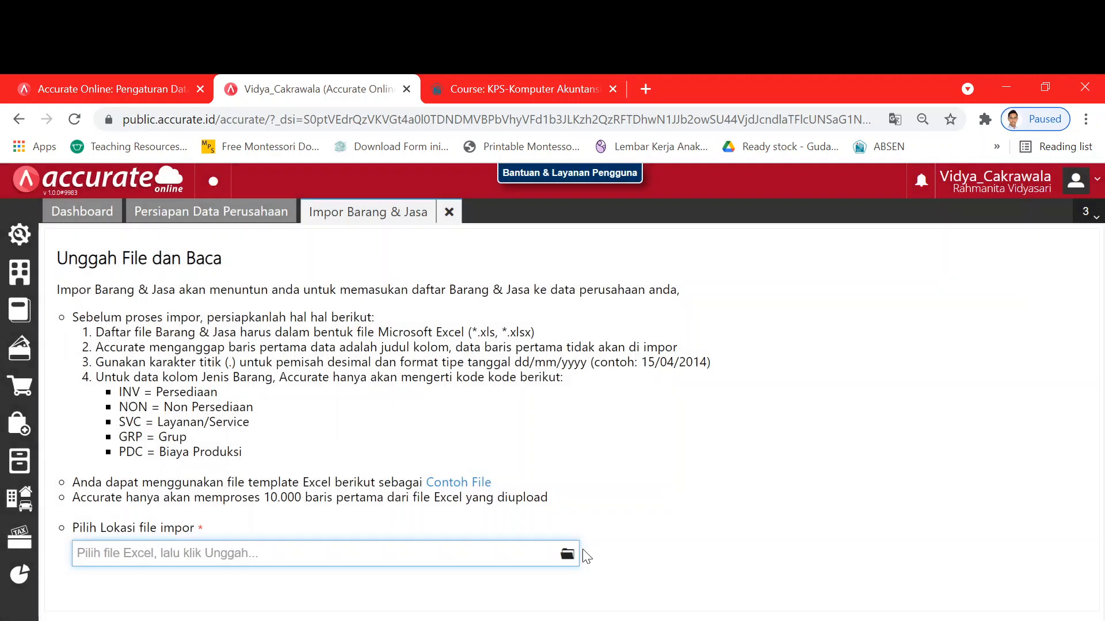
{"action": "left_click", "coordinate": [570, 552]}
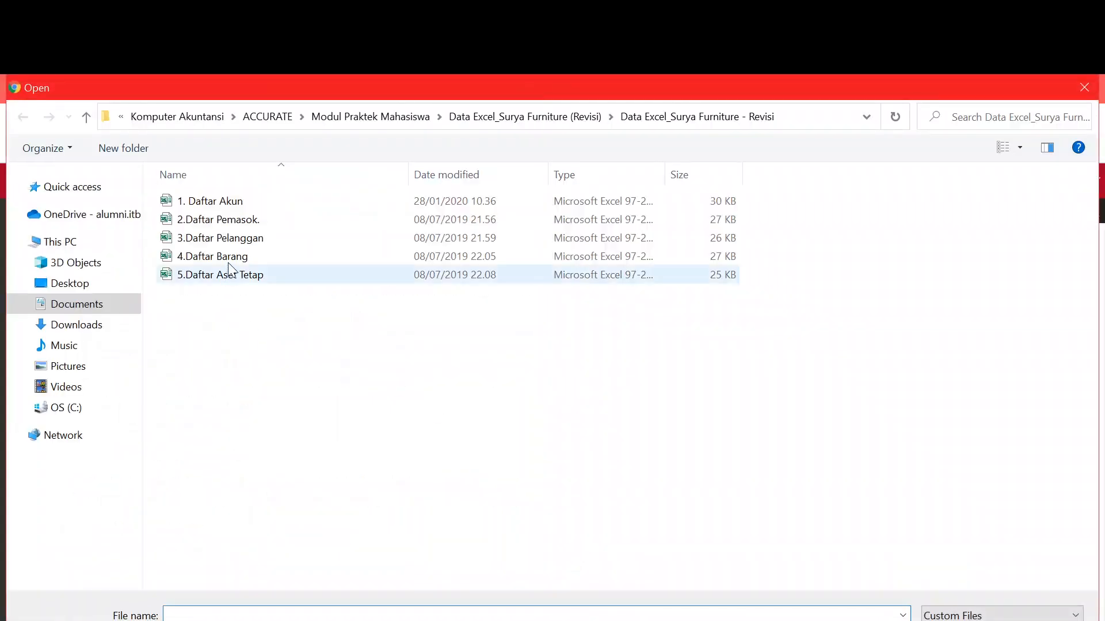
{"action": "left_click", "coordinate": [235, 258]}
{"action": "key", "text": "Return"}
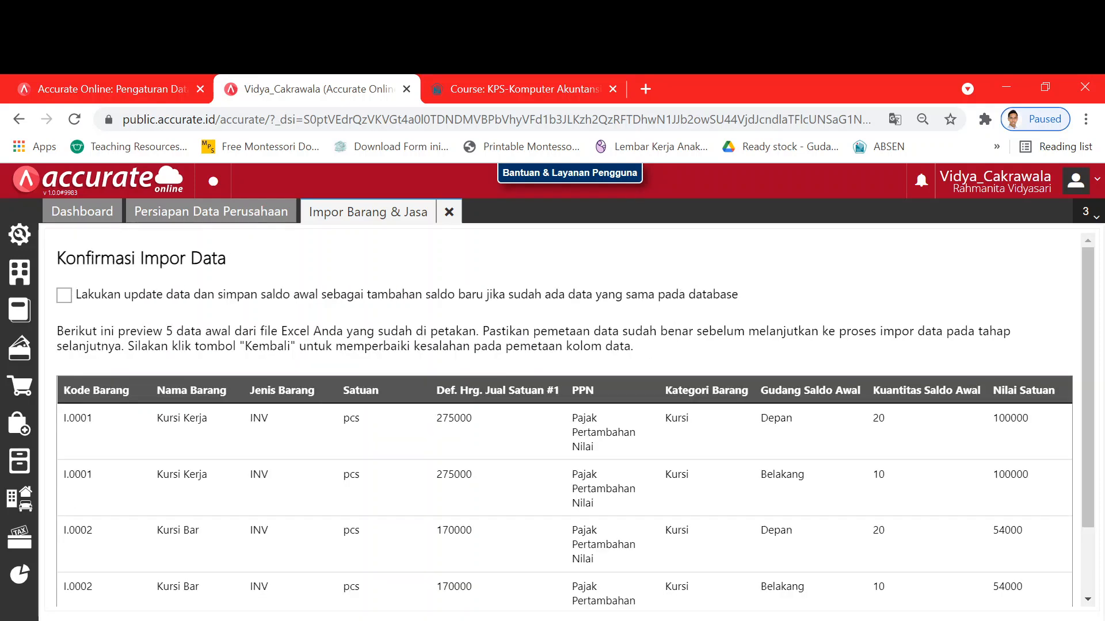
- Compare the item preview with the PDF's item list and tick 'Lakukan update data'
{"action": "key", "text": "alt+Tab"}
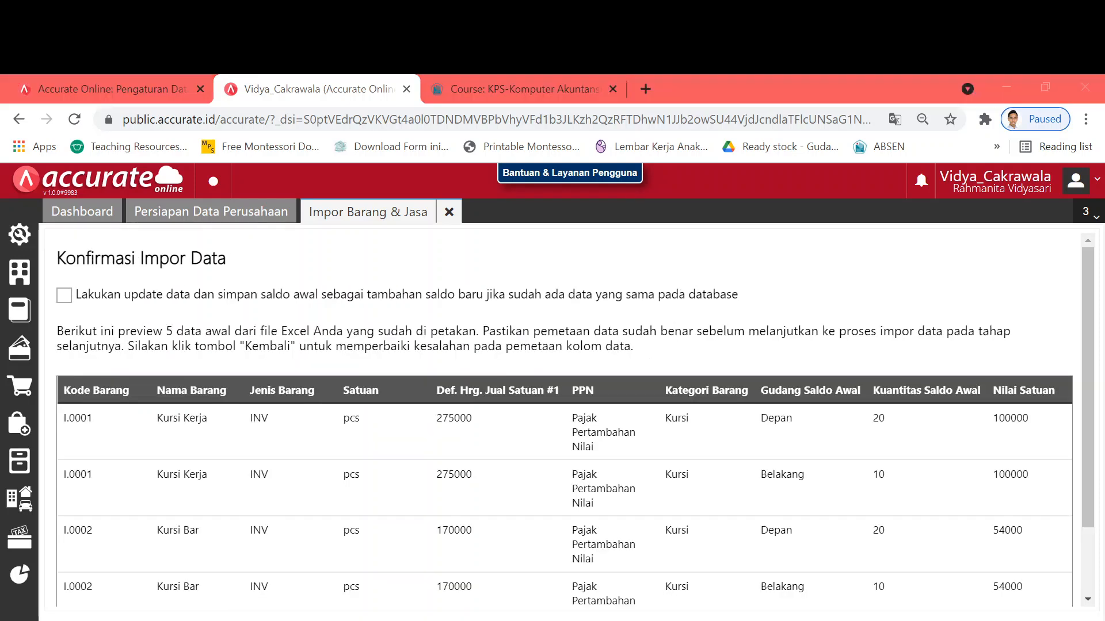
{"action": "scroll", "coordinate": [805, 403], "scroll_direction": "down", "scroll_amount": 2}
{"action": "scroll", "coordinate": [806, 403], "scroll_direction": "down", "scroll_amount": 5}
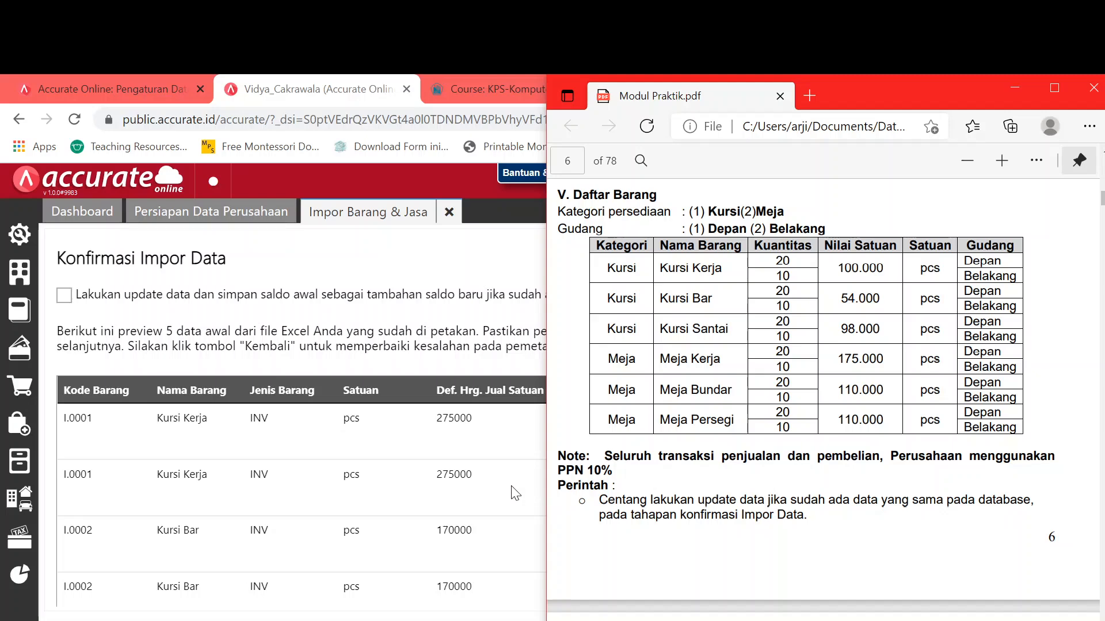
{"action": "key", "text": "alt+Tab"}
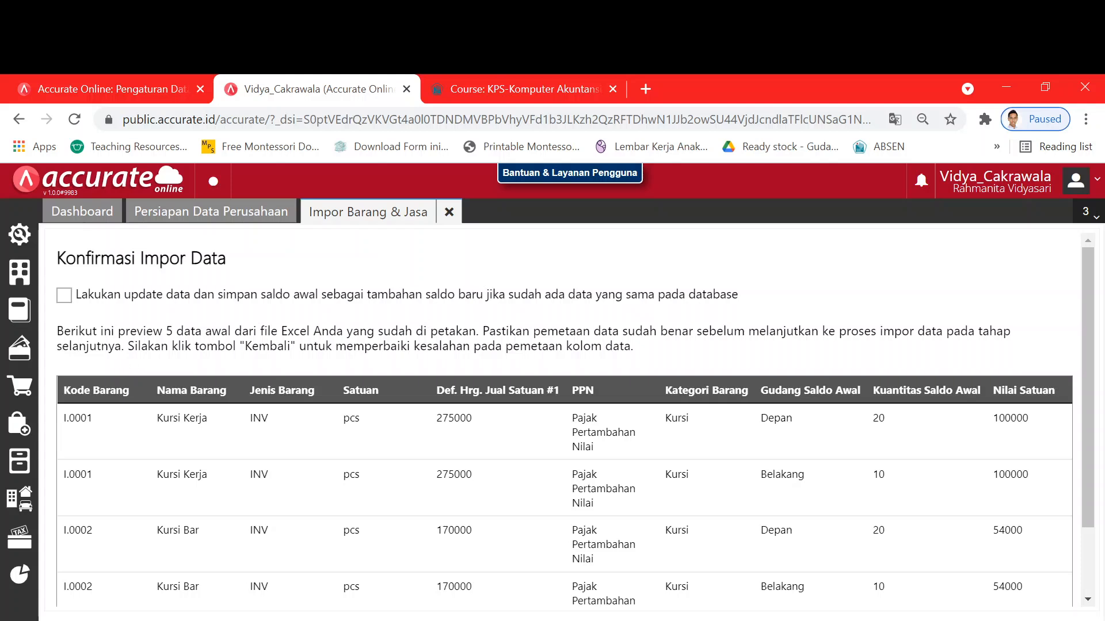
{"action": "left_click", "coordinate": [64, 296]}
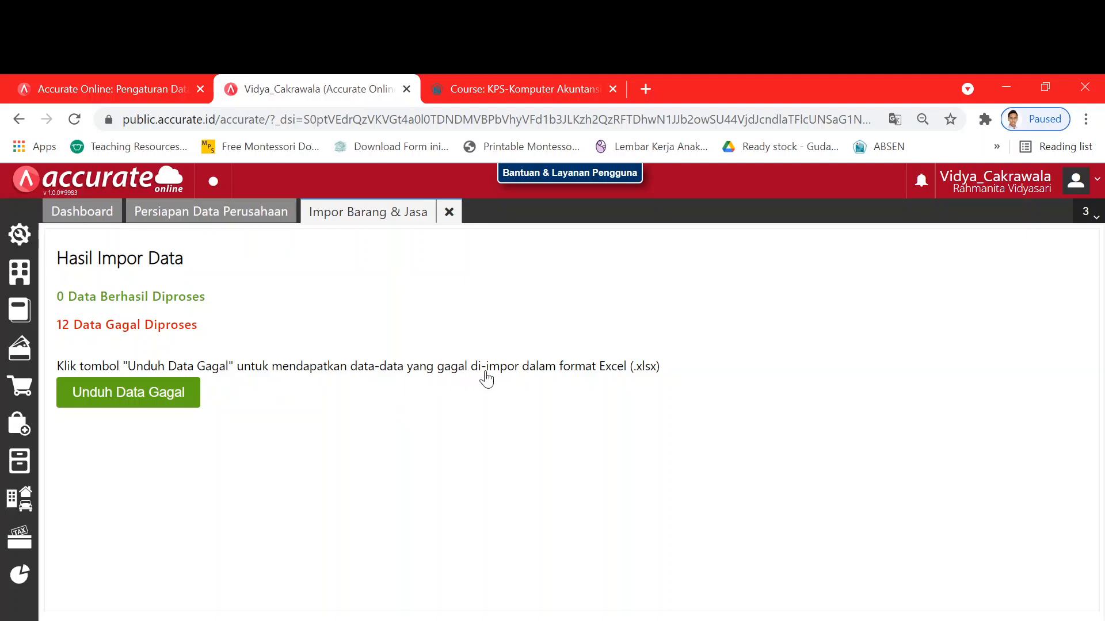
- Download the failed item rows file under its default name into Modul Praktek Mahasiswa
{"action": "left_click", "coordinate": [136, 396]}
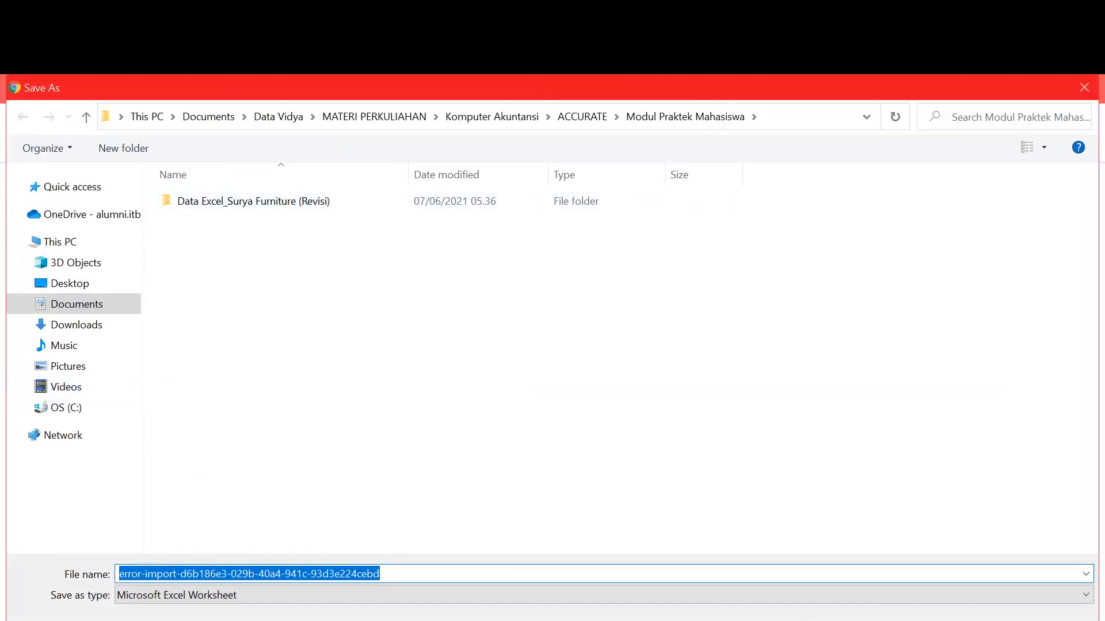
{"action": "key", "text": "Return"}
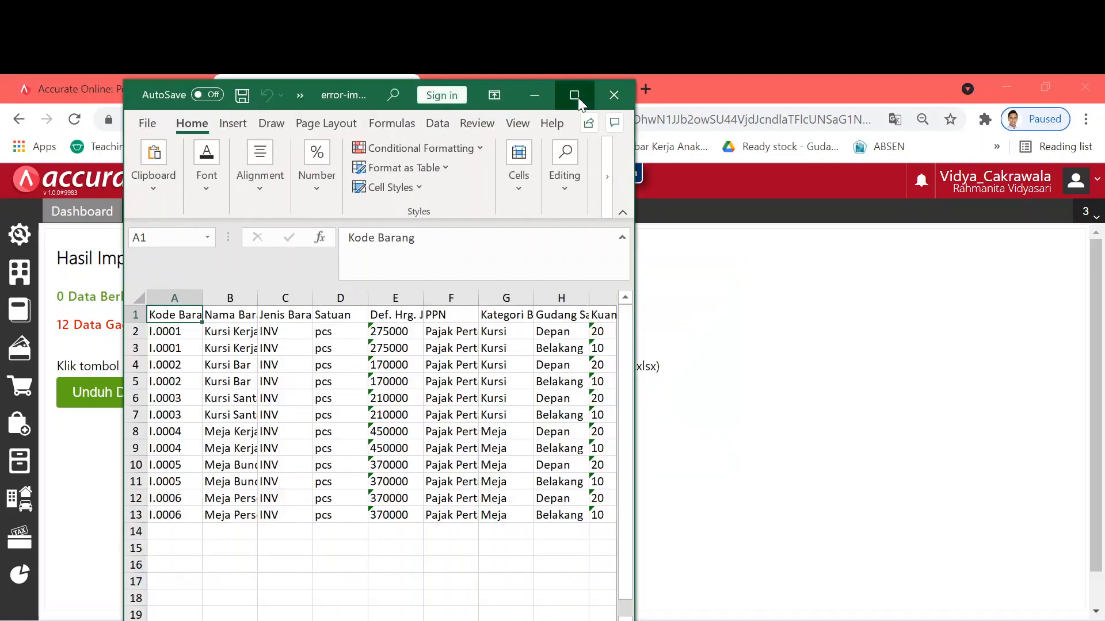
- Maximize the error file in Excel and dismiss the Product Deactivated notice
{"action": "left_click", "coordinate": [574, 95]}
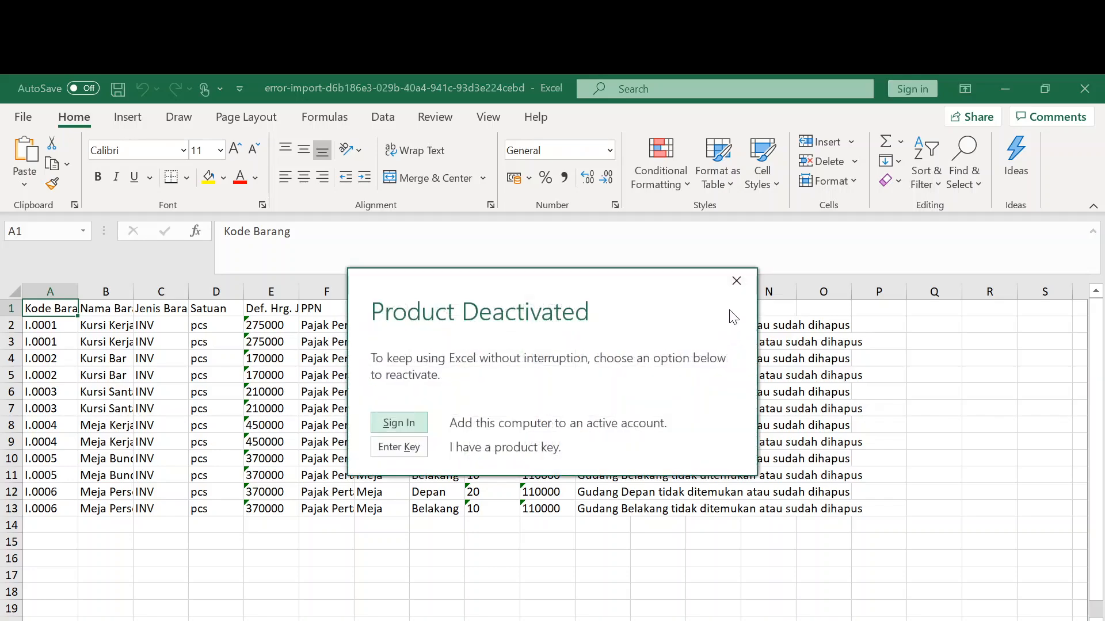
{"action": "left_click", "coordinate": [733, 282]}
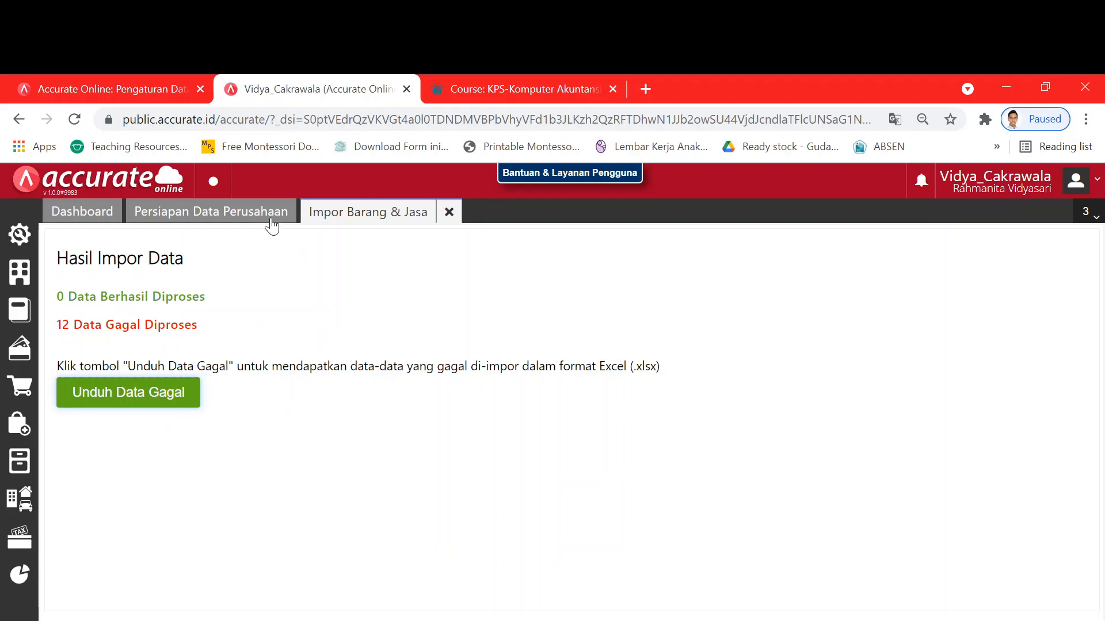
- Close the failed results, restart Impor Barang & Jasa and download the Contoh File template
{"action": "left_click", "coordinate": [449, 212]}
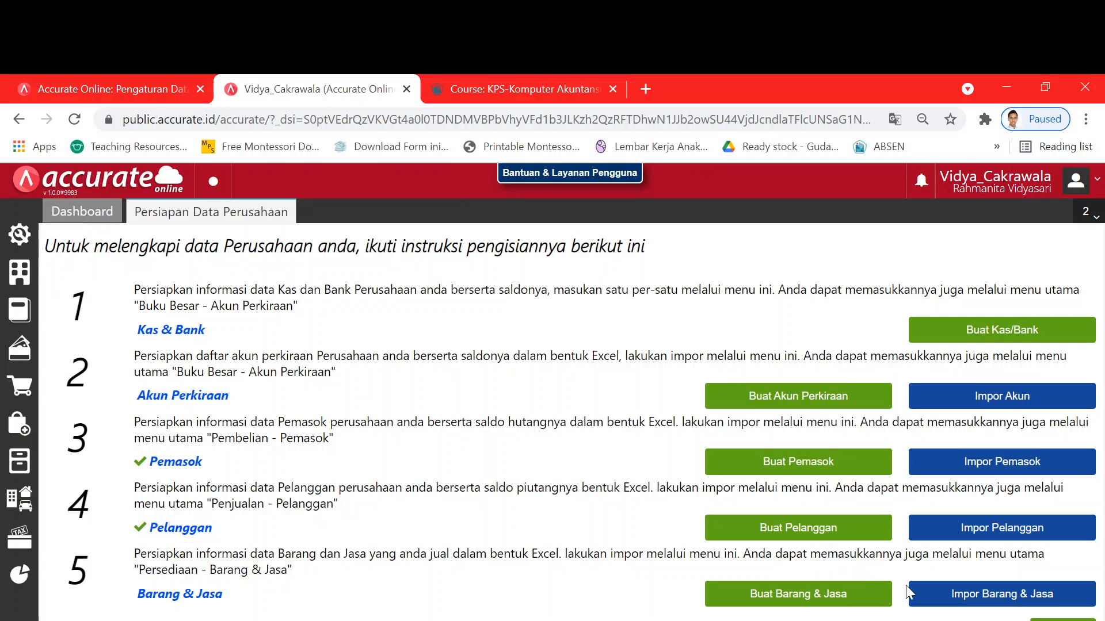
{"action": "left_click", "coordinate": [947, 593]}
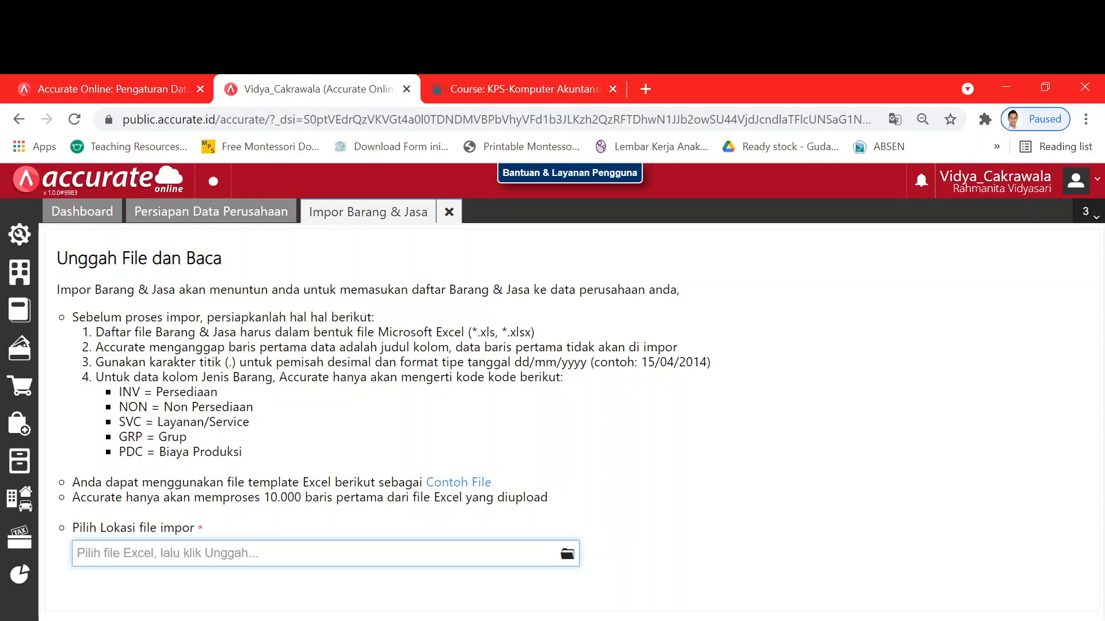
{"action": "left_click", "coordinate": [448, 487]}
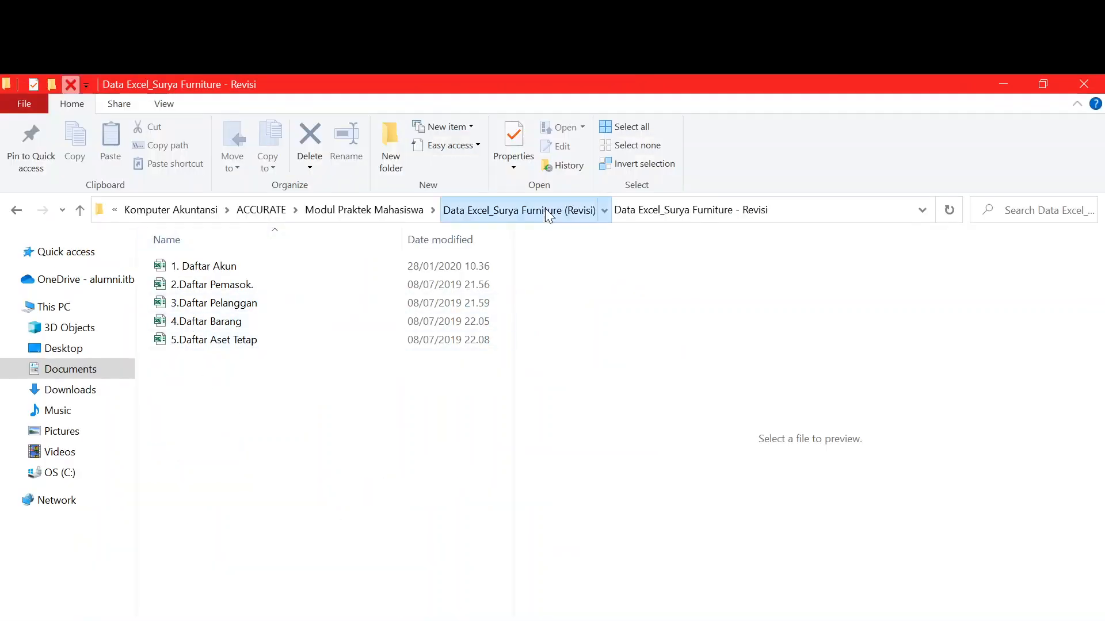
- Go up to the Modul Praktek Mahasiswa folder and open item-import-id in Excel
{"action": "left_click", "coordinate": [547, 214]}
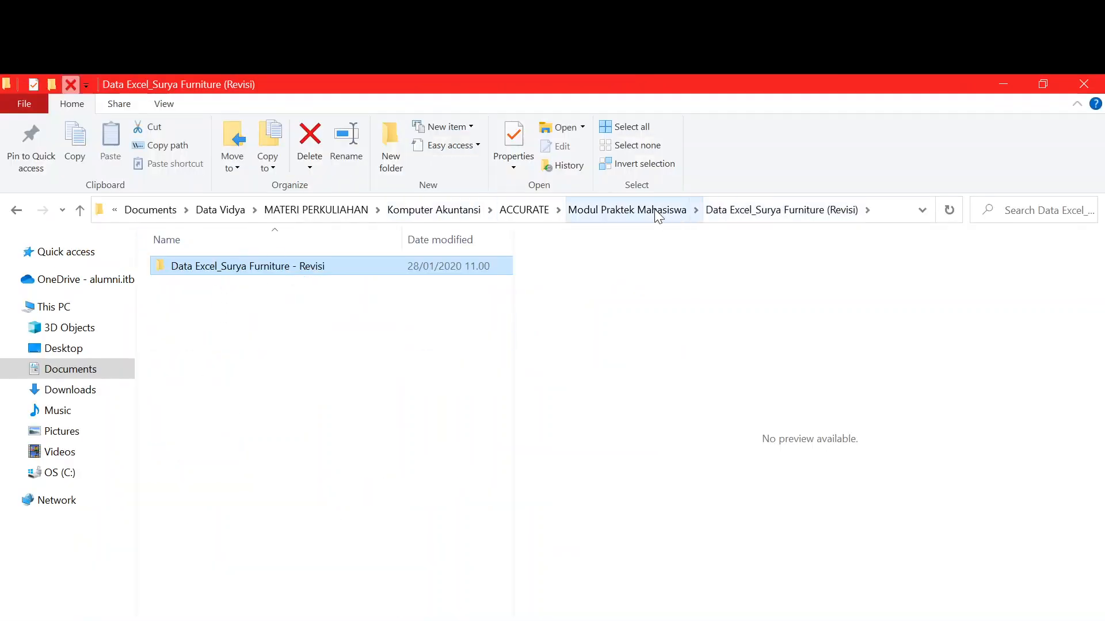
{"action": "left_click", "coordinate": [657, 214]}
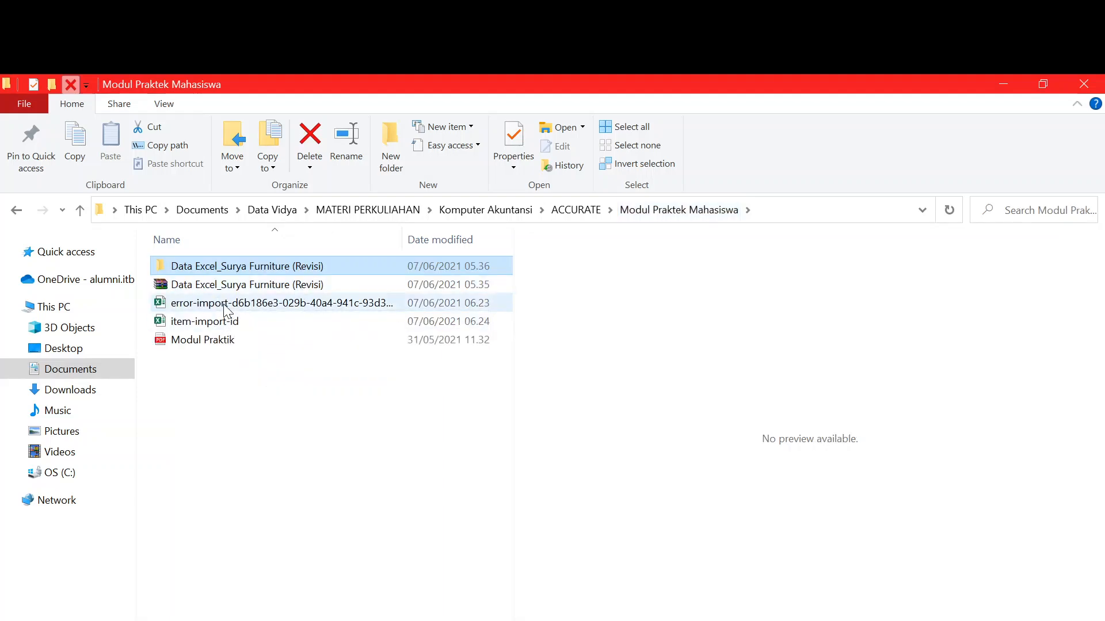
{"action": "left_click", "coordinate": [230, 322]}
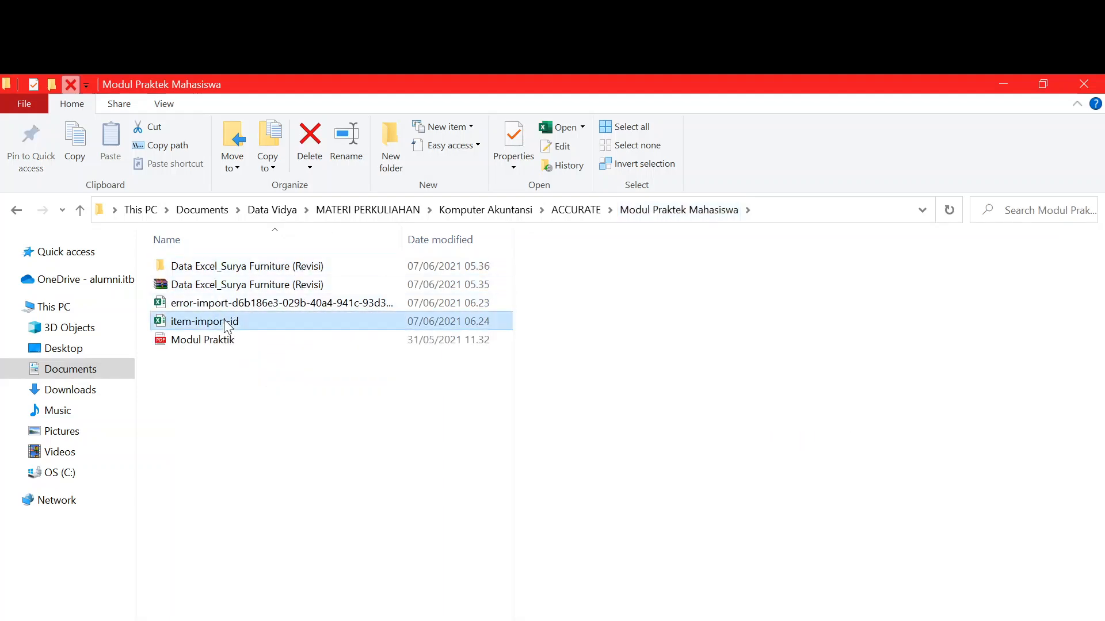
{"action": "double_click", "coordinate": [523, 304]}
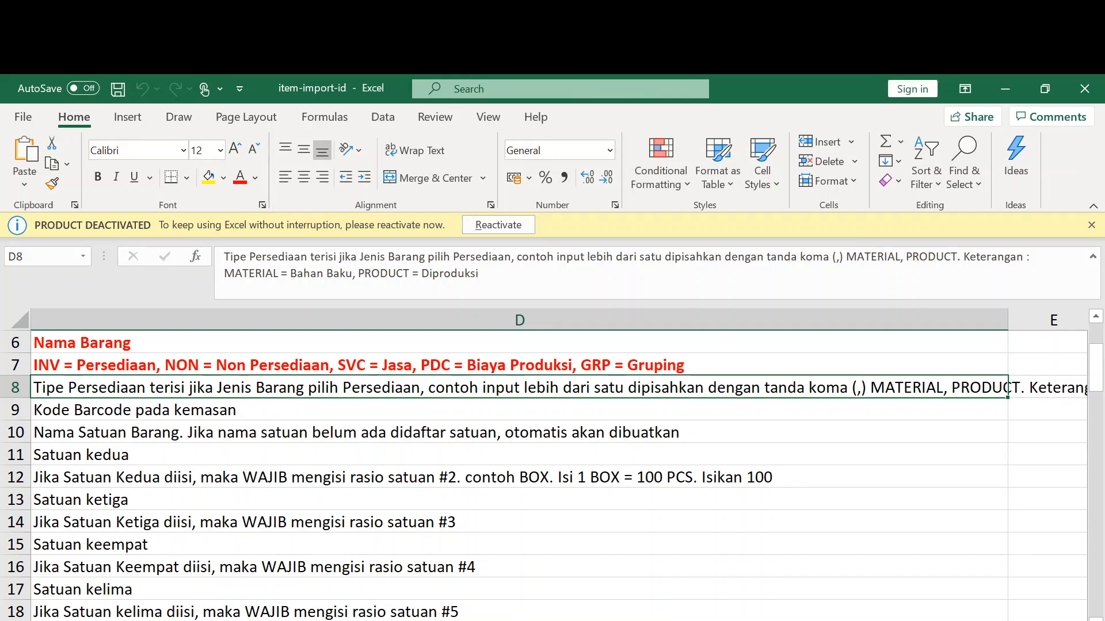
- Switch to the template's sample item sheet and scroll across to the Kramat Jati warehouse in AD4
{"action": "key", "text": "ctrl+Page_Up"}
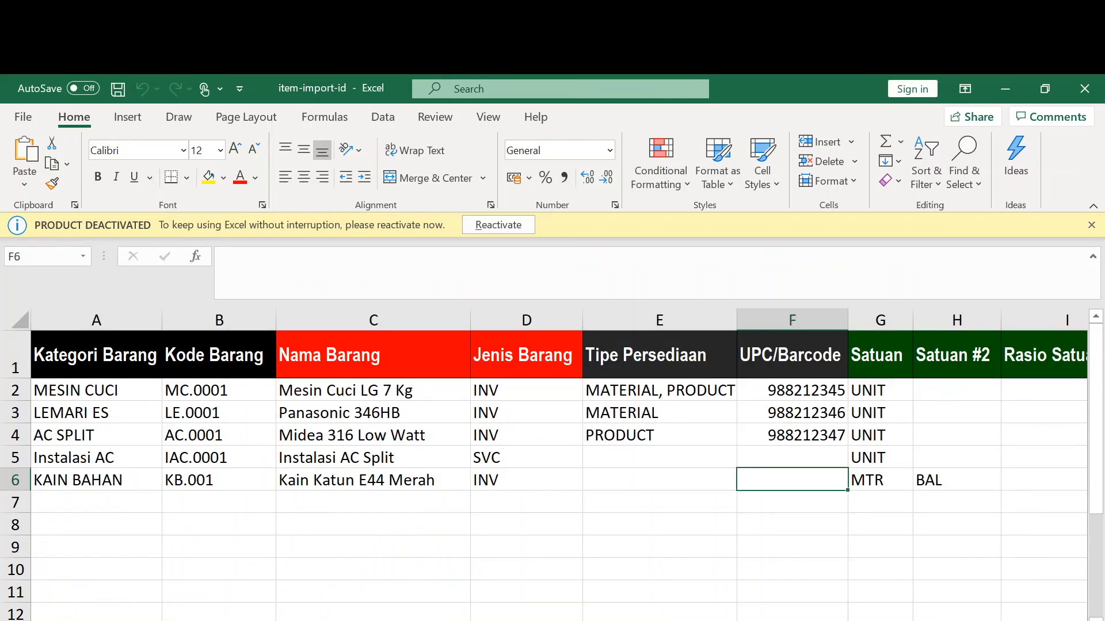
{"action": "scroll", "coordinate": [552, 460], "scroll_direction": "right", "scroll_amount": 3}
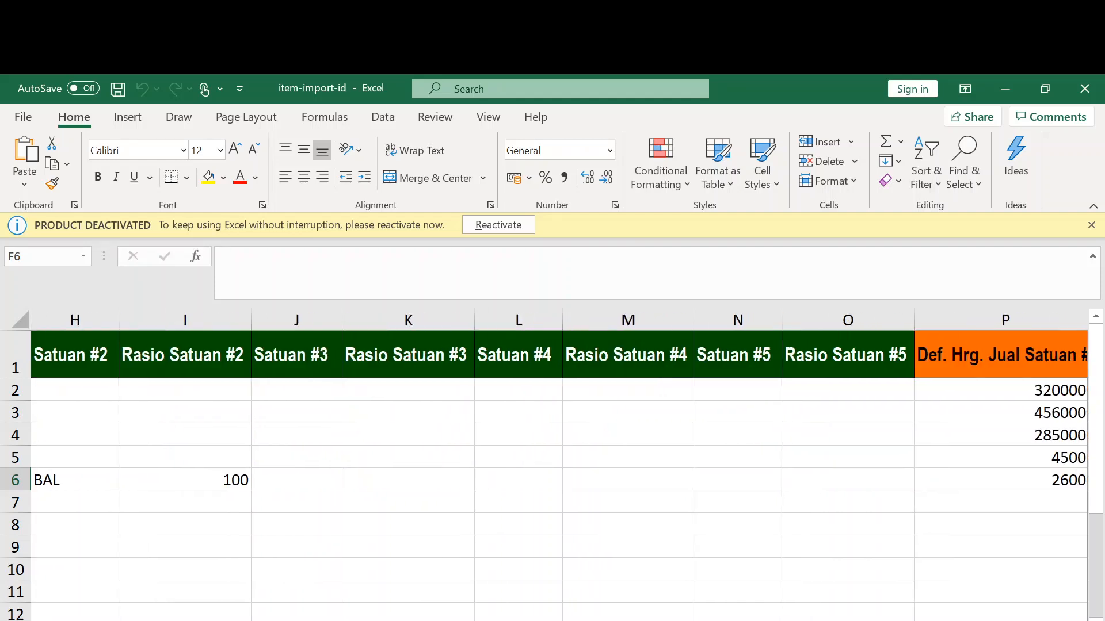
{"action": "scroll", "coordinate": [543, 465], "scroll_direction": "down", "scroll_amount": 5}
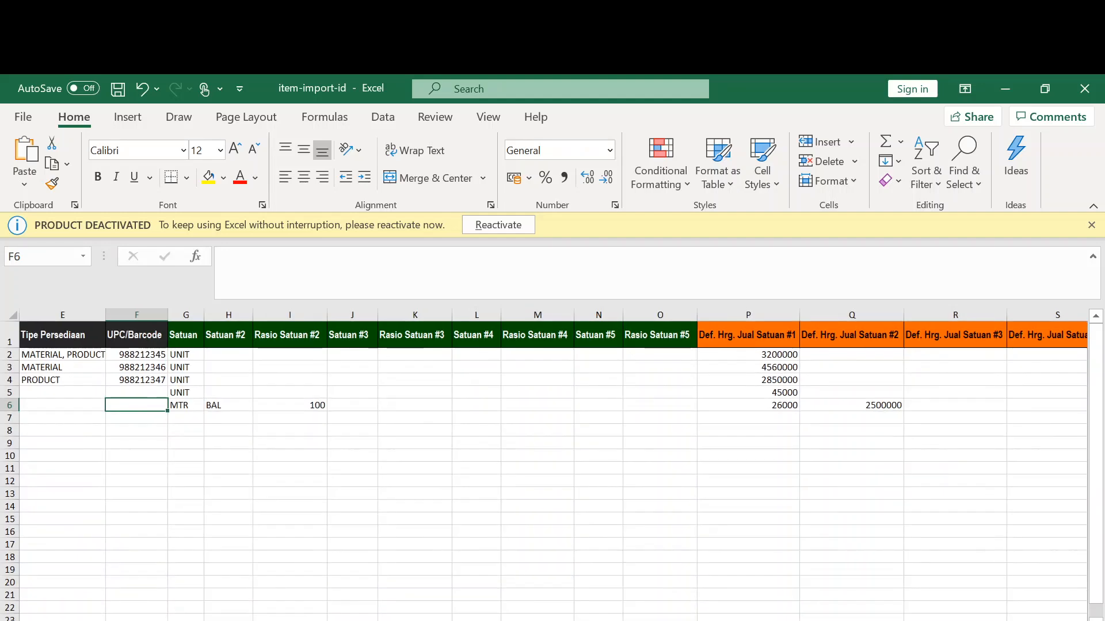
{"action": "scroll", "coordinate": [552, 460], "scroll_direction": "right", "scroll_amount": 10}
{"action": "scroll", "coordinate": [553, 460], "scroll_direction": "right", "scroll_amount": 10}
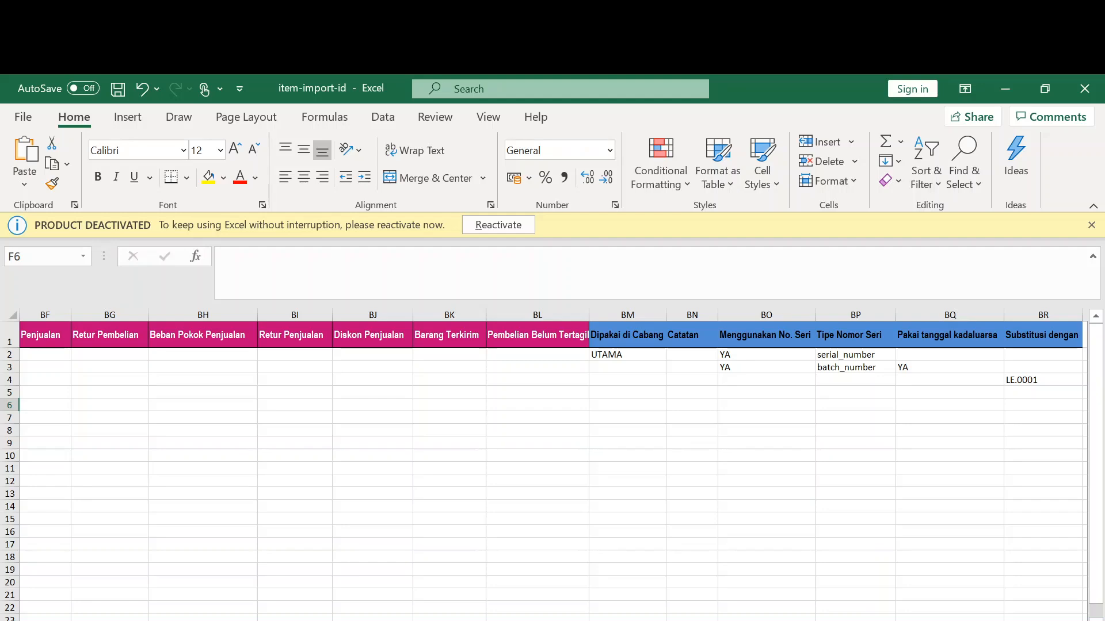
{"action": "scroll", "coordinate": [553, 460], "scroll_direction": "left", "scroll_amount": 15}
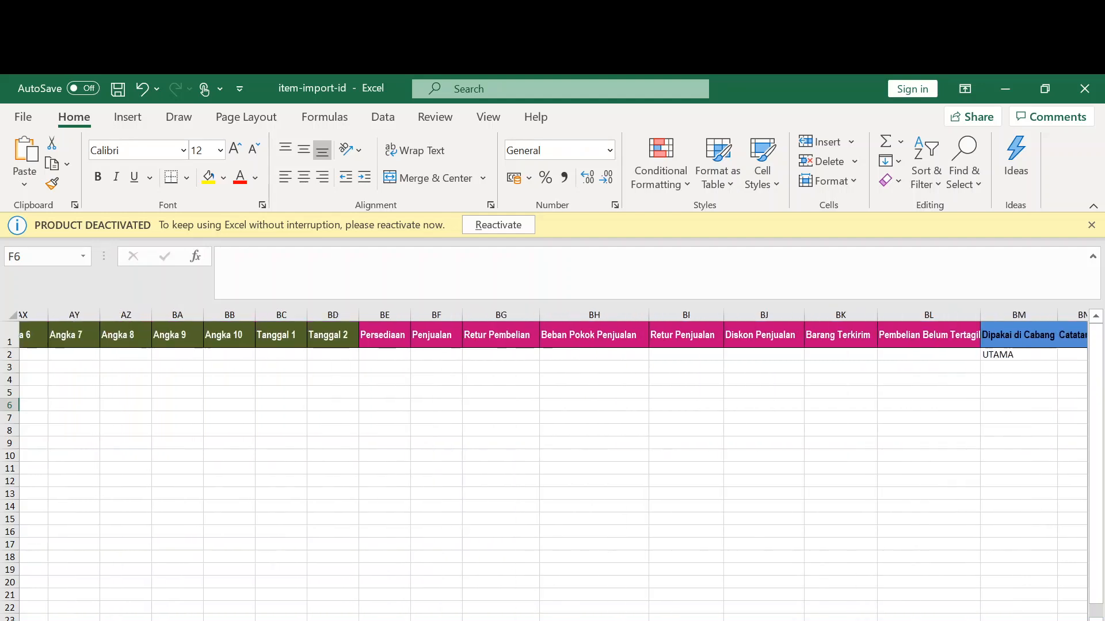
{"action": "scroll", "coordinate": [553, 460], "scroll_direction": "left", "scroll_amount": 5}
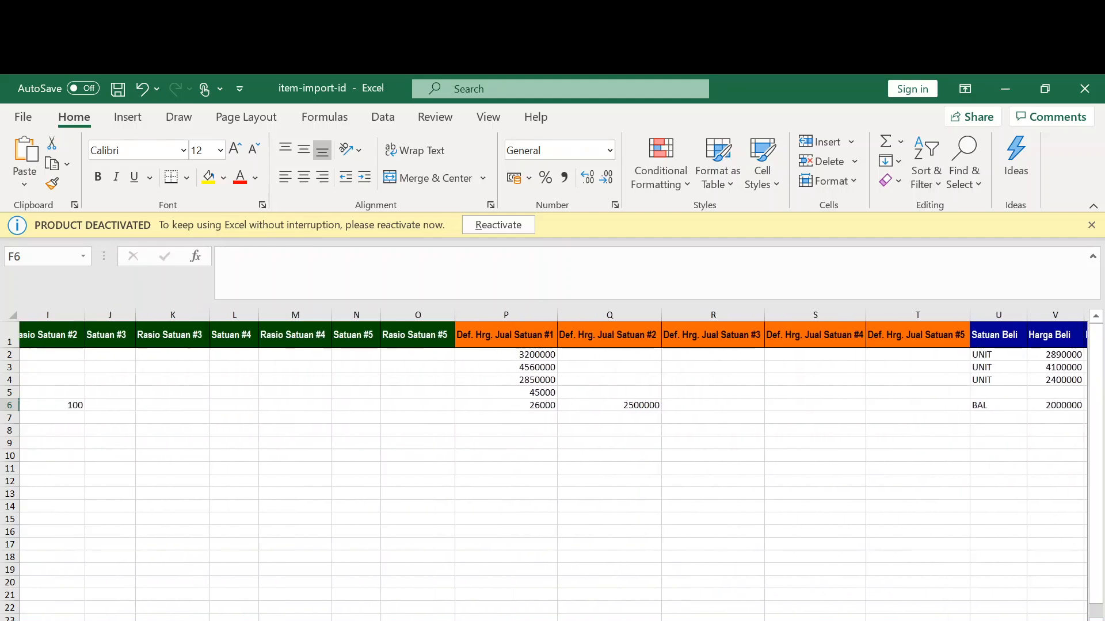
{"action": "scroll", "coordinate": [553, 461], "scroll_direction": "left", "scroll_amount": 5}
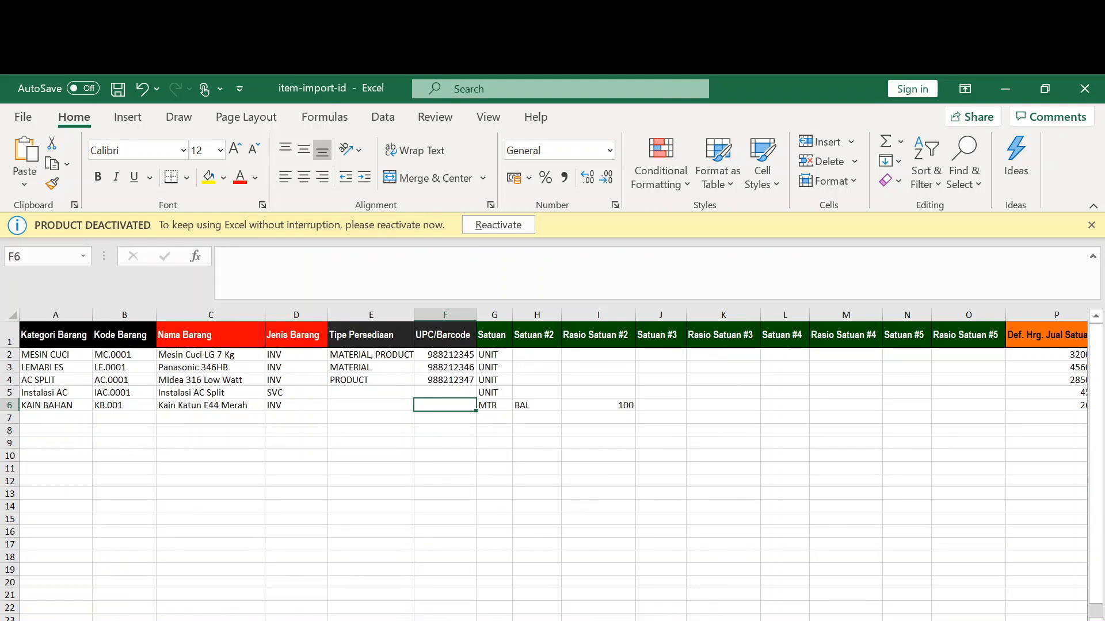
{"action": "scroll", "coordinate": [552, 460], "scroll_direction": "right", "scroll_amount": 10}
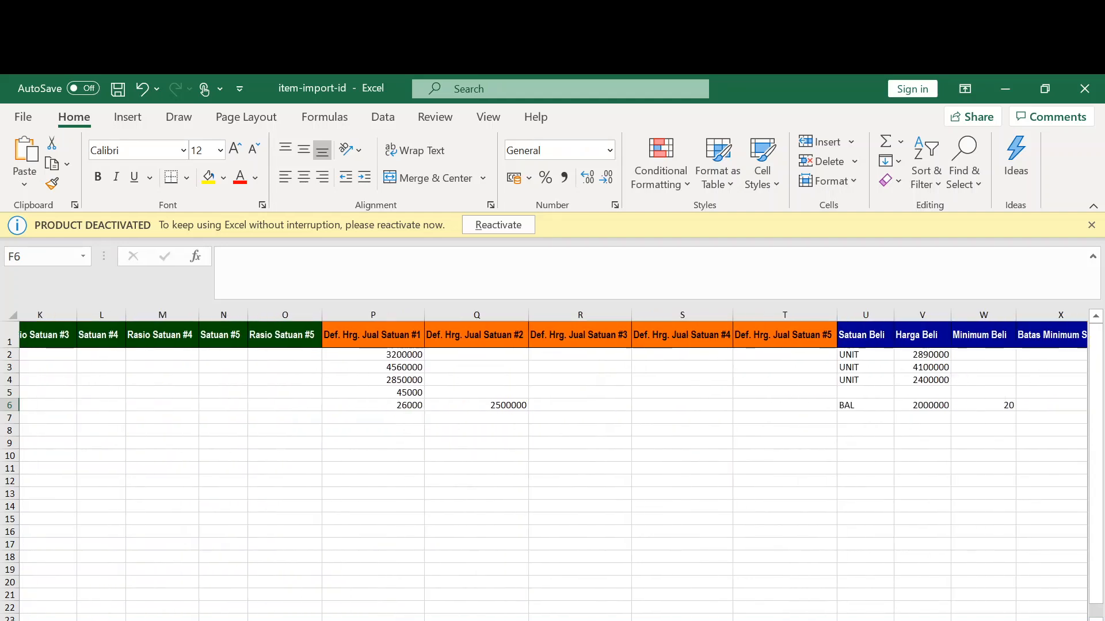
{"action": "scroll", "coordinate": [552, 460], "scroll_direction": "right", "scroll_amount": 3}
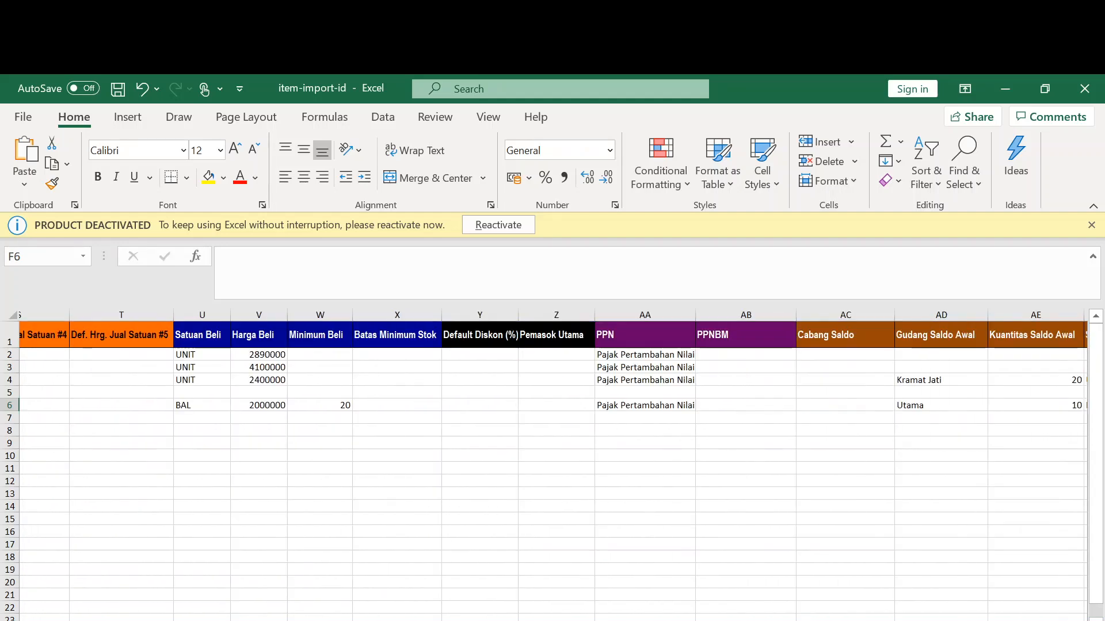
{"action": "scroll", "coordinate": [553, 461], "scroll_direction": "right", "scroll_amount": 5}
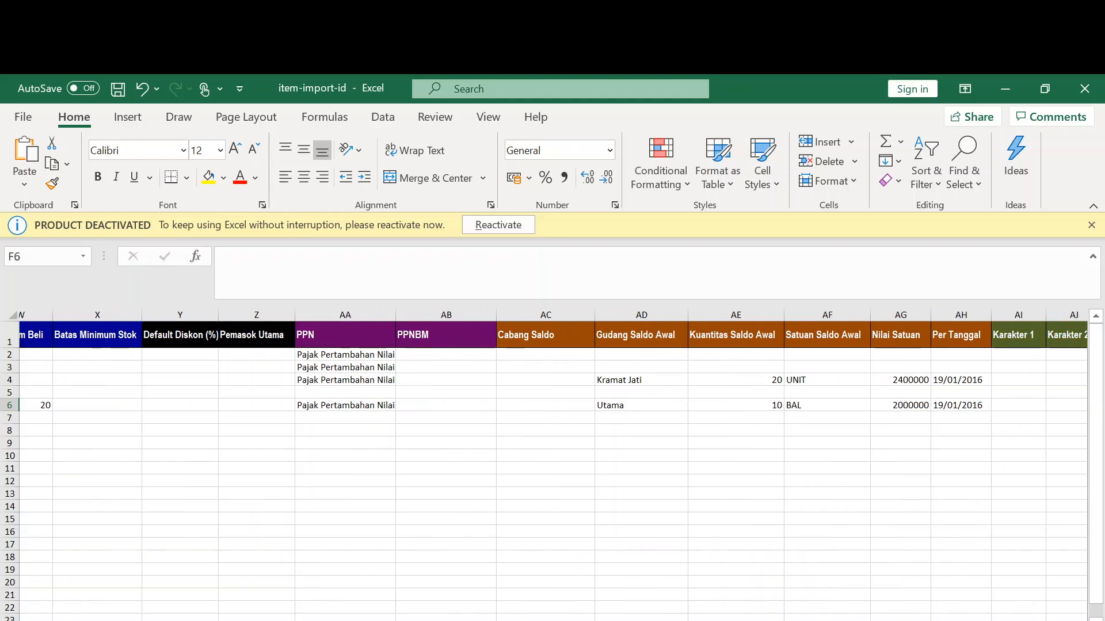
{"action": "scroll", "coordinate": [720, 521], "scroll_direction": "right", "scroll_amount": 1}
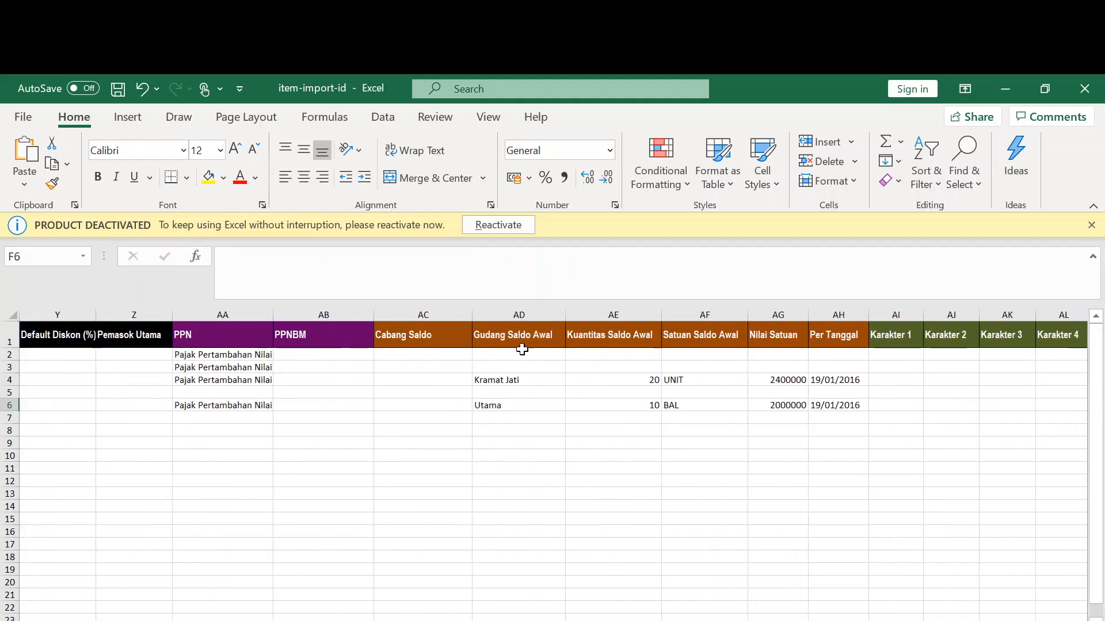
{"action": "left_click", "coordinate": [520, 381]}
- Check the Utama warehouse value in AD6, then return to Accurate's item import page
{"action": "left_click", "coordinate": [519, 404]}
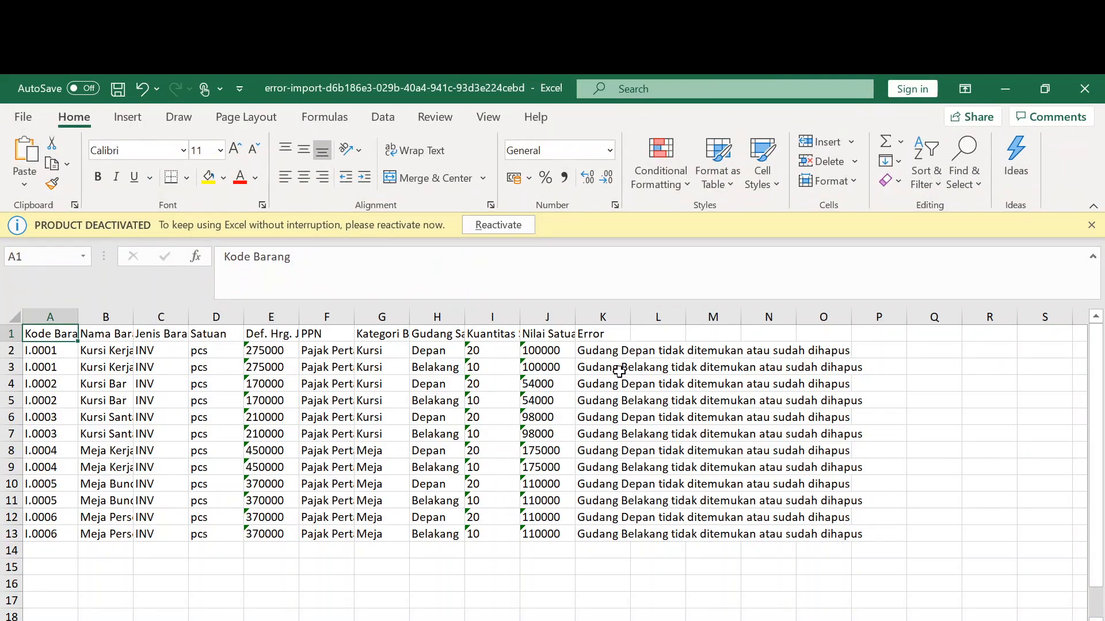
{"action": "key", "text": "alt+Tab"}
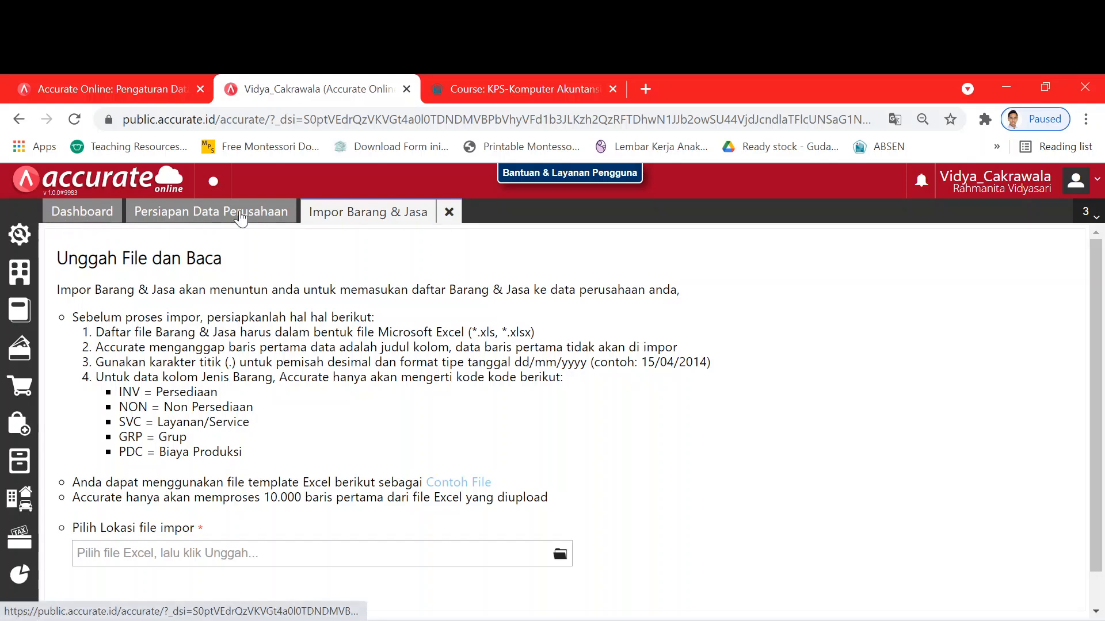
- List the Persediaan > Gudang warehouses, showing only Utama, and cross-check the Excel errors
{"action": "left_click", "coordinate": [20, 467]}
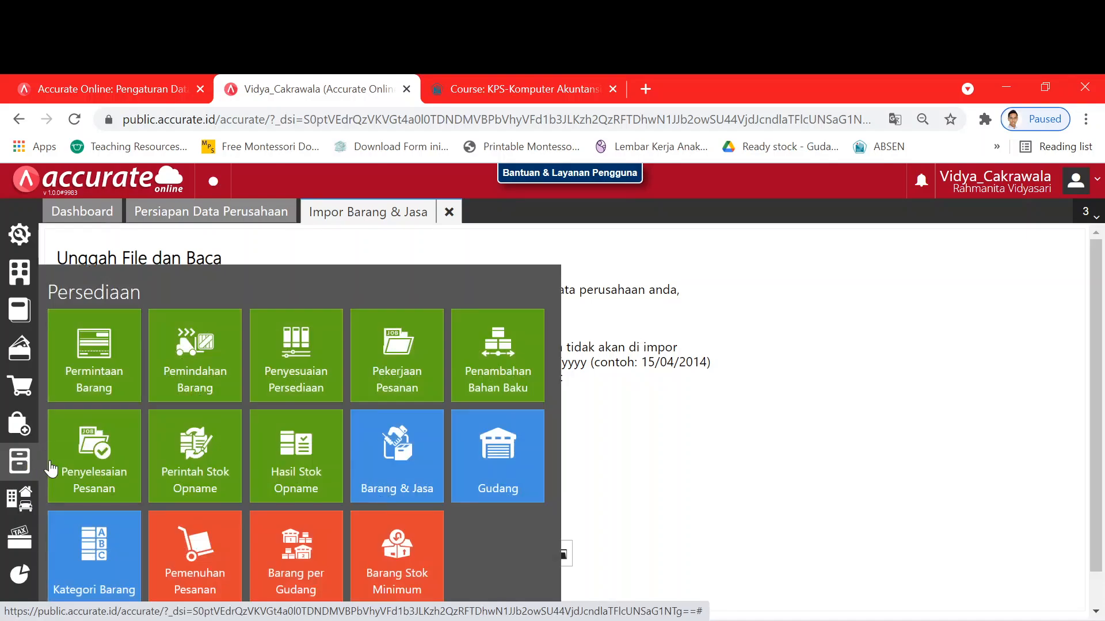
{"action": "left_click", "coordinate": [491, 463]}
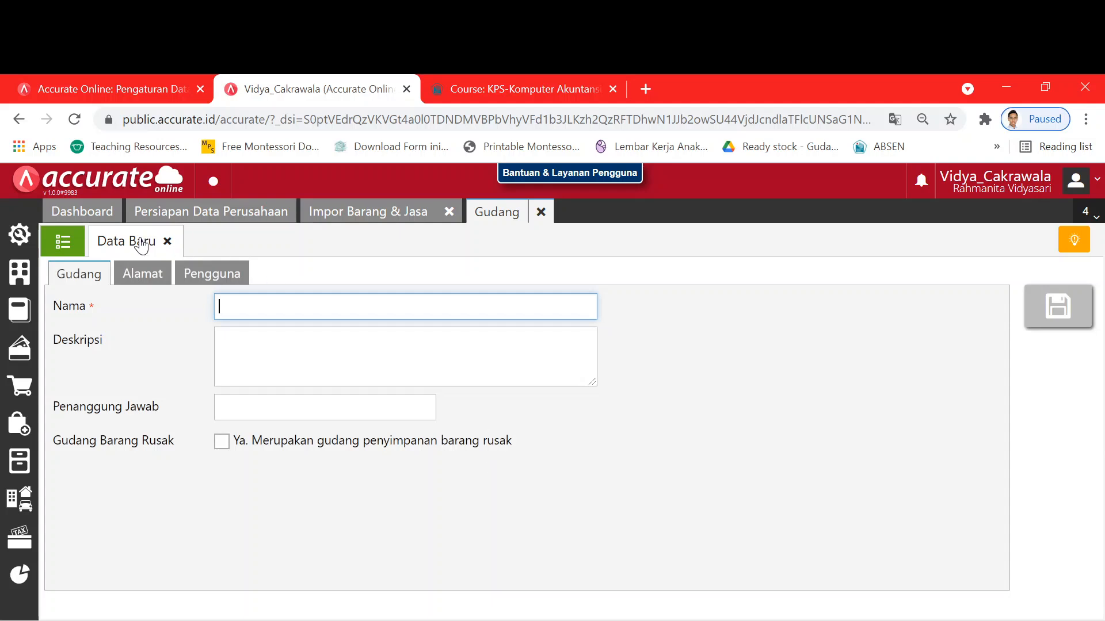
{"action": "left_click", "coordinate": [62, 244]}
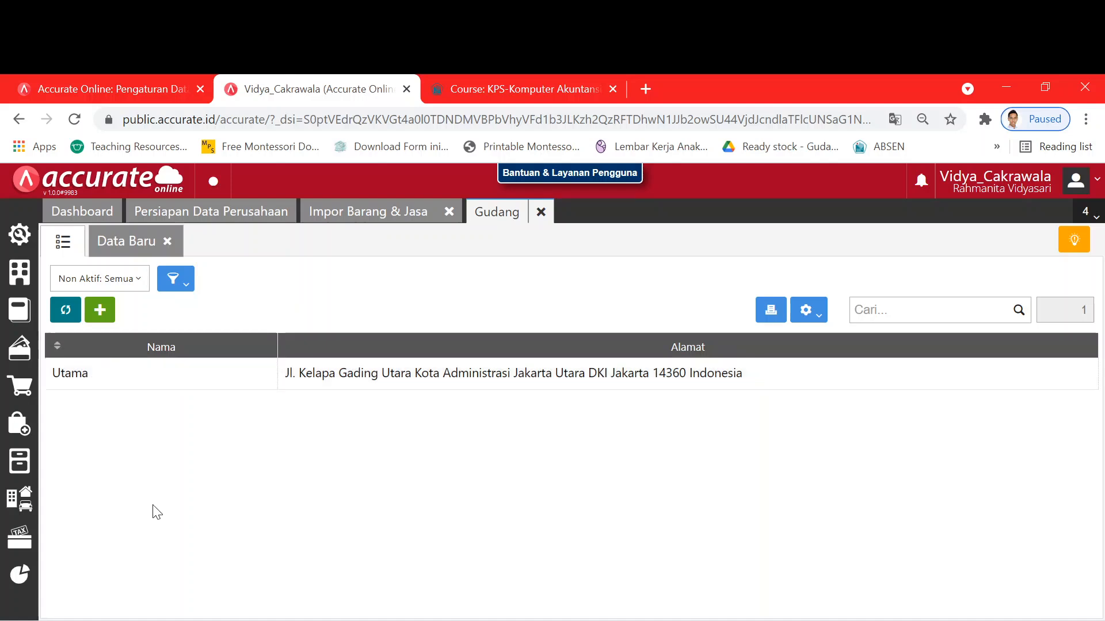
{"action": "key", "text": "alt+Tab"}
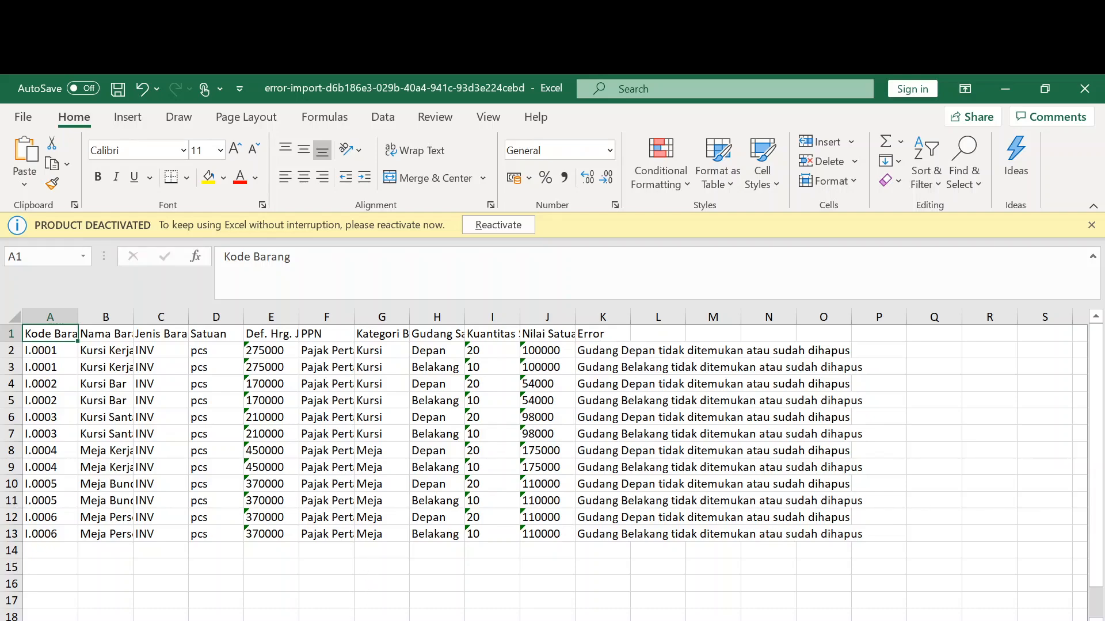
{"action": "key", "text": "alt+Tab"}
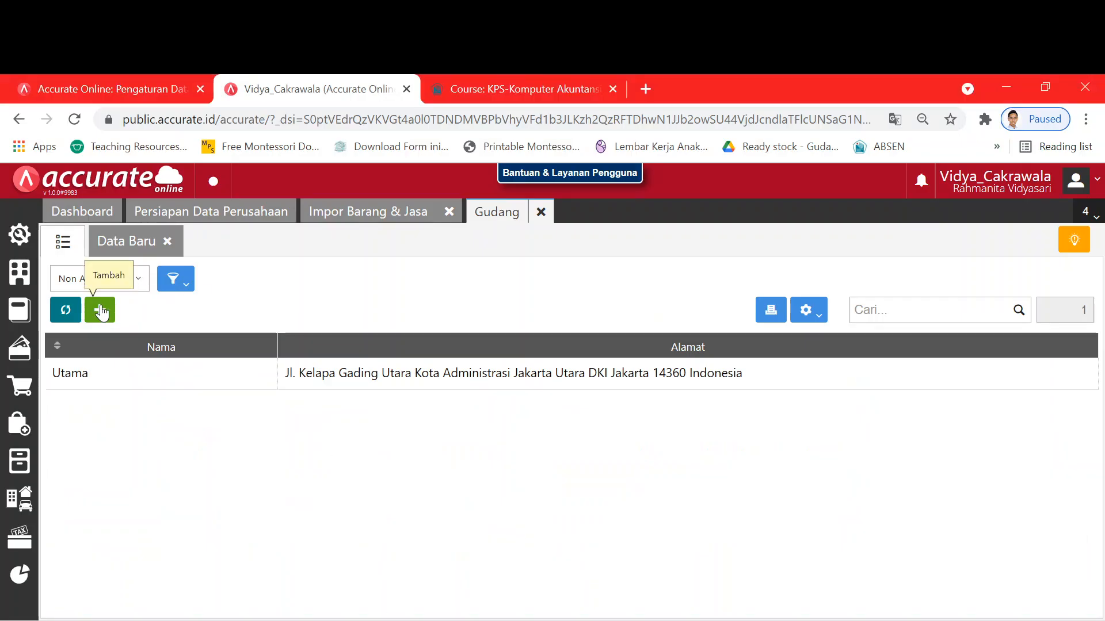
- Create and save a new warehouse named Depan
{"action": "left_click", "coordinate": [100, 311]}
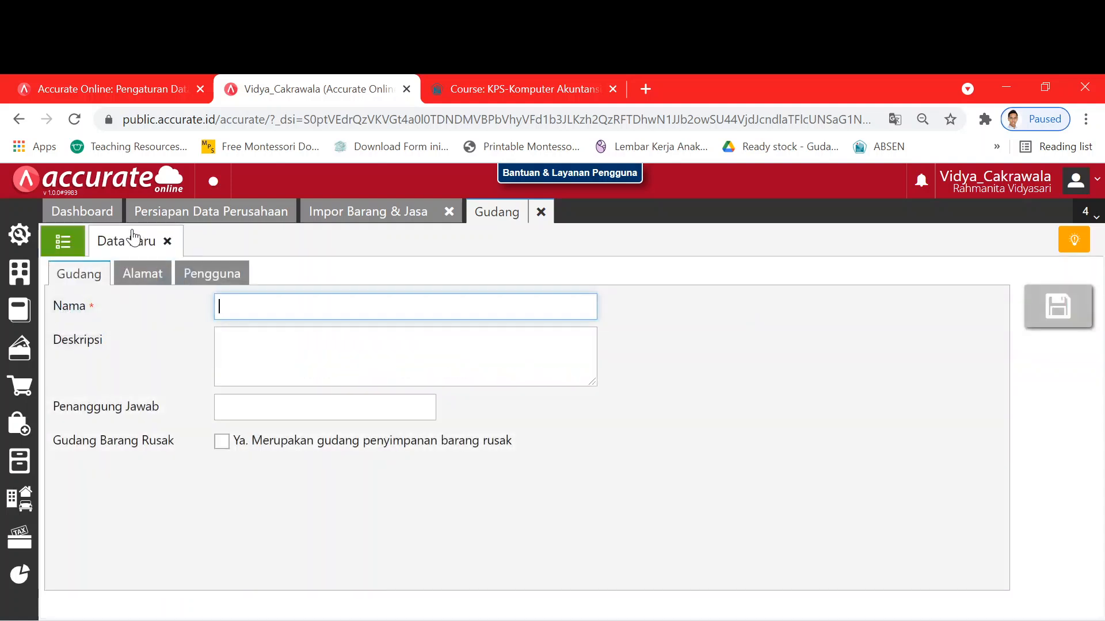
{"action": "left_click", "coordinate": [62, 243]}
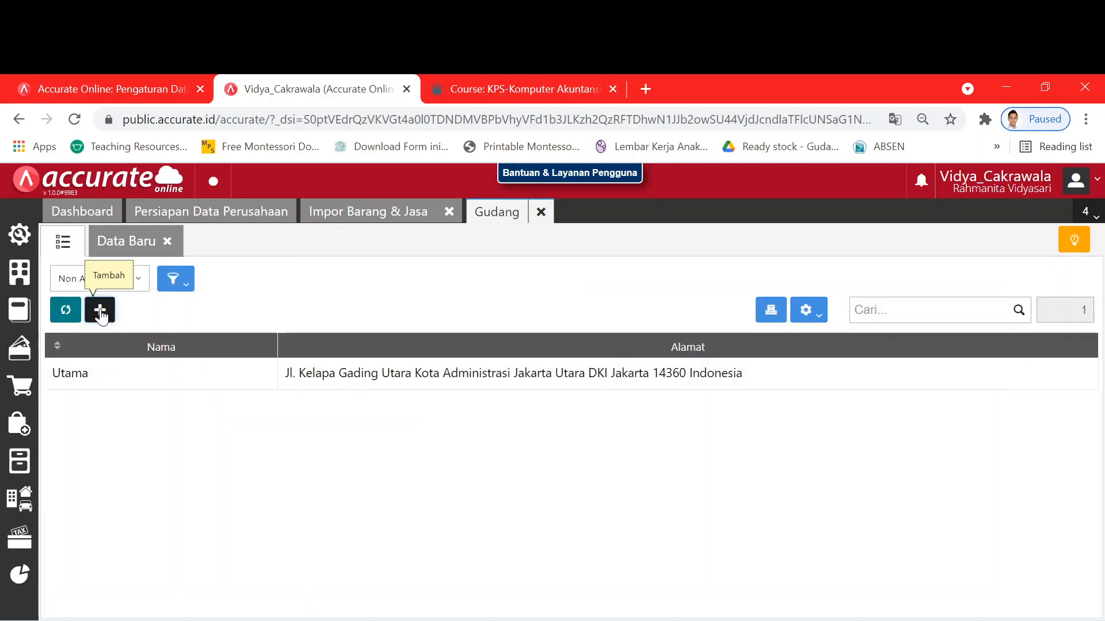
{"action": "left_click", "coordinate": [101, 311]}
{"action": "left_click", "coordinate": [143, 249]}
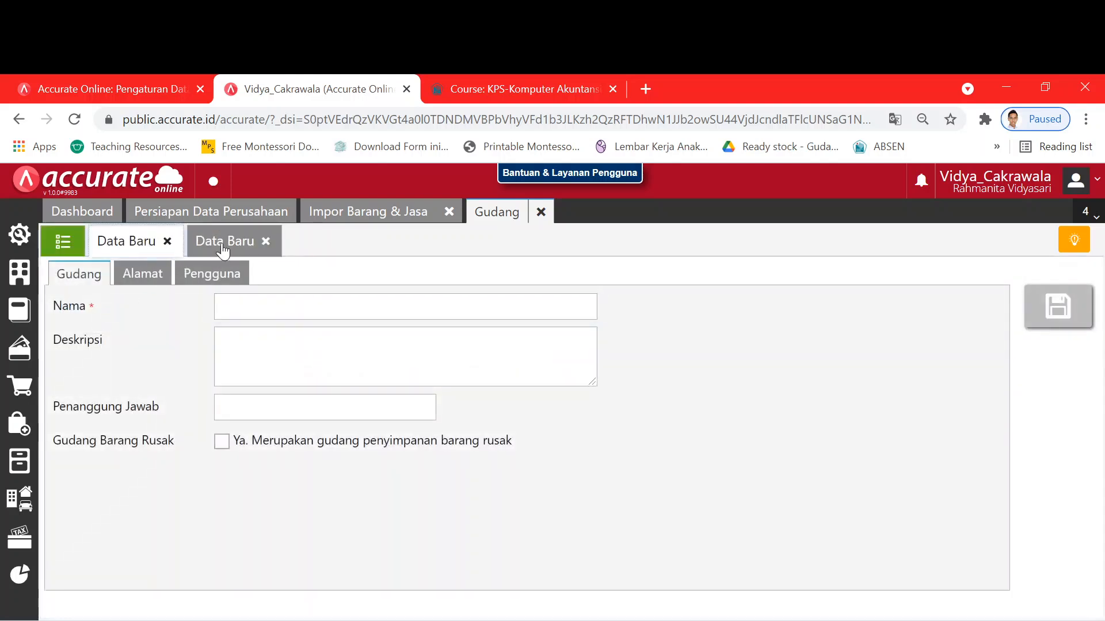
{"action": "left_click", "coordinate": [225, 248]}
{"action": "left_click", "coordinate": [168, 242]}
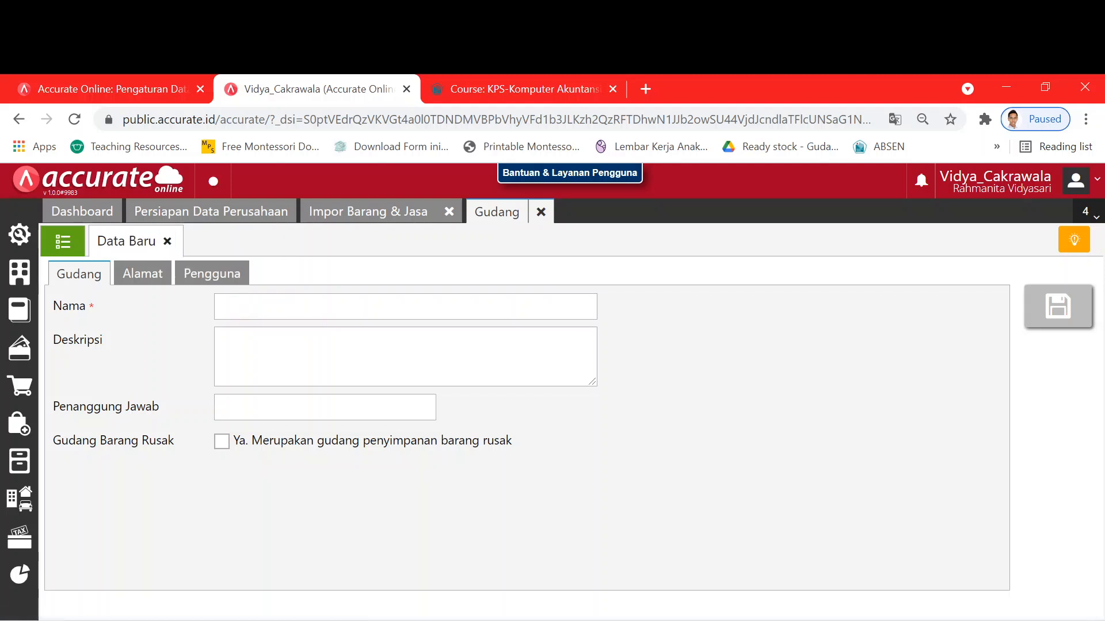
{"action": "left_click", "coordinate": [218, 306]}
{"action": "type", "text": "Depa"}
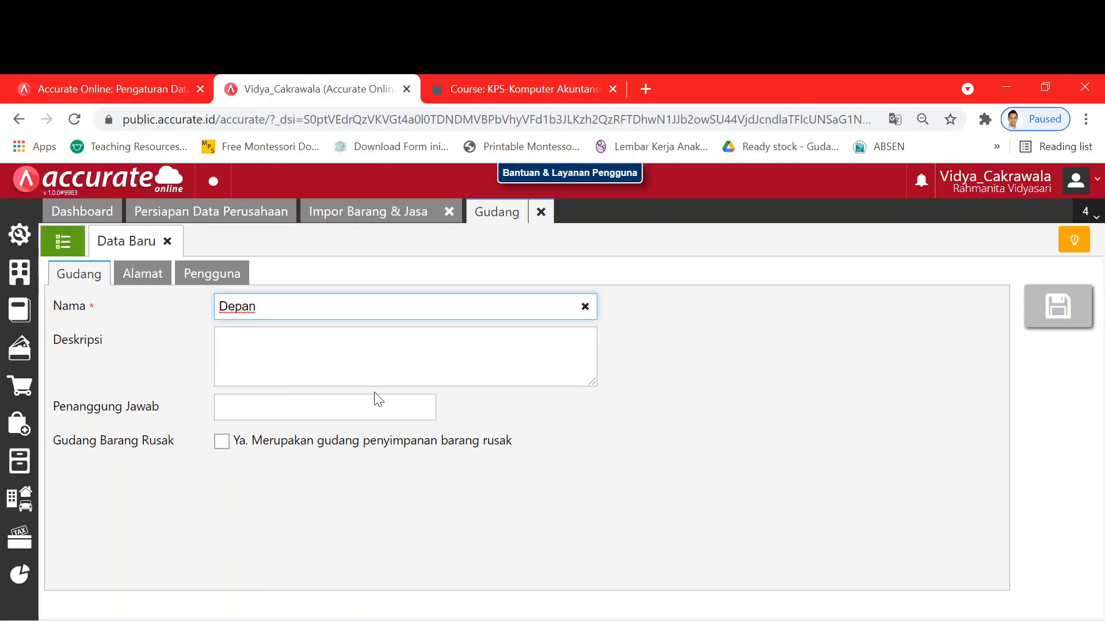
{"action": "type", "text": "n"}
{"action": "left_click", "coordinate": [856, 399]}
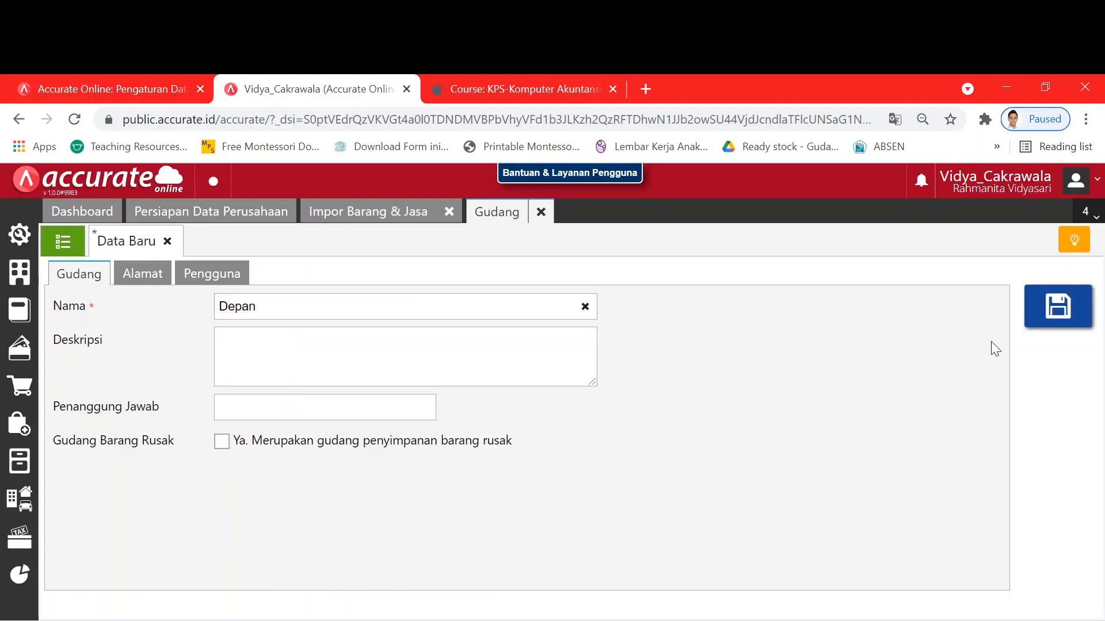
{"action": "left_click", "coordinate": [1057, 306]}
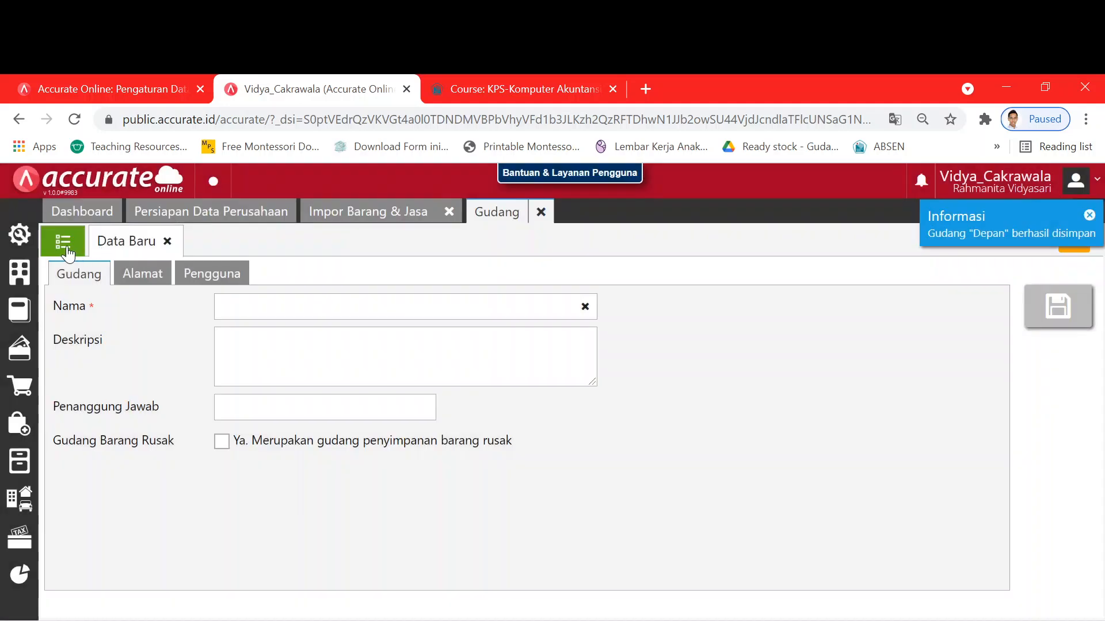
- Add the Belakang warehouse, review the updated list and close the Gudang tab
{"action": "left_click", "coordinate": [67, 248]}
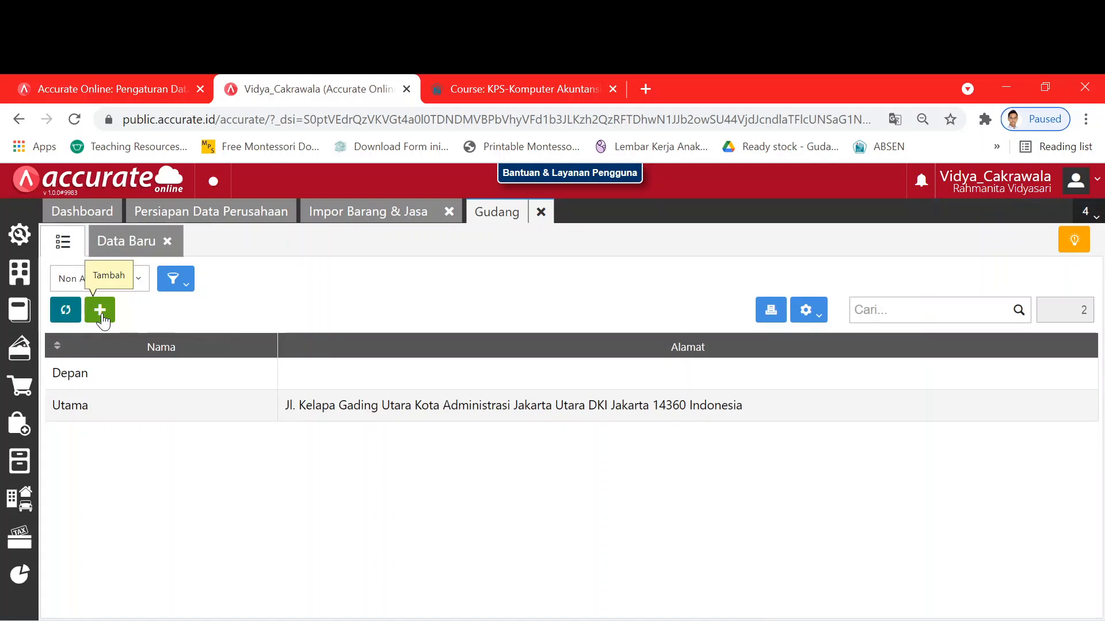
{"action": "left_click", "coordinate": [100, 311]}
{"action": "type", "text": "B"}
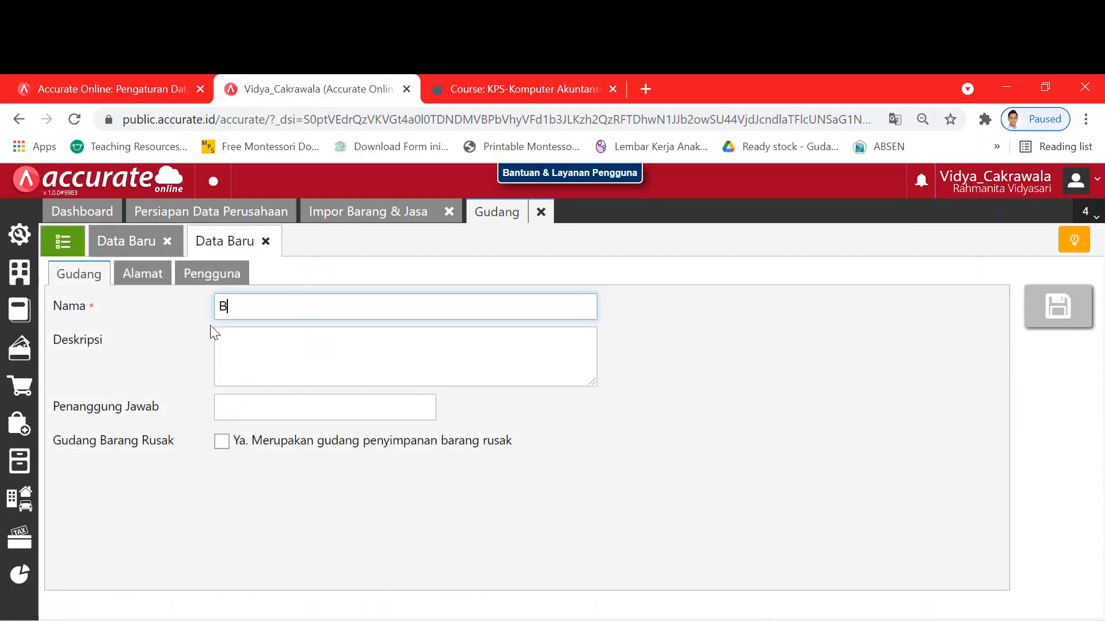
{"action": "type", "text": "elakang"}
{"action": "left_click", "coordinate": [1038, 323]}
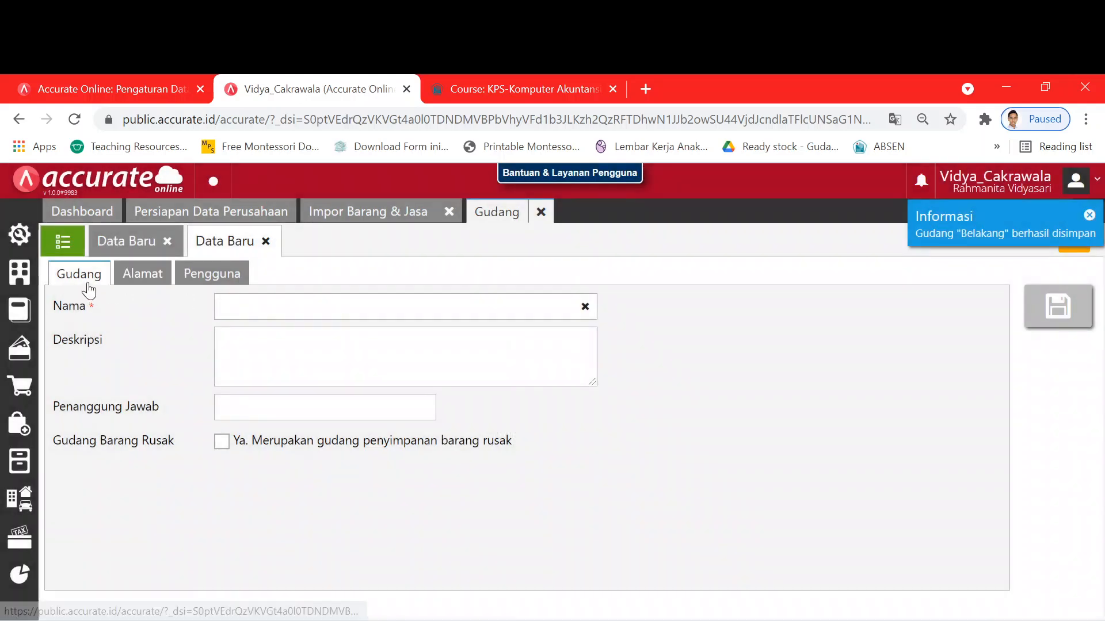
{"action": "left_click", "coordinate": [19, 234]}
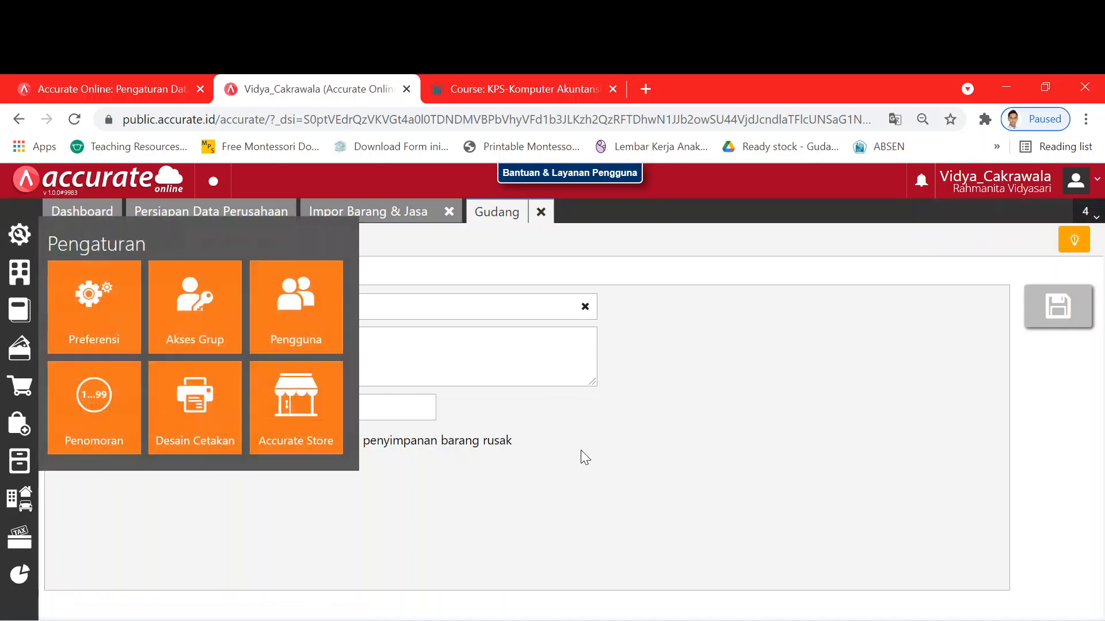
{"action": "left_click", "coordinate": [67, 246]}
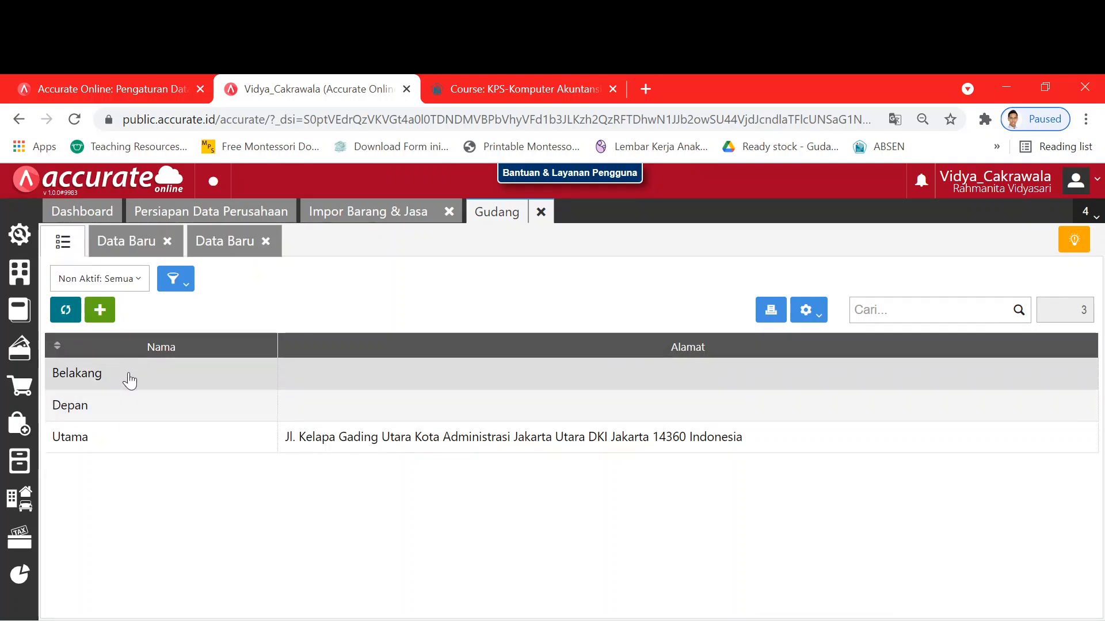
{"action": "left_click", "coordinate": [541, 212]}
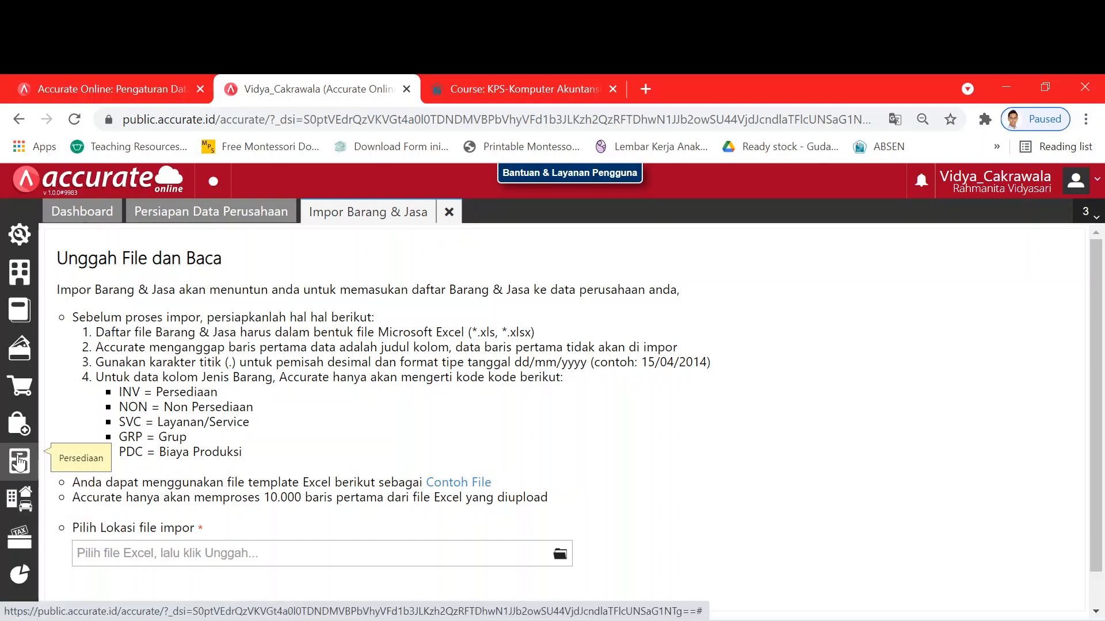
- Close the current item import page and restart Impor Barang & Jasa from Persiapan Data Perusahaan
{"action": "left_click", "coordinate": [19, 464]}
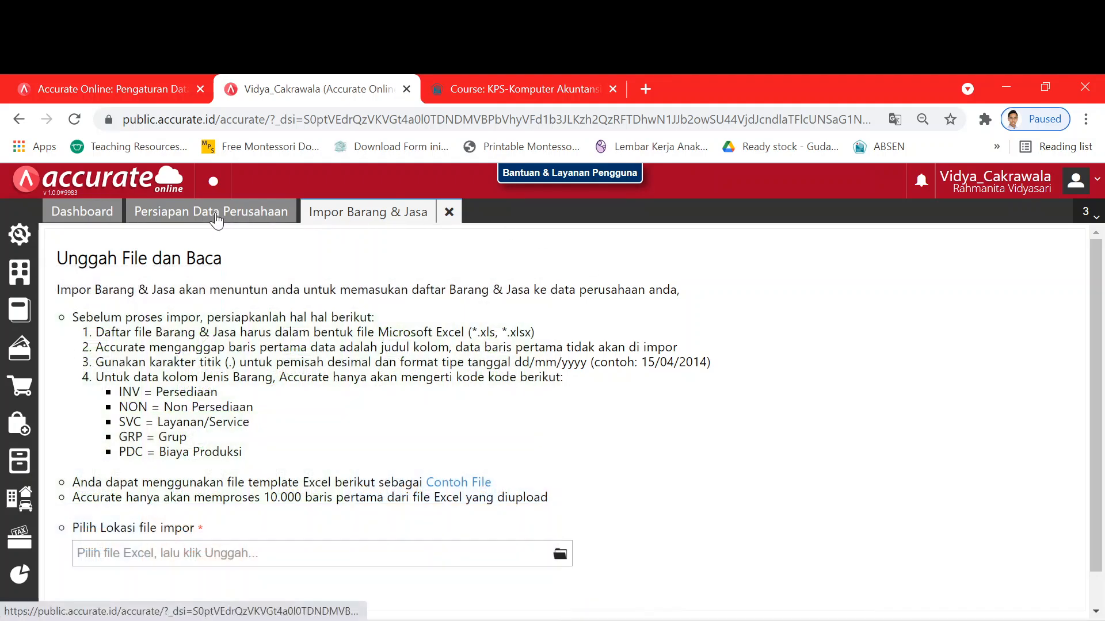
{"action": "left_click", "coordinate": [216, 220]}
{"action": "left_click", "coordinate": [364, 219]}
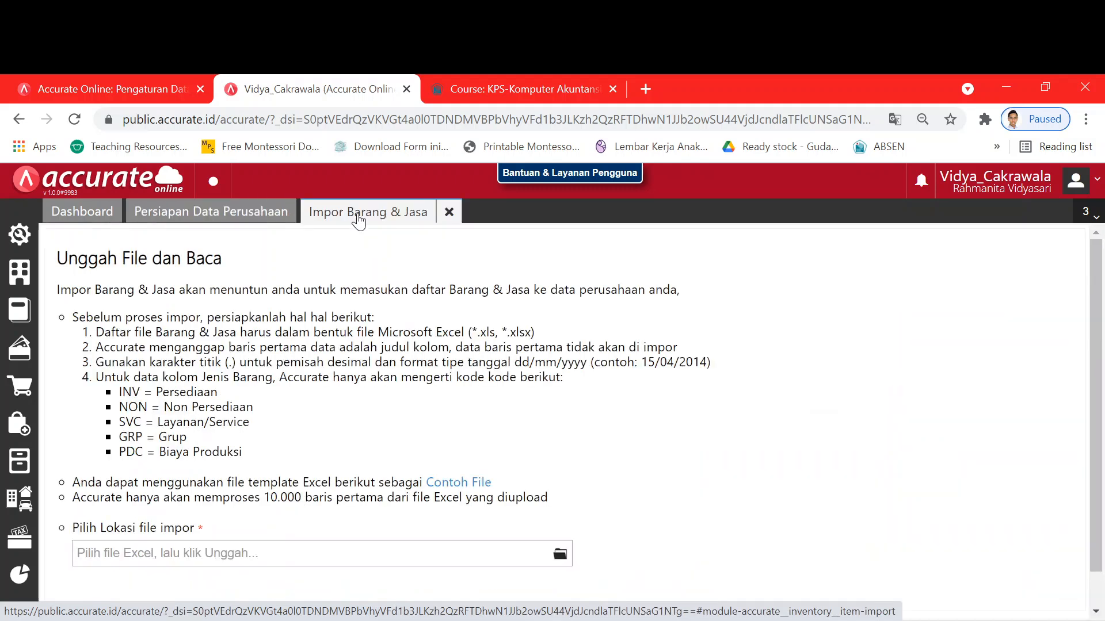
{"action": "left_click", "coordinate": [449, 213]}
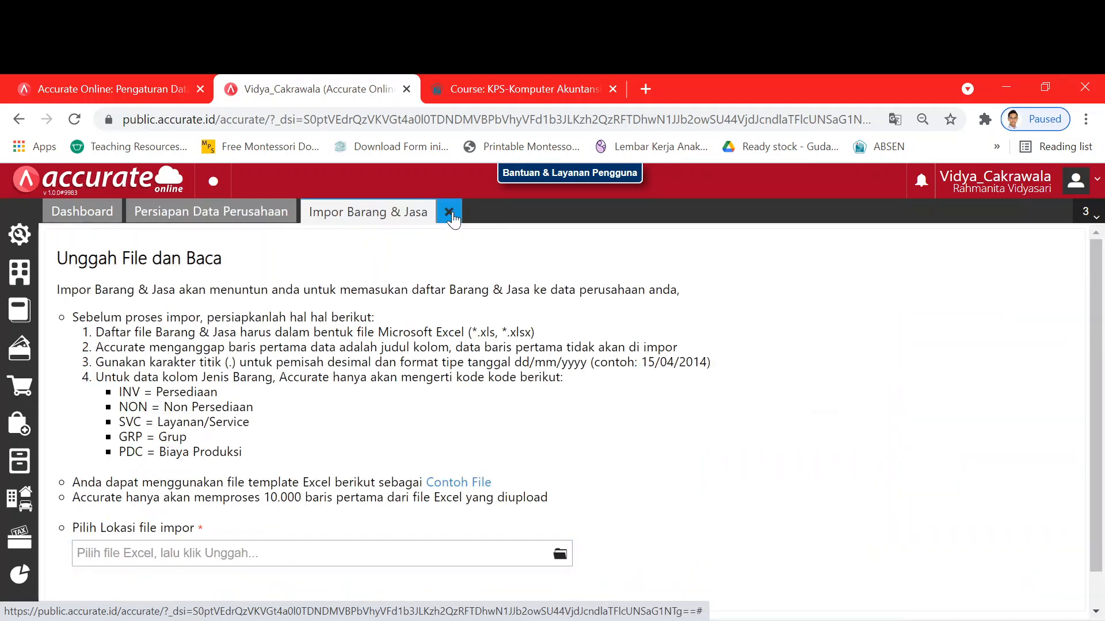
{"action": "scroll", "coordinate": [840, 524], "scroll_direction": "down", "scroll_amount": 1}
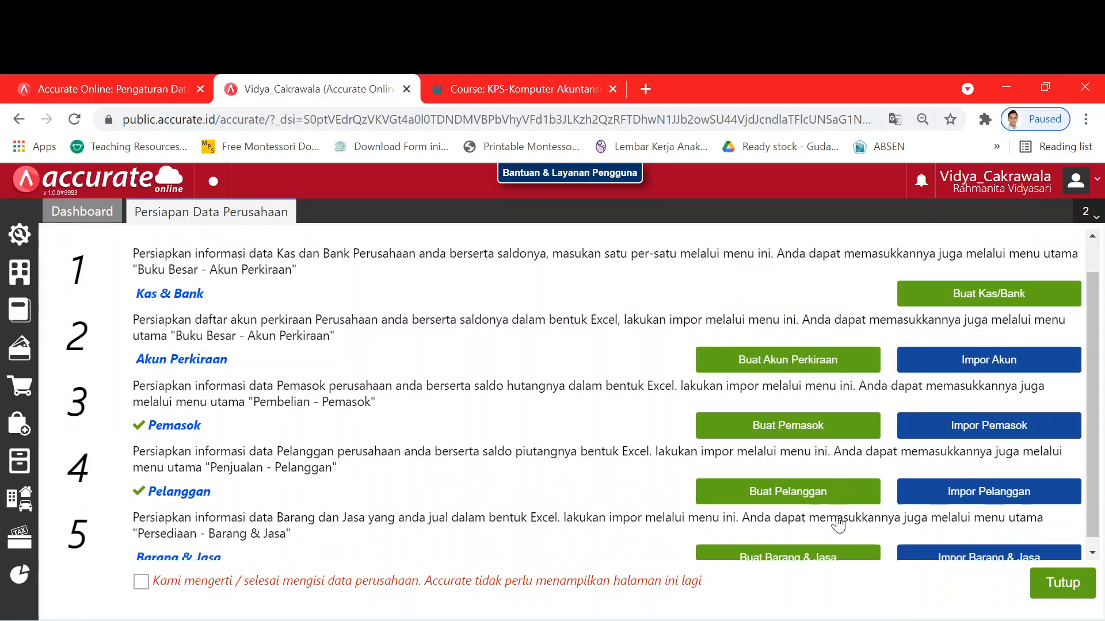
{"action": "left_click", "coordinate": [1001, 546]}
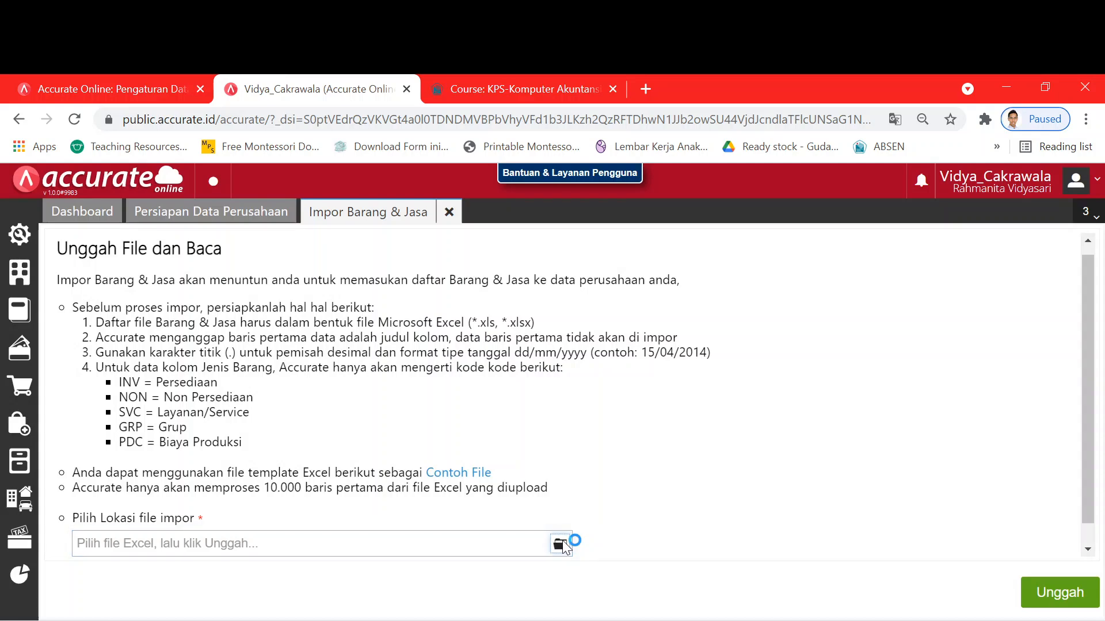
- Choose the 4.Daftar Barang Excel file and upload it to reach column mapping
{"action": "left_click", "coordinate": [560, 542]}
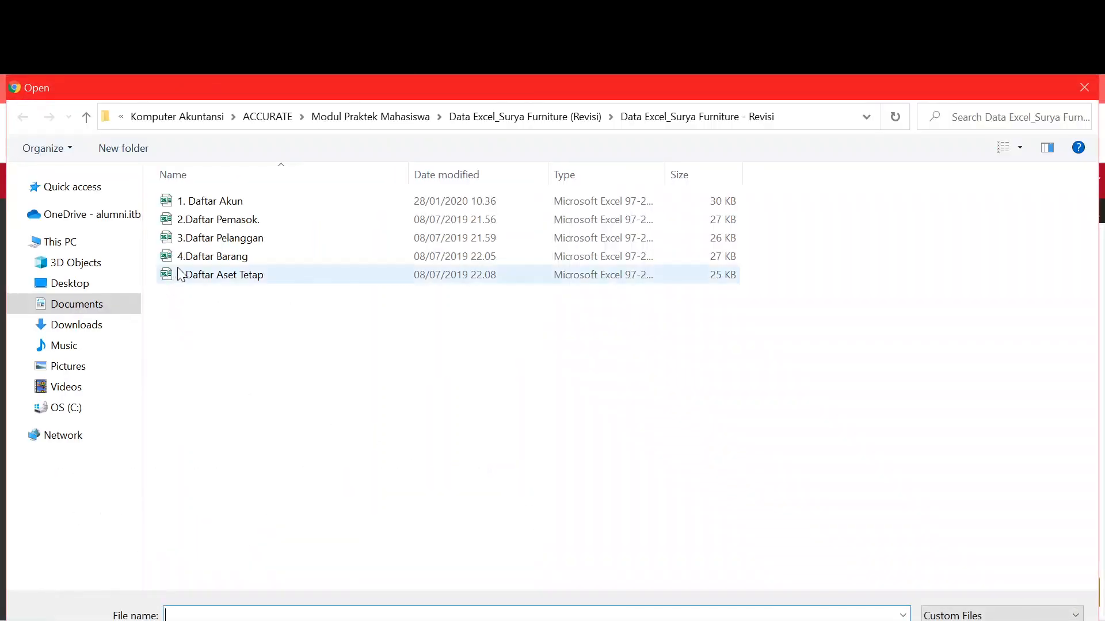
{"action": "left_click", "coordinate": [220, 258]}
{"action": "key", "text": "Return"}
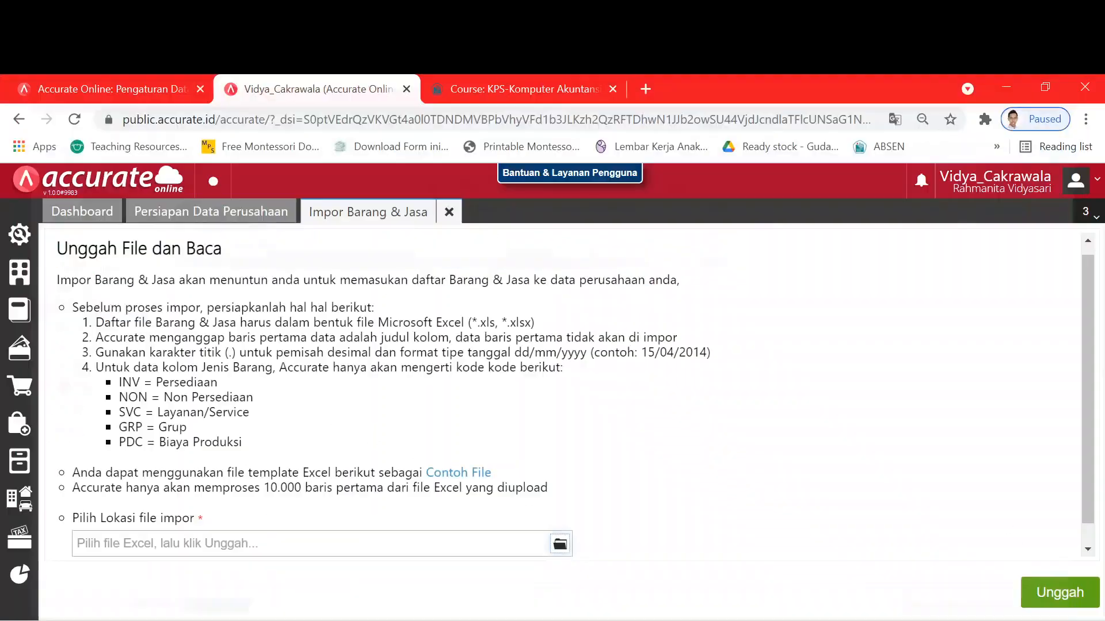
{"action": "left_click", "coordinate": [1035, 593]}
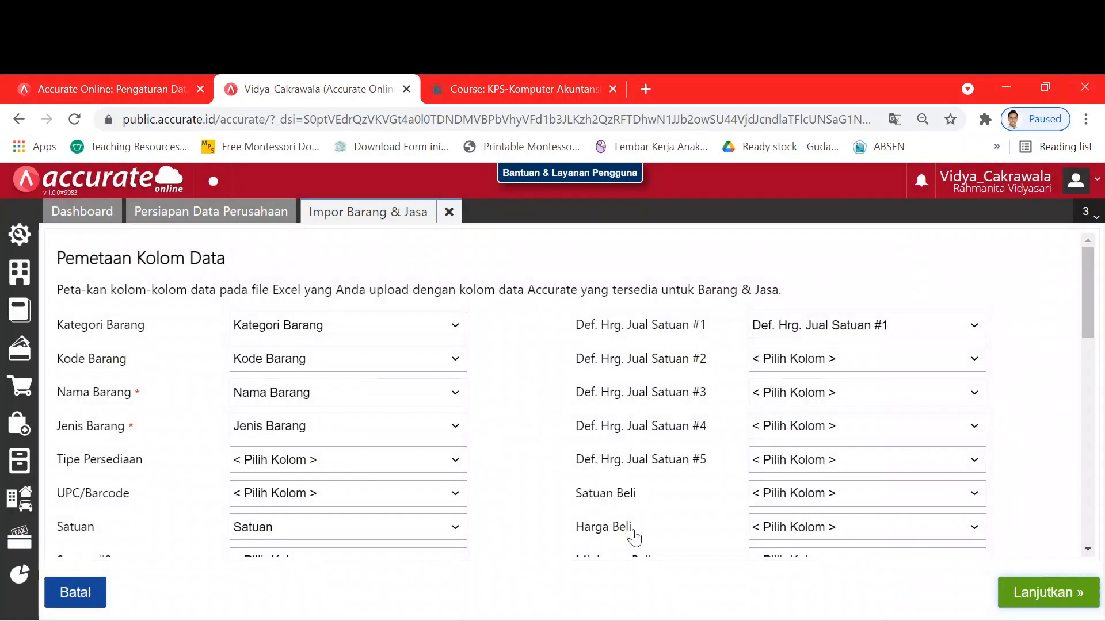
- Accept the column mapping, tick 'Lakukan update data', and run the import of 12 item records
{"action": "left_click", "coordinate": [1058, 593]}
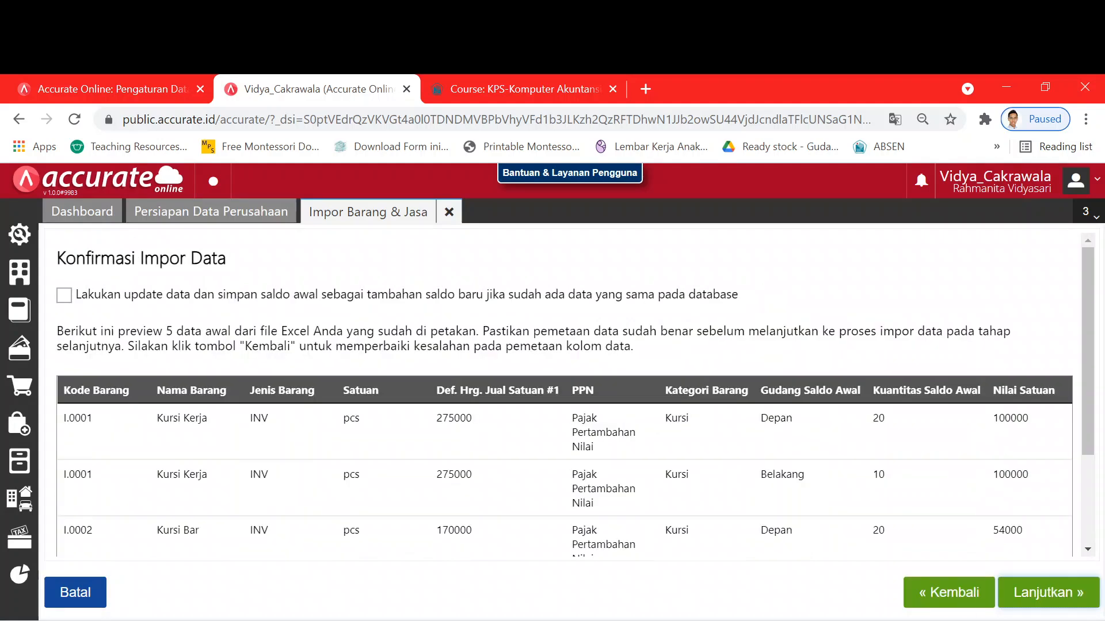
{"action": "key", "text": "alt+Tab"}
{"action": "scroll", "coordinate": [850, 539], "scroll_direction": "down", "scroll_amount": 5}
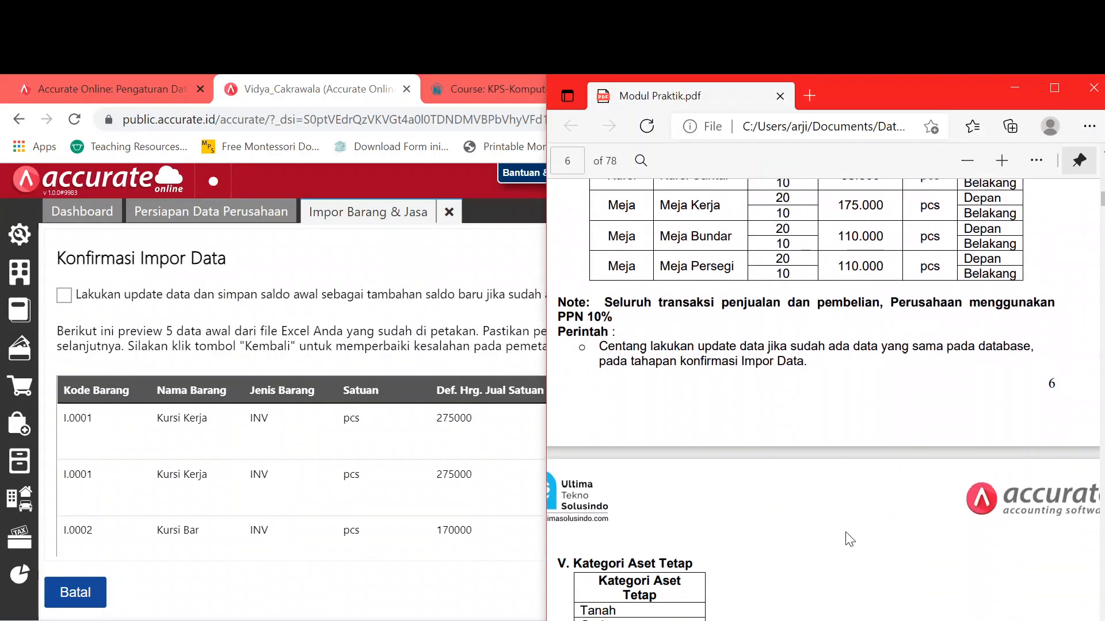
{"action": "scroll", "coordinate": [849, 539], "scroll_direction": "up", "scroll_amount": 5}
{"action": "scroll", "coordinate": [850, 539], "scroll_direction": "up", "scroll_amount": 1}
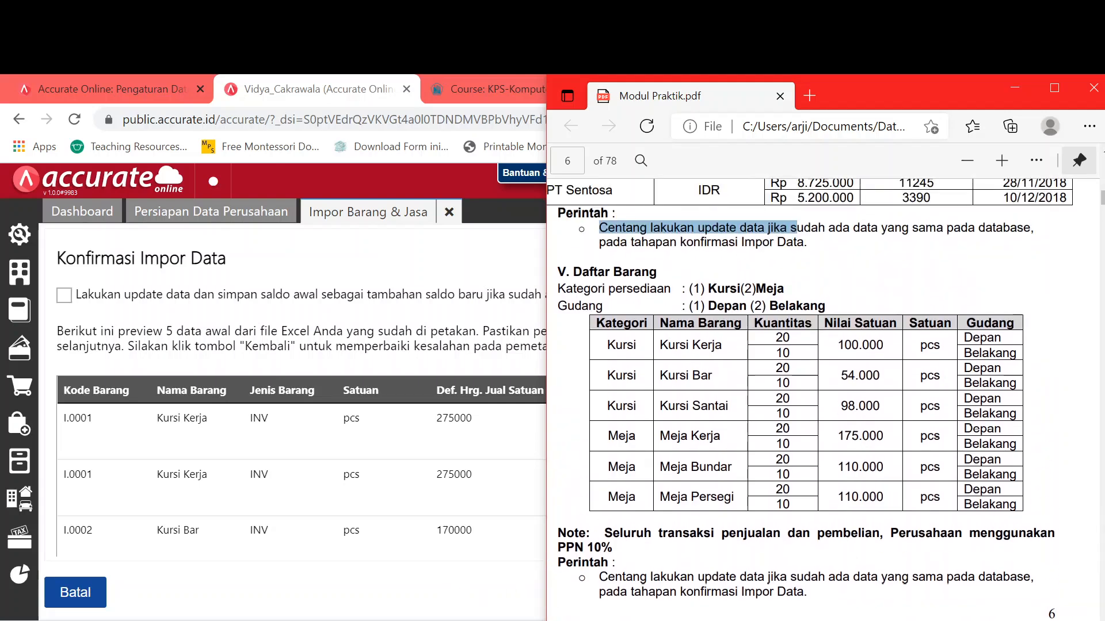
{"action": "left_click", "coordinate": [64, 295]}
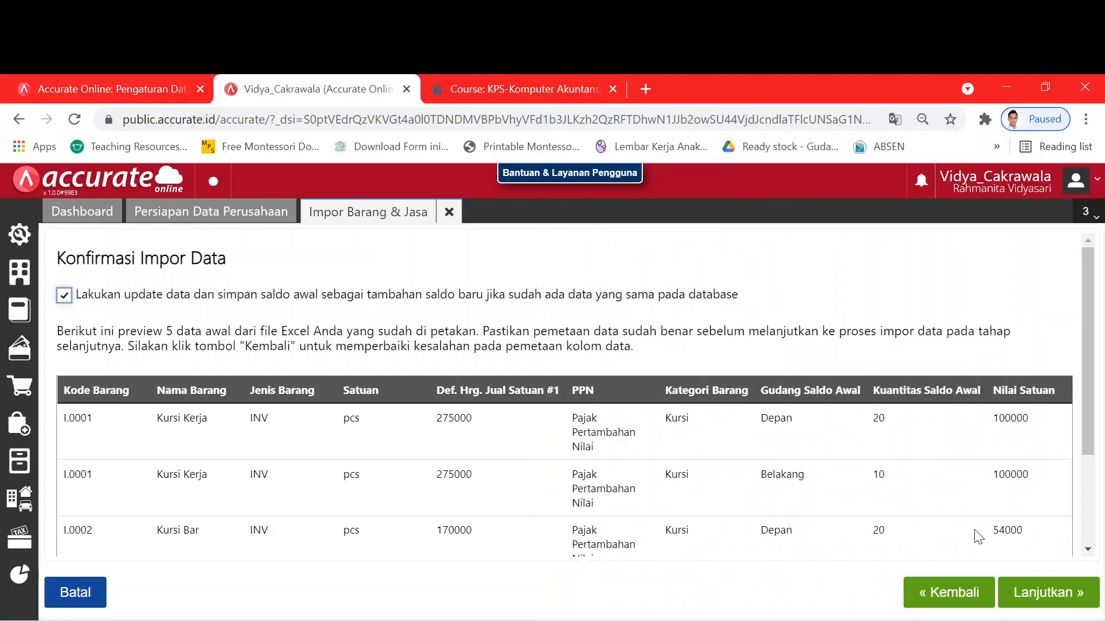
{"action": "left_click", "coordinate": [1029, 599]}
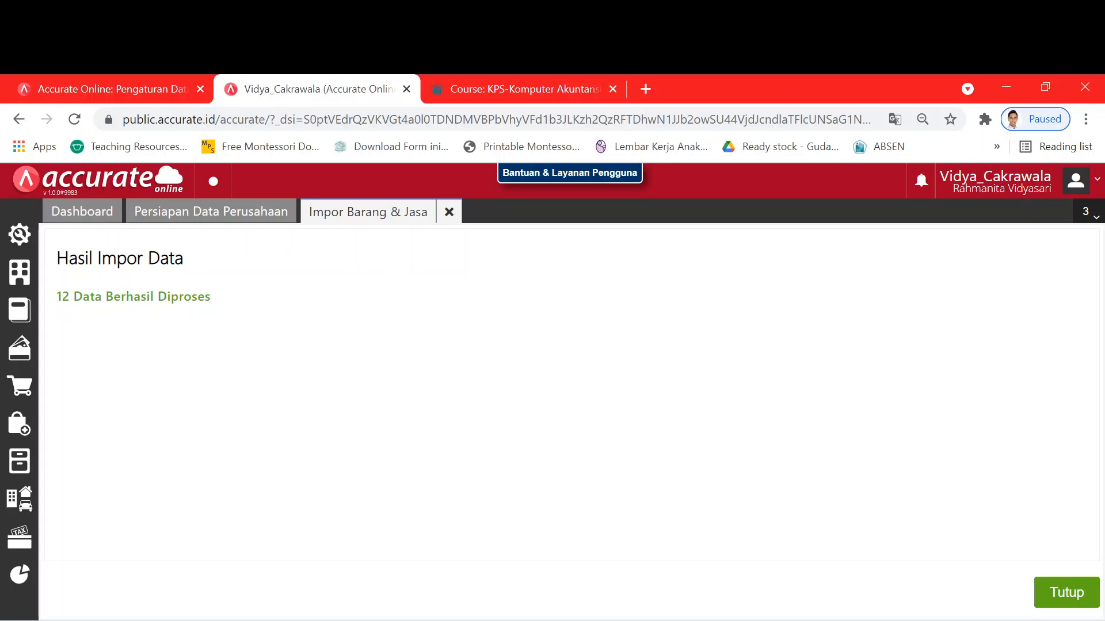
- Close the Hasil Impor Data results, then open and discard the Buat Kas/Bank form unsaved
{"action": "left_click", "coordinate": [1064, 594]}
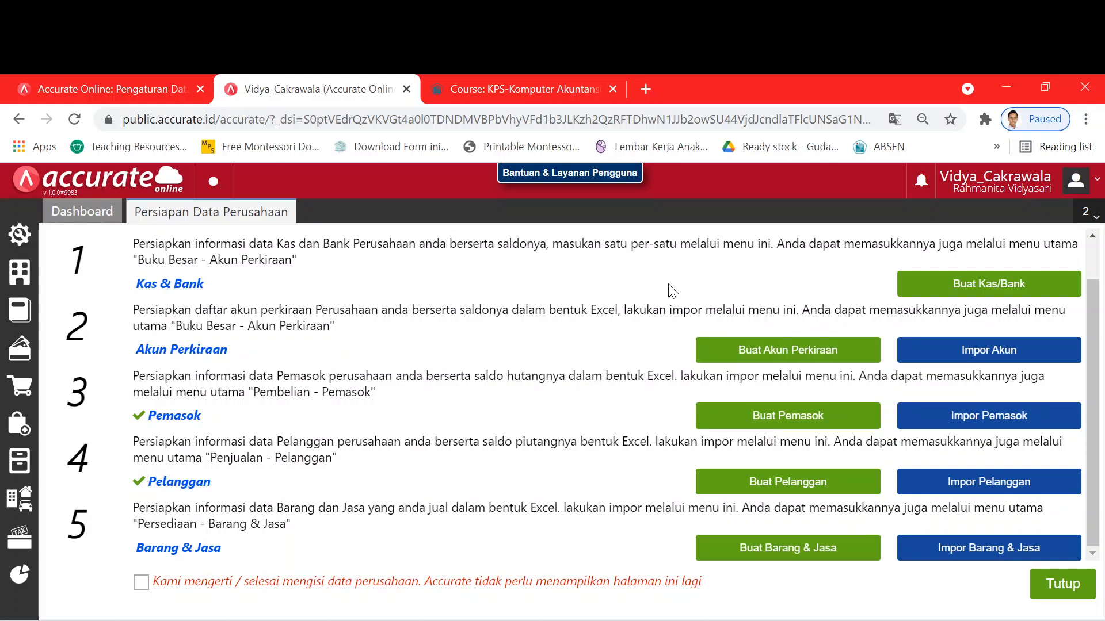
{"action": "left_click", "coordinate": [1000, 283]}
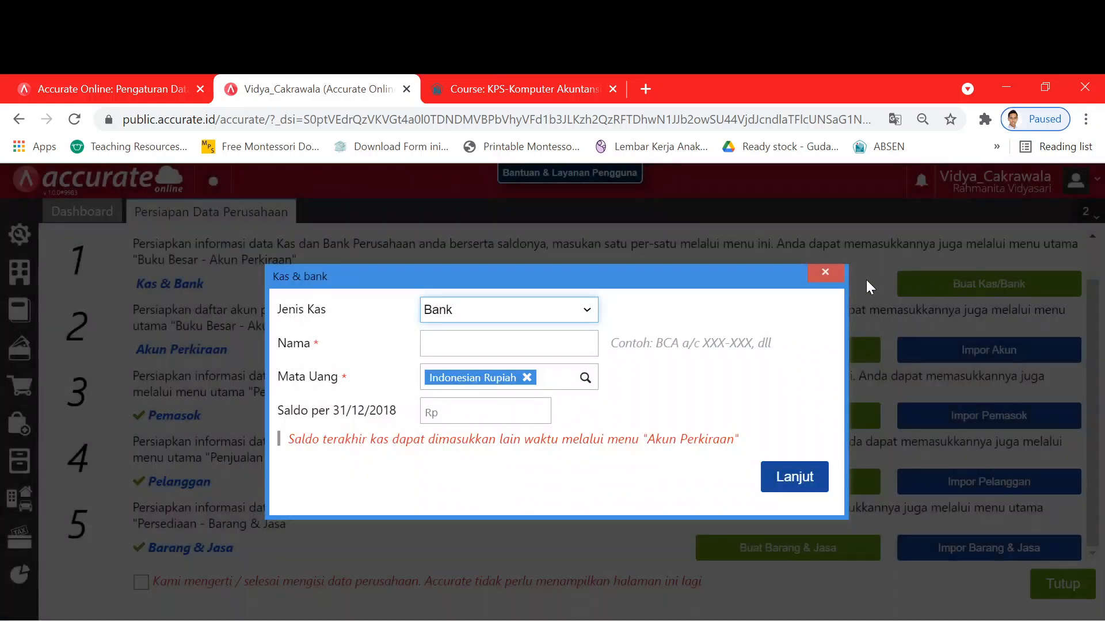
{"action": "left_click", "coordinate": [825, 273]}
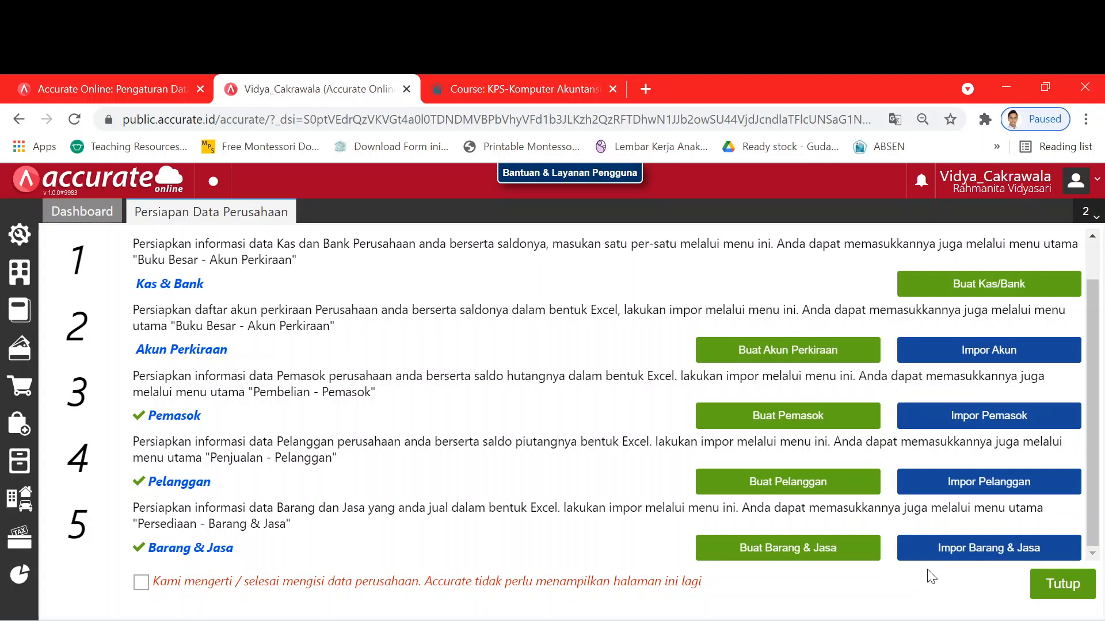
- Close Persiapan Data Perusahaan and find the module's fixed-asset categories Tanah, Gedung and Peralatan on page 7
{"action": "left_click", "coordinate": [1051, 591]}
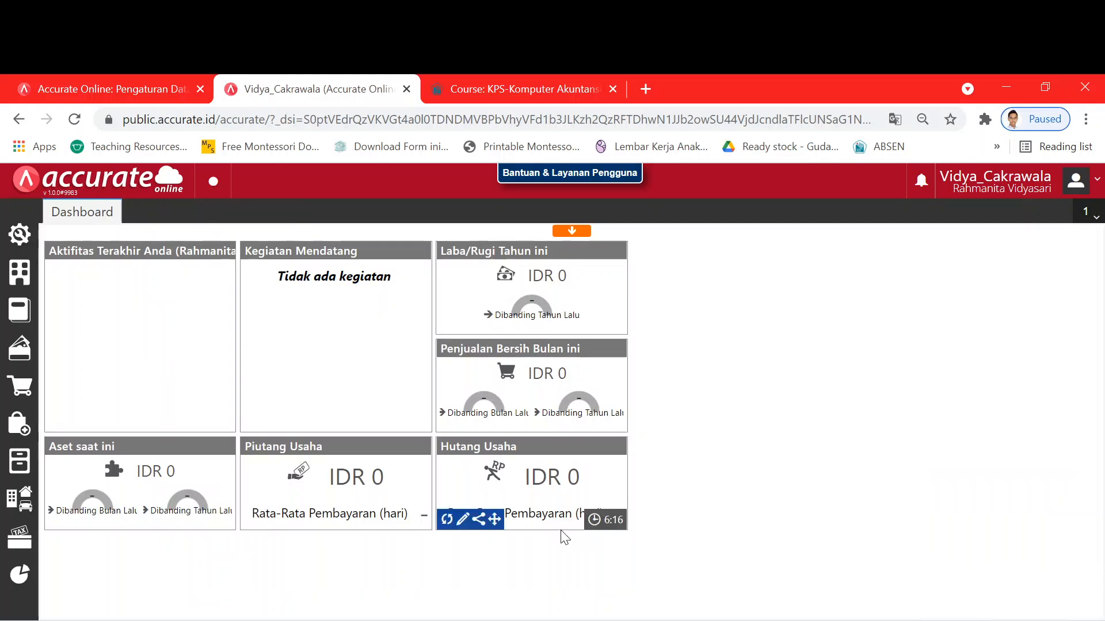
{"action": "key", "text": "alt+Tab"}
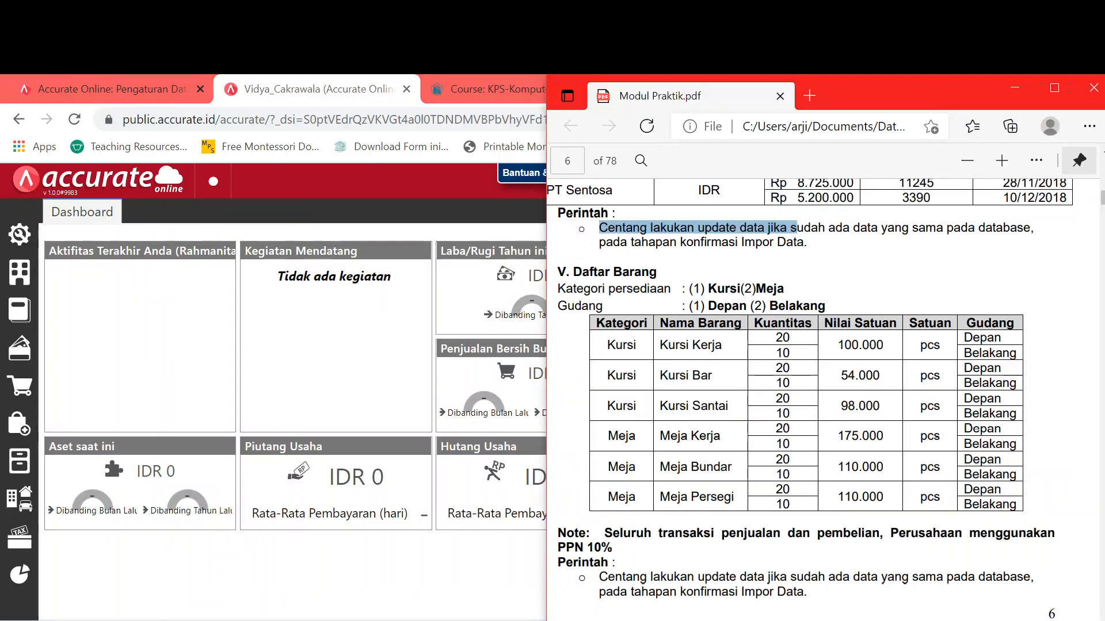
{"action": "scroll", "coordinate": [841, 491], "scroll_direction": "down", "scroll_amount": 10}
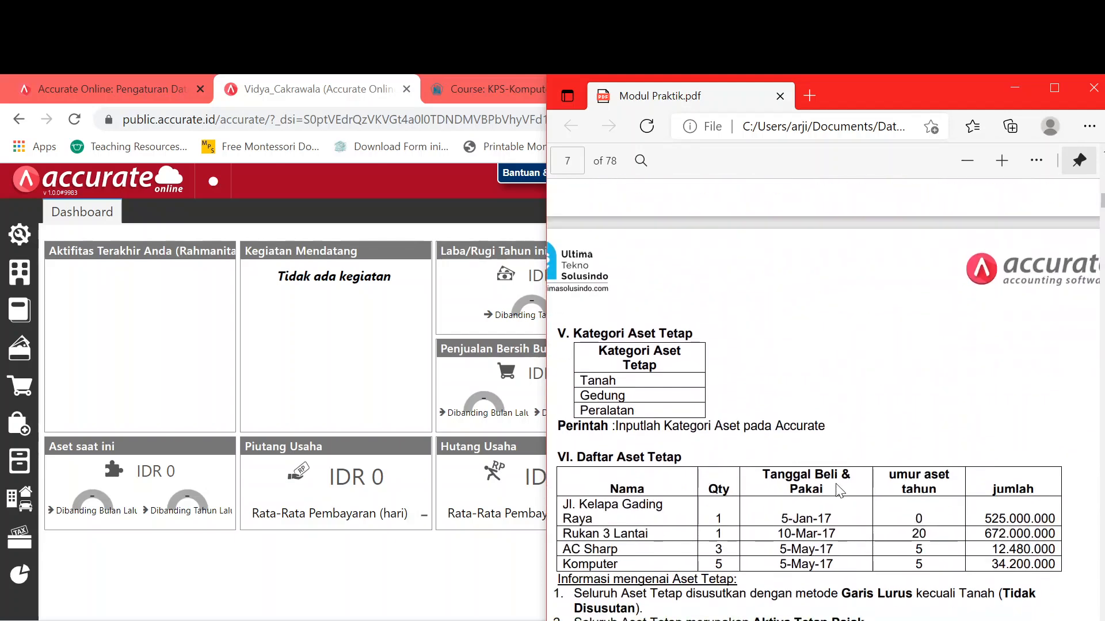
{"action": "scroll", "coordinate": [840, 491], "scroll_direction": "up", "scroll_amount": 4}
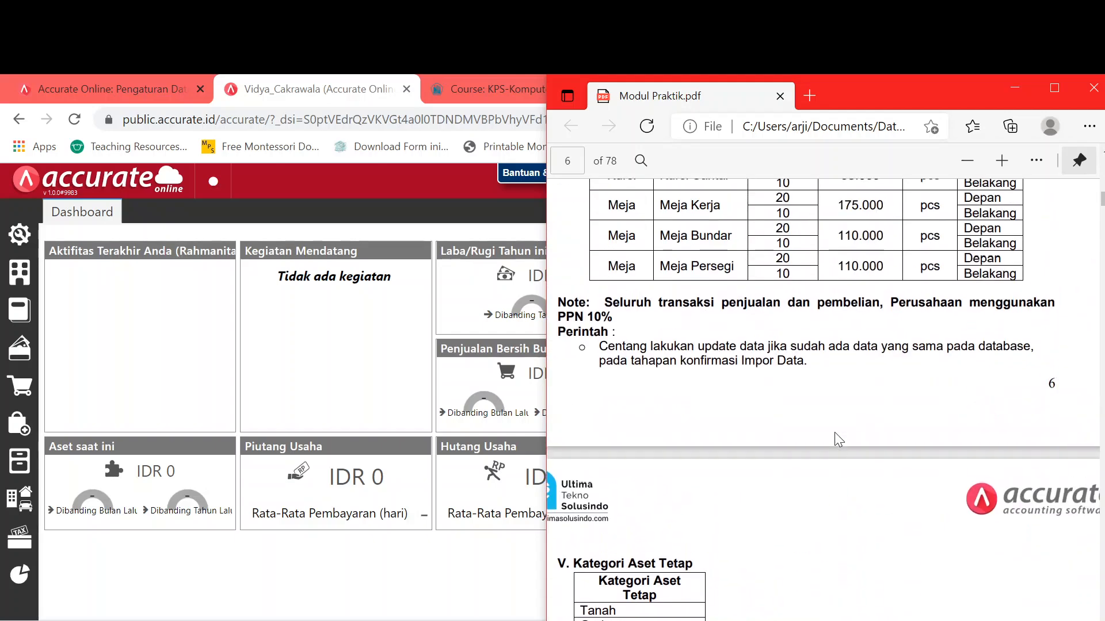
{"action": "scroll", "coordinate": [838, 440], "scroll_direction": "up", "scroll_amount": 3}
{"action": "scroll", "coordinate": [827, 467], "scroll_direction": "up", "scroll_amount": 2}
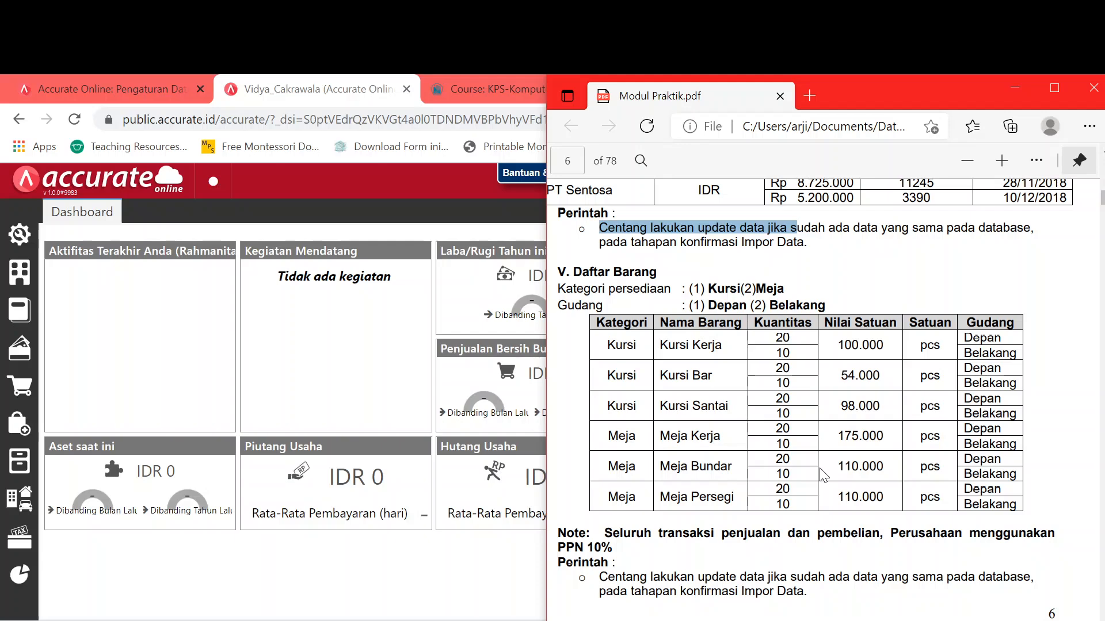
{"action": "scroll", "coordinate": [823, 475], "scroll_direction": "down", "scroll_amount": 10}
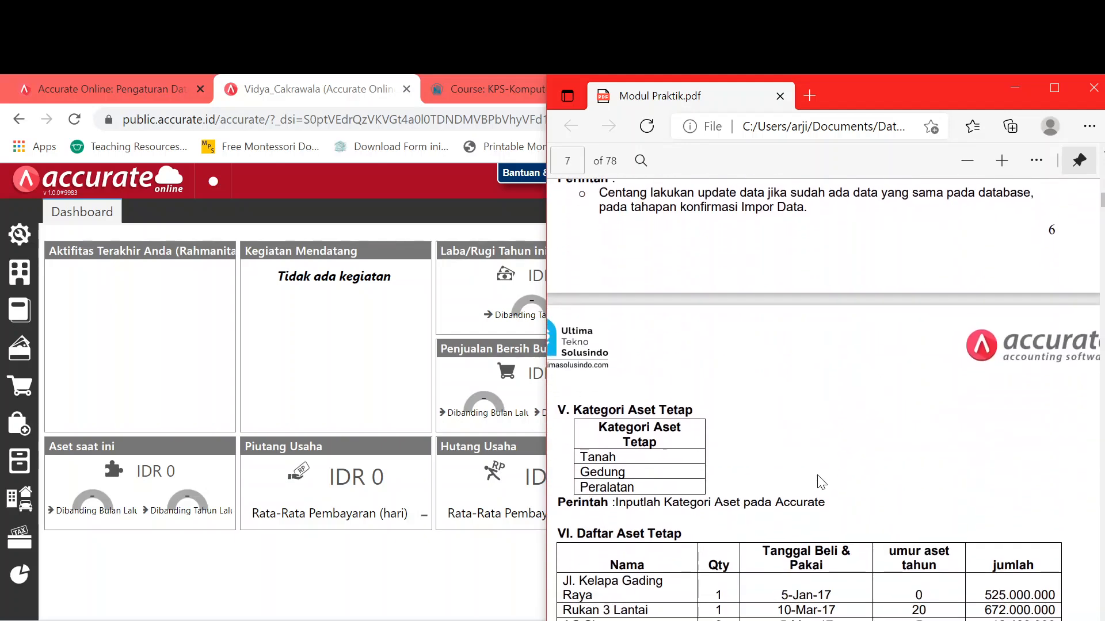
{"action": "scroll", "coordinate": [821, 482], "scroll_direction": "down", "scroll_amount": 2}
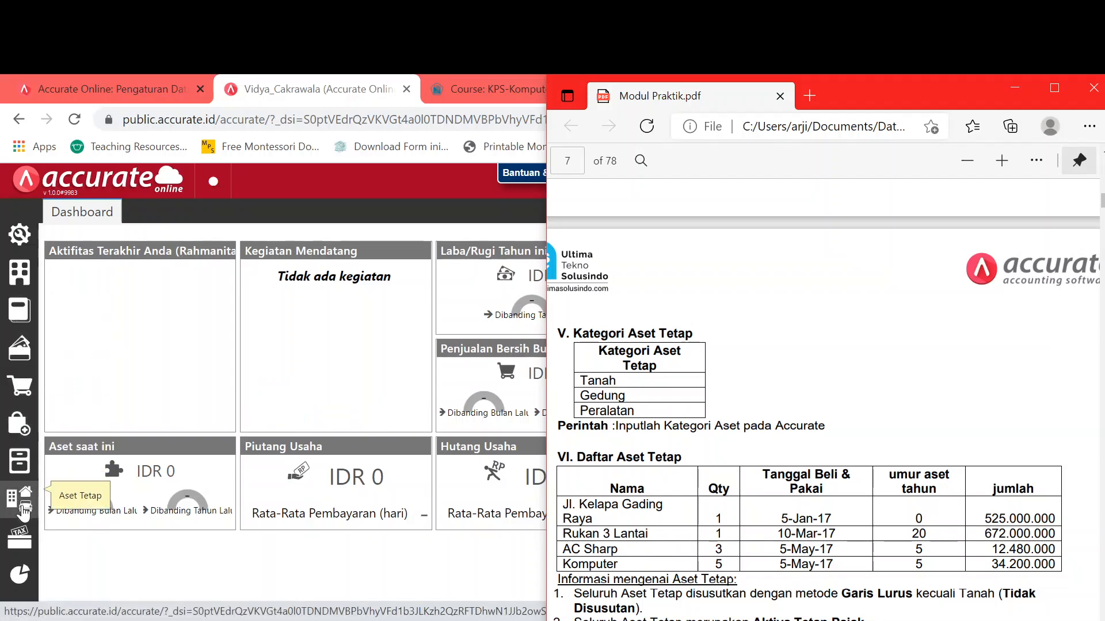
{"action": "left_click", "coordinate": [24, 510]}
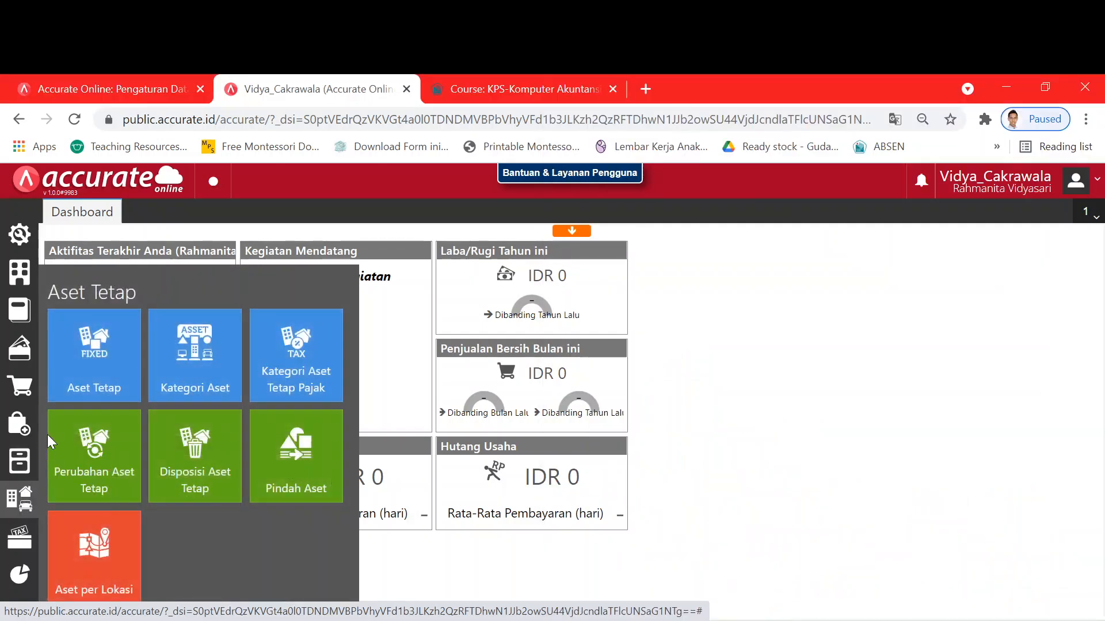
- Open a new fixed asset entry form from the Aset Tetap tile
{"action": "left_click", "coordinate": [92, 381]}
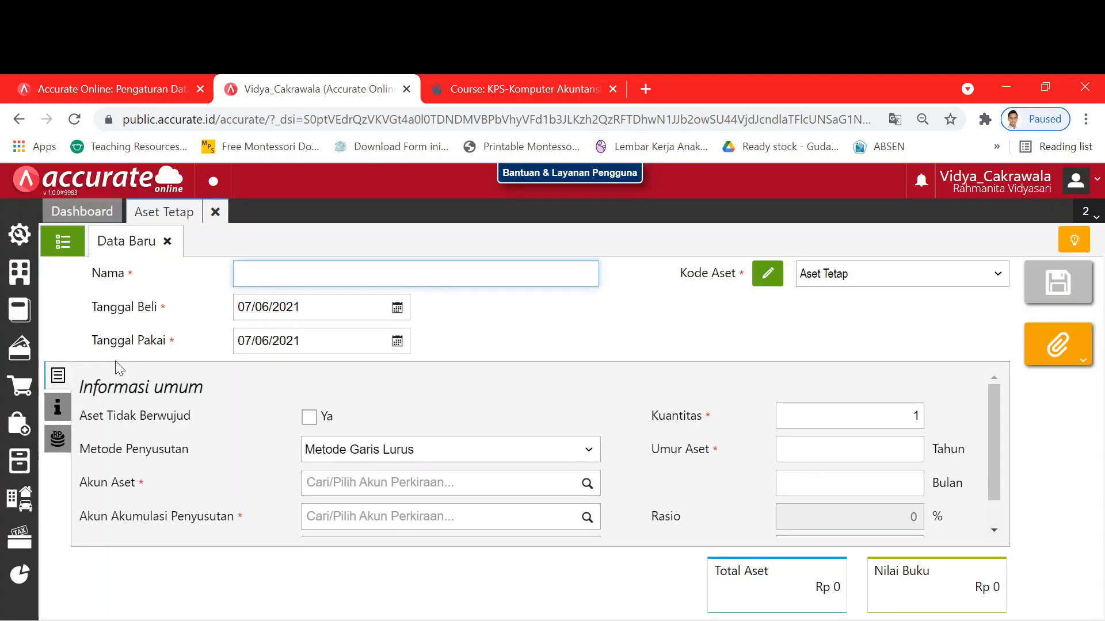
{"action": "key", "text": "alt+Tab"}
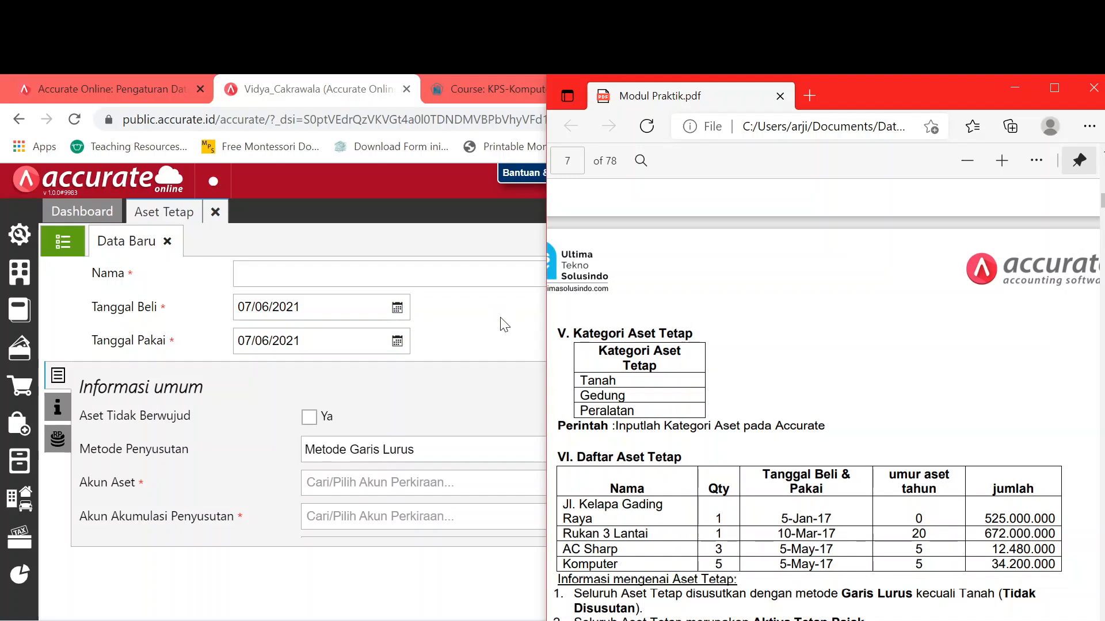
{"action": "key", "text": "alt+Tab"}
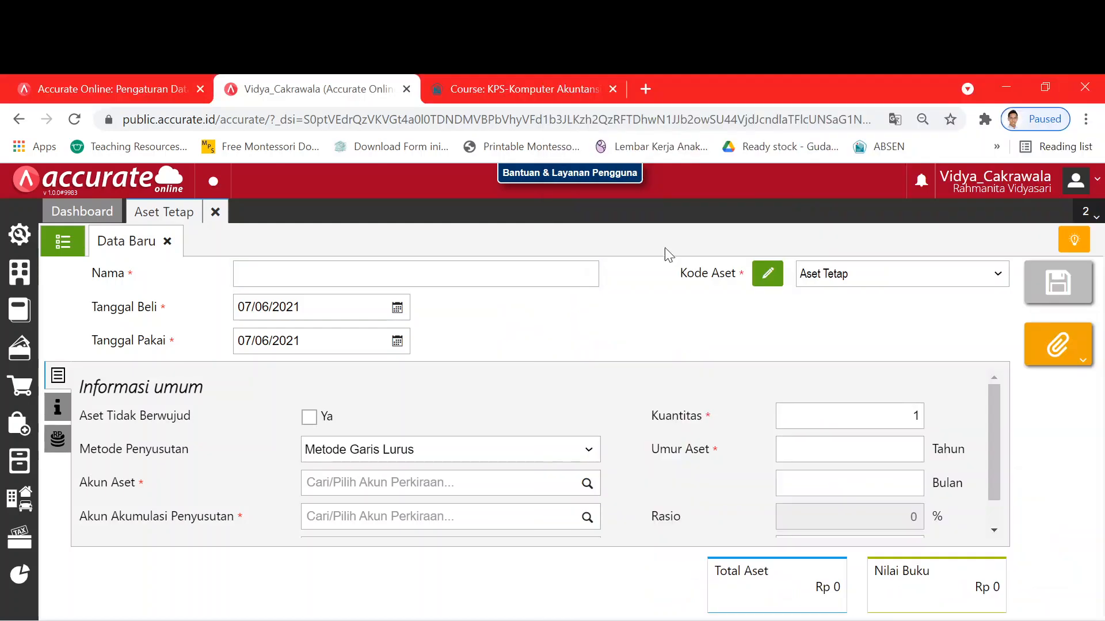
- Tile the Accurate browser window and the module PDF side by side
{"action": "left_click", "coordinate": [1048, 88]}
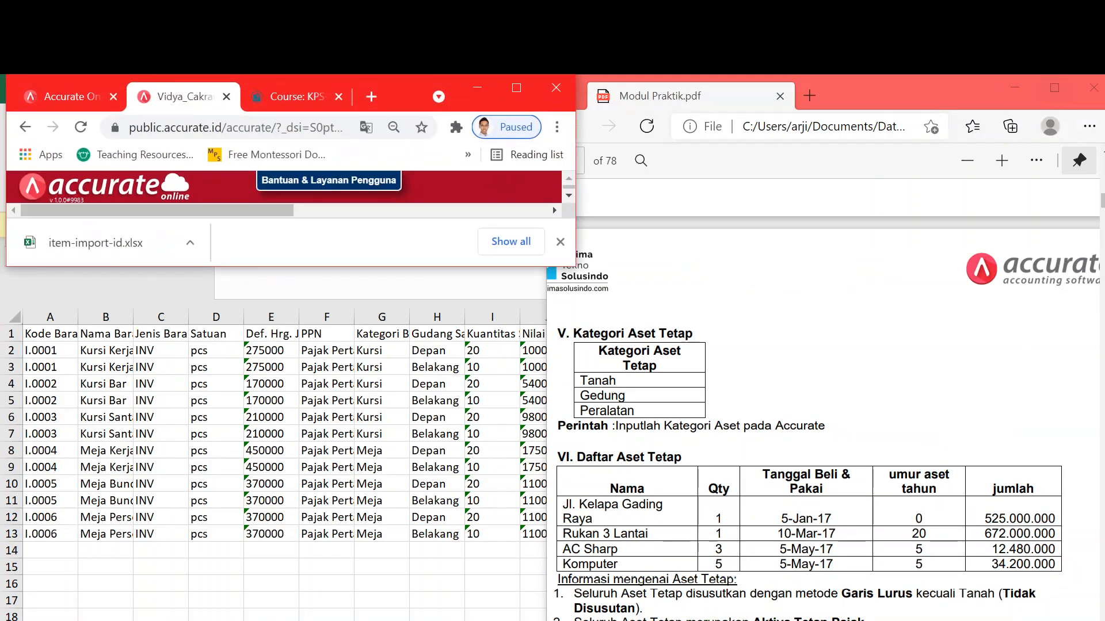
{"action": "left_click_drag", "start_coordinate": [404, 267], "coordinate": [404, 616]}
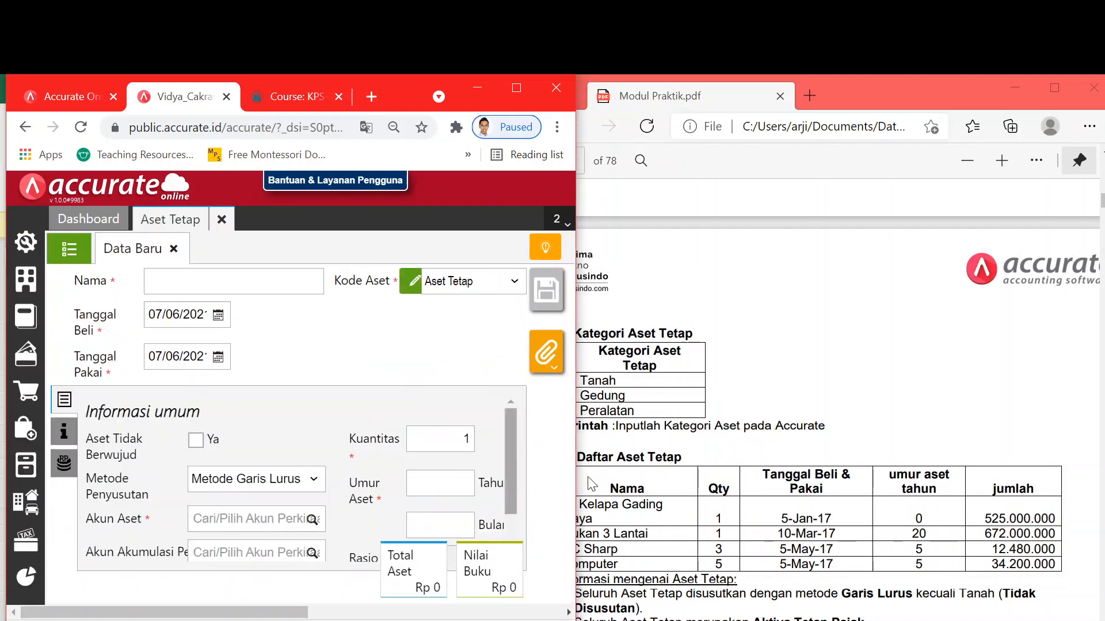
{"action": "left_click", "coordinate": [852, 422]}
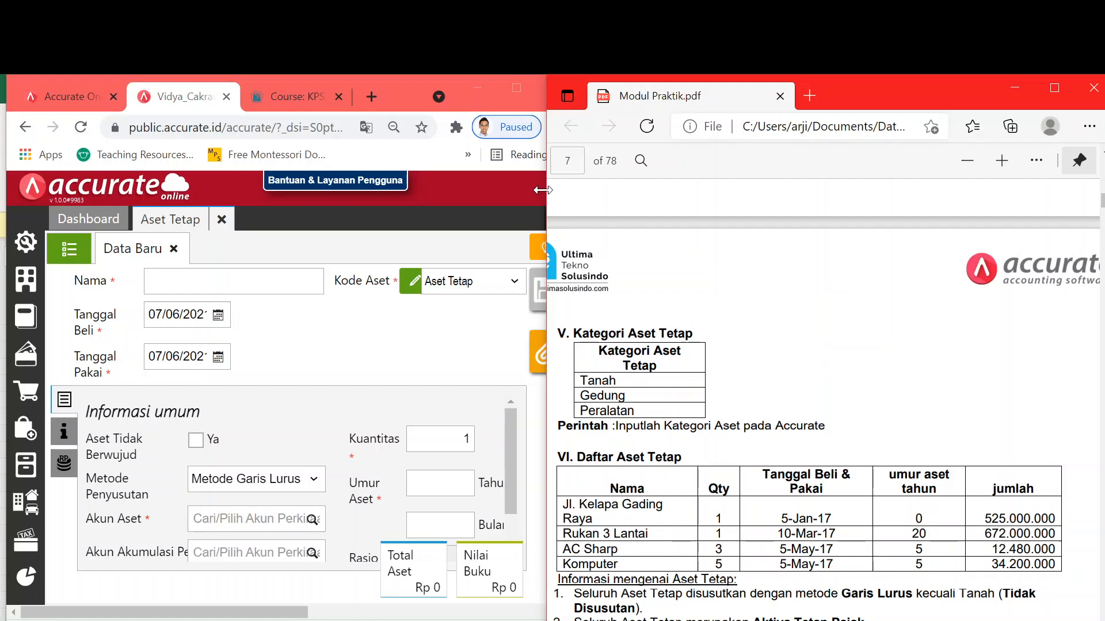
{"action": "left_click_drag", "start_coordinate": [548, 193], "coordinate": [827, 210]}
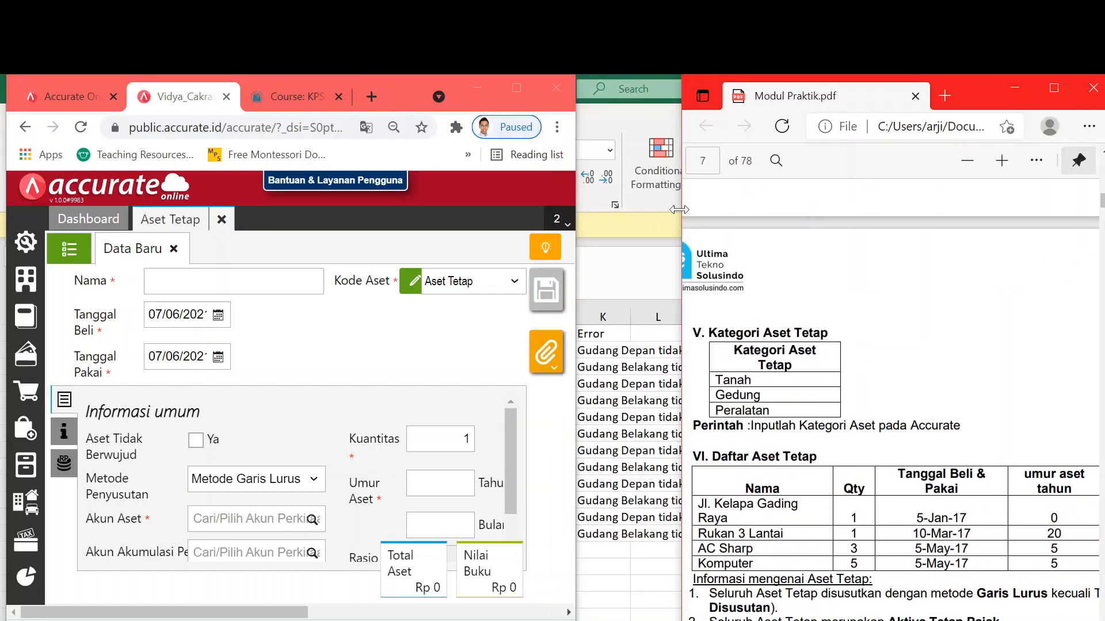
{"action": "mouse_move", "coordinate": [679, 210]}
{"action": "left_mouse_down"}
{"action": "mouse_move", "coordinate": [697, 197]}
{"action": "mouse_move", "coordinate": [682, 195]}
{"action": "left_mouse_up"}
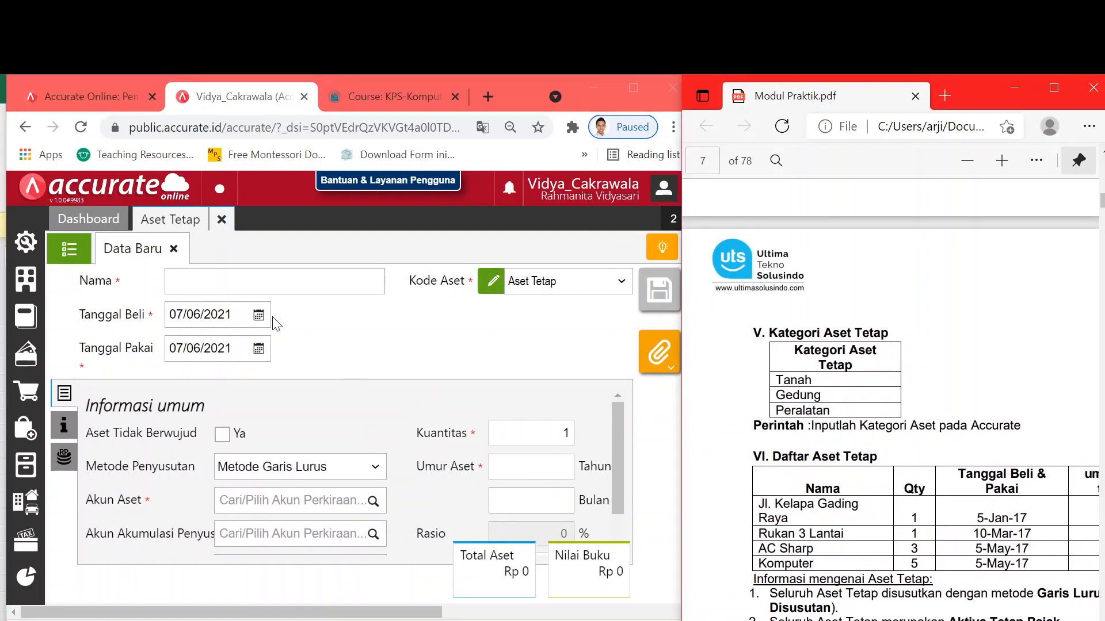
{"action": "left_click", "coordinate": [67, 255]}
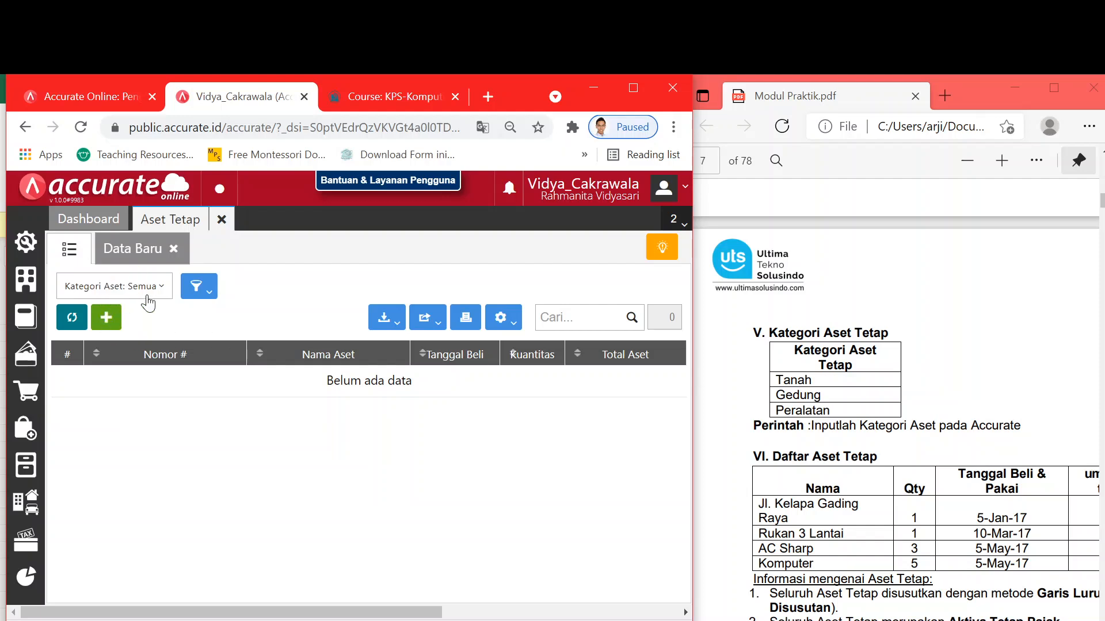
- Check the empty Kategori Aset filter, then discard the new fixed asset forms unsaved
{"action": "left_click", "coordinate": [167, 293]}
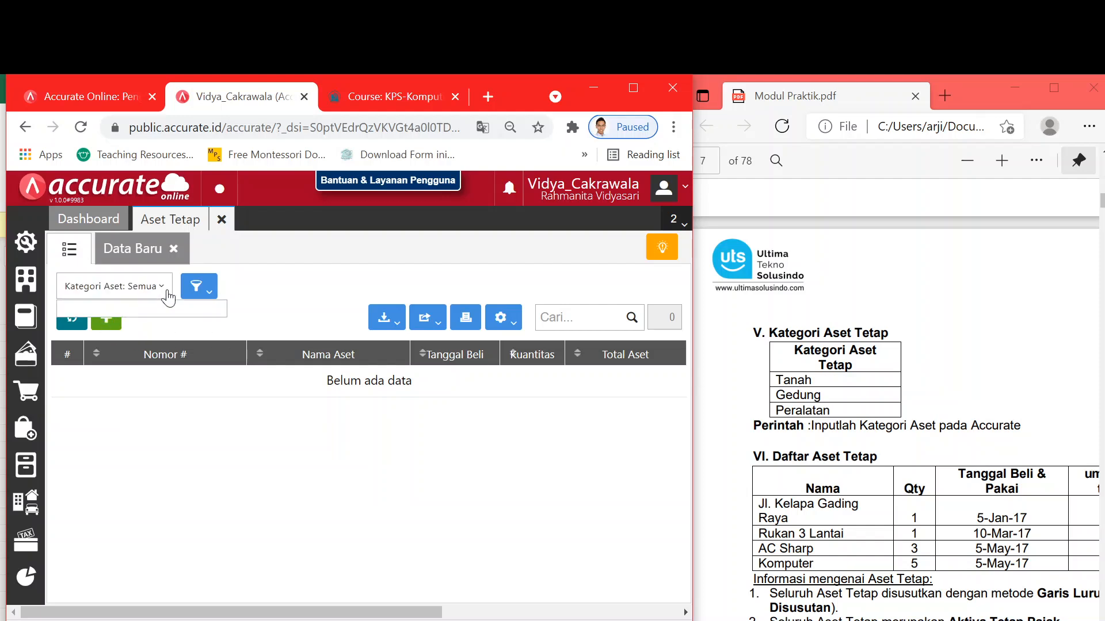
{"action": "left_click", "coordinate": [167, 293]}
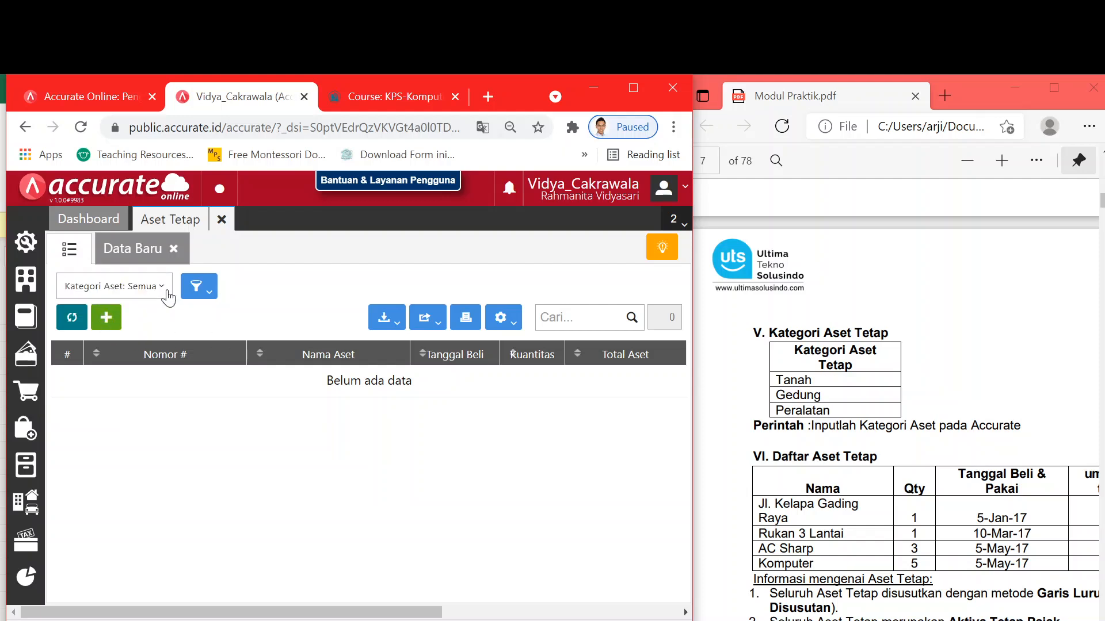
{"action": "left_click", "coordinate": [107, 318]}
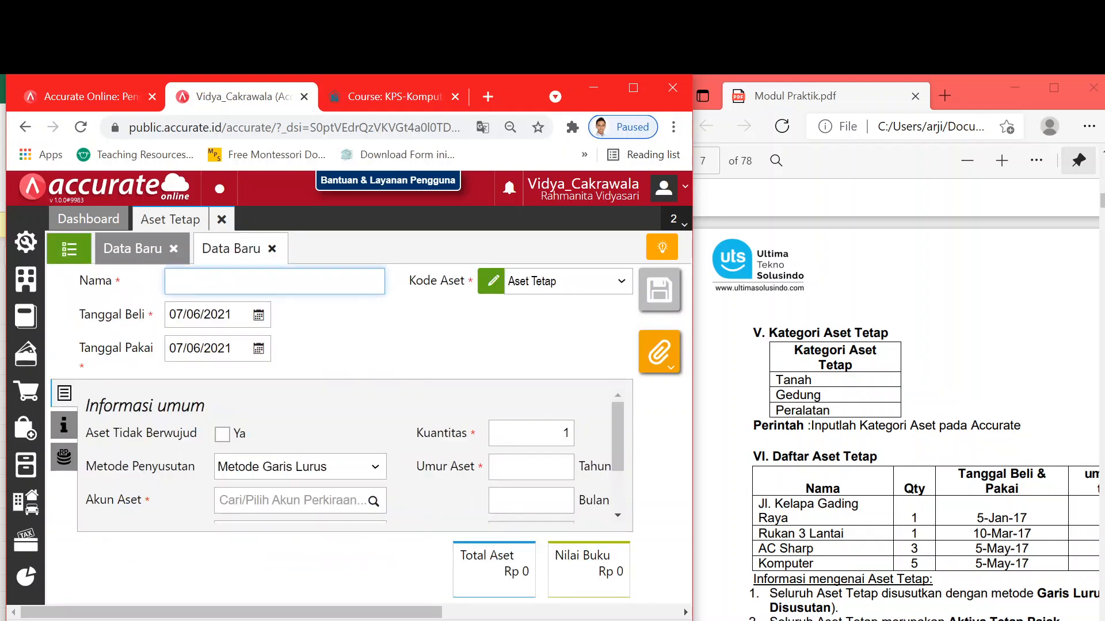
{"action": "left_click", "coordinate": [173, 248]}
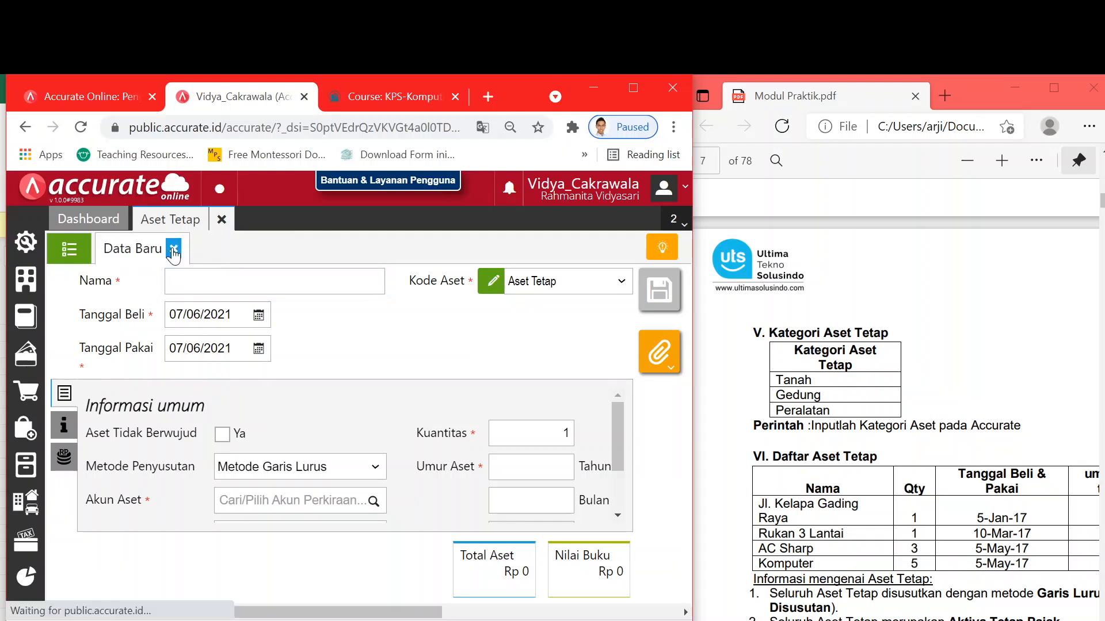
{"action": "left_click", "coordinate": [173, 248]}
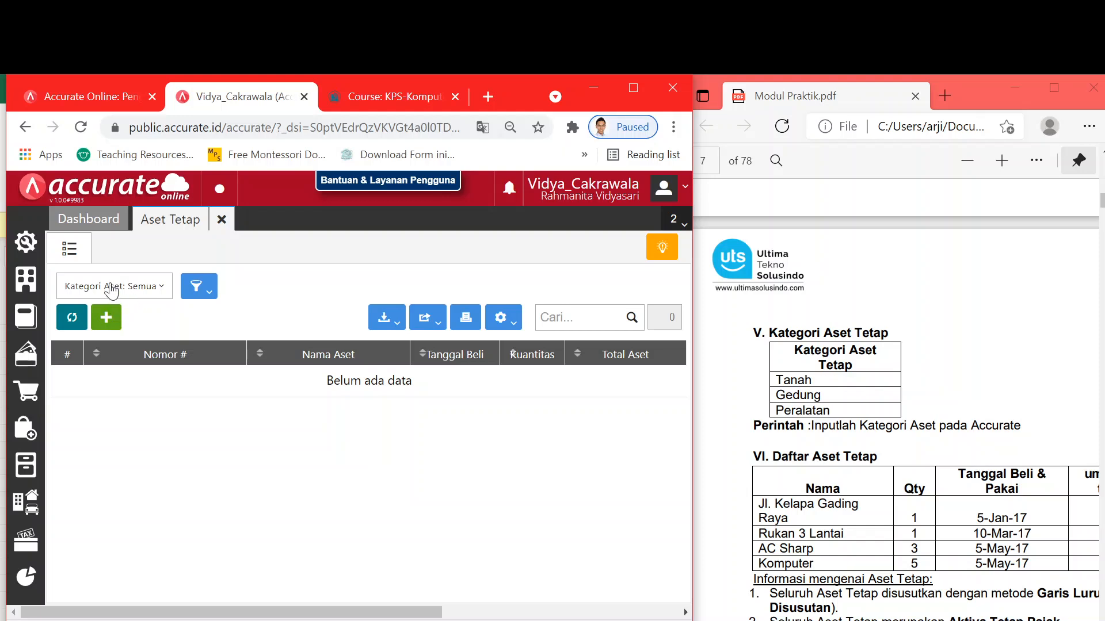
{"action": "left_click", "coordinate": [102, 318]}
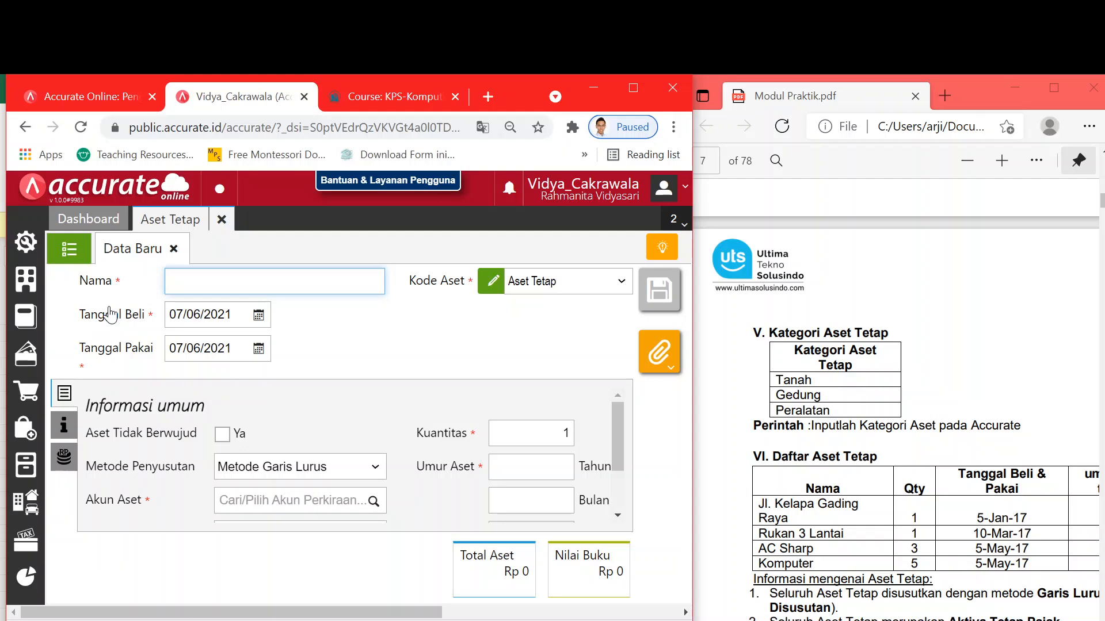
{"action": "left_click", "coordinate": [173, 249]}
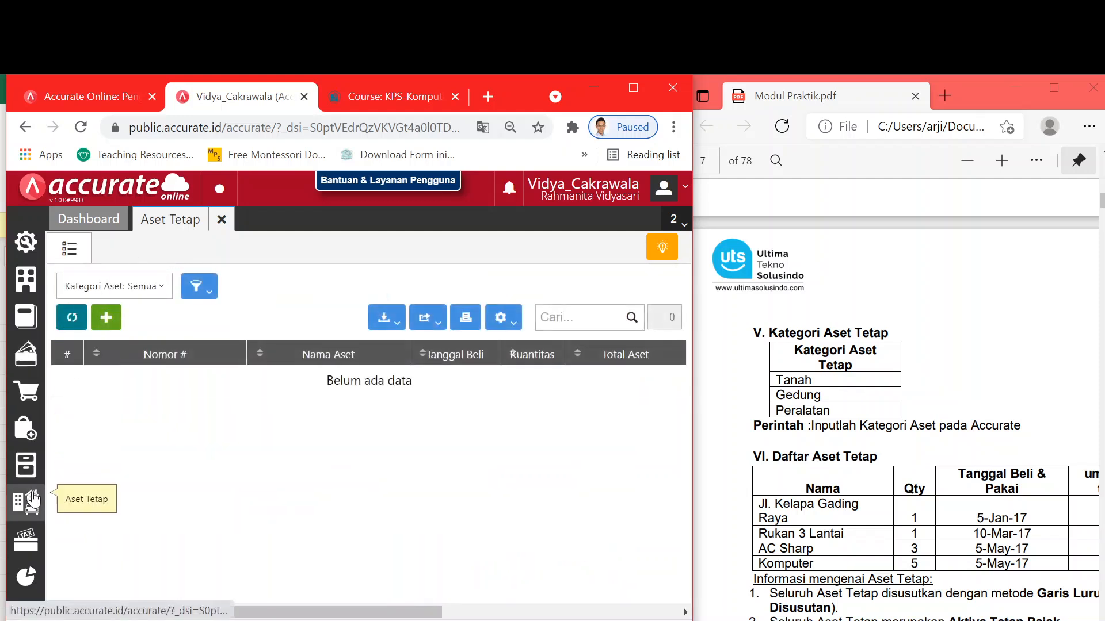
{"action": "mouse_move", "coordinate": [33, 501]}
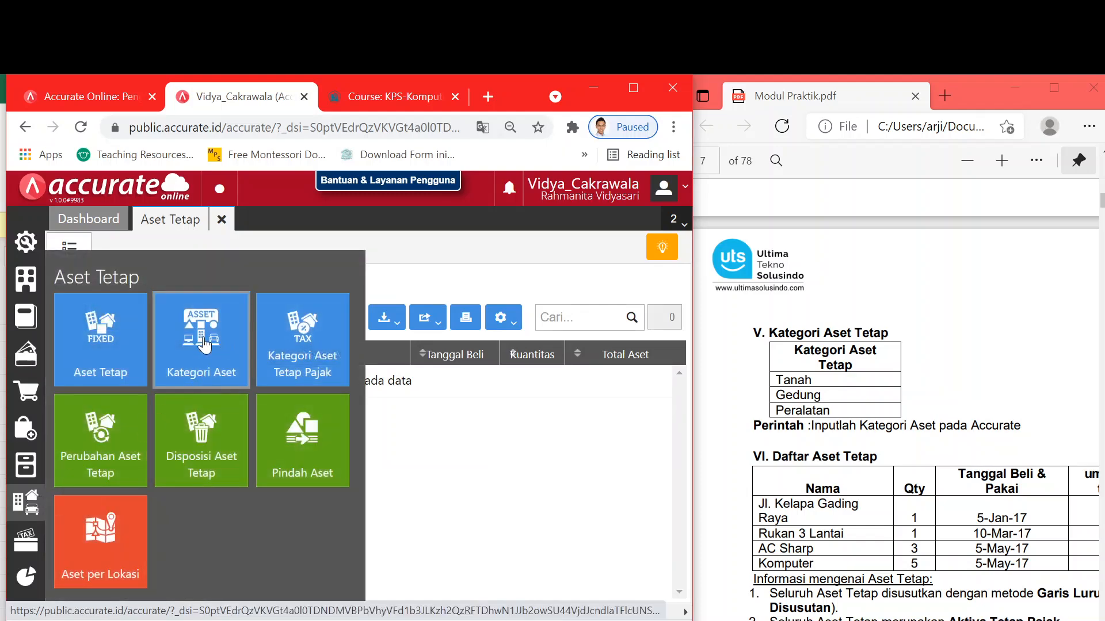
- Close the fixed asset page and start a new asset category, typing 'Ta' as its name
{"action": "left_click", "coordinate": [221, 219]}
{"action": "left_click", "coordinate": [196, 329]}
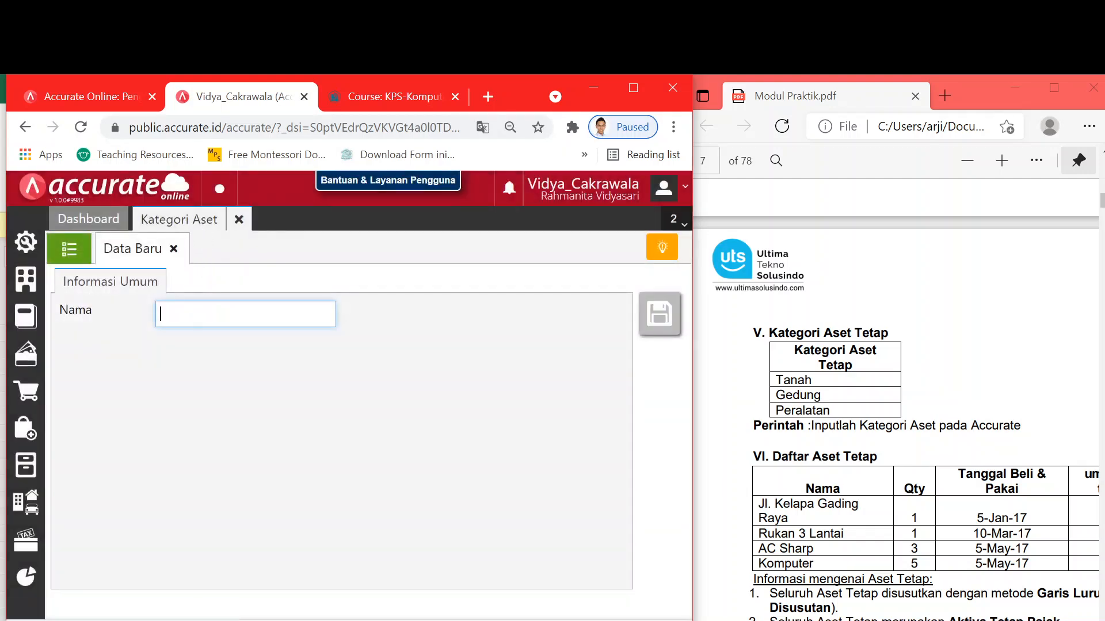
{"action": "left_click", "coordinate": [72, 252]}
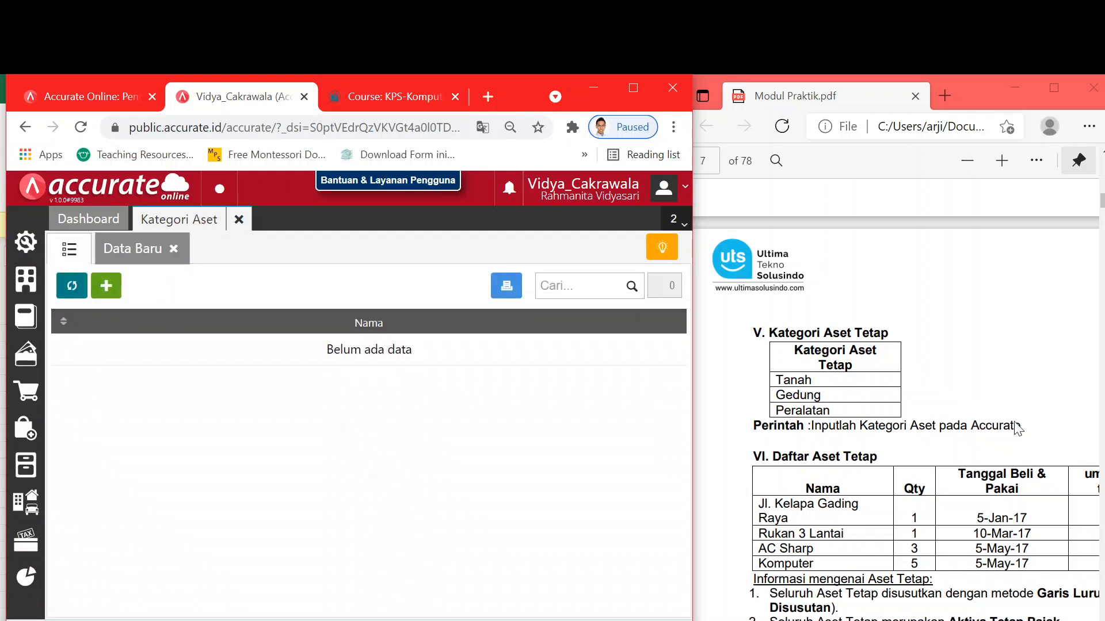
{"action": "left_click", "coordinate": [106, 288]}
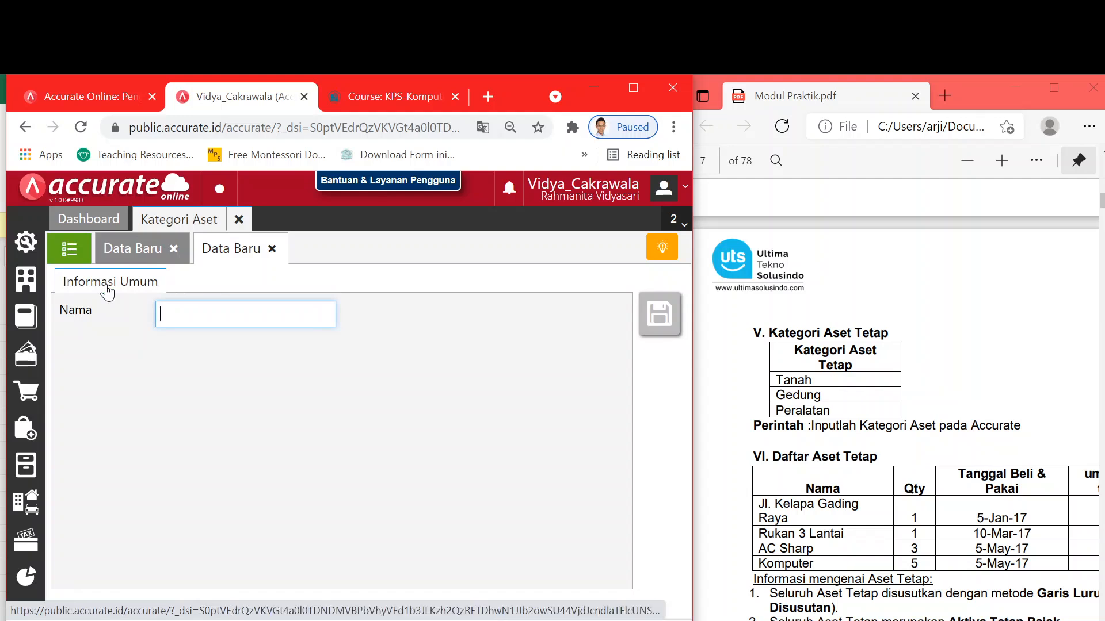
{"action": "type", "text": "Ta"}
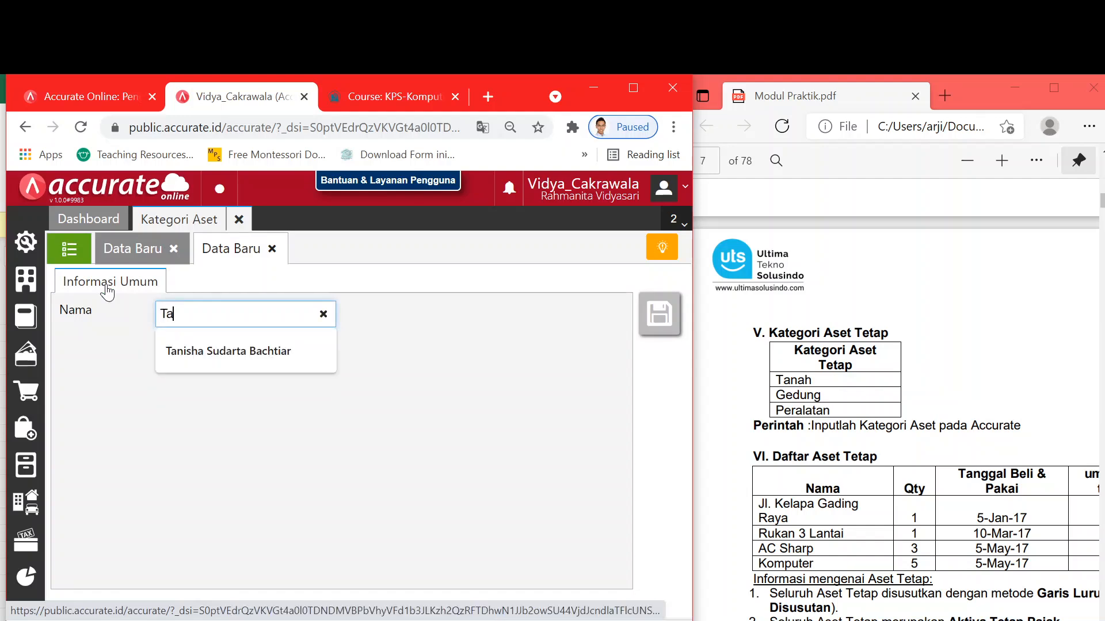
- Check the module's category list and discard the unsaved extra Kategori Aset form
{"action": "left_click", "coordinate": [740, 466]}
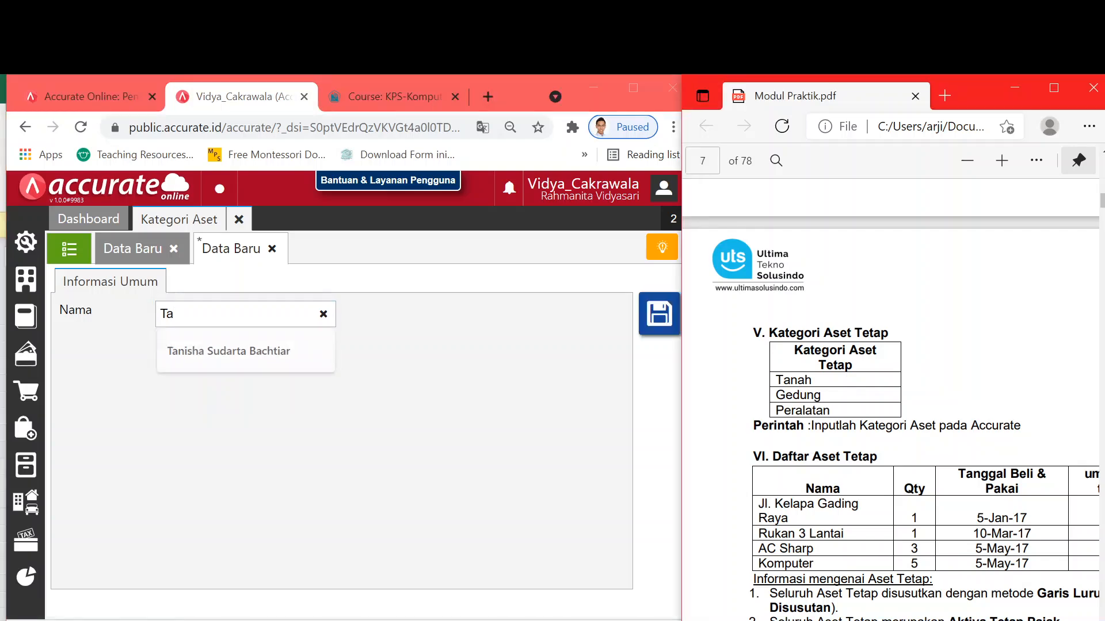
{"action": "scroll", "coordinate": [741, 466], "scroll_direction": "down", "scroll_amount": 3}
{"action": "scroll", "coordinate": [920, 389], "scroll_direction": "down", "scroll_amount": 4}
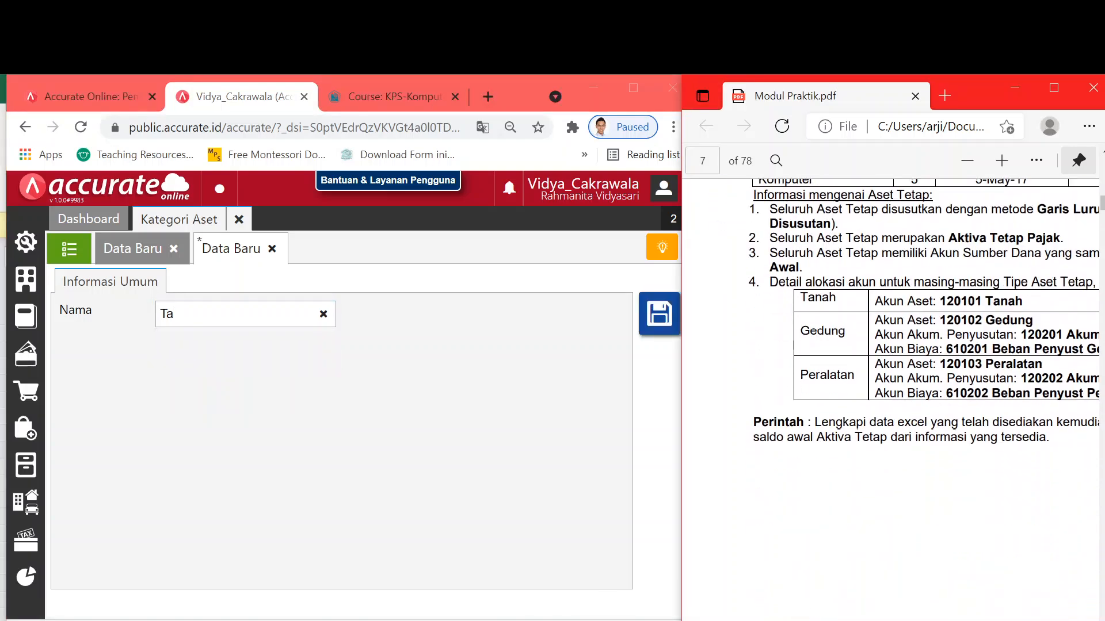
{"action": "scroll", "coordinate": [920, 345], "scroll_direction": "up", "scroll_amount": 1}
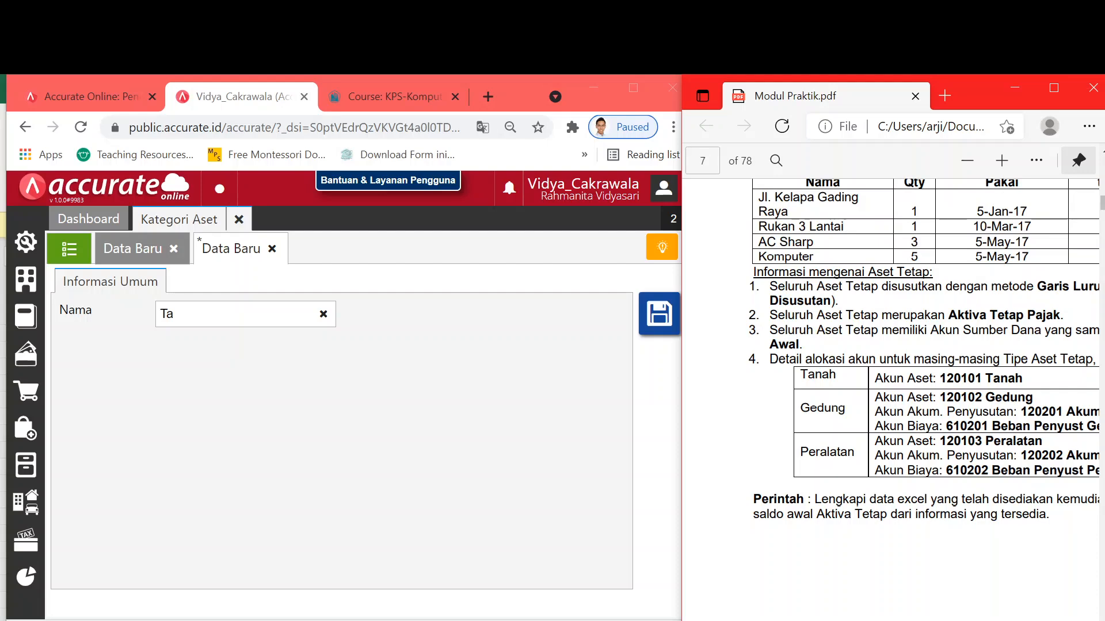
{"action": "scroll", "coordinate": [921, 397], "scroll_direction": "up", "scroll_amount": 5}
{"action": "scroll", "coordinate": [920, 397], "scroll_direction": "down", "scroll_amount": 4}
{"action": "scroll", "coordinate": [921, 397], "scroll_direction": "up", "scroll_amount": 1}
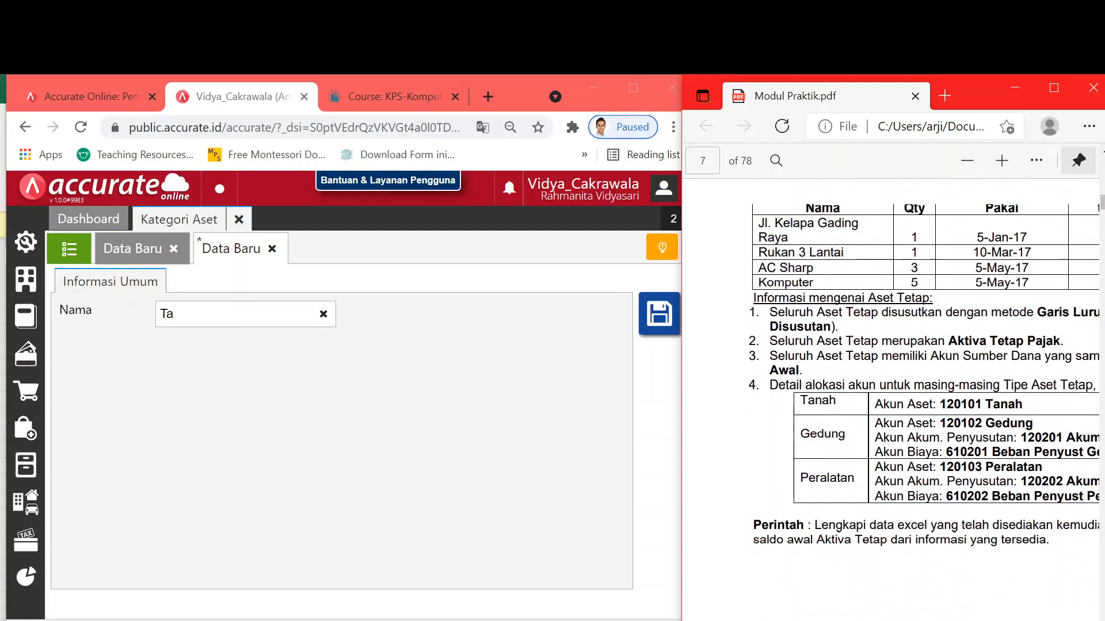
{"action": "scroll", "coordinate": [921, 368], "scroll_direction": "up", "scroll_amount": 1}
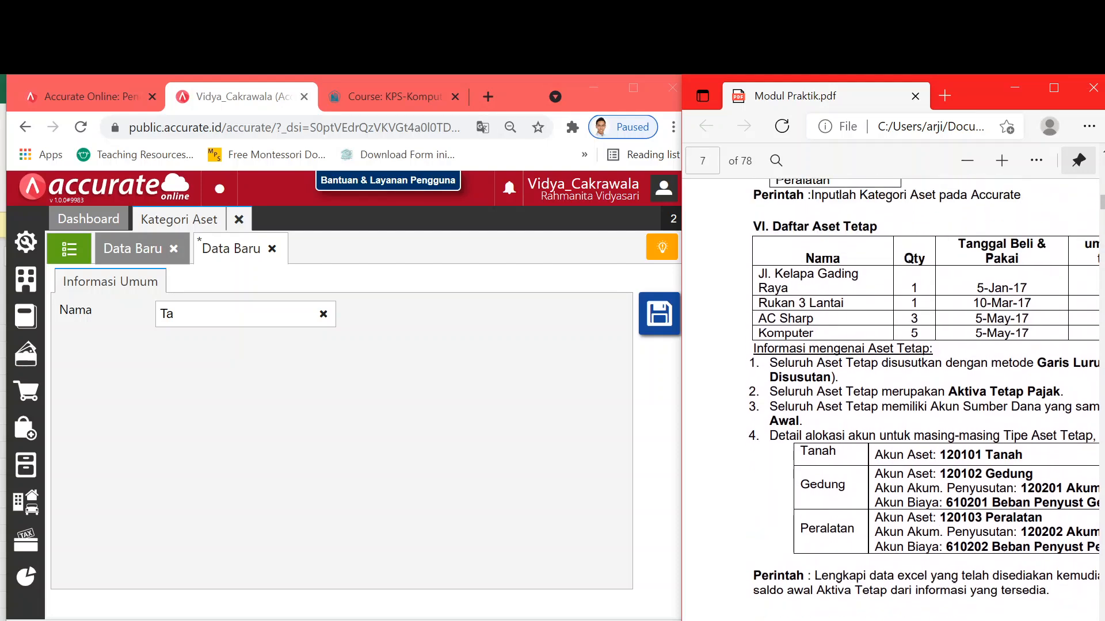
{"action": "left_click", "coordinate": [253, 271]}
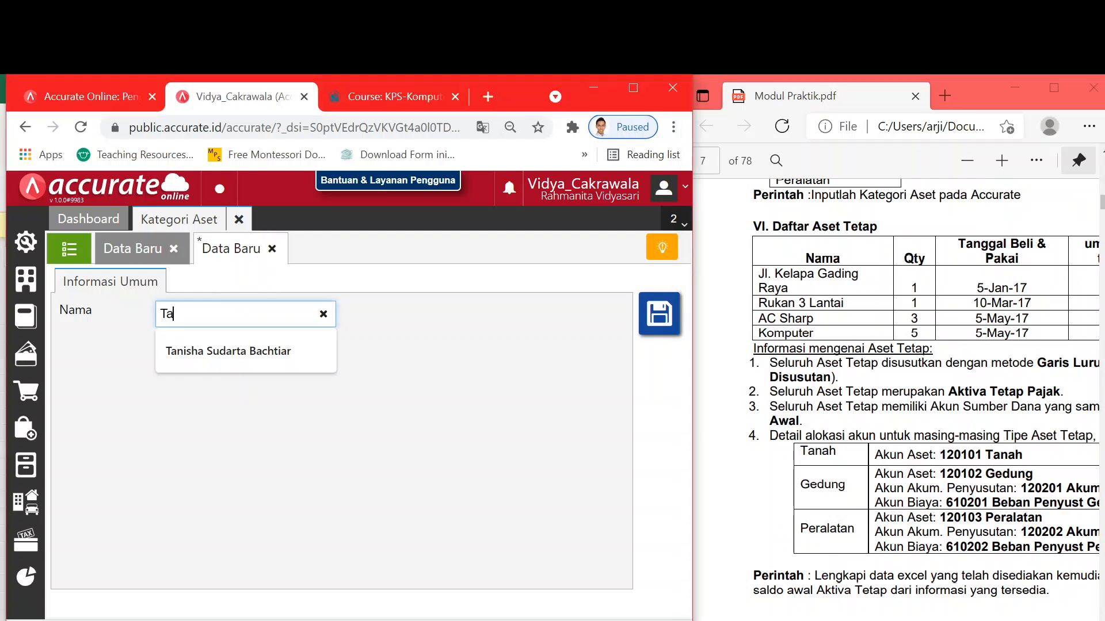
{"action": "left_click", "coordinate": [271, 249]}
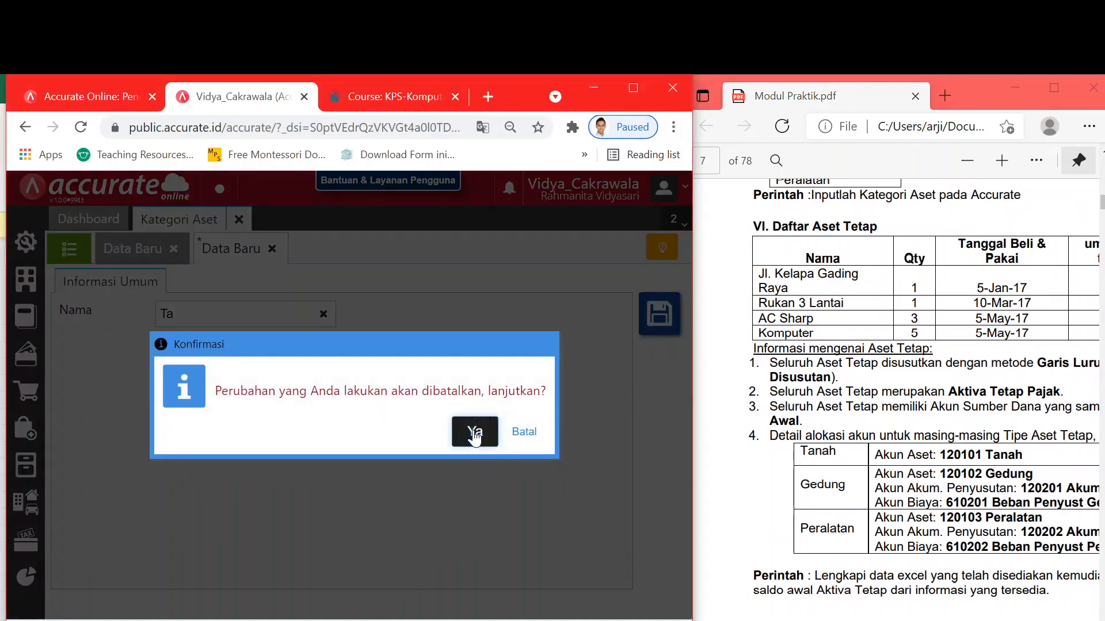
{"action": "left_click", "coordinate": [475, 432]}
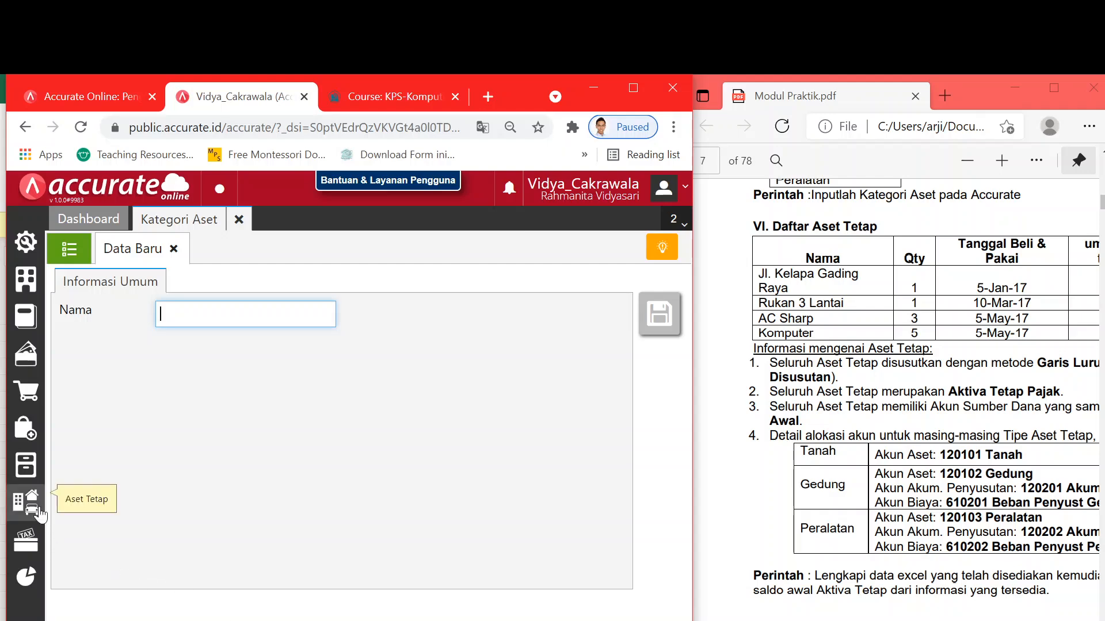
- Open a fresh Kategori Aset entry form from the Aset Tetap menu
{"action": "left_click", "coordinate": [23, 502]}
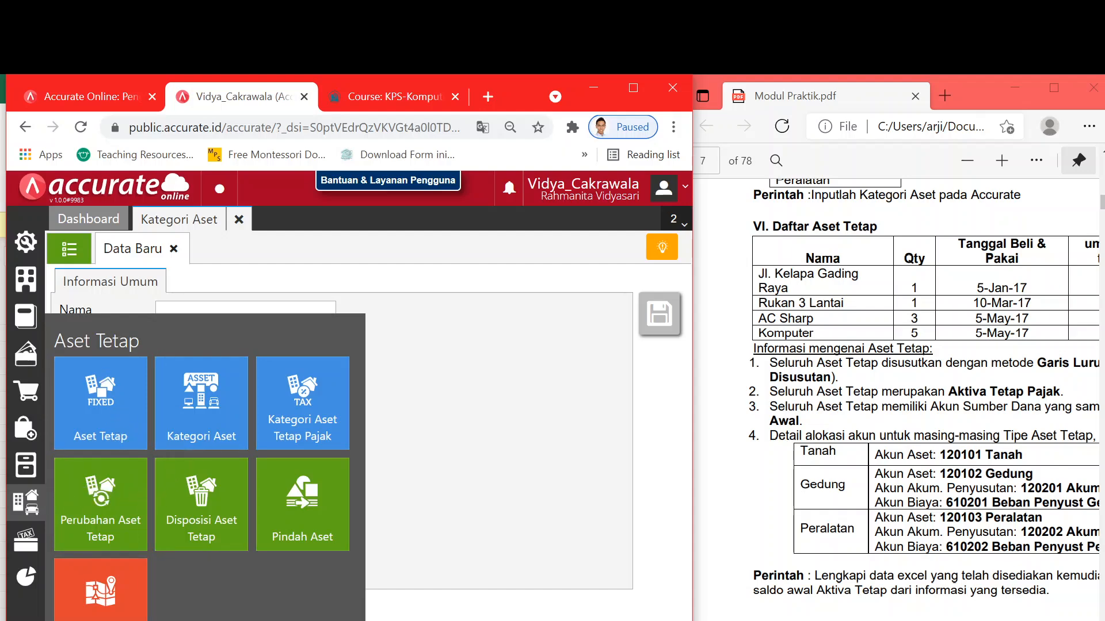
{"action": "left_click", "coordinate": [193, 403]}
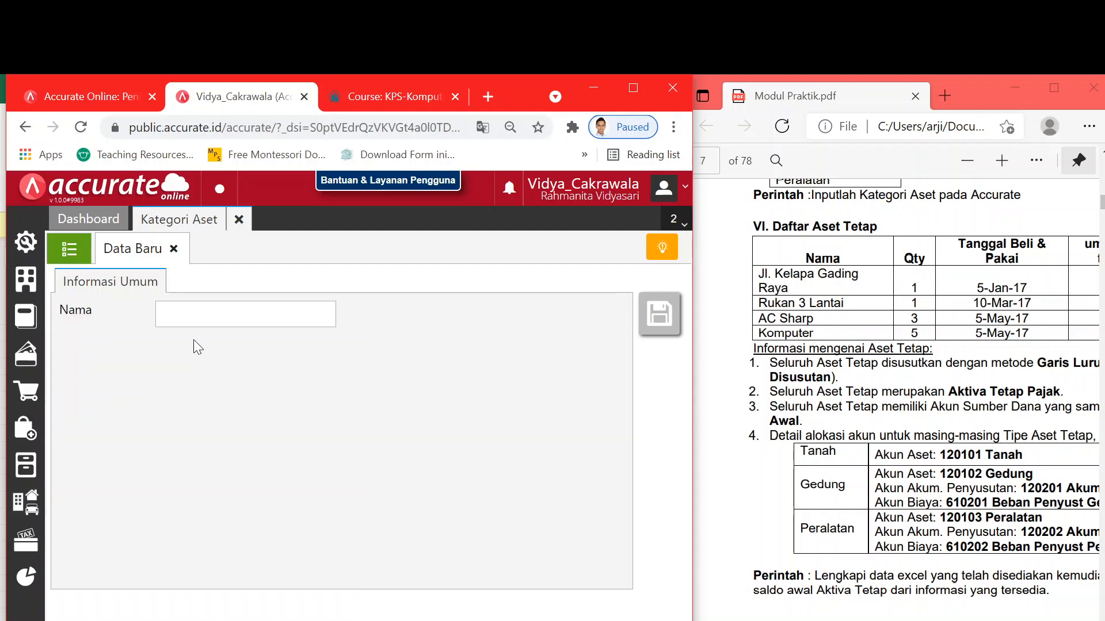
{"action": "left_click", "coordinate": [196, 316]}
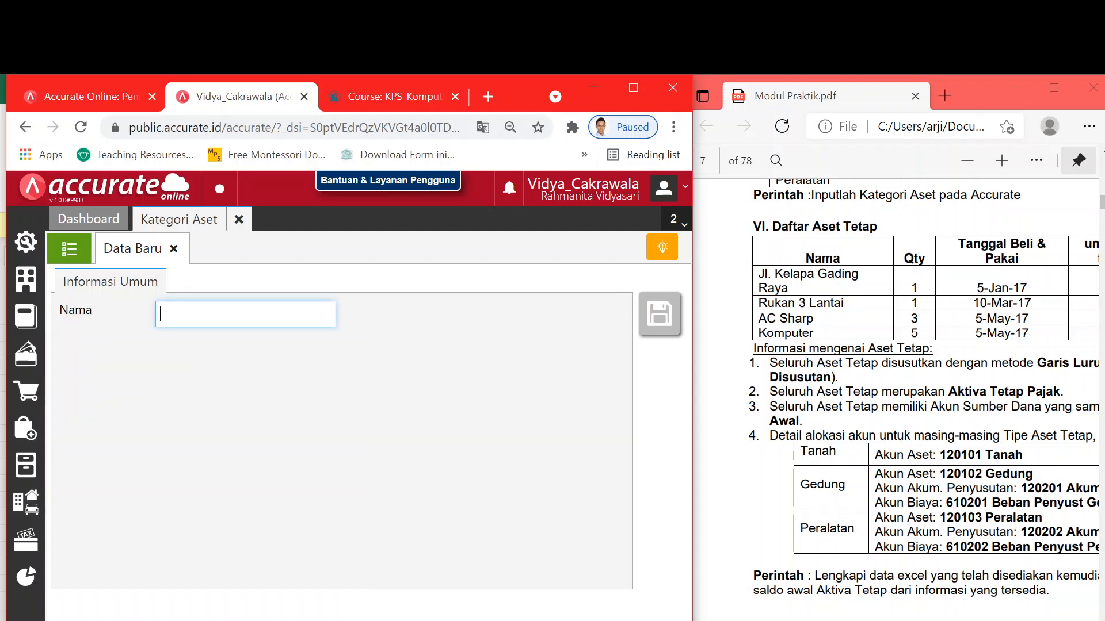
- Open the Data Excel_Surya Furniture (Revisi) folder and its subfolder, then return to the category form
{"action": "left_click", "coordinate": [1007, 252]}
{"action": "scroll", "coordinate": [941, 441], "scroll_direction": "up", "scroll_amount": 3}
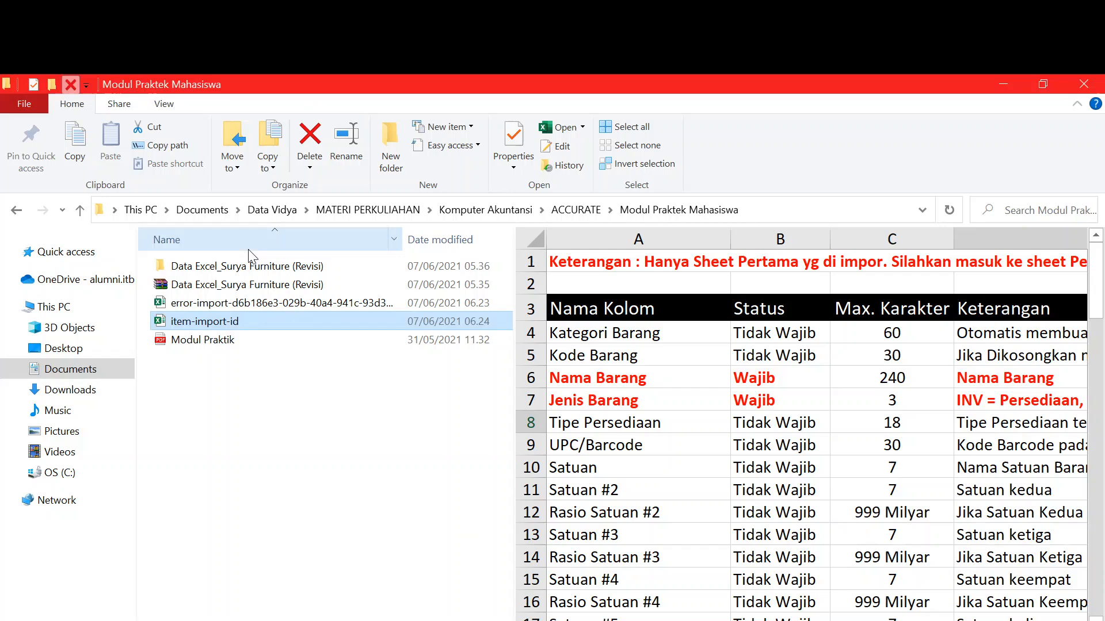
{"action": "left_click", "coordinate": [249, 267]}
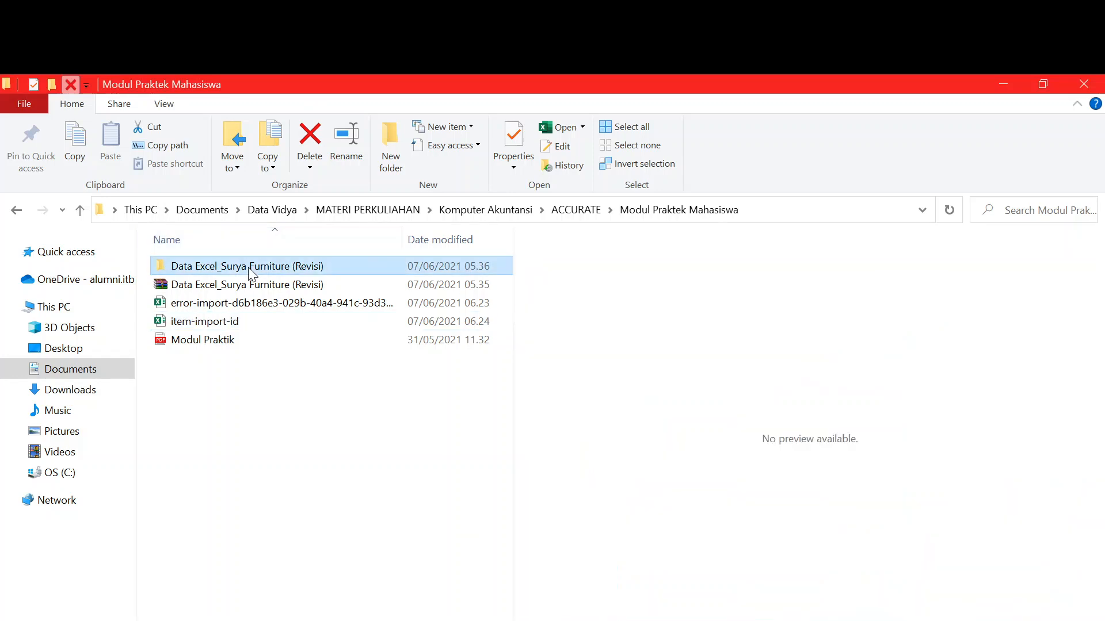
{"action": "double_click", "coordinate": [250, 270]}
{"action": "double_click", "coordinate": [217, 271]}
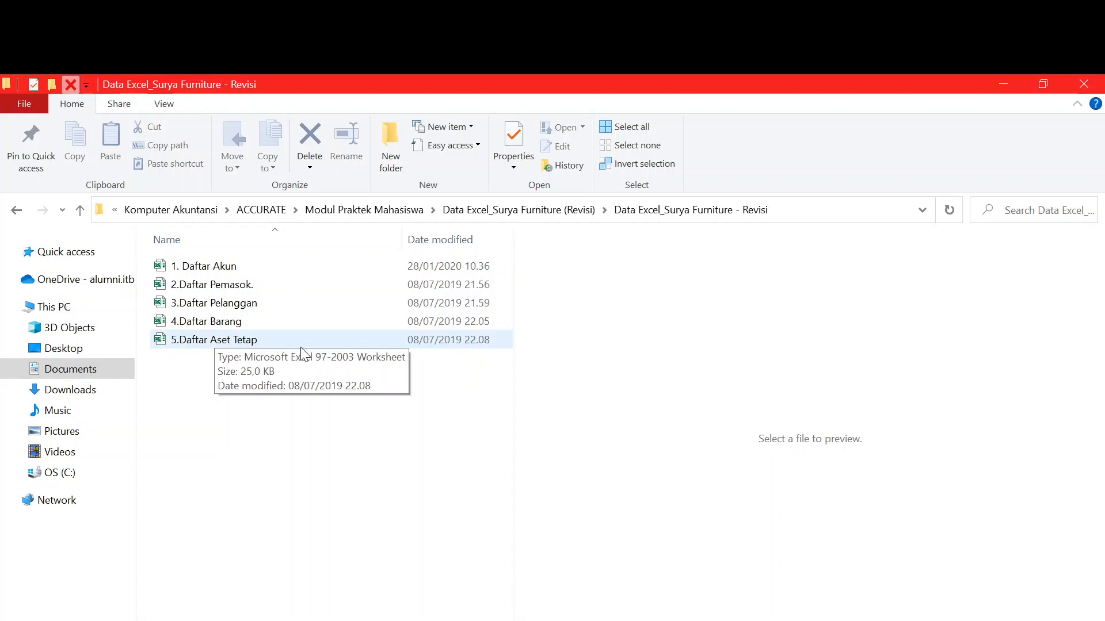
{"action": "key", "text": "alt+Tab"}
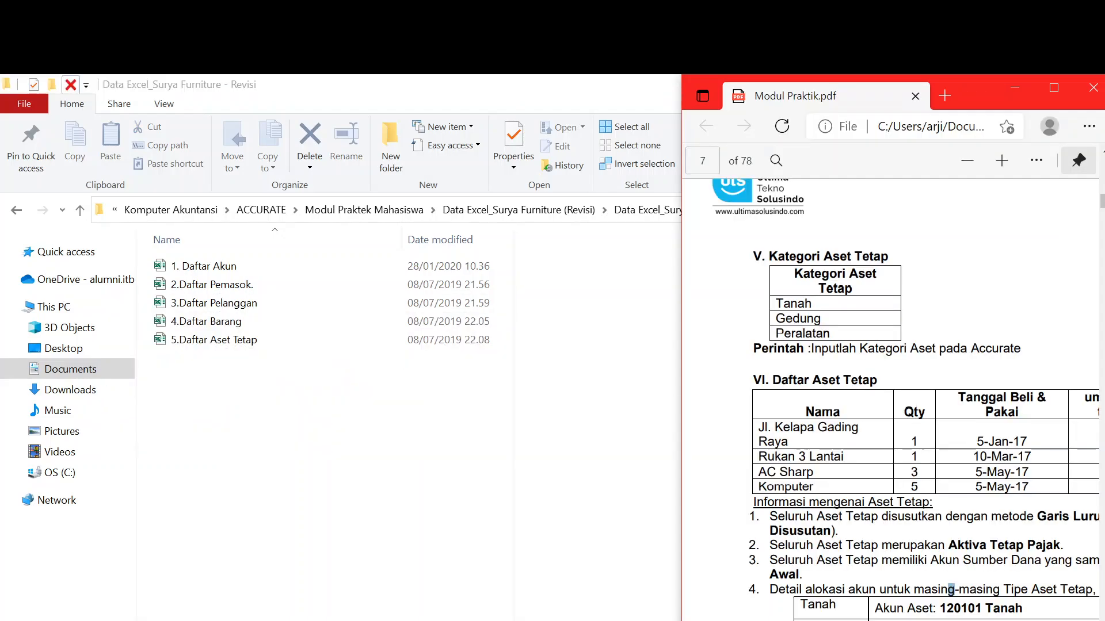
{"action": "key", "text": "alt+Tab"}
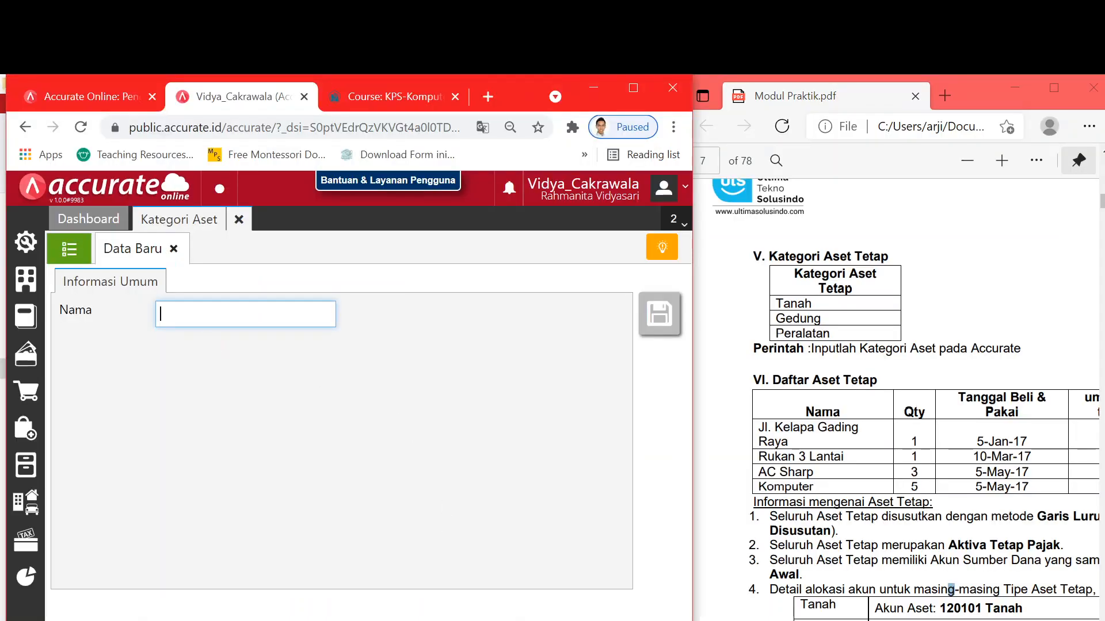
- Save the categories Tanah, Gedung and Peralatan one by one, then view the category list
{"action": "type", "text": "Tanah"}
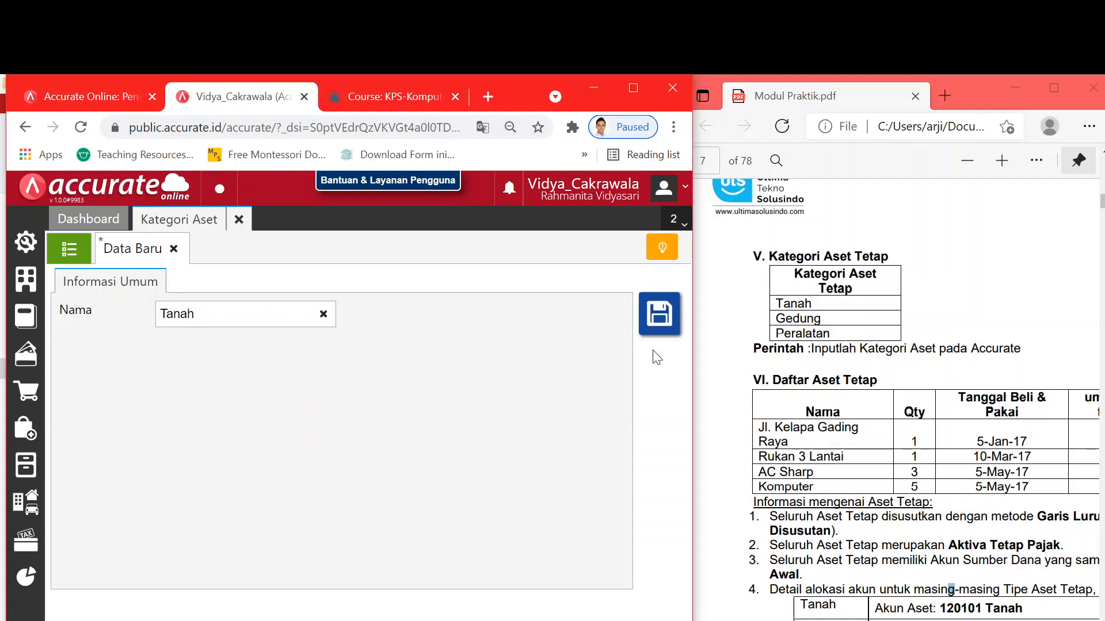
{"action": "left_click", "coordinate": [659, 316]}
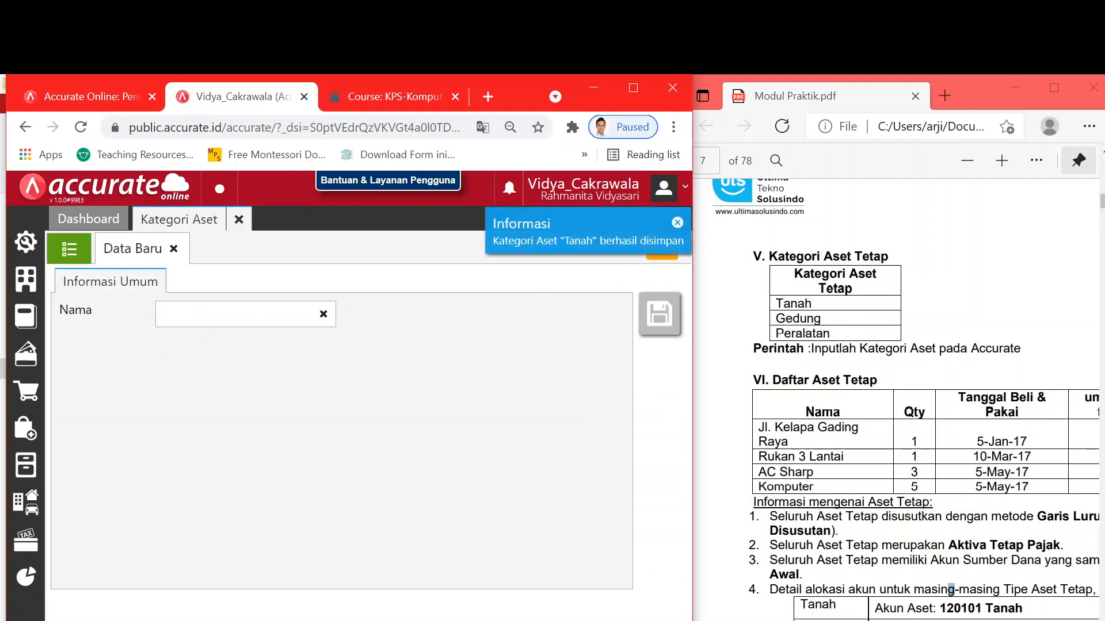
{"action": "left_click", "coordinate": [161, 315]}
{"action": "type", "text": "Gedung"}
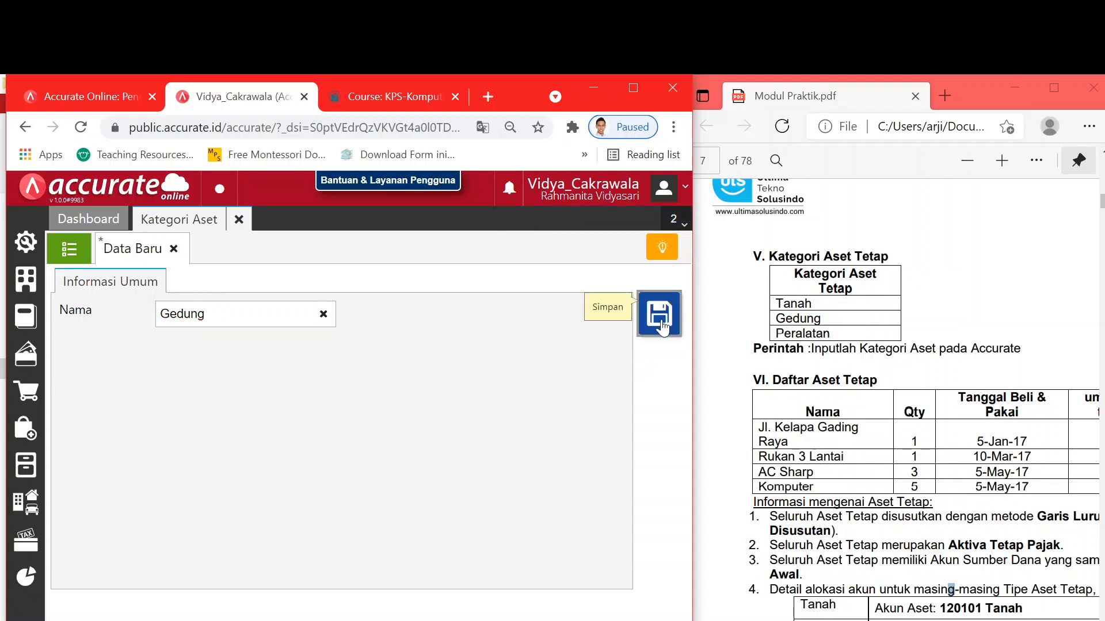
{"action": "left_click", "coordinate": [659, 315]}
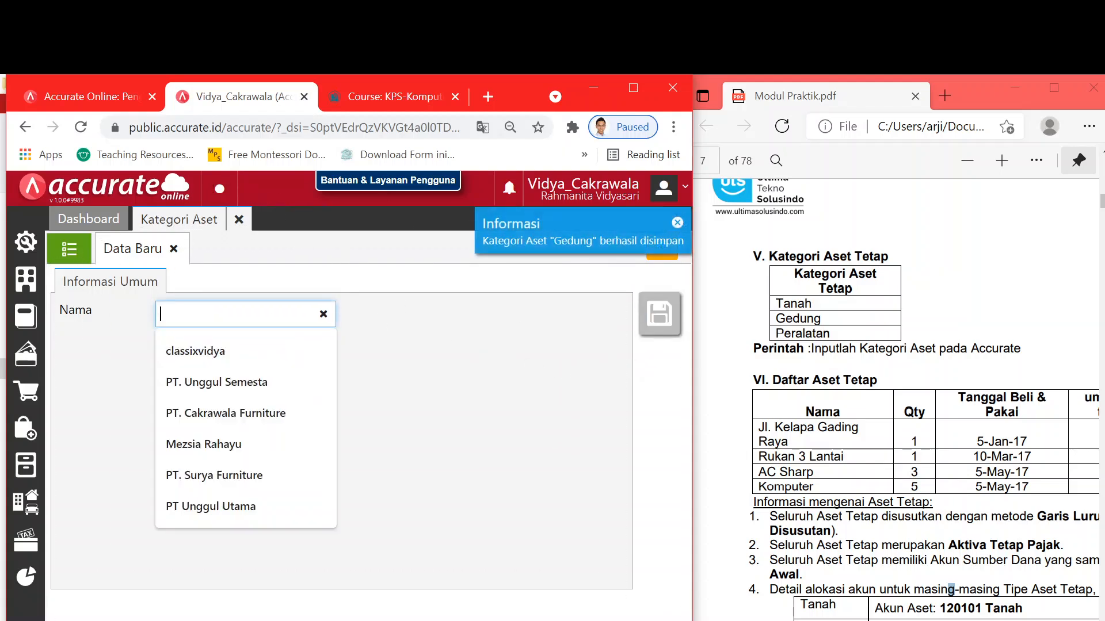
{"action": "type", "text": "Per"}
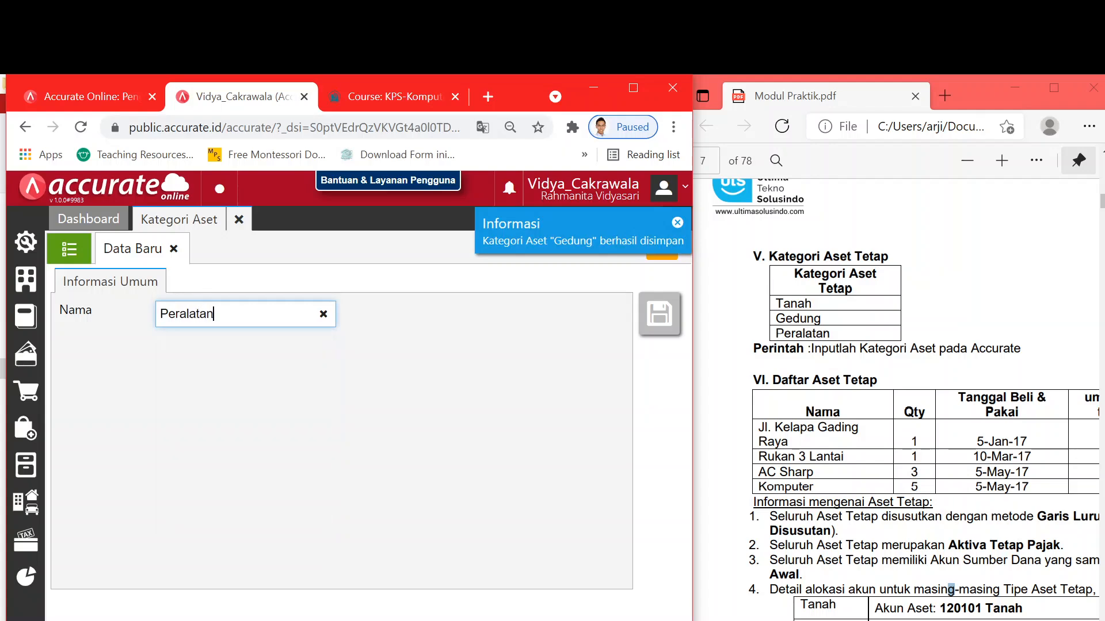
{"action": "type", "text": "alatan"}
{"action": "left_click", "coordinate": [603, 336]}
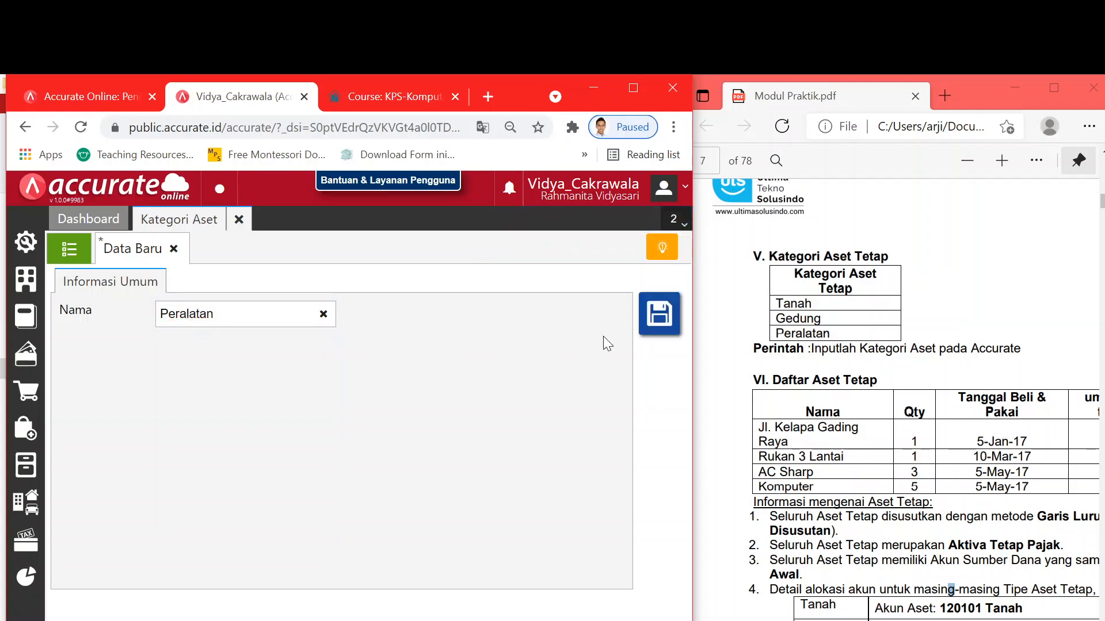
{"action": "left_click", "coordinate": [657, 337]}
{"action": "left_click", "coordinate": [70, 251]}
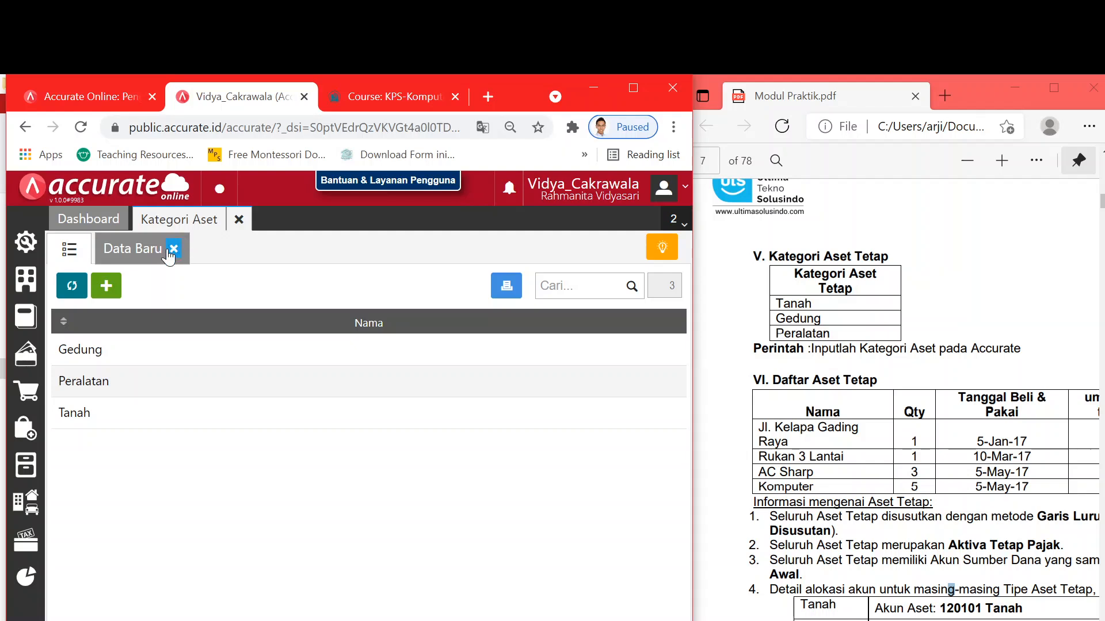
- Add a Kendaraan asset category
{"action": "left_click", "coordinate": [106, 285]}
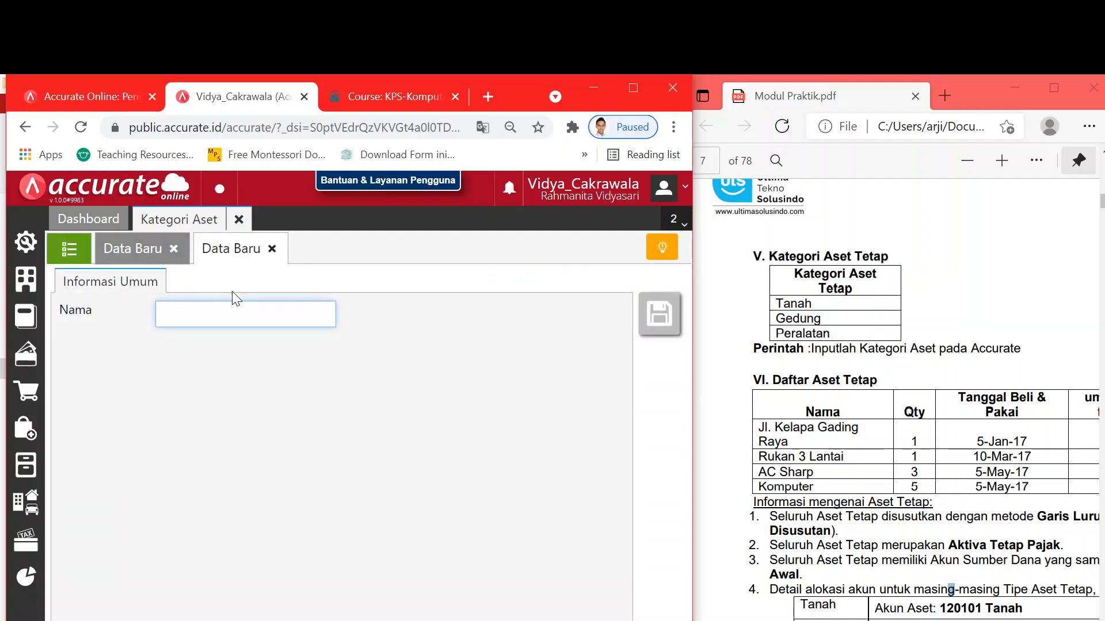
{"action": "key", "text": "Down"}
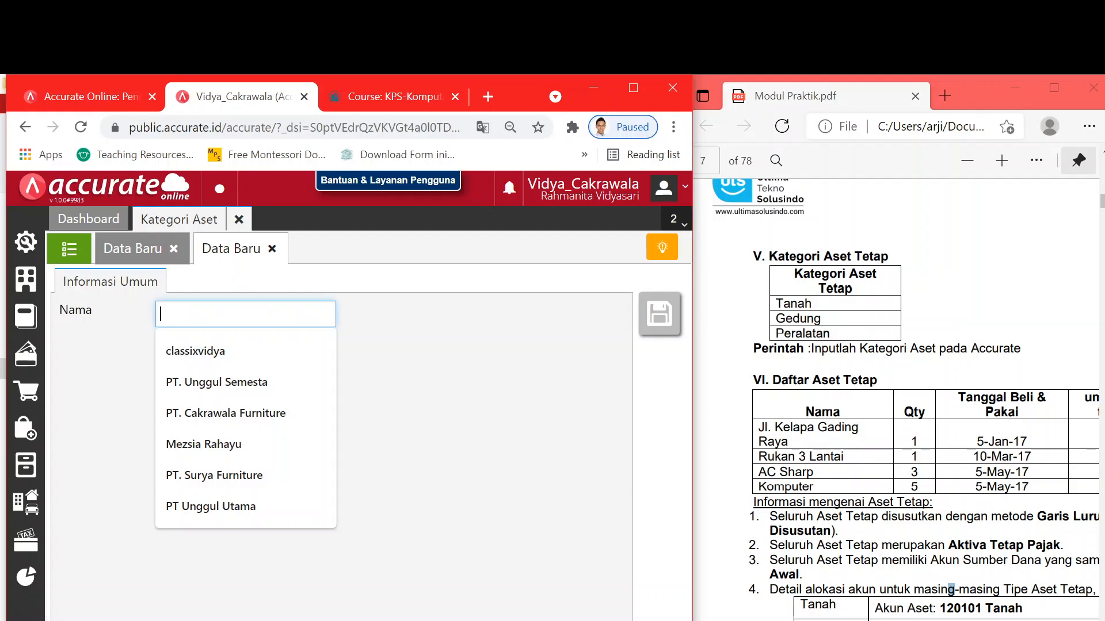
{"action": "type", "text": "Kendaraan"}
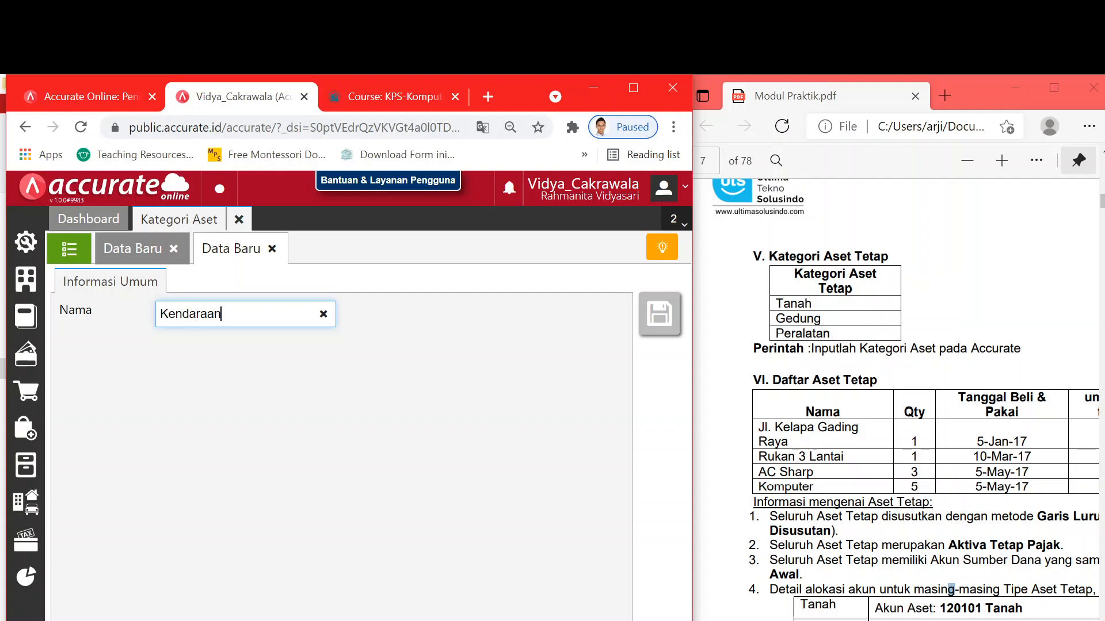
{"action": "left_click", "coordinate": [661, 353]}
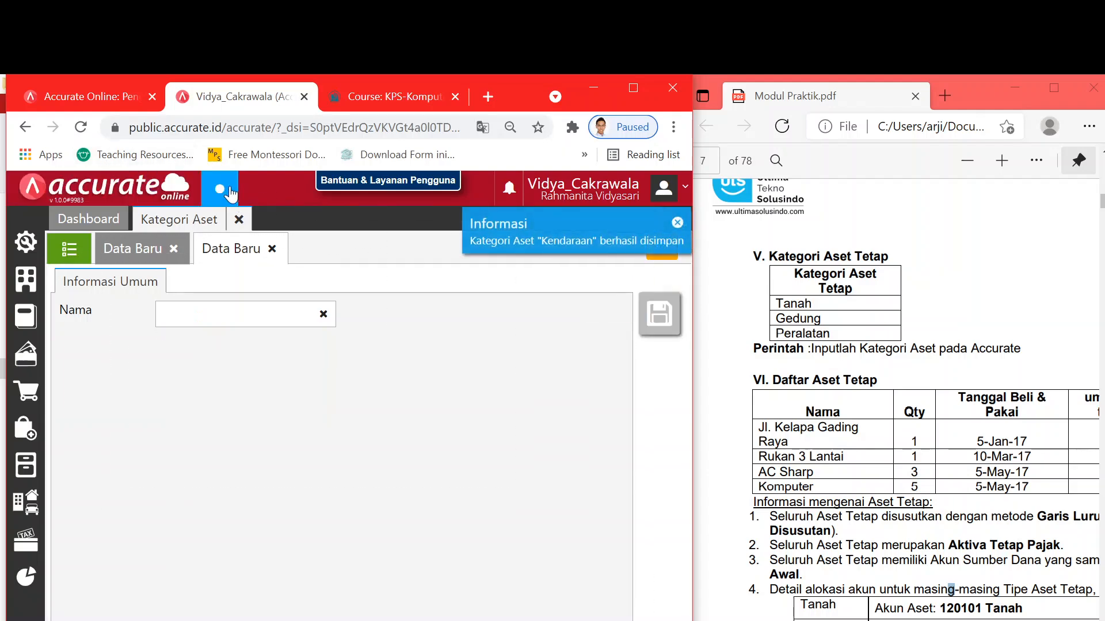
- Delete the Kendaraan category and close the Kategori Aset page
{"action": "left_click", "coordinate": [66, 252]}
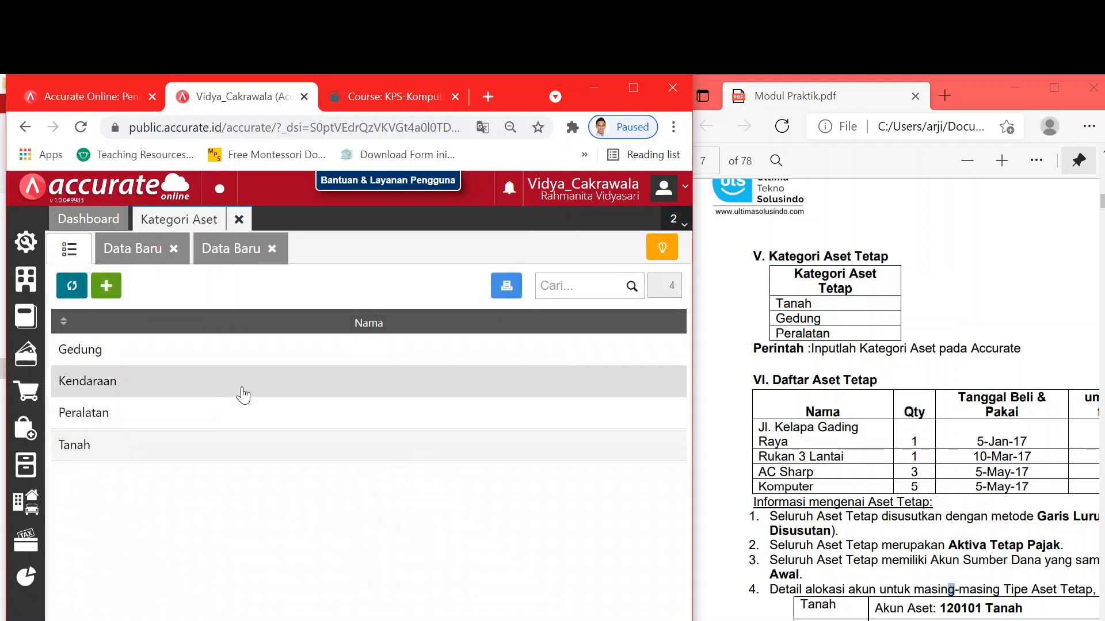
{"action": "left_click", "coordinate": [277, 381]}
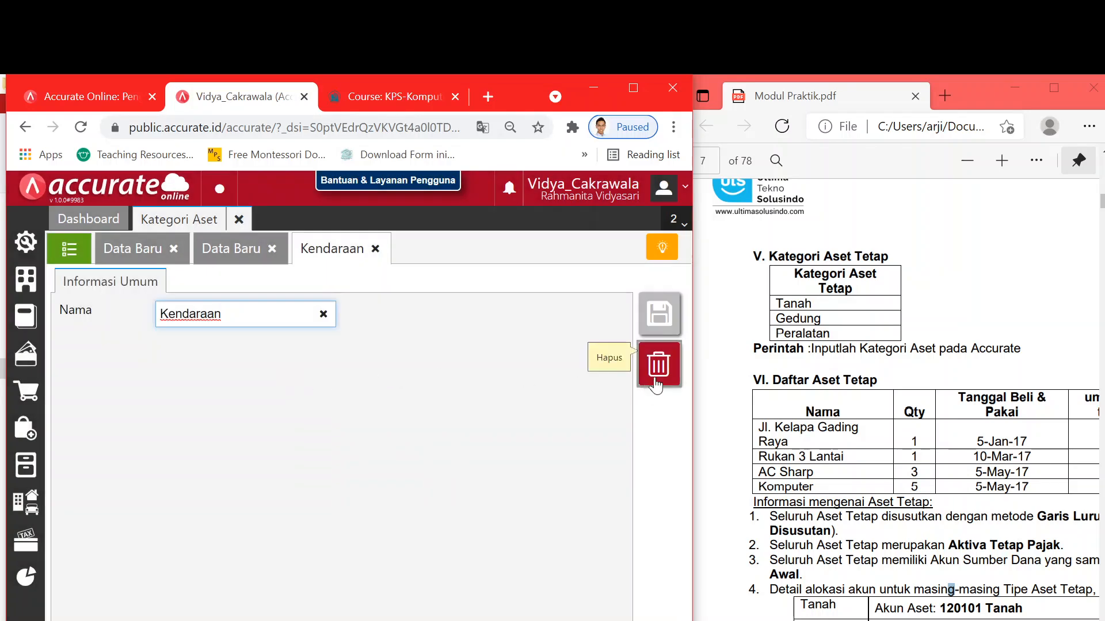
{"action": "left_click", "coordinate": [659, 367]}
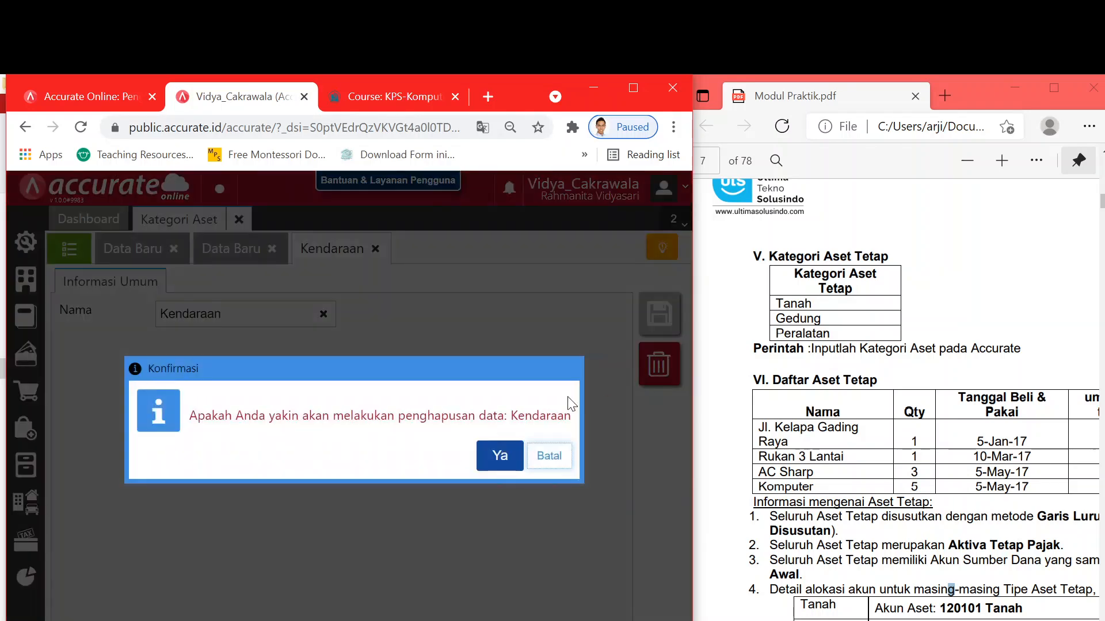
{"action": "left_click", "coordinate": [505, 454]}
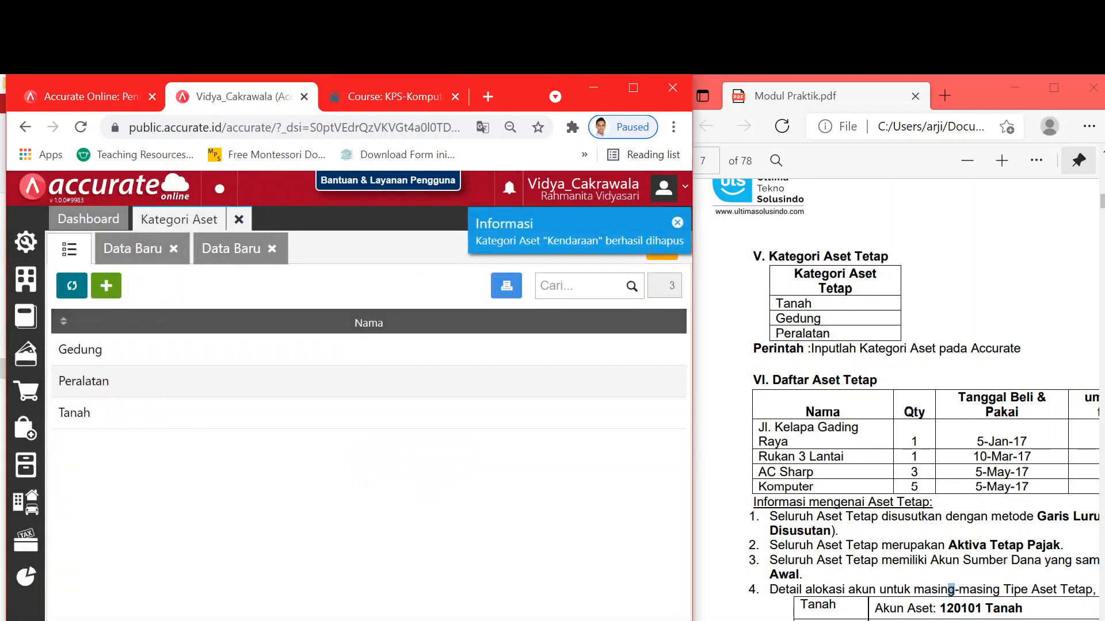
{"action": "left_click", "coordinate": [970, 306]}
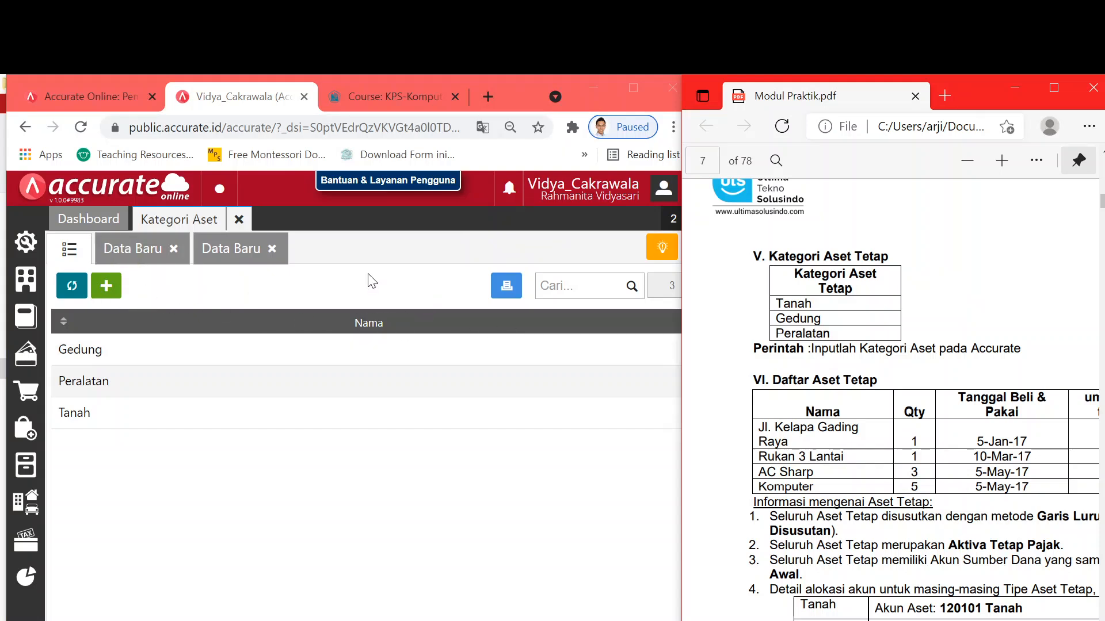
{"action": "left_click", "coordinate": [241, 221]}
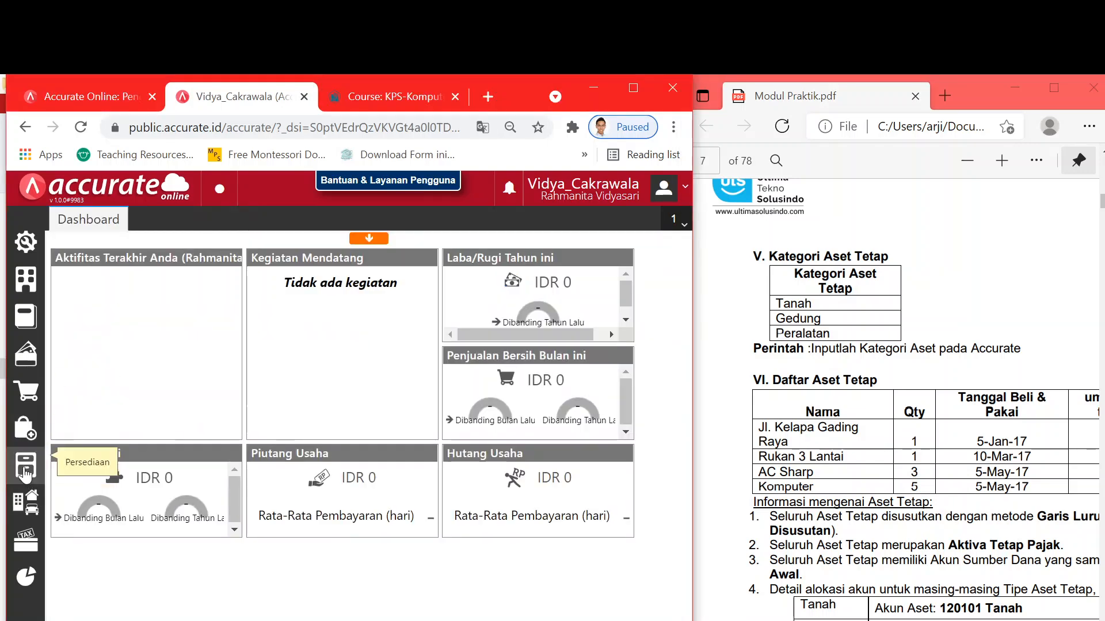
- Start an Impor dari Excel for fixed assets and upload 5.Daftar Aset Tetap.xls
{"action": "left_click", "coordinate": [25, 505]}
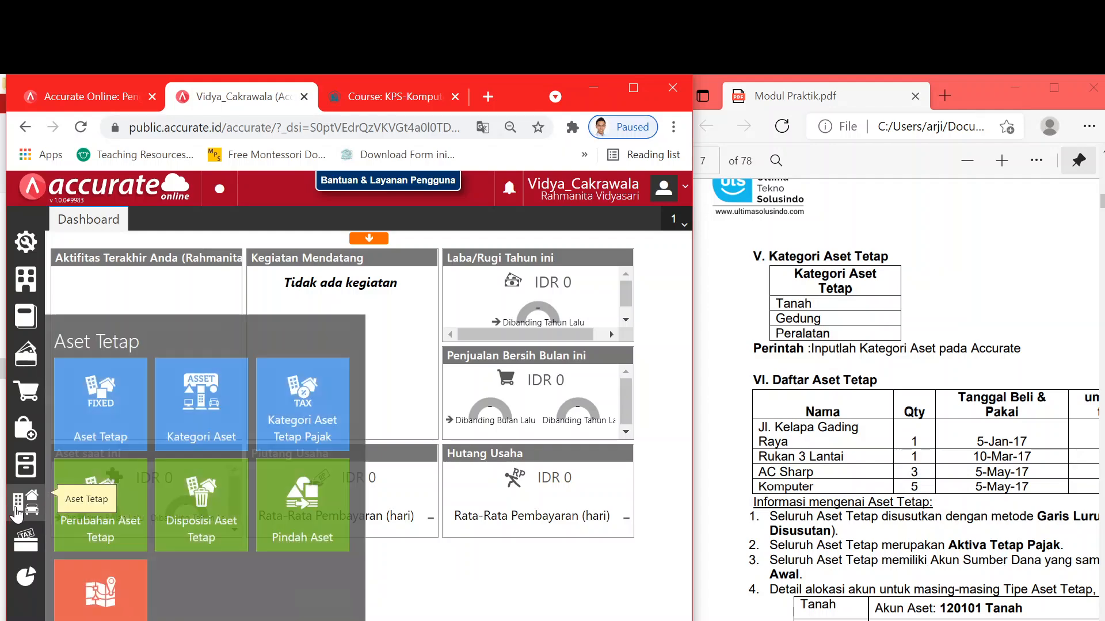
{"action": "left_click", "coordinate": [111, 423]}
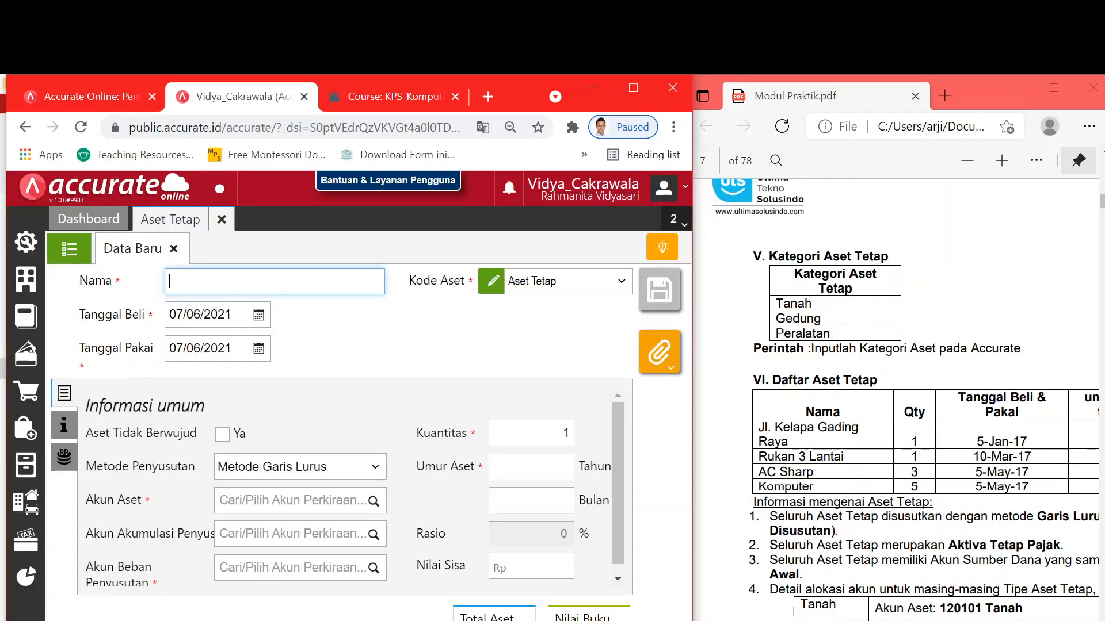
{"action": "left_click", "coordinate": [77, 253]}
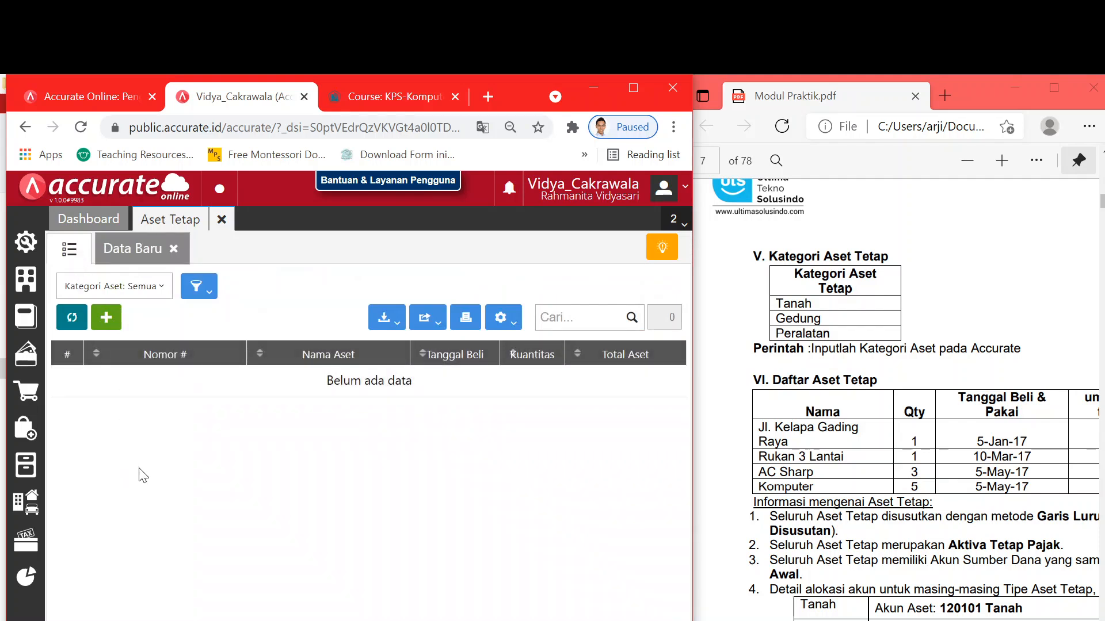
{"action": "left_click", "coordinate": [387, 320]}
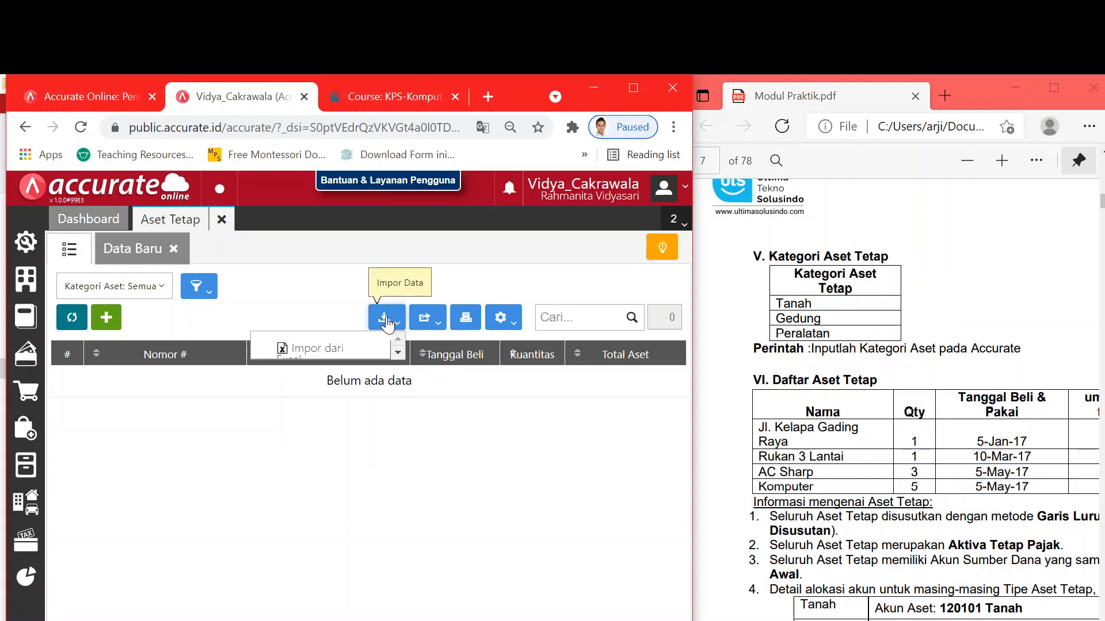
{"action": "left_click", "coordinate": [355, 347]}
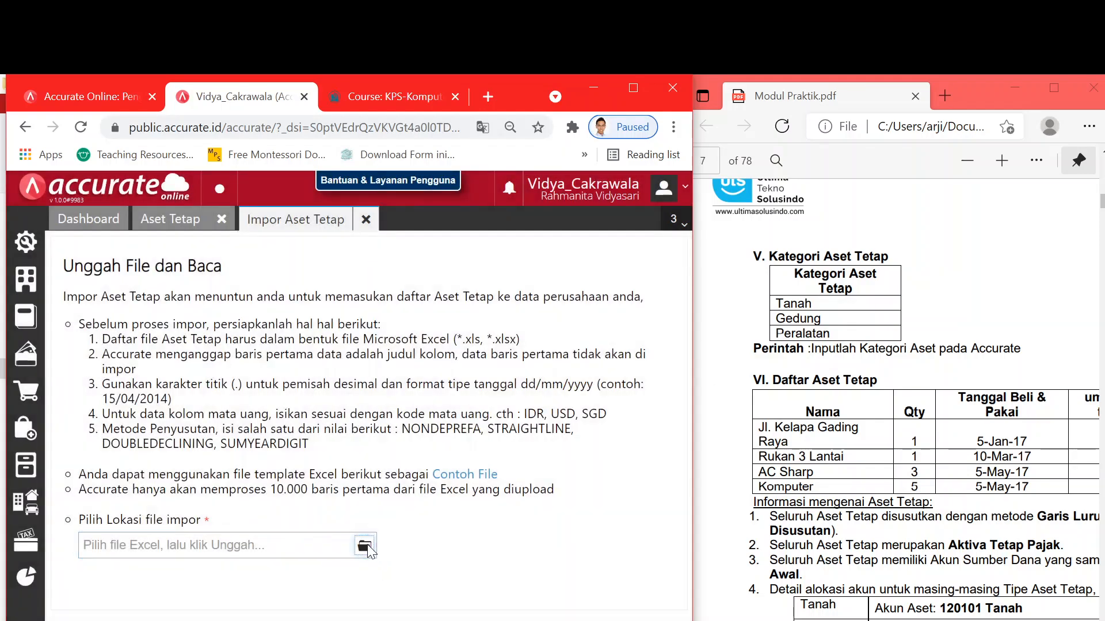
{"action": "left_click", "coordinate": [365, 545]}
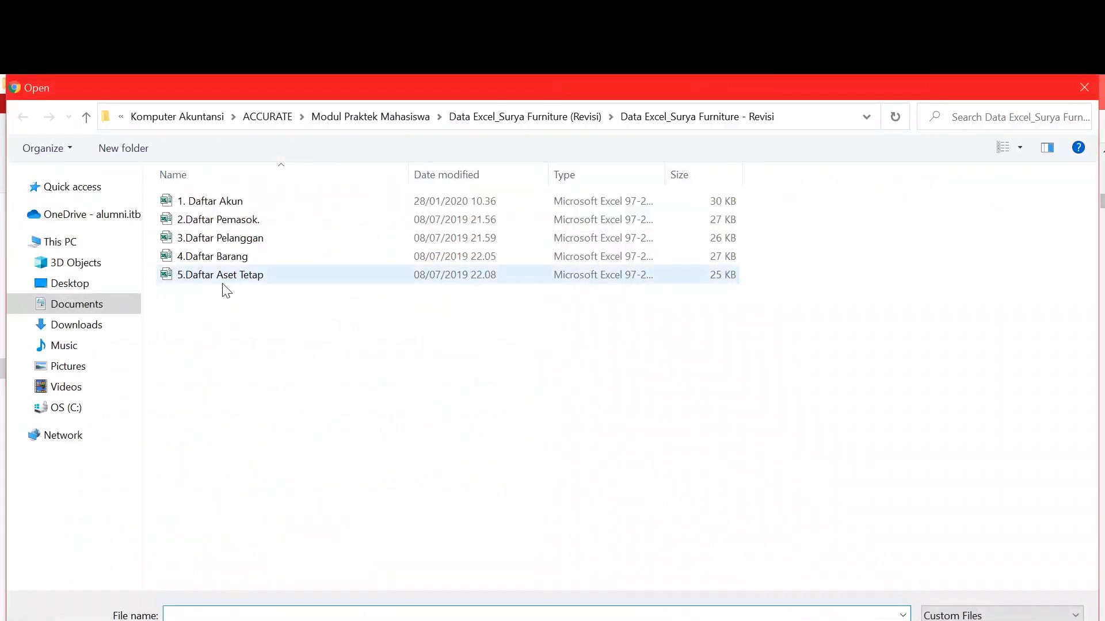
{"action": "left_click", "coordinate": [224, 278]}
{"action": "key", "text": "Return"}
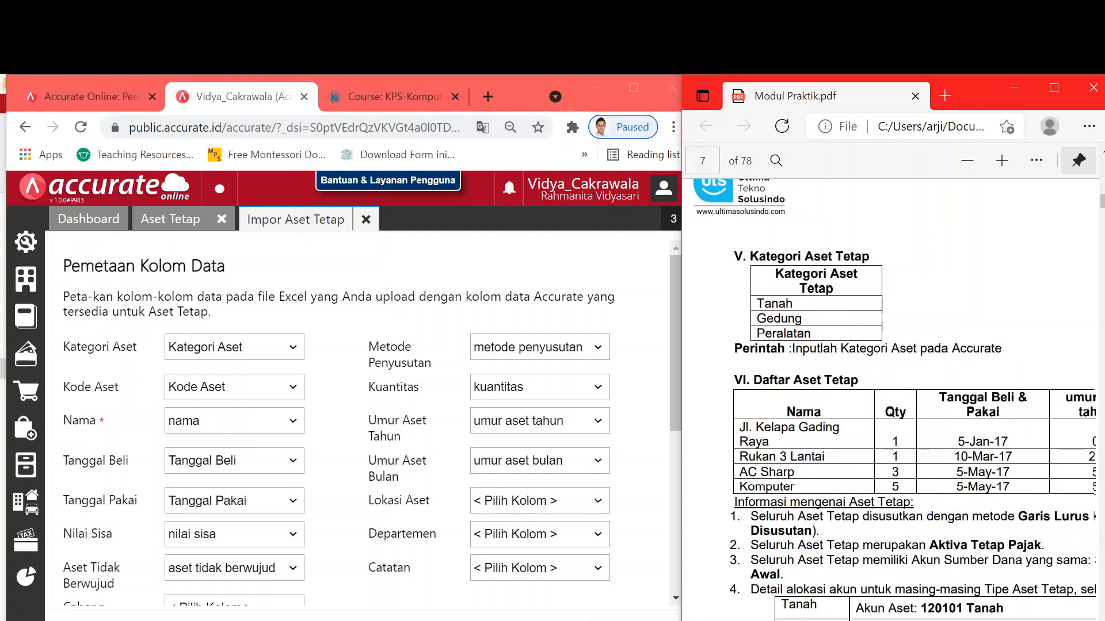
- Review the auto-matched Pemetaan Kolom Data columns and continue to the confirmation preview
{"action": "scroll", "coordinate": [896, 399], "scroll_direction": "right", "scroll_amount": 3}
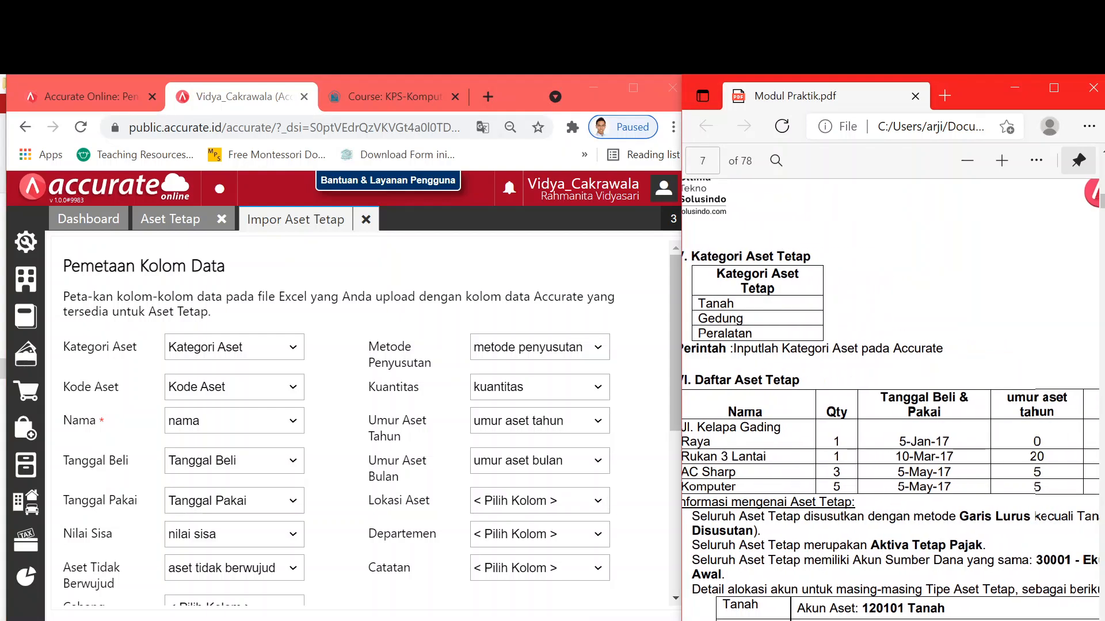
{"action": "scroll", "coordinate": [890, 400], "scroll_direction": "left", "scroll_amount": 1}
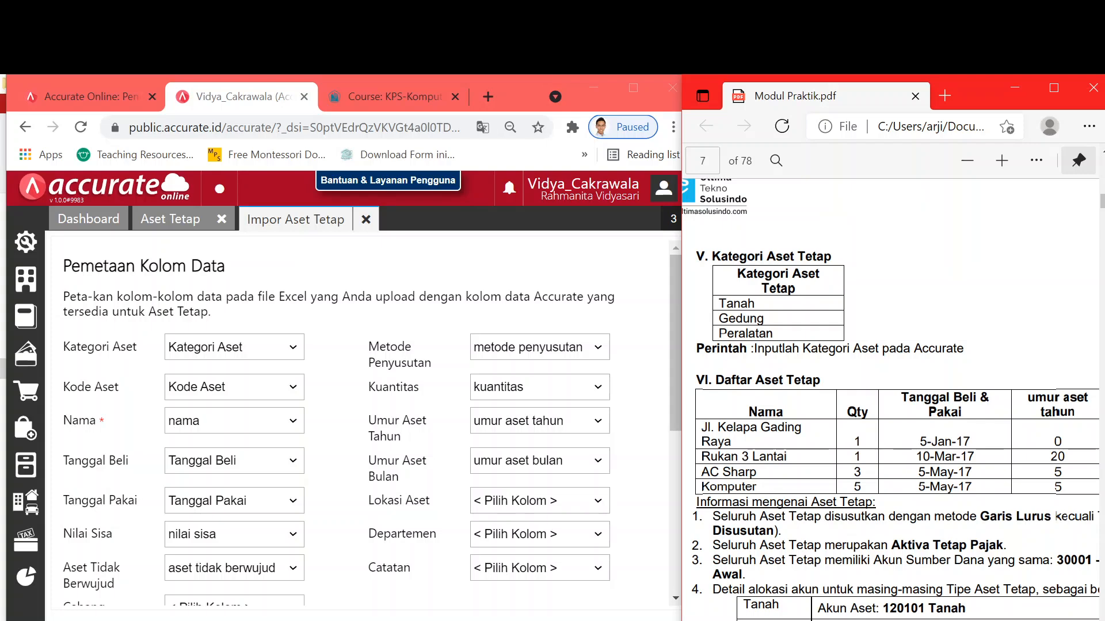
{"action": "scroll", "coordinate": [1057, 516], "scroll_direction": "right", "scroll_amount": 5}
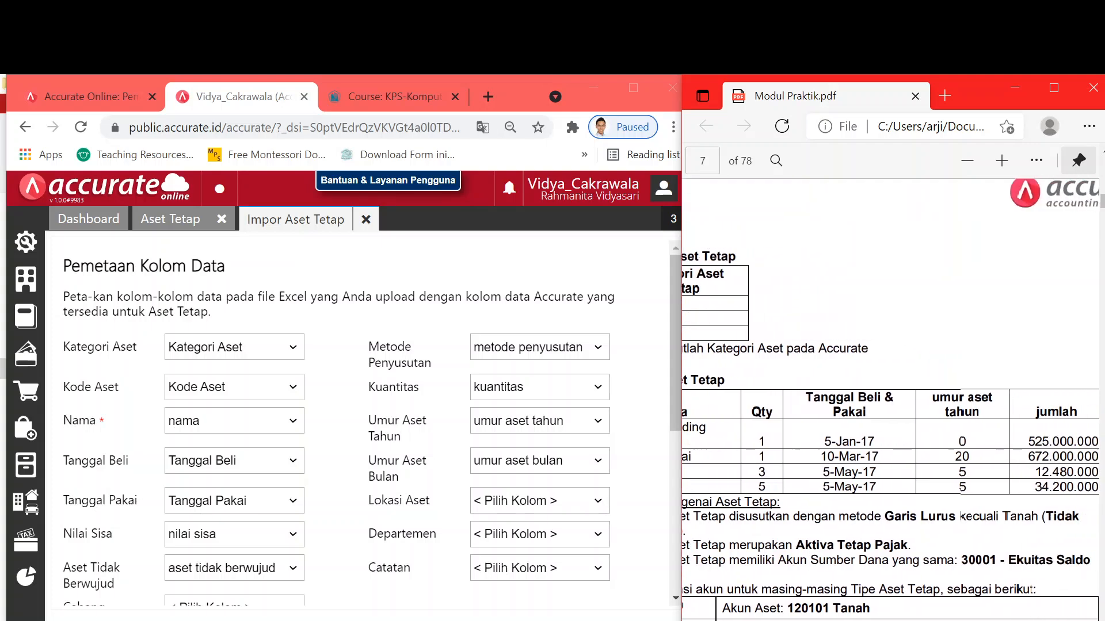
{"action": "scroll", "coordinate": [1057, 517], "scroll_direction": "left", "scroll_amount": 6}
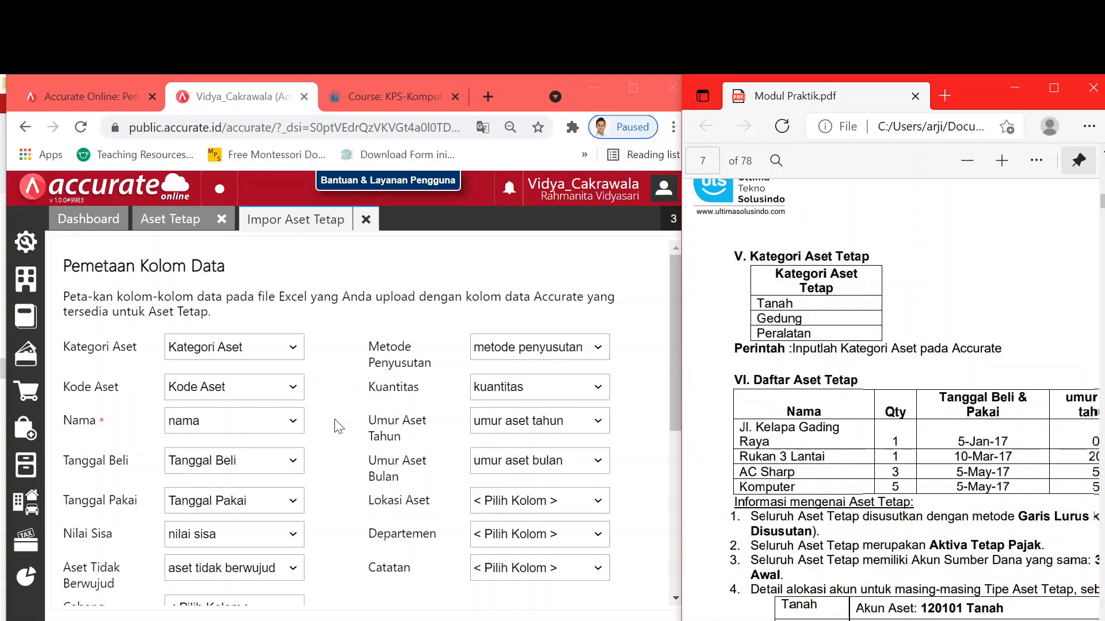
{"action": "scroll", "coordinate": [338, 427], "scroll_direction": "down", "scroll_amount": 5}
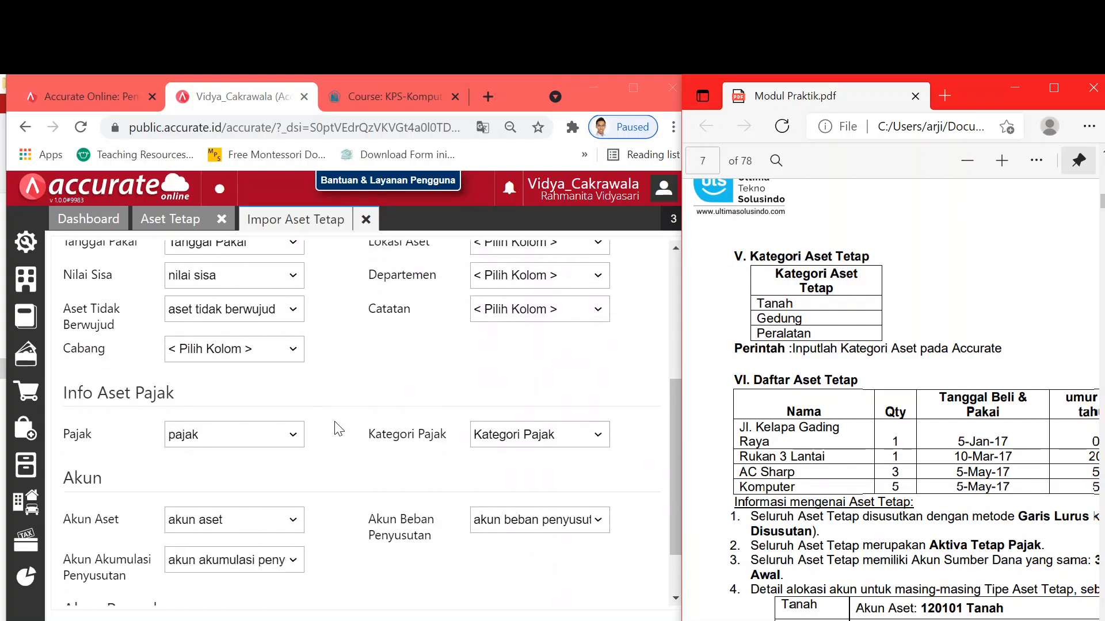
{"action": "scroll", "coordinate": [339, 428], "scroll_direction": "down", "scroll_amount": 2}
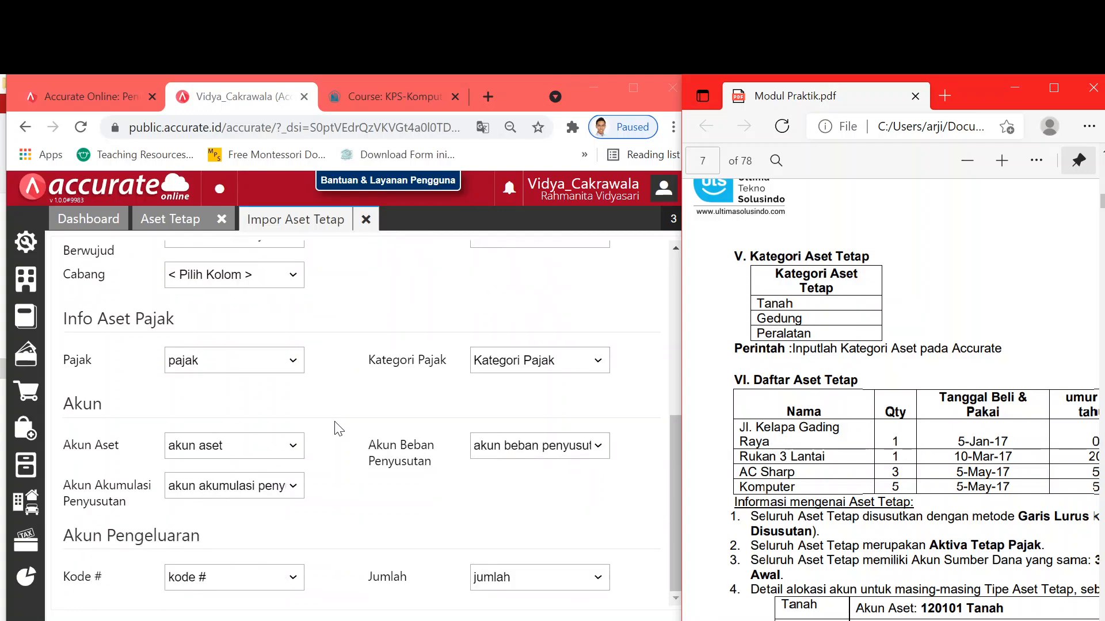
{"action": "scroll", "coordinate": [335, 426], "scroll_direction": "up", "scroll_amount": 7}
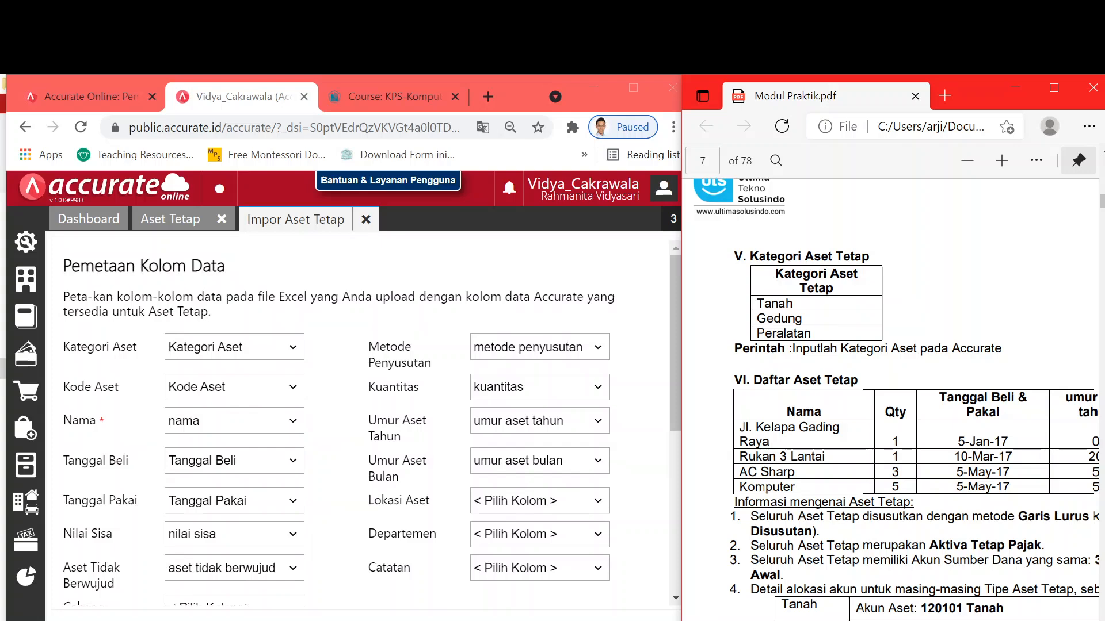
{"action": "left_click", "coordinate": [645, 620]}
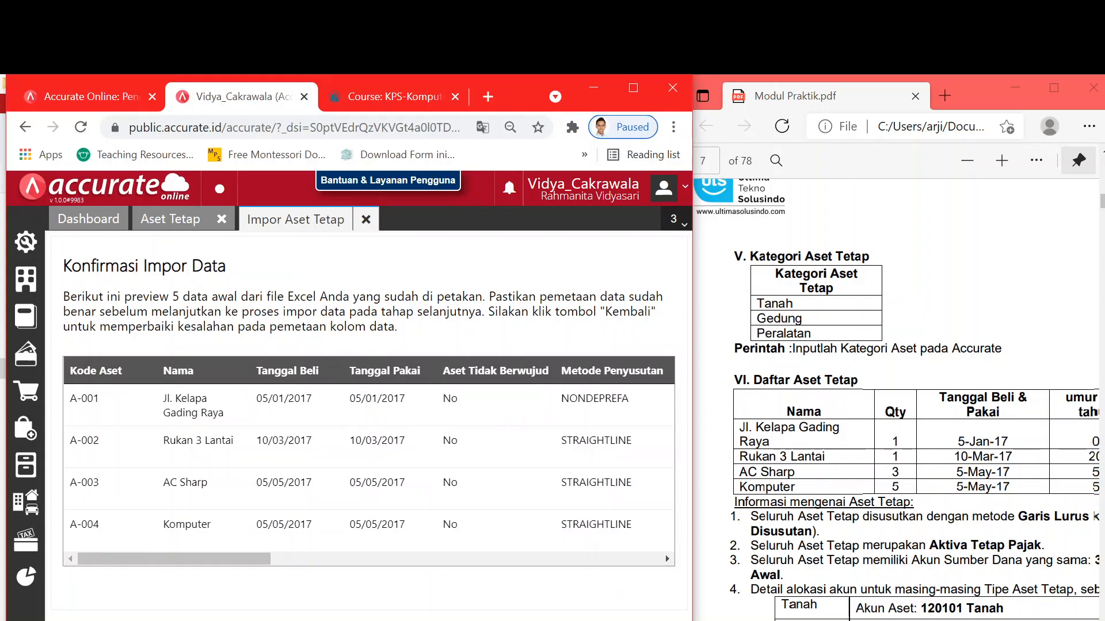
- Review the preview of fixed assets A-001 to A-004 and run the import
{"action": "scroll", "coordinate": [889, 400], "scroll_direction": "right", "scroll_amount": 5}
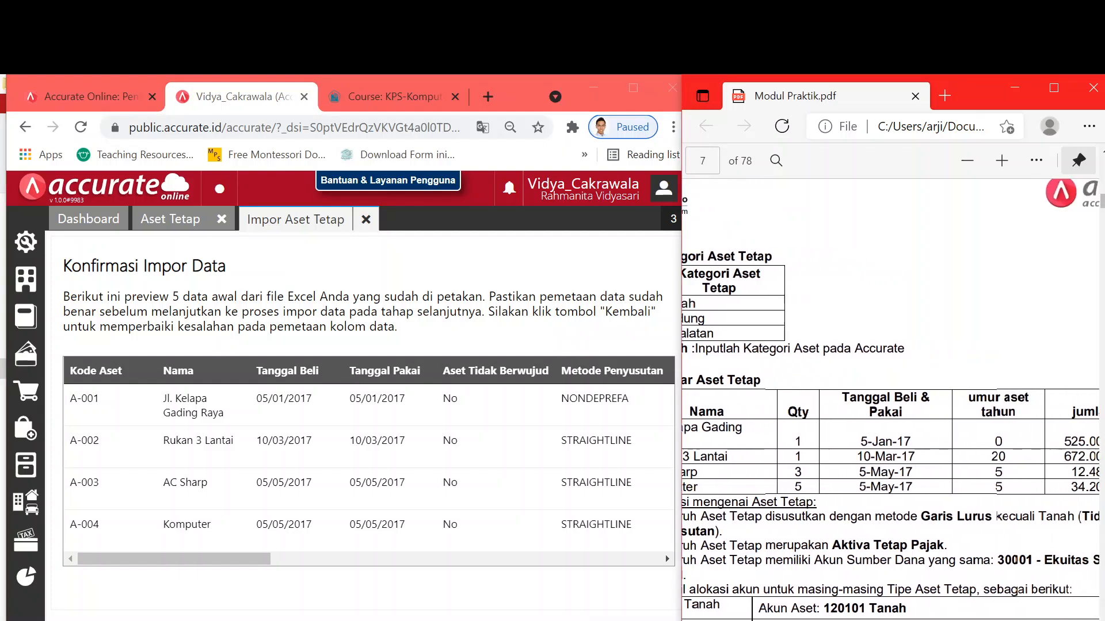
{"action": "scroll", "coordinate": [892, 399], "scroll_direction": "left", "scroll_amount": 5}
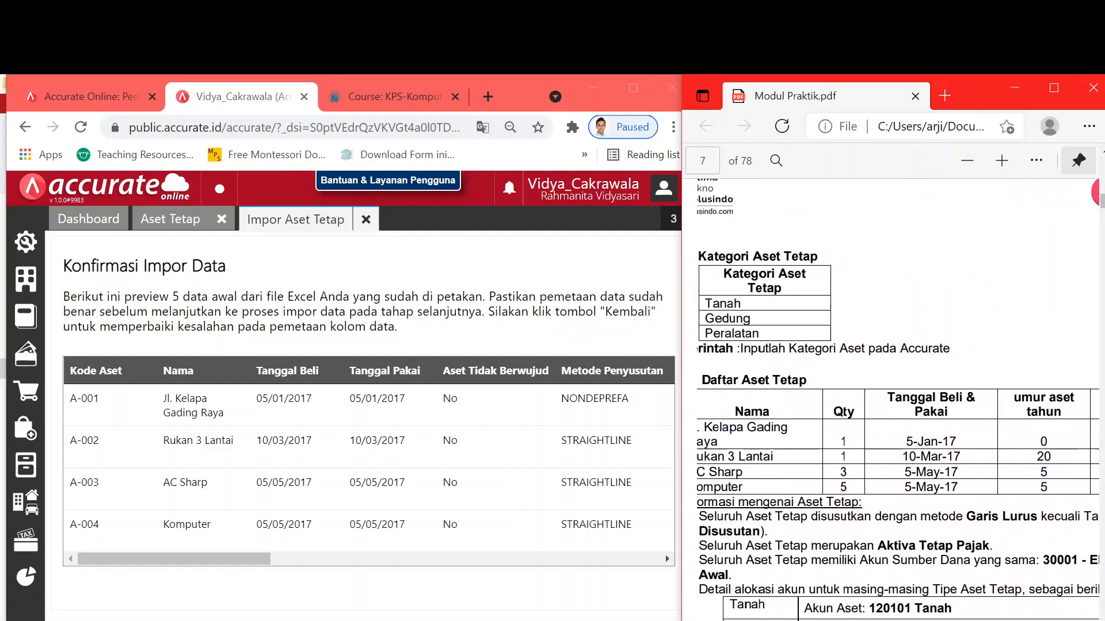
{"action": "scroll", "coordinate": [892, 400], "scroll_direction": "right", "scroll_amount": 1}
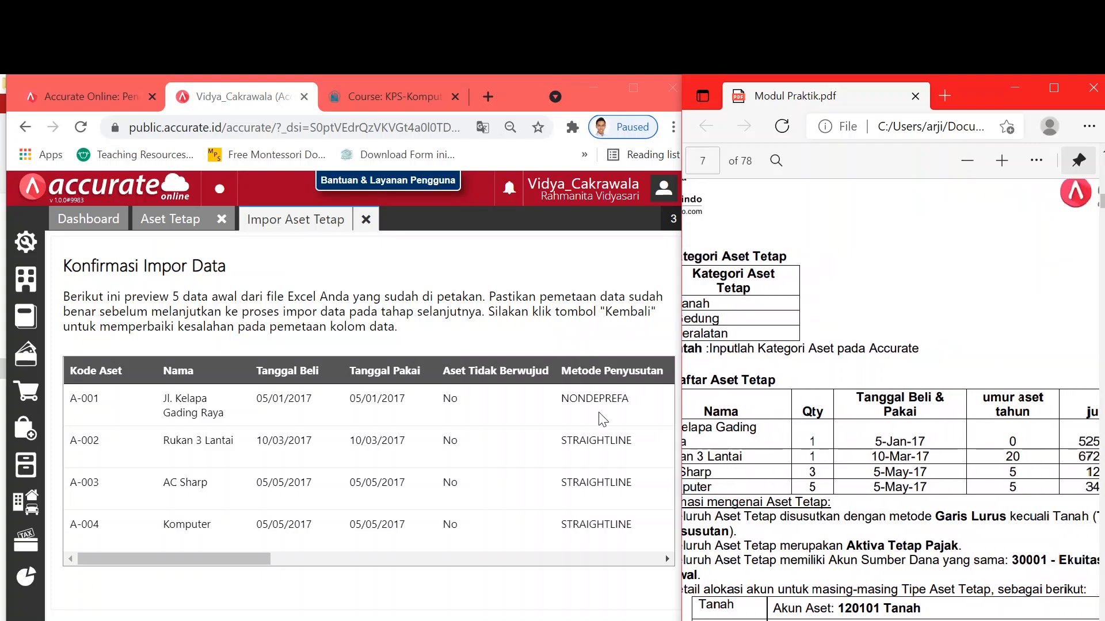
{"action": "scroll", "coordinate": [1019, 398], "scroll_direction": "down", "scroll_amount": 4}
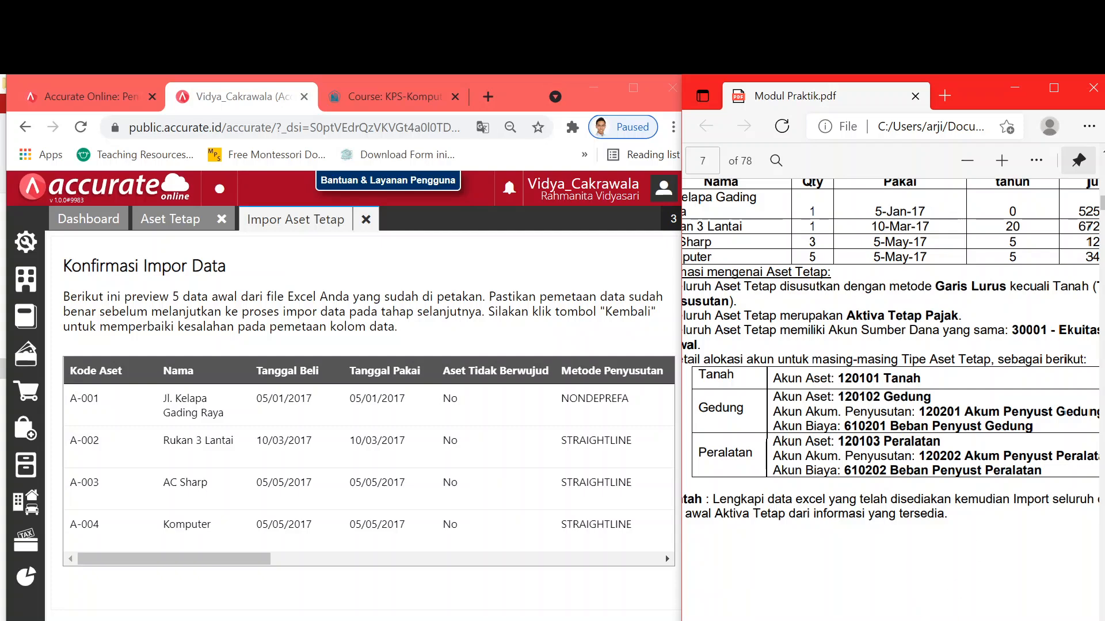
{"action": "scroll", "coordinate": [892, 351], "scroll_direction": "right", "scroll_amount": 3}
{"action": "scroll", "coordinate": [892, 351], "scroll_direction": "left", "scroll_amount": 4}
{"action": "scroll", "coordinate": [892, 351], "scroll_direction": "right", "scroll_amount": 2}
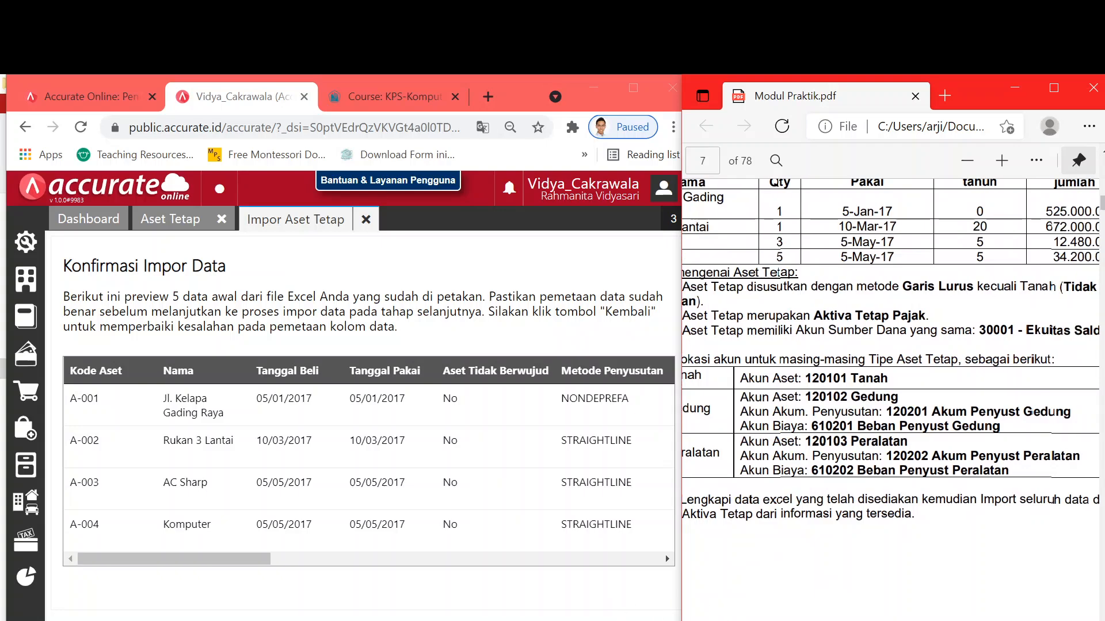
{"action": "left_click", "coordinate": [641, 620]}
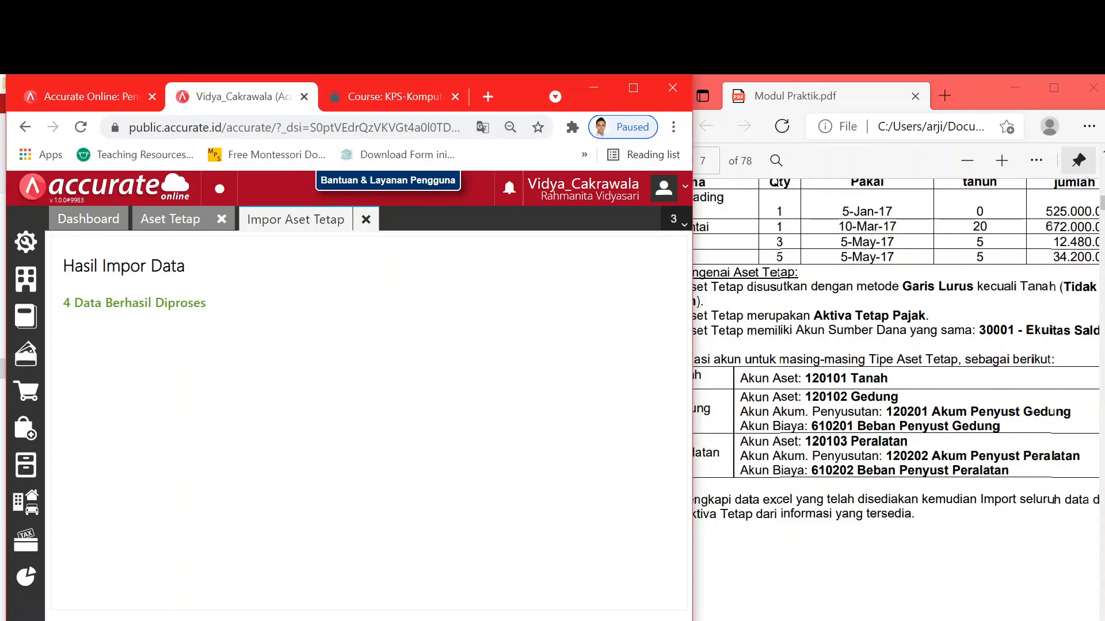
- Compare the four imported assets A-001 to A-004 against the practice module
{"action": "left_click_drag", "start_coordinate": [898, 620], "coordinate": [806, 620]}
{"action": "scroll", "coordinate": [892, 403], "scroll_direction": "up", "scroll_amount": 4}
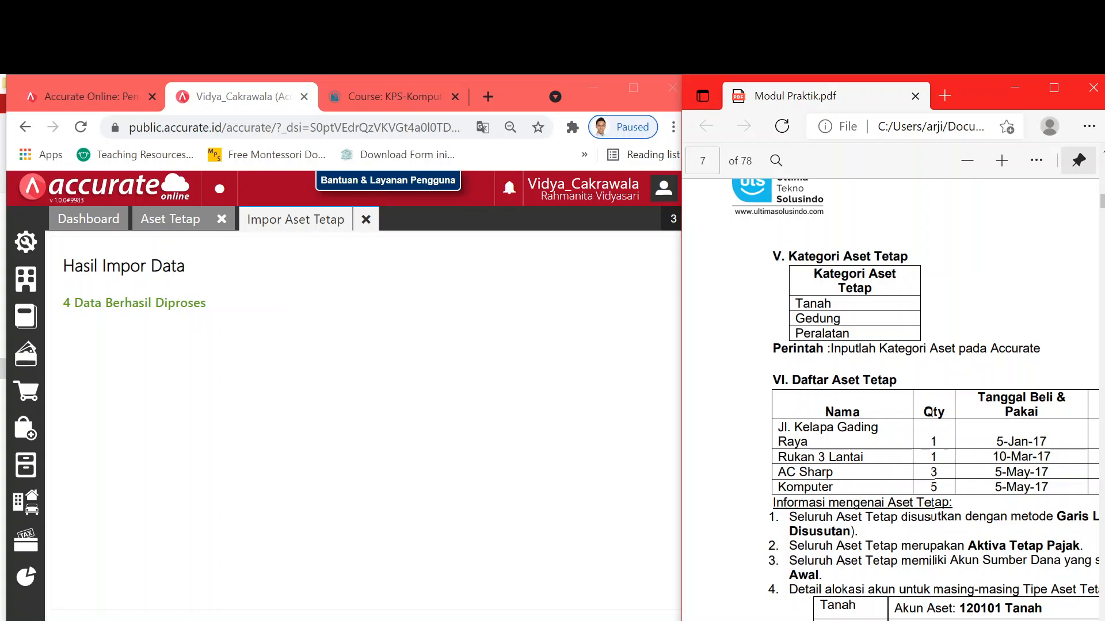
{"action": "left_click", "coordinate": [305, 415]}
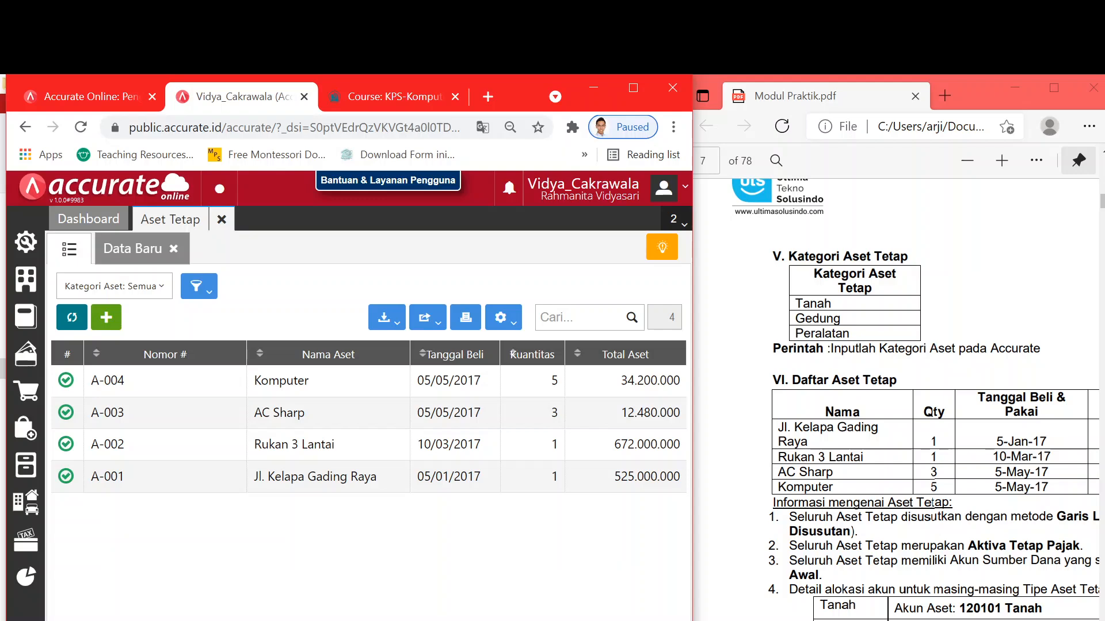
{"action": "left_click", "coordinate": [931, 504]}
{"action": "scroll", "coordinate": [931, 503], "scroll_direction": "right", "scroll_amount": 10}
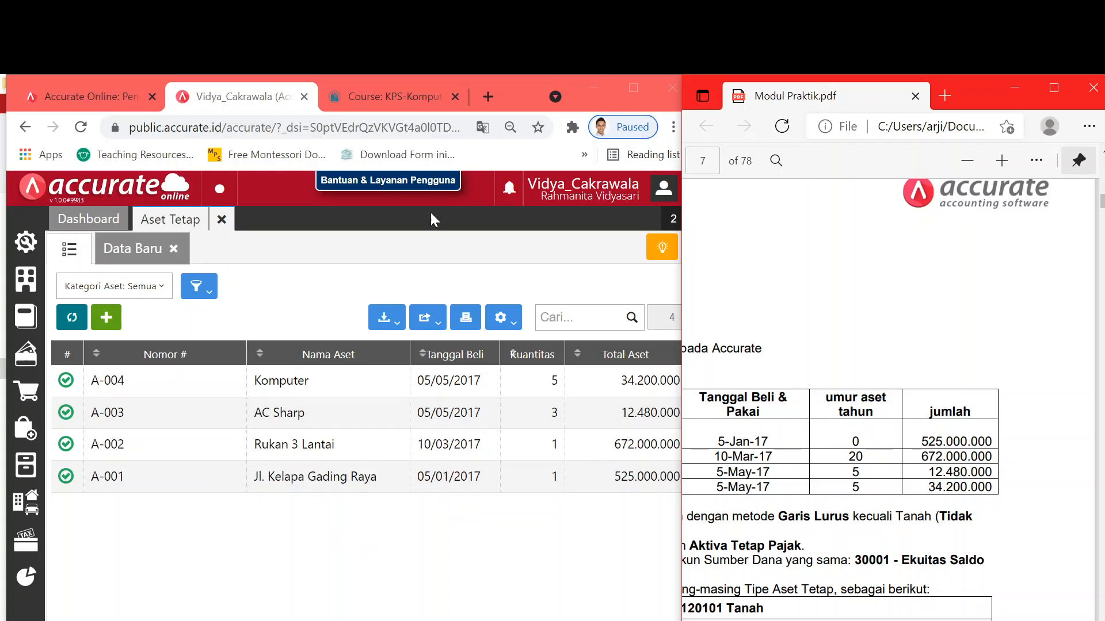
- Close the Aset Tetap list and refresh the dashboard's Aktifitas Terakhir widget
{"action": "left_click", "coordinate": [633, 92]}
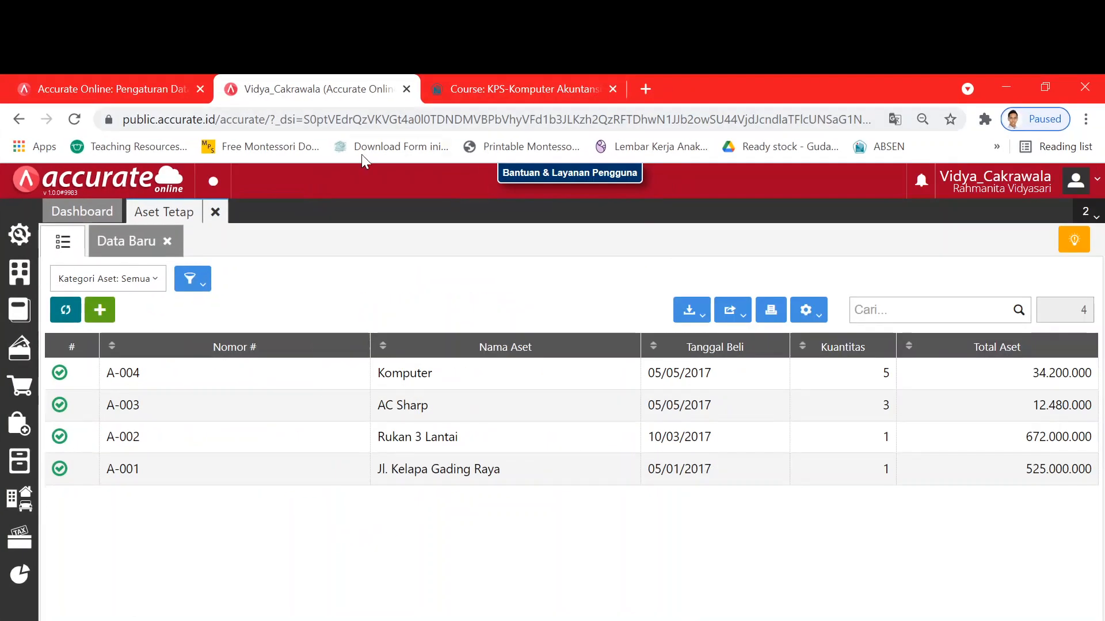
{"action": "left_click", "coordinate": [215, 214]}
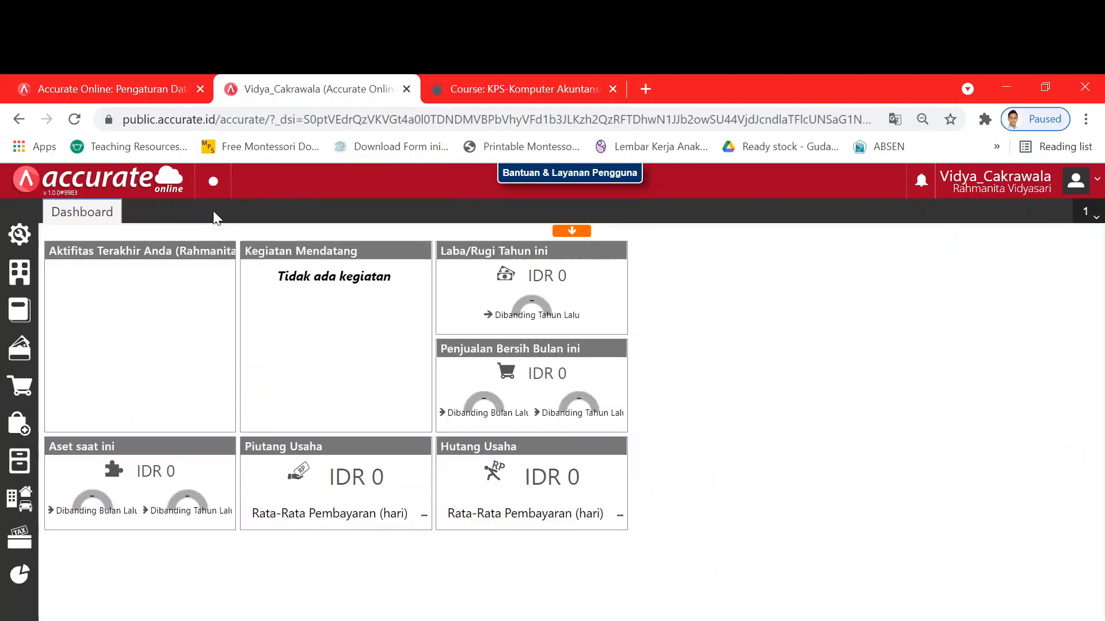
{"action": "mouse_move", "coordinate": [177, 376]}
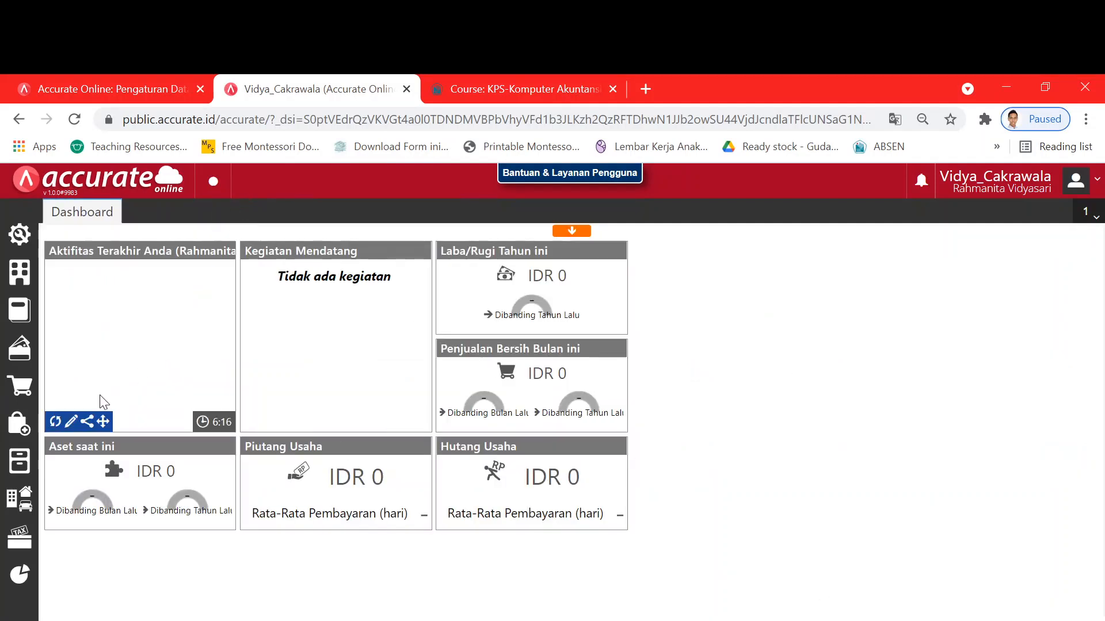
{"action": "left_click", "coordinate": [55, 422]}
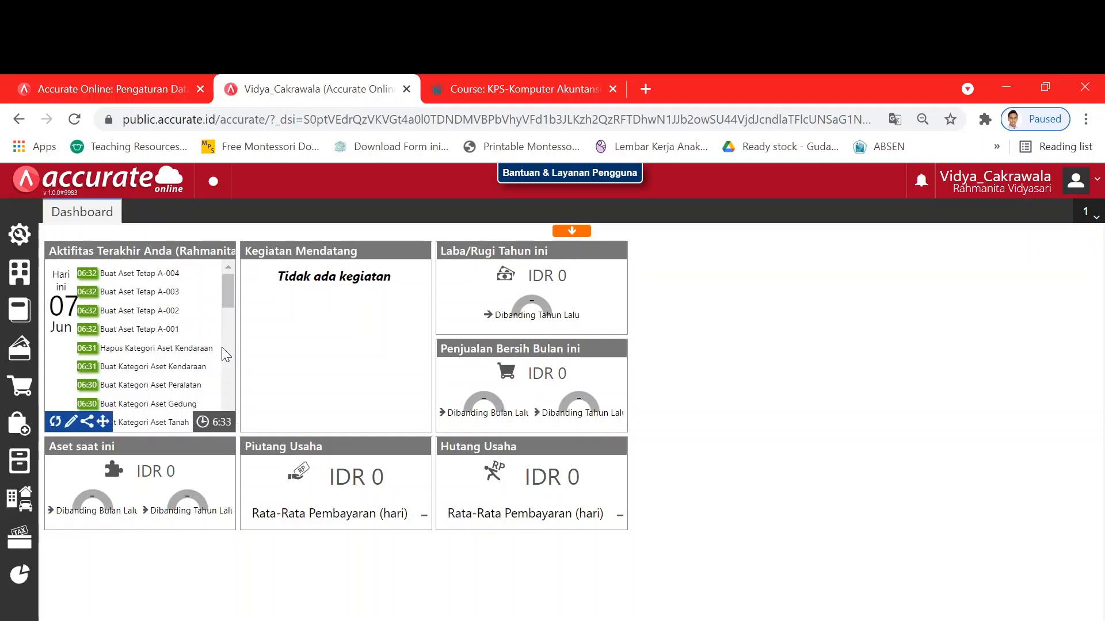
- Scroll through the recent activity entries recording Buat Aset Tetap A-001 to A-004
{"action": "left_click_drag", "start_coordinate": [228, 301], "coordinate": [235, 278]}
{"action": "left_click_drag", "start_coordinate": [240, 313], "coordinate": [206, 302]}
{"action": "scroll", "coordinate": [205, 344], "scroll_direction": "down", "scroll_amount": 3}
{"action": "left_click", "coordinate": [204, 304]}
{"action": "left_click_drag", "start_coordinate": [232, 288], "coordinate": [234, 314]}
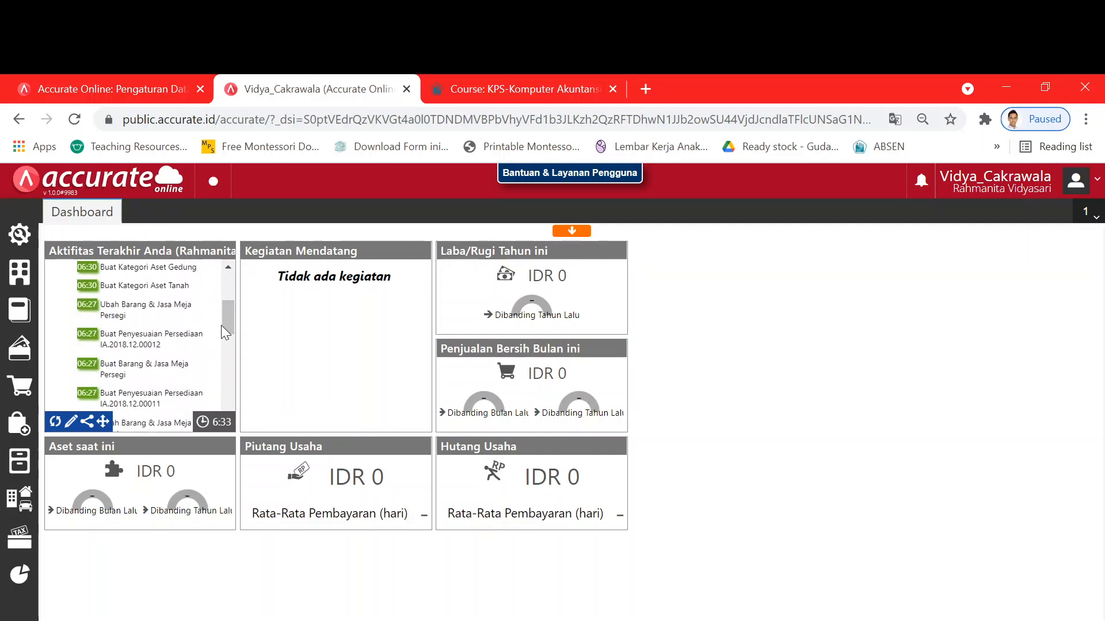
{"action": "left_click_drag", "start_coordinate": [225, 332], "coordinate": [231, 295]}
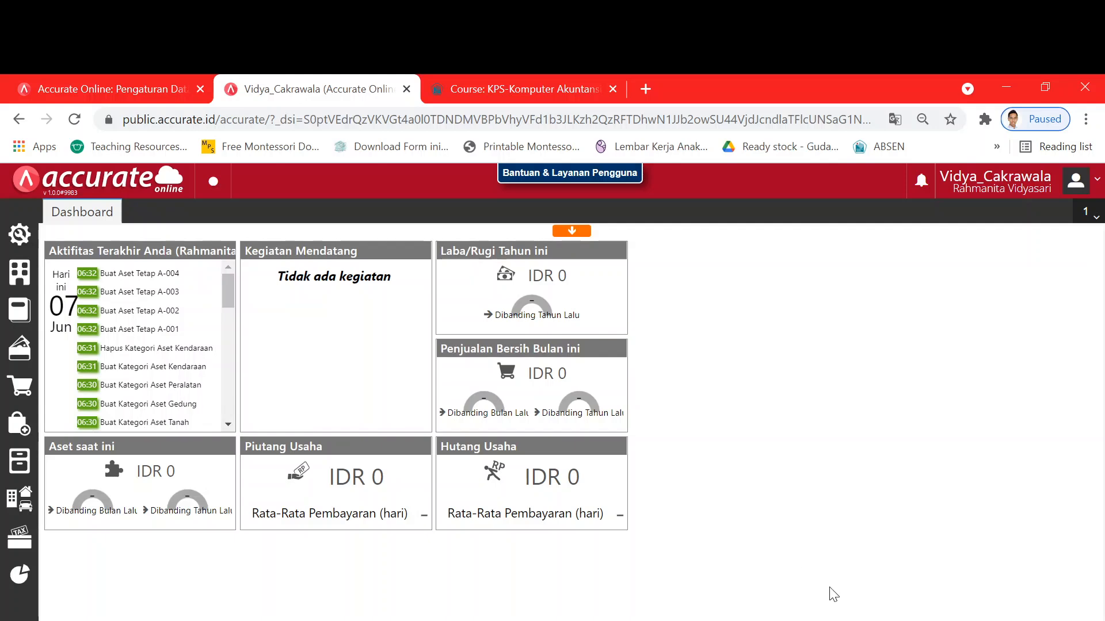
{"action": "key", "text": "alt+Tab"}
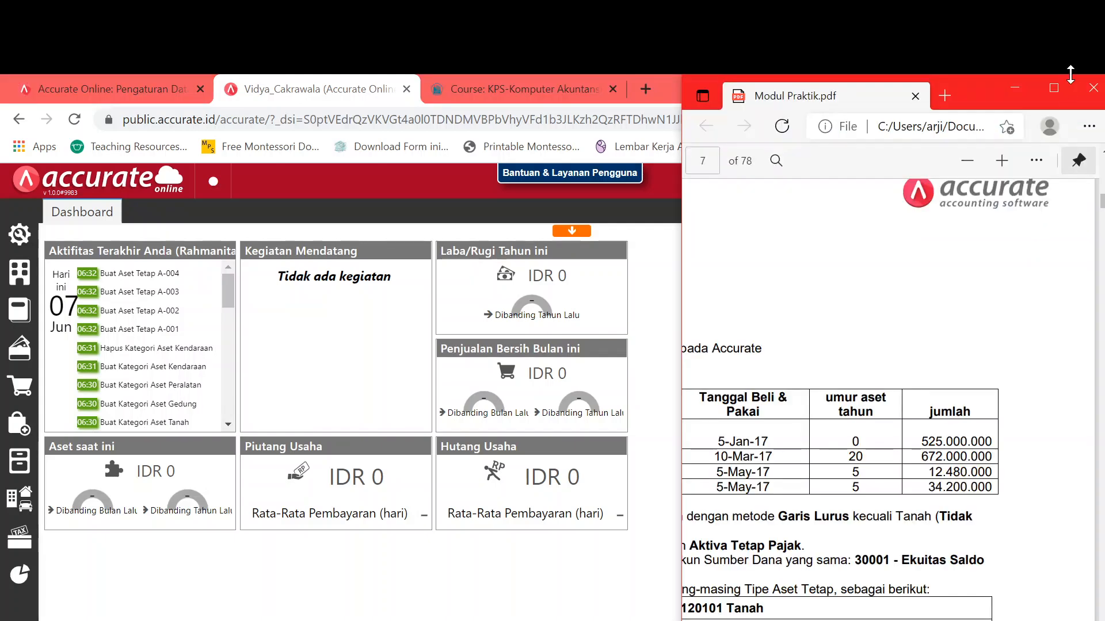
- Scroll the practice module to page 8's month-end closing and dock it beside the Accurate dashboard
{"action": "left_click", "coordinate": [1054, 87]}
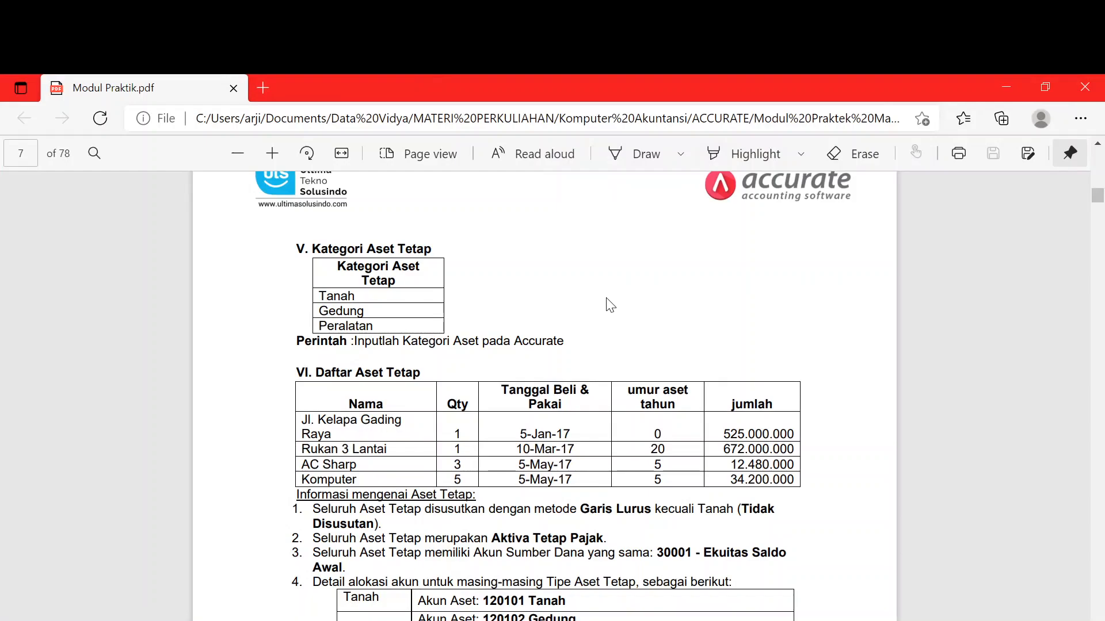
{"action": "scroll", "coordinate": [610, 305], "scroll_direction": "down", "scroll_amount": 10}
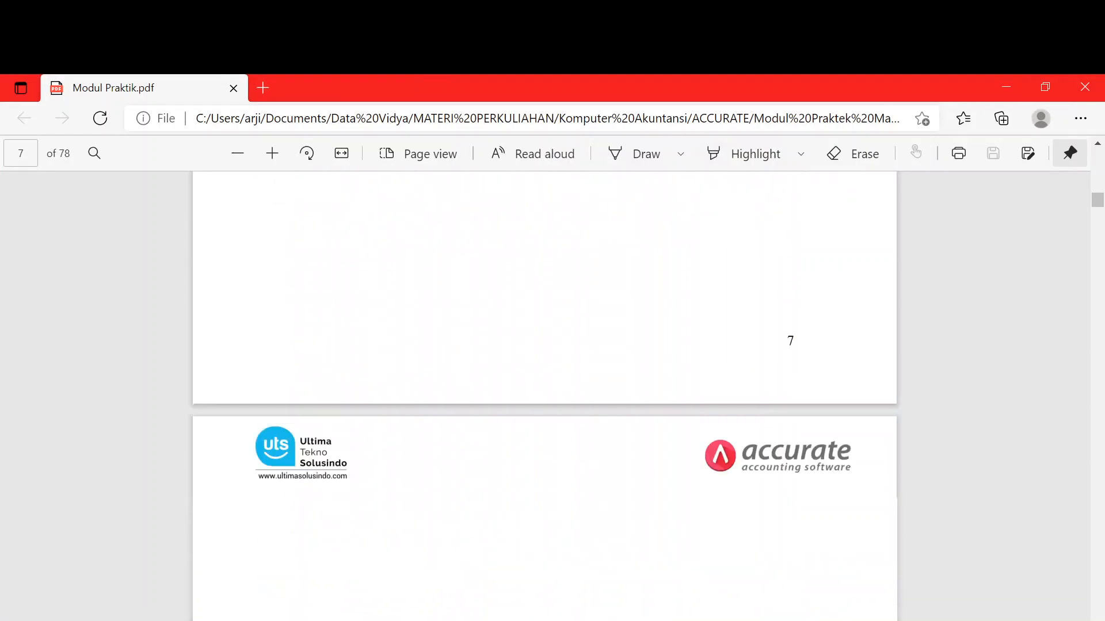
{"action": "scroll", "coordinate": [614, 385], "scroll_direction": "down", "scroll_amount": 5}
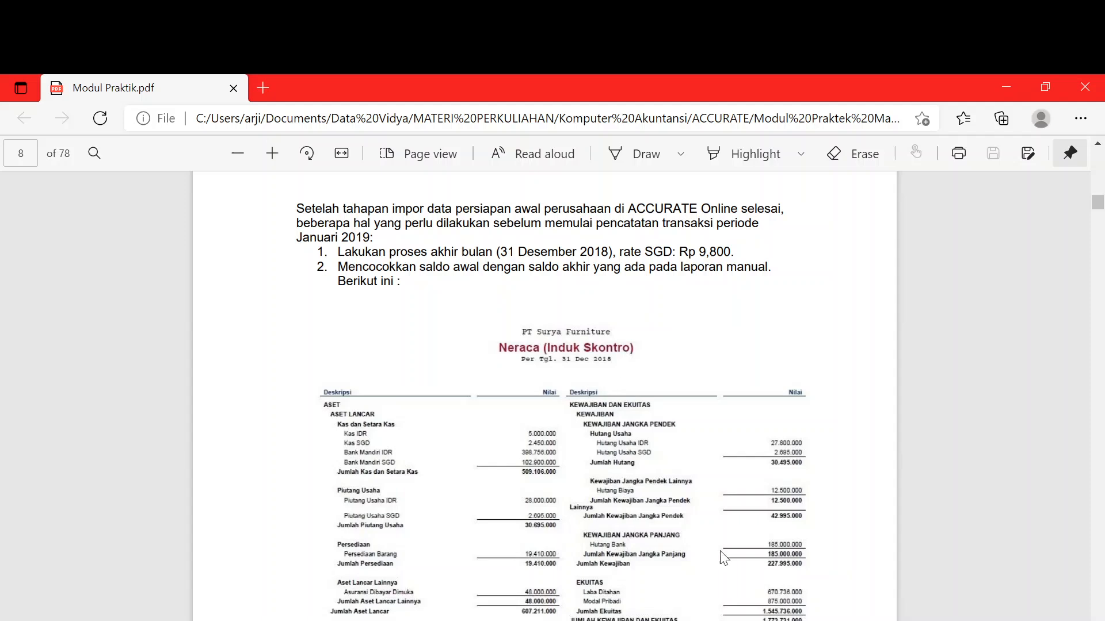
{"action": "left_click", "coordinate": [1046, 87]}
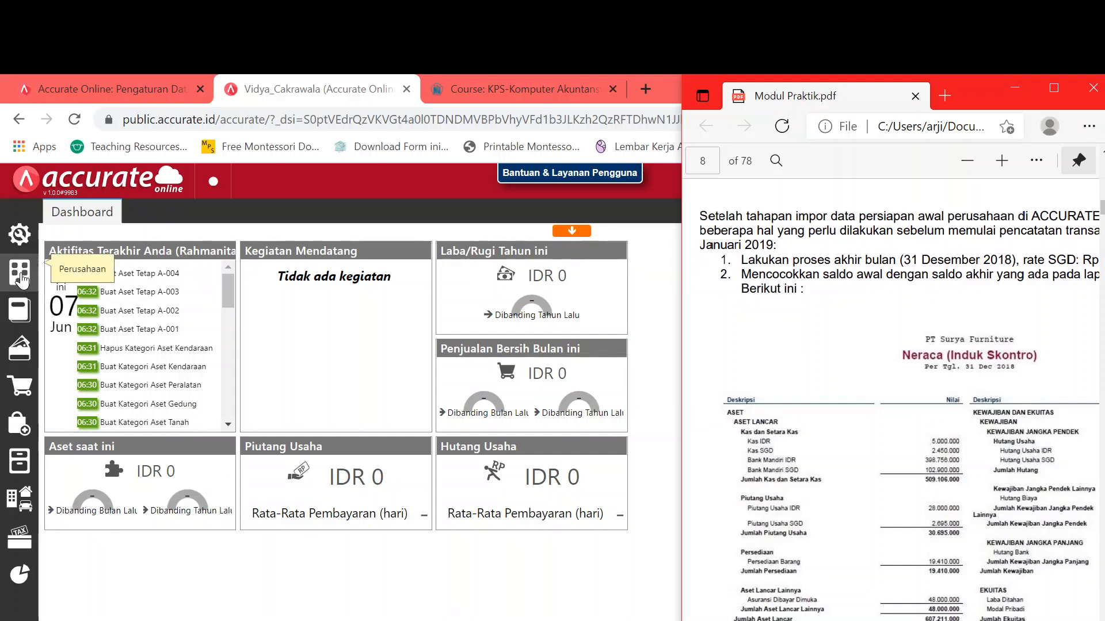
{"action": "left_click", "coordinate": [21, 278]}
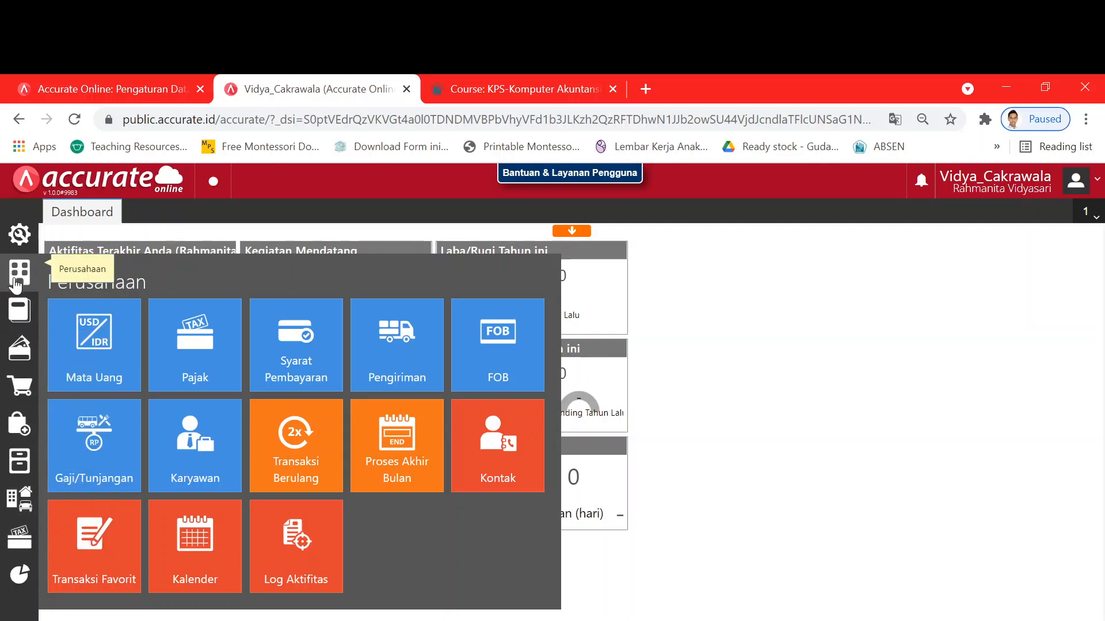
{"action": "left_click", "coordinate": [16, 280]}
{"action": "left_click", "coordinate": [15, 281]}
{"action": "left_click", "coordinate": [16, 314]}
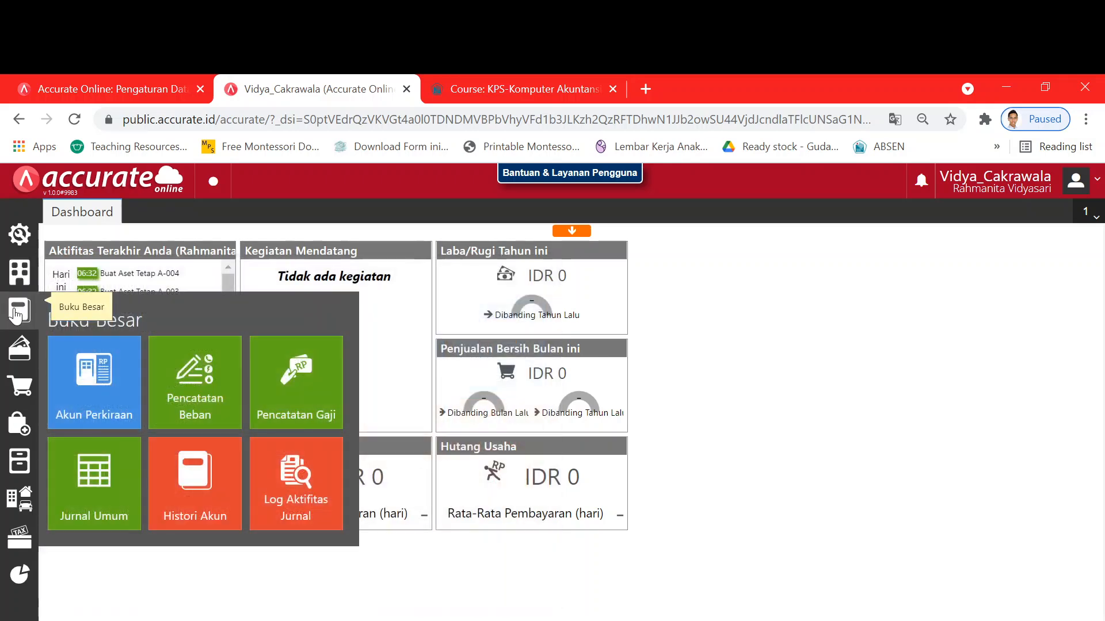
{"action": "left_click", "coordinate": [19, 348]}
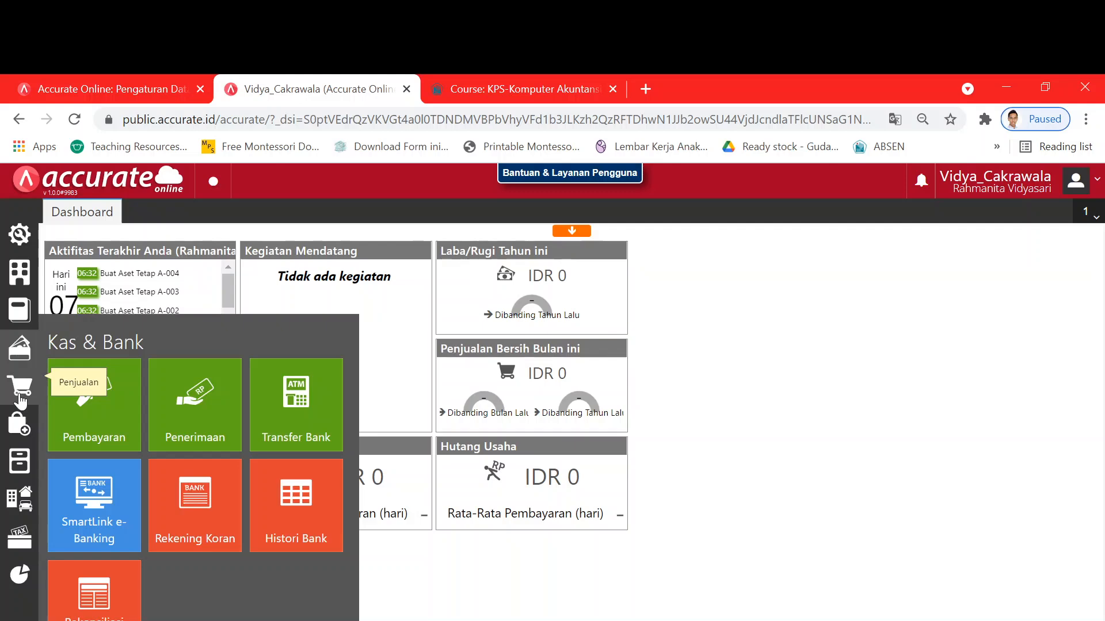
{"action": "left_click", "coordinate": [21, 399]}
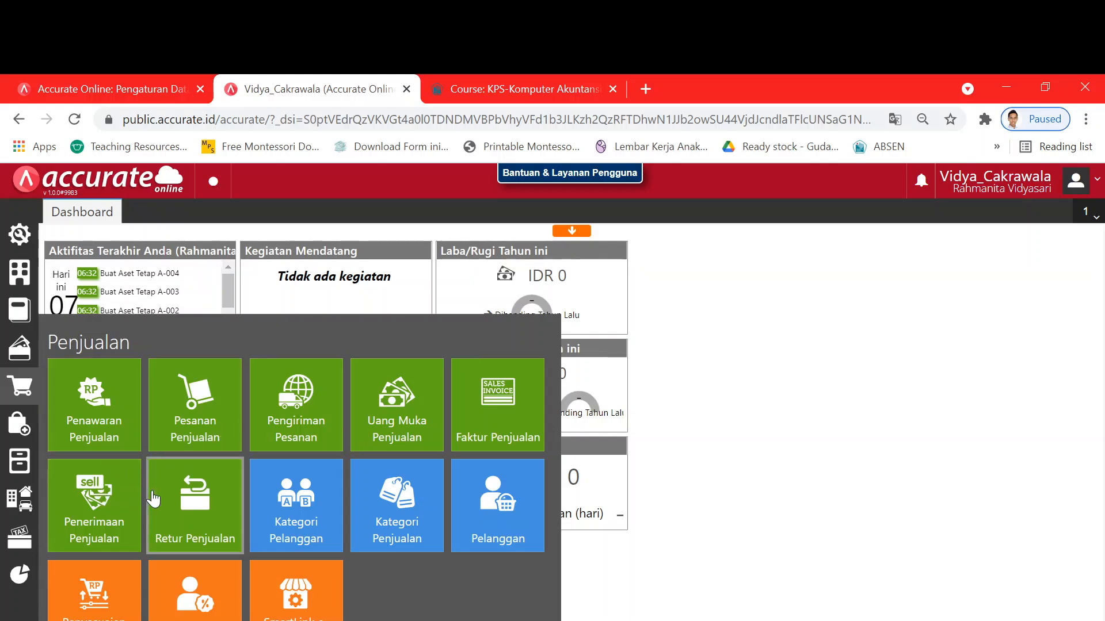
{"action": "left_click", "coordinate": [20, 424]}
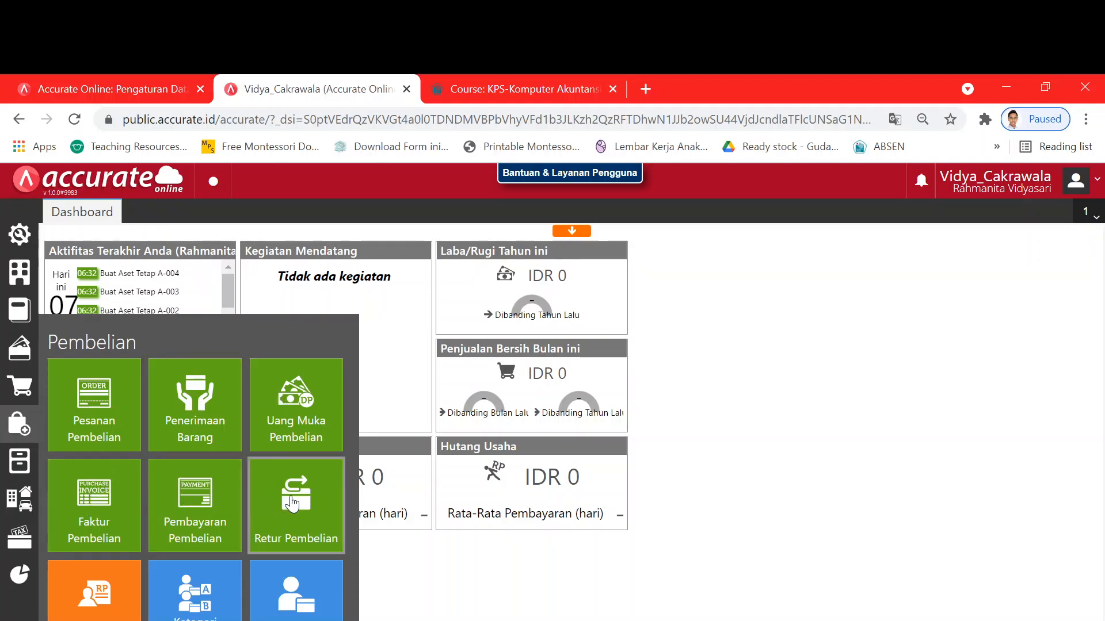
{"action": "left_click", "coordinate": [20, 465]}
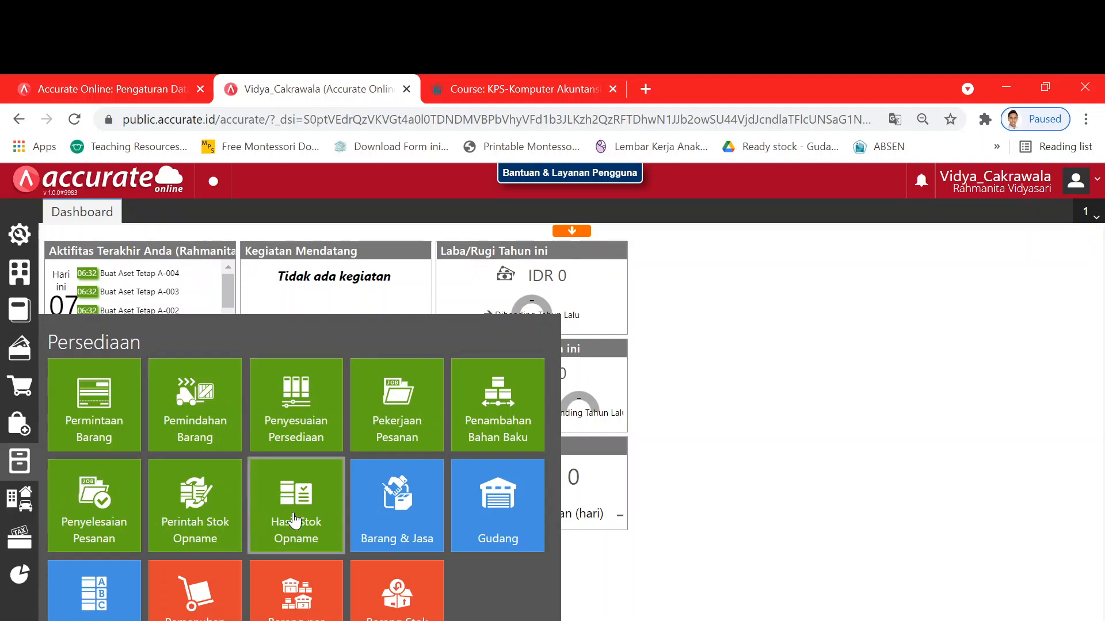
{"action": "left_click", "coordinate": [26, 505]}
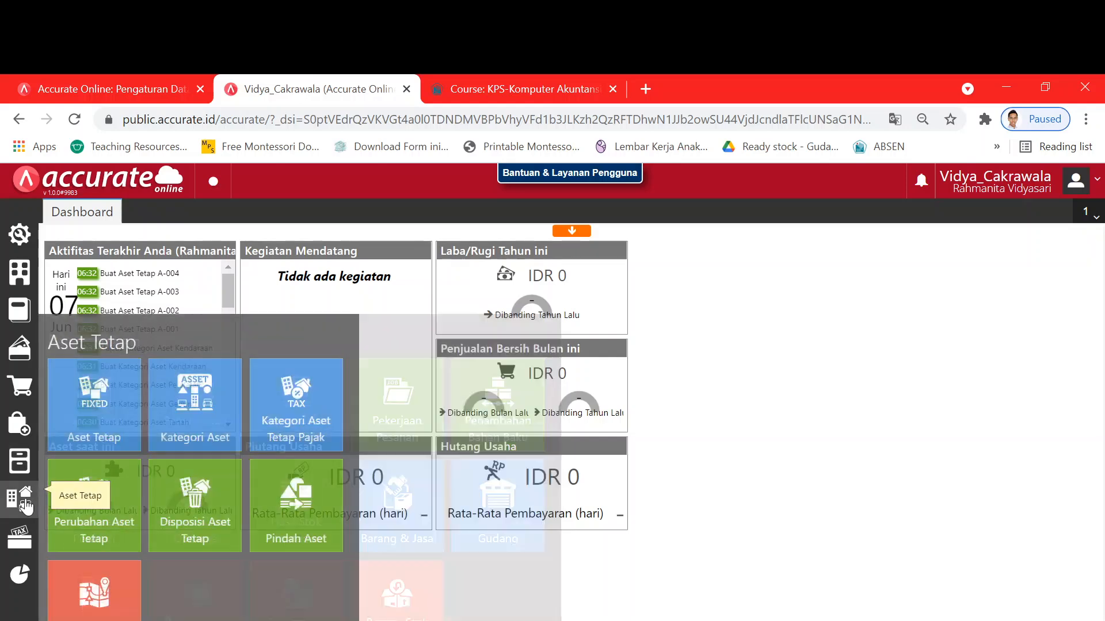
{"action": "left_click", "coordinate": [21, 538]}
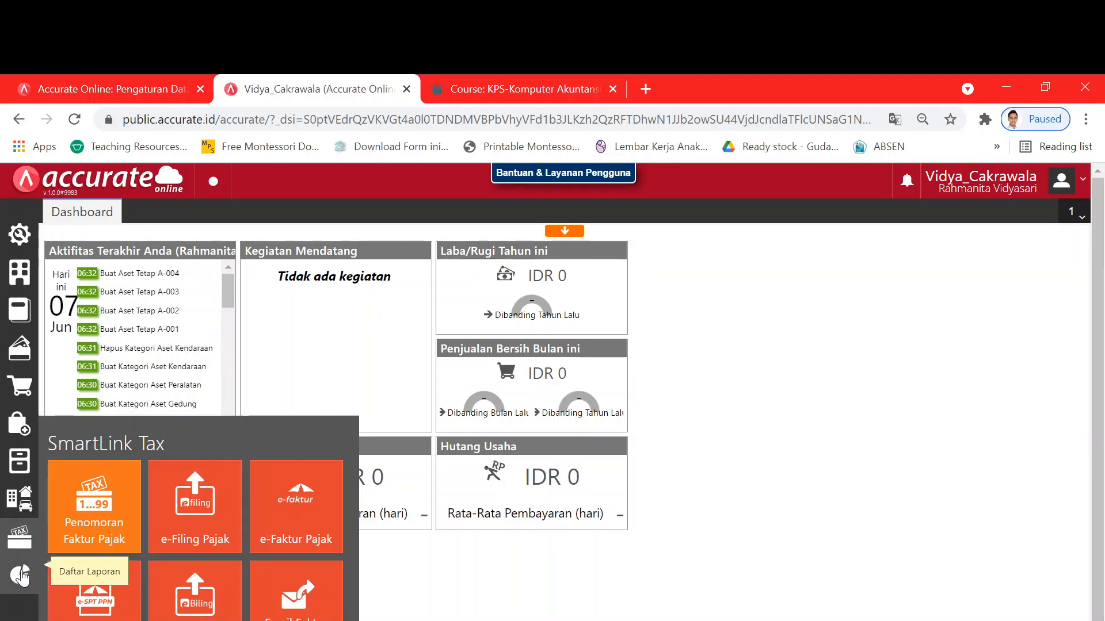
{"action": "left_click", "coordinate": [21, 576]}
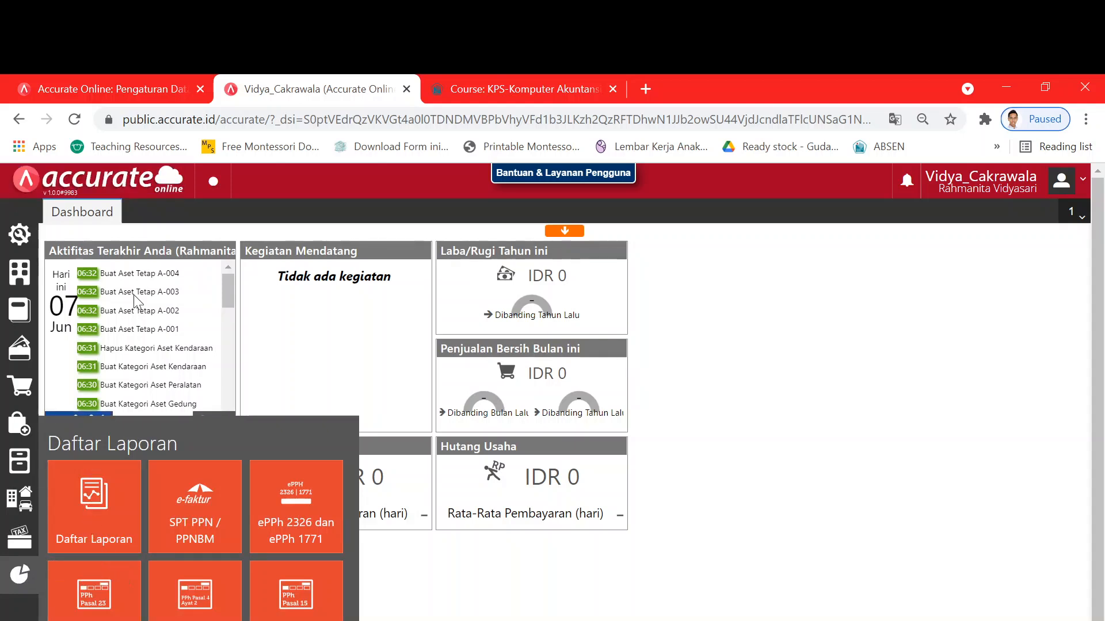
{"action": "key", "text": "alt+Tab"}
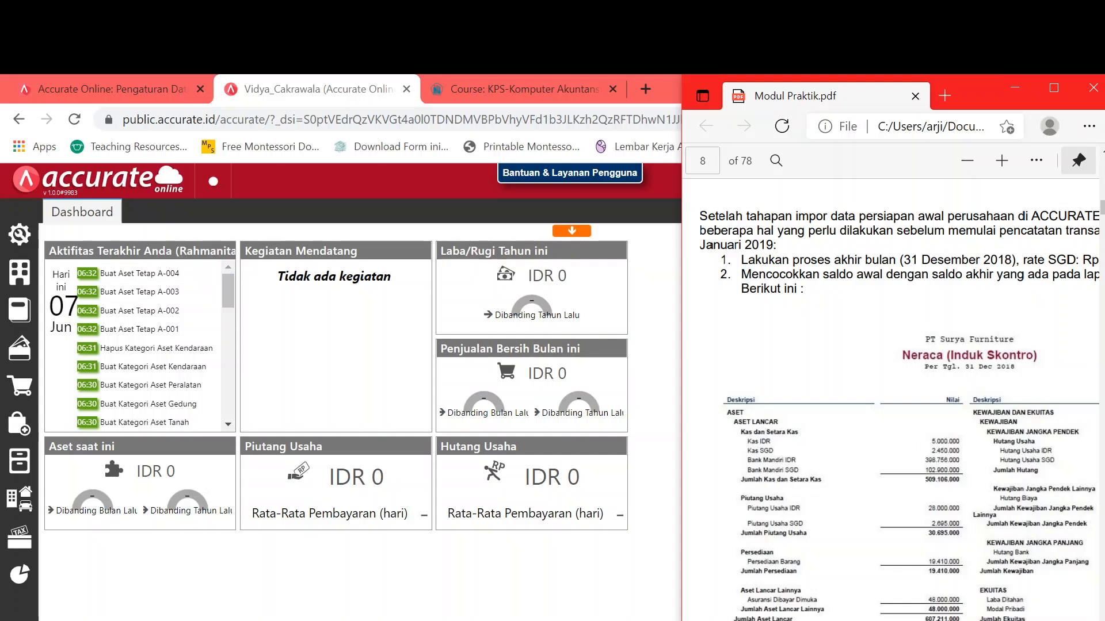
- Open a new Proses Akhir Bulan form from Perusahaan, listing Rupiah at 1 and Singapore Dollar at 9.800
{"action": "scroll", "coordinate": [891, 414], "scroll_direction": "right", "scroll_amount": 5}
{"action": "scroll", "coordinate": [891, 414], "scroll_direction": "left", "scroll_amount": 4}
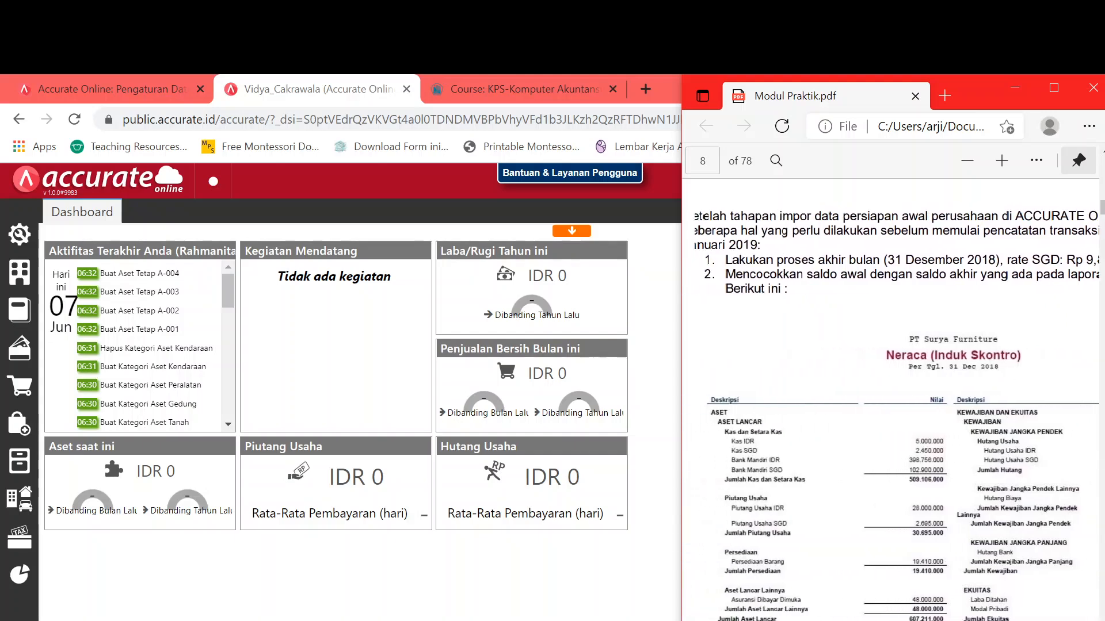
{"action": "scroll", "coordinate": [891, 415], "scroll_direction": "left", "scroll_amount": 1}
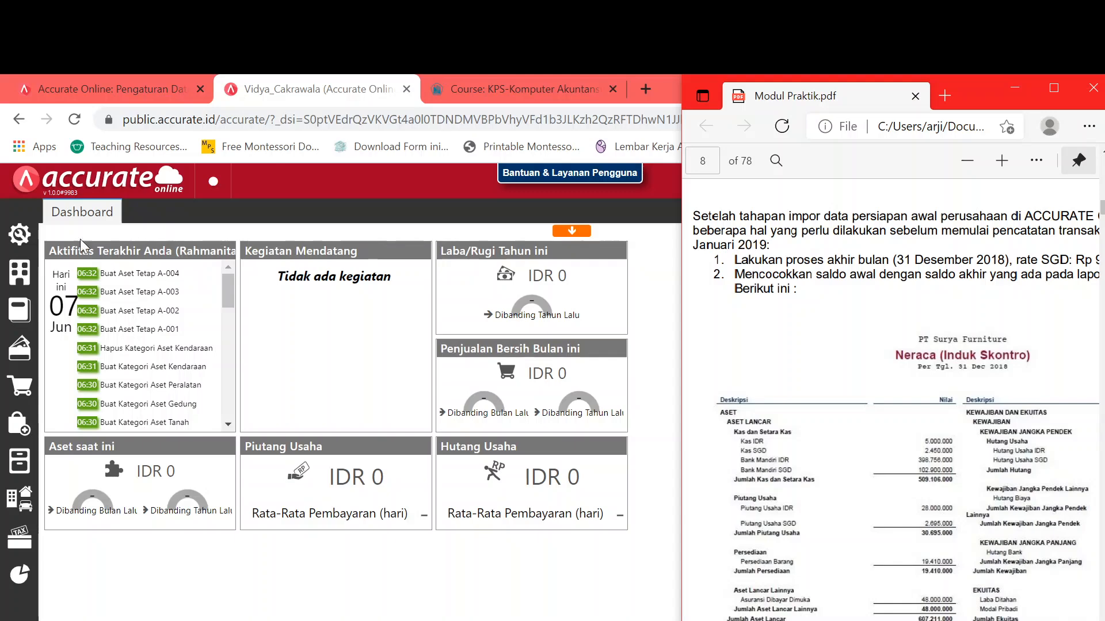
{"action": "left_click", "coordinate": [20, 273]}
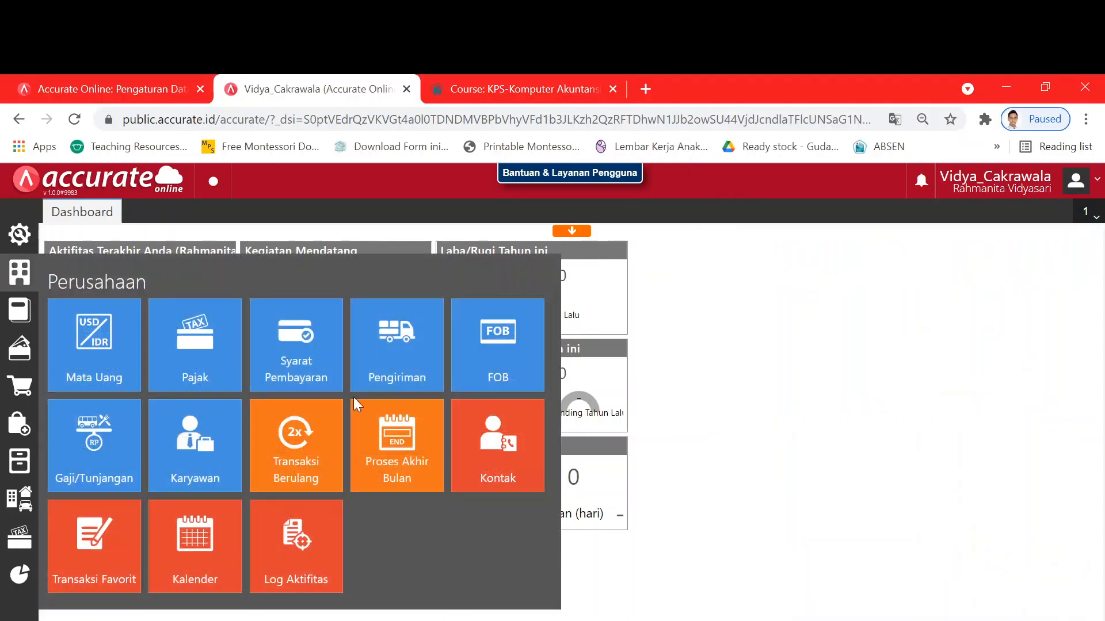
{"action": "left_click", "coordinate": [370, 431]}
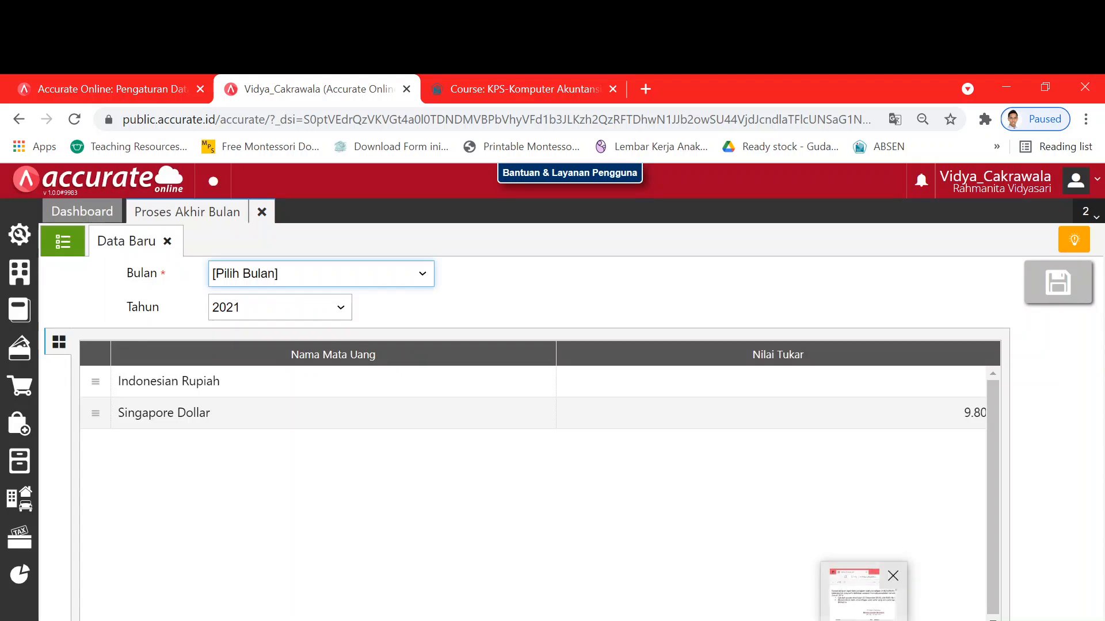
- Set the month-end process period to Desember 2018
{"action": "left_click", "coordinate": [794, 608]}
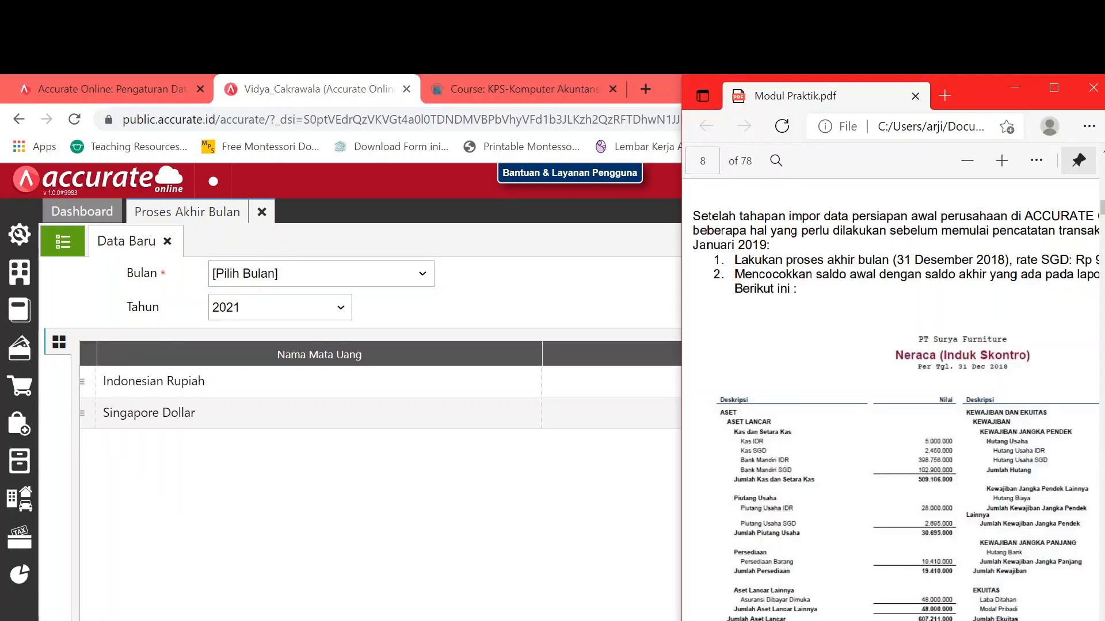
{"action": "scroll", "coordinate": [892, 258], "scroll_direction": "right", "scroll_amount": 3}
{"action": "scroll", "coordinate": [1050, 275], "scroll_direction": "left", "scroll_amount": 2}
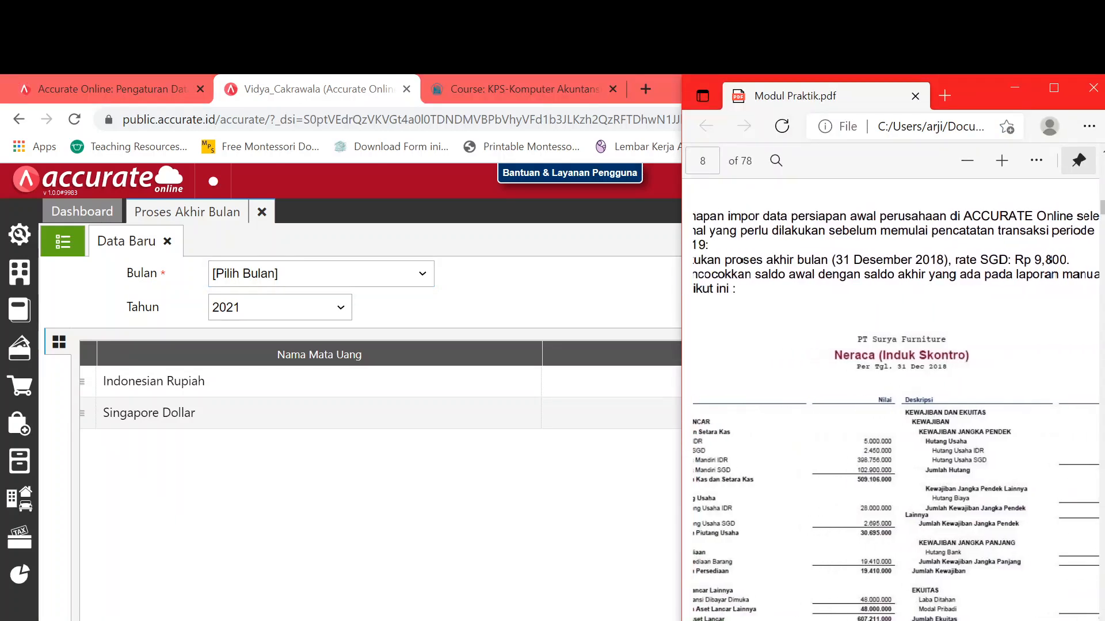
{"action": "scroll", "coordinate": [1051, 275], "scroll_direction": "left", "scroll_amount": 2}
{"action": "left_click", "coordinate": [382, 278]}
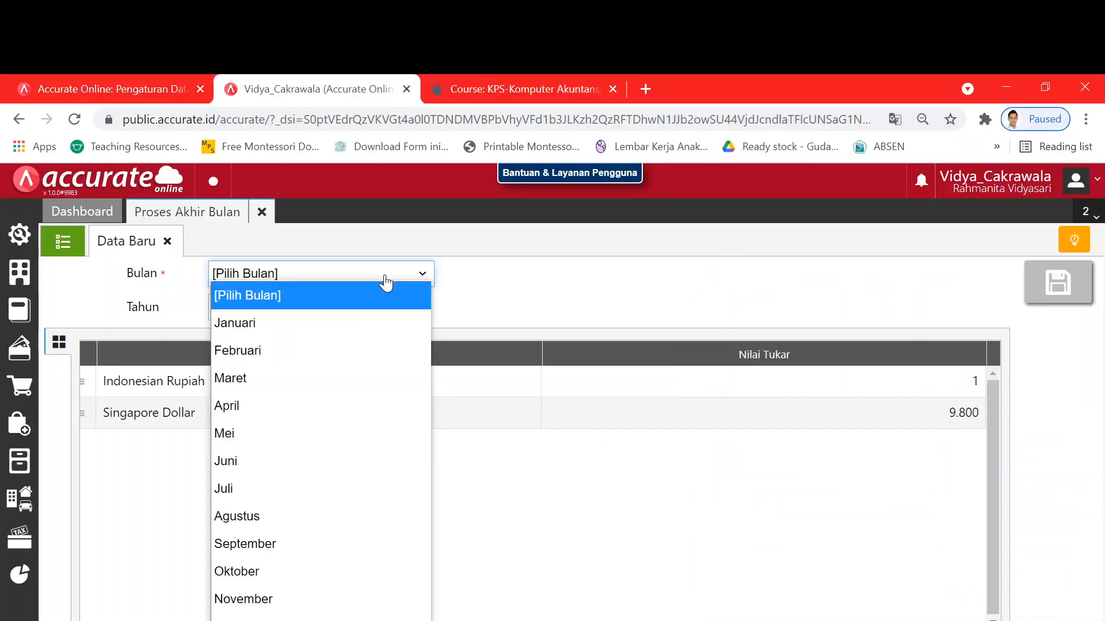
{"action": "left_click", "coordinate": [348, 618]}
{"action": "left_click", "coordinate": [304, 309]}
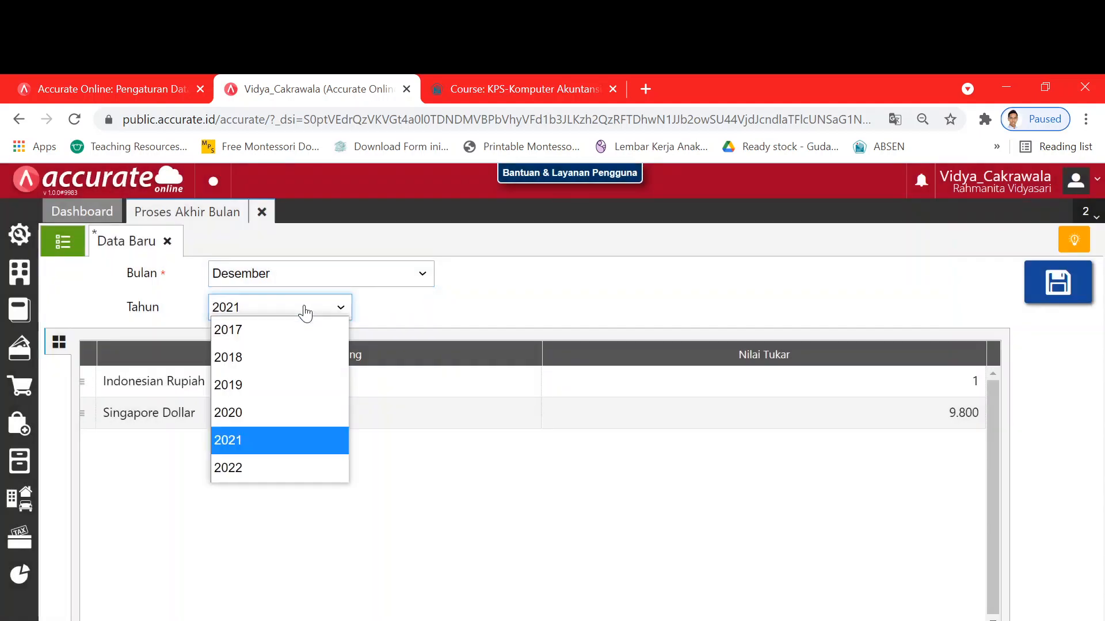
{"action": "left_click", "coordinate": [302, 357]}
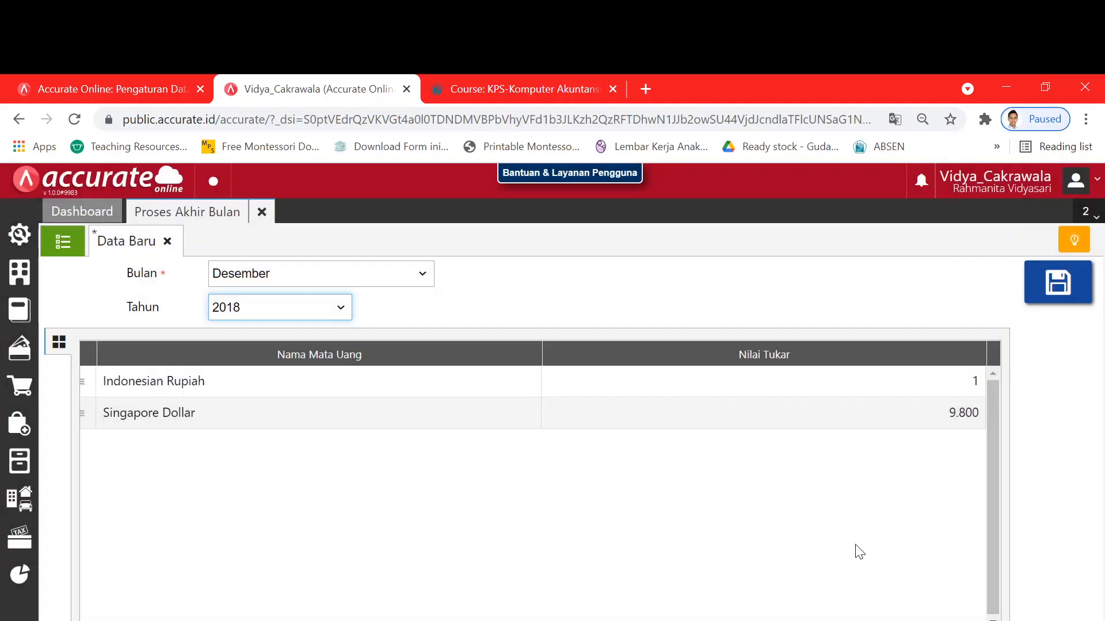
- Confirm the Singapore Dollar exchange rate of 9.800
{"action": "double_click", "coordinate": [929, 414]}
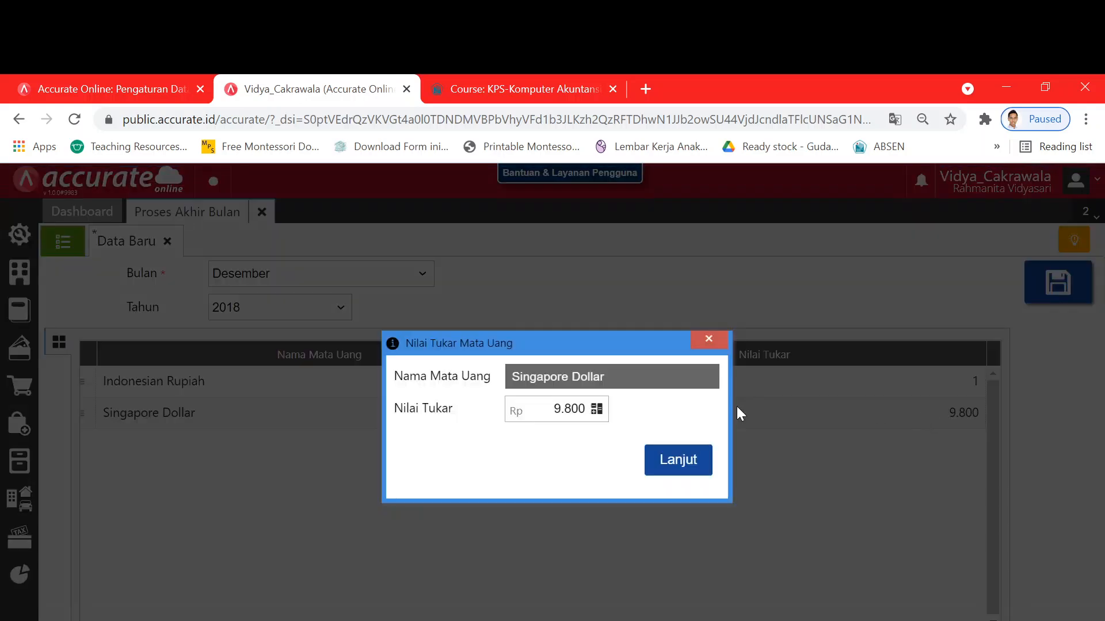
{"action": "left_click", "coordinate": [674, 460]}
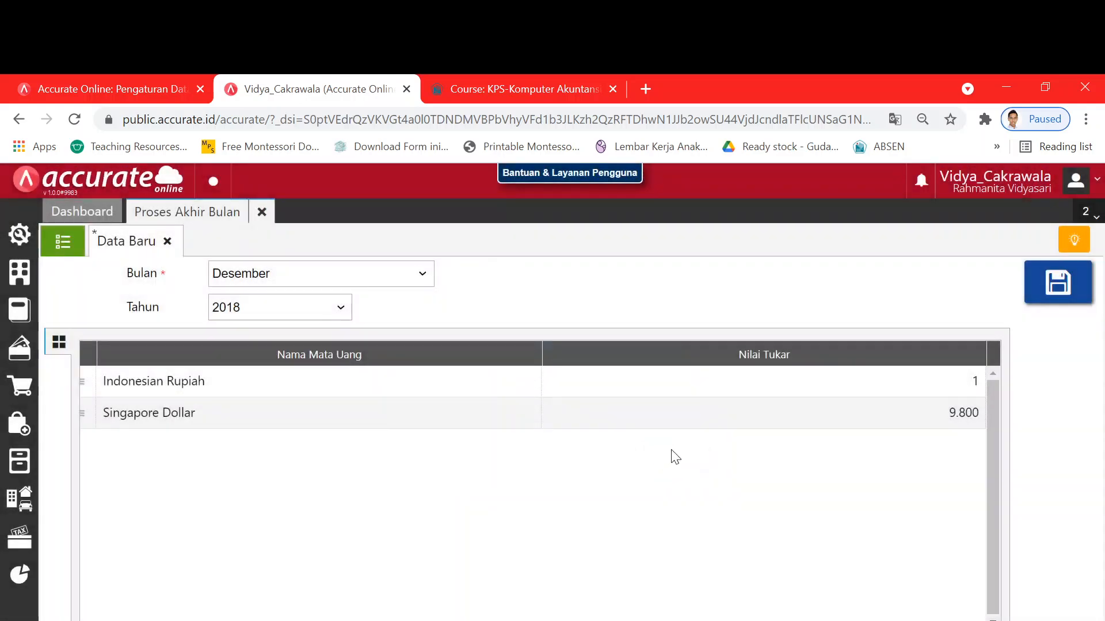
{"action": "key", "text": "alt+Tab"}
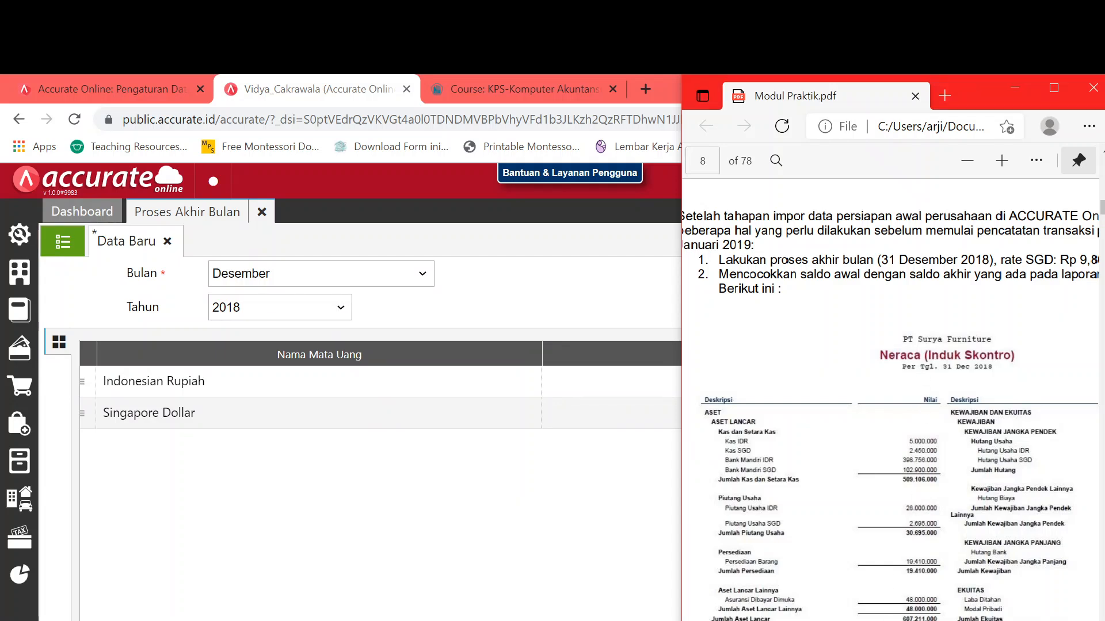
{"action": "scroll", "coordinate": [977, 268], "scroll_direction": "right", "scroll_amount": 4}
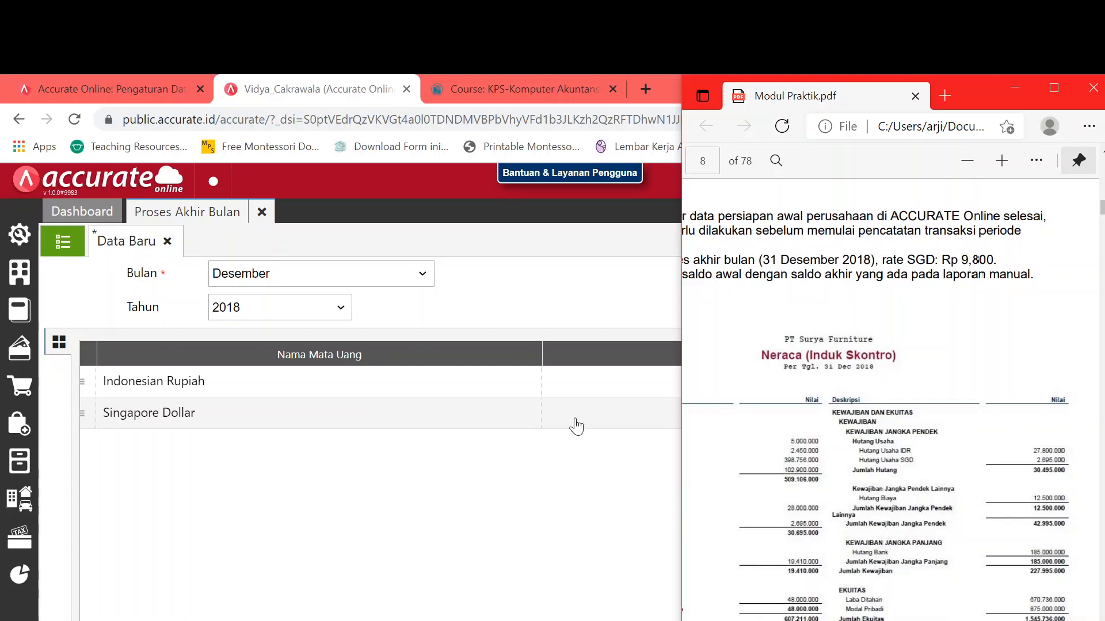
- Save the December 2018 month-end process with Singapore Dollar at 9.800
{"action": "key", "text": "alt+Tab"}
{"action": "left_click", "coordinate": [1057, 283]}
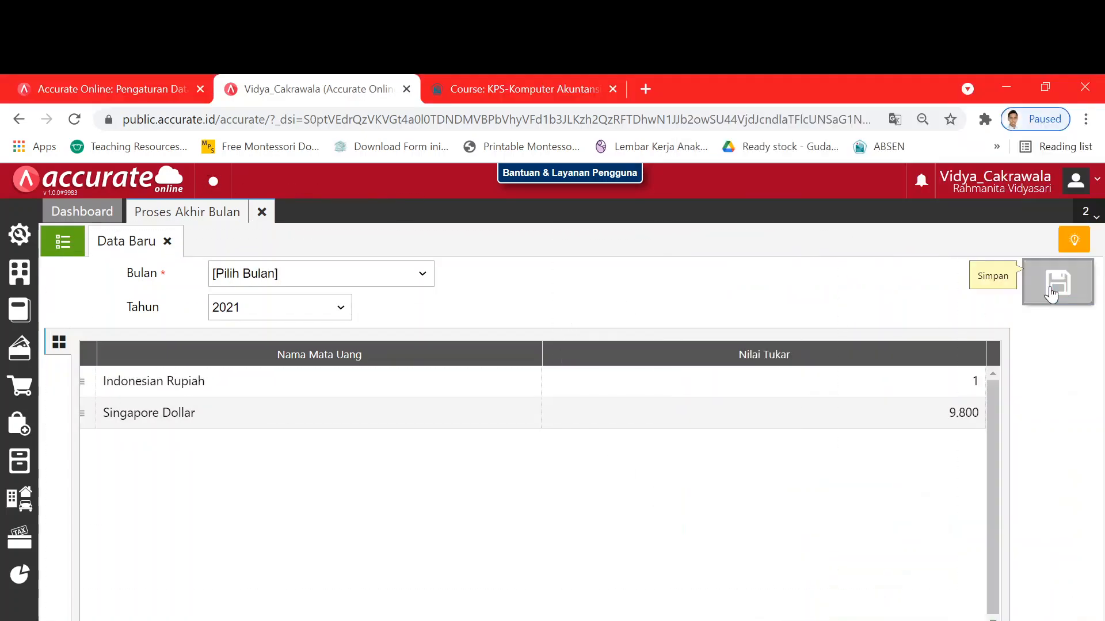
{"action": "key", "text": "alt+Tab"}
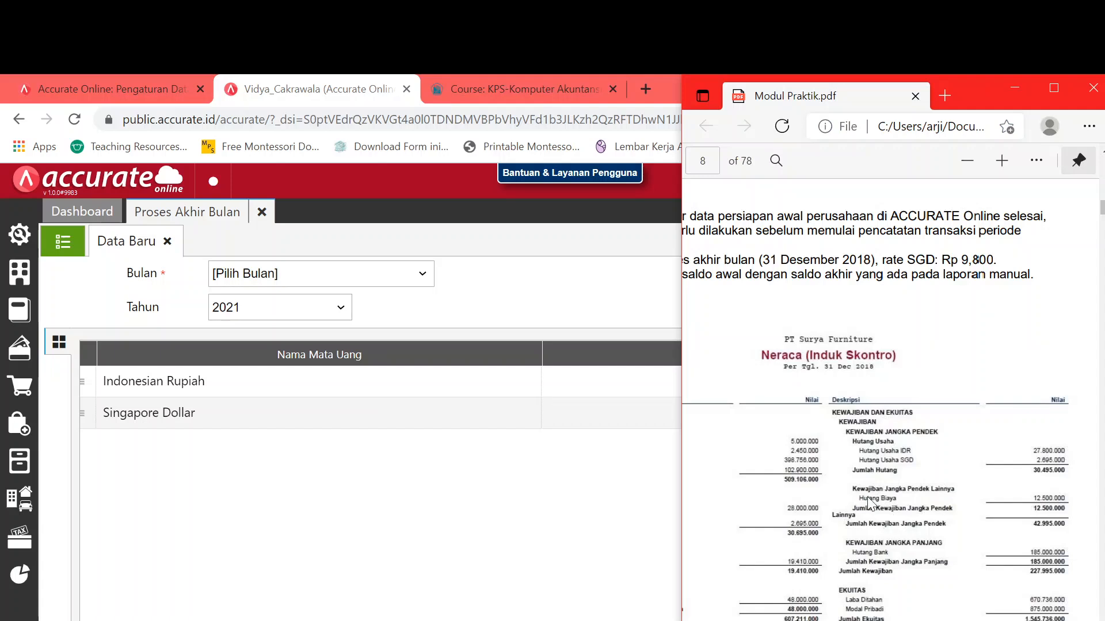
- Zoom in twice on the practice module page to read the reference figures
{"action": "scroll", "coordinate": [976, 268], "scroll_direction": "left", "scroll_amount": 3}
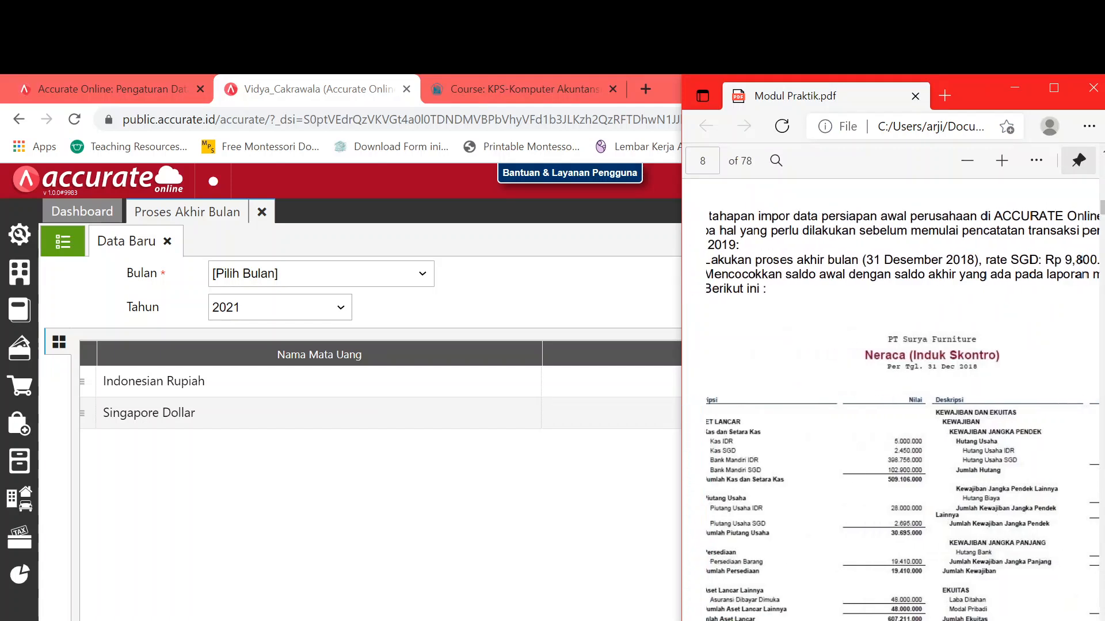
{"action": "scroll", "coordinate": [891, 403], "scroll_direction": "right", "scroll_amount": 3}
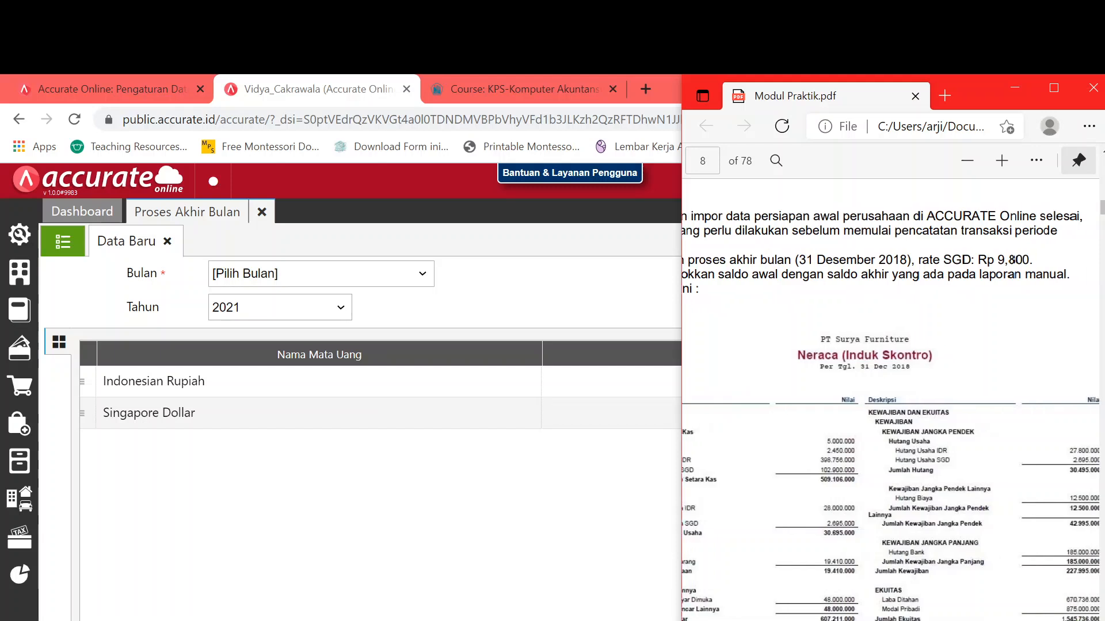
{"action": "scroll", "coordinate": [1045, 268], "scroll_direction": "left", "scroll_amount": 3}
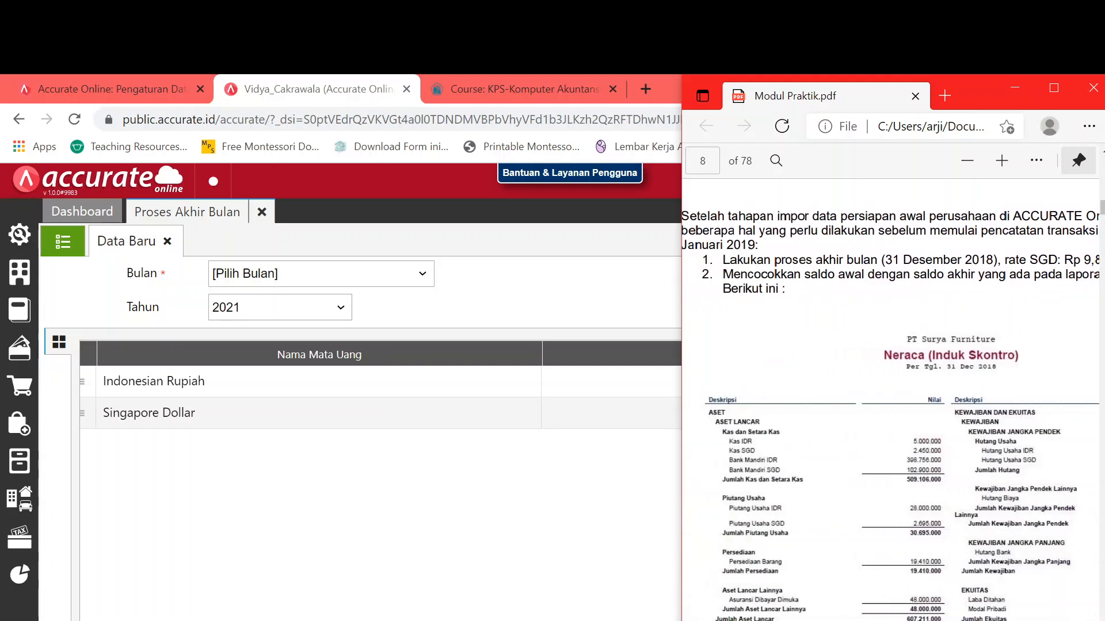
{"action": "left_click", "coordinate": [1002, 161]}
{"action": "left_click", "coordinate": [1002, 161]}
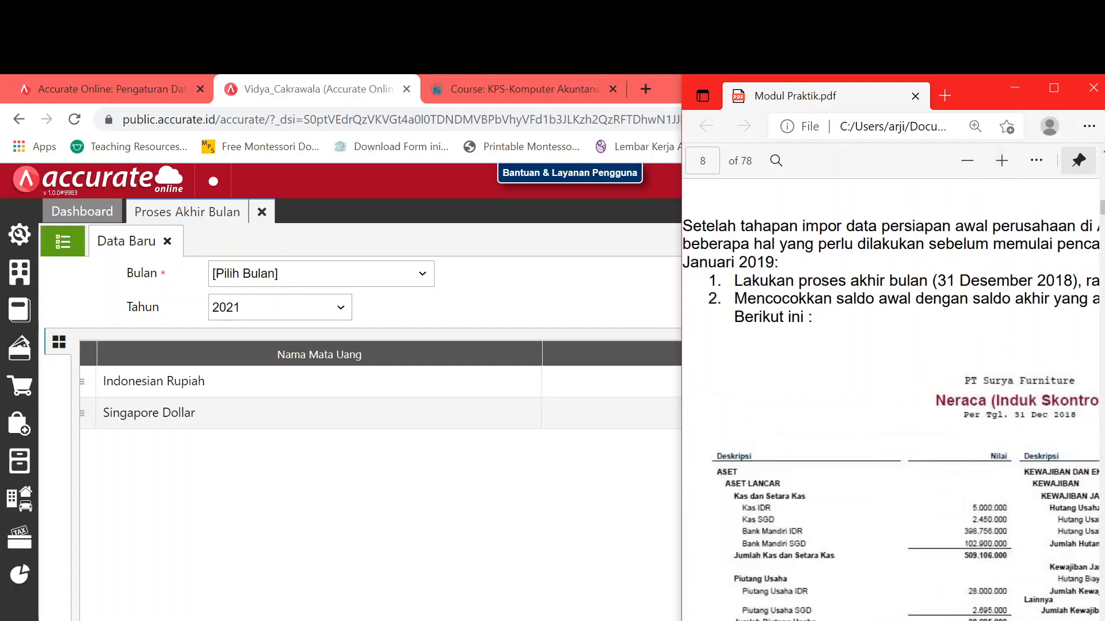
{"action": "scroll", "coordinate": [891, 403], "scroll_direction": "right", "scroll_amount": 2}
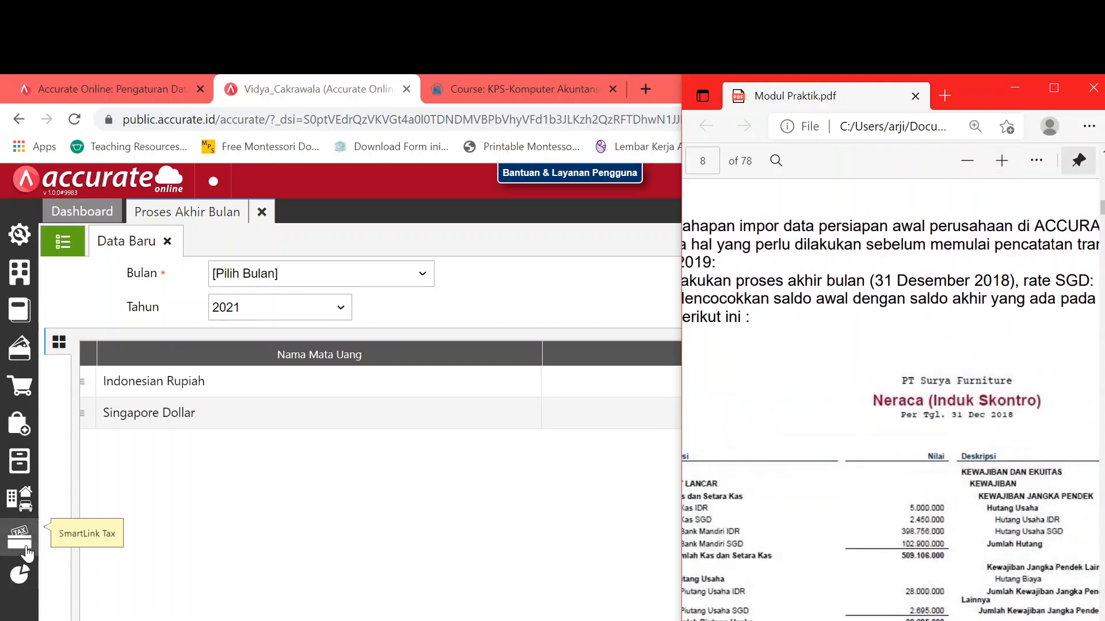
{"action": "left_click", "coordinate": [19, 574]}
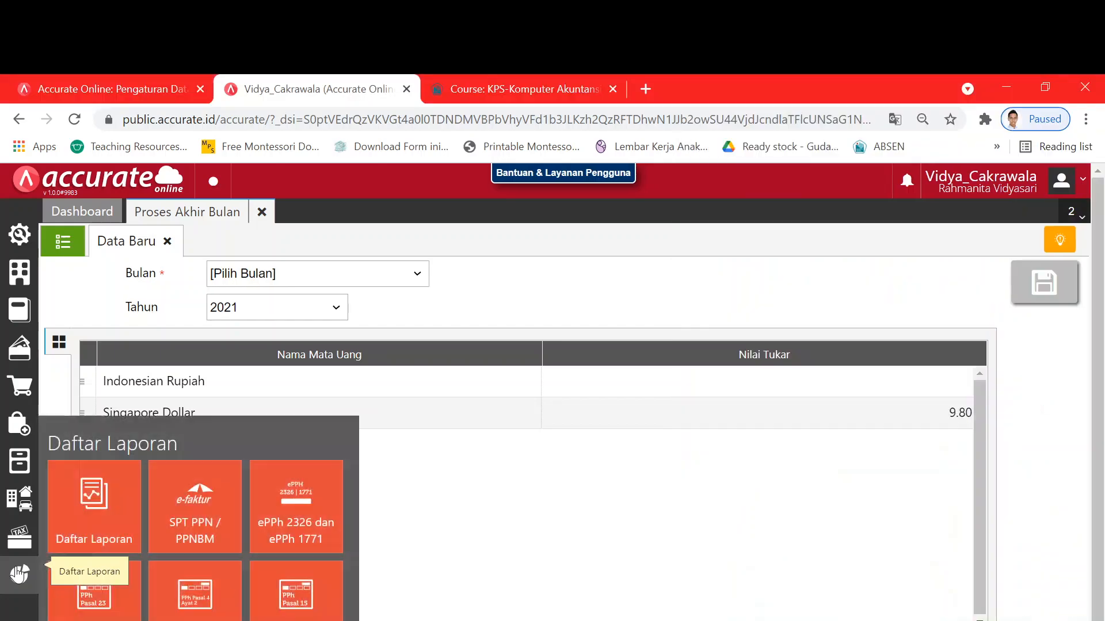
- Show the Neraca (Induk Skontro) report as of 31/12/2018, with cash totalling 509.106.000
{"action": "left_click", "coordinate": [94, 526]}
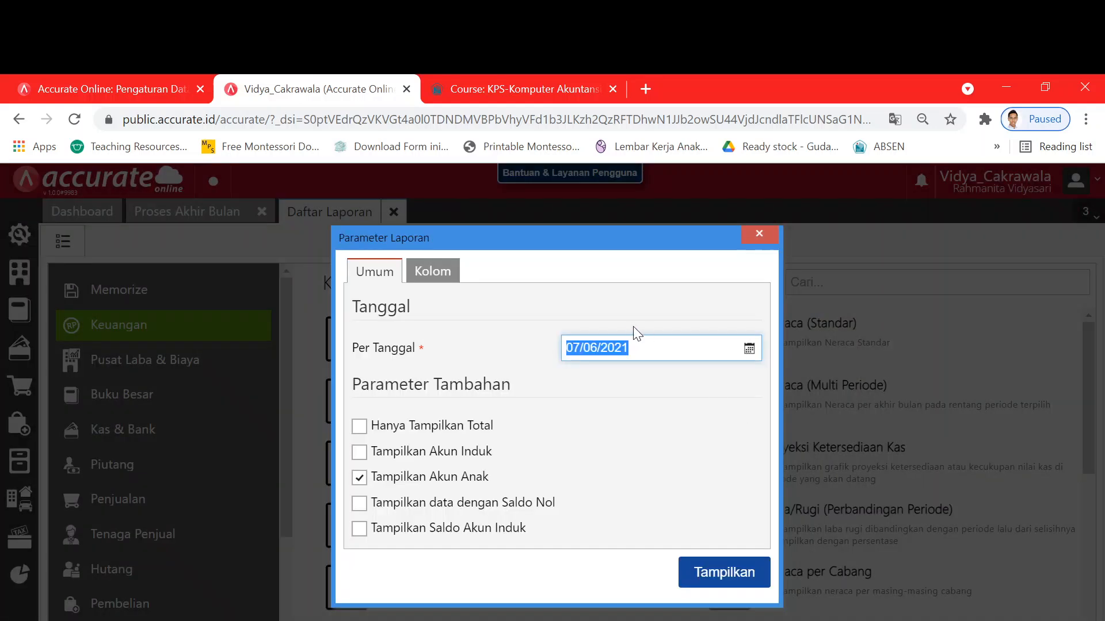
{"action": "type", "text": "31"}
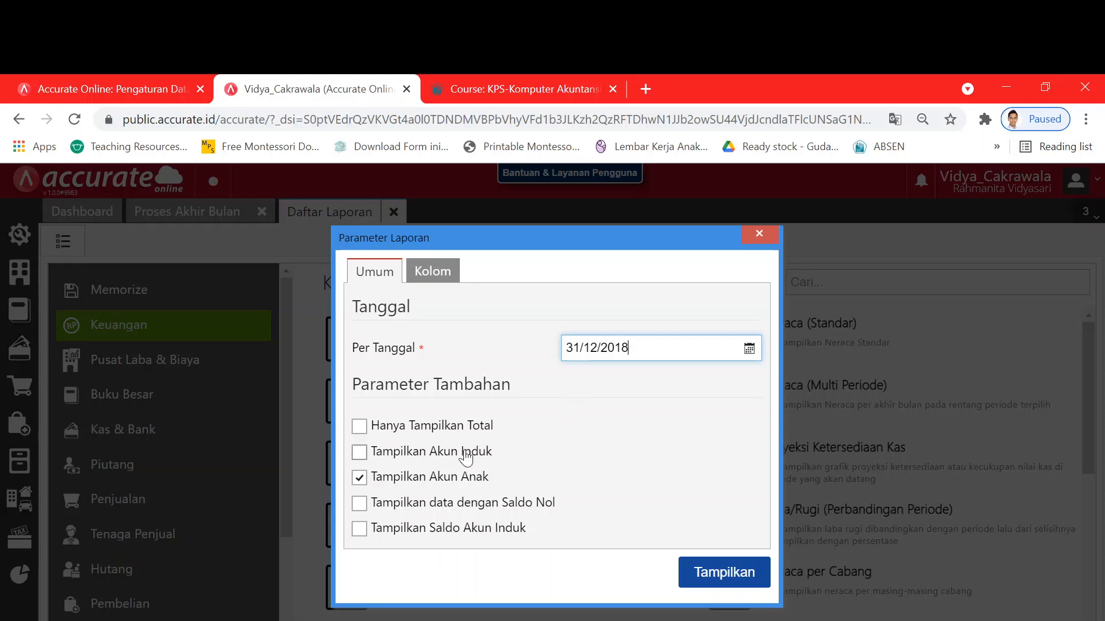
{"action": "left_click", "coordinate": [686, 578]}
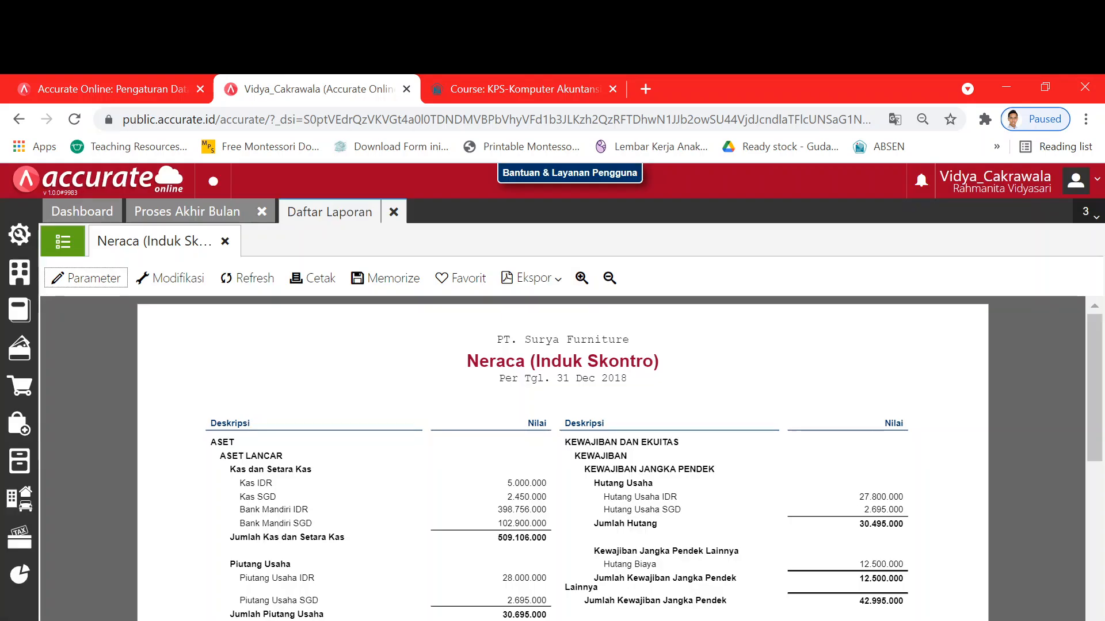
- Compare the module's reference Neraca asset rows with the Accurate balance sheet
{"action": "key", "text": "alt+Tab"}
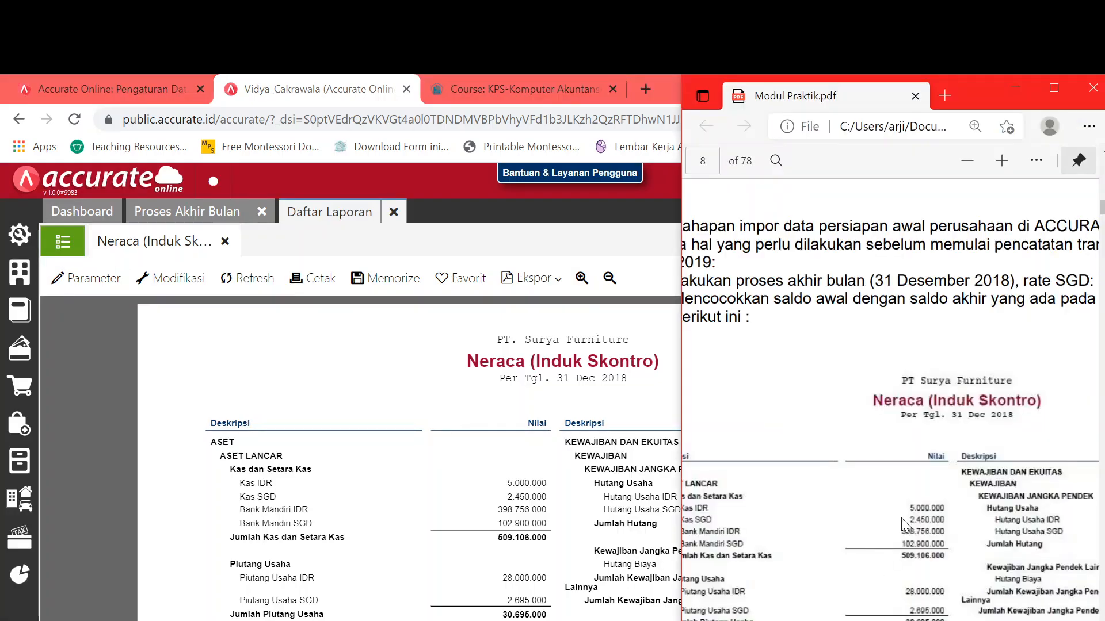
{"action": "scroll", "coordinate": [901, 518], "scroll_direction": "down", "scroll_amount": 1}
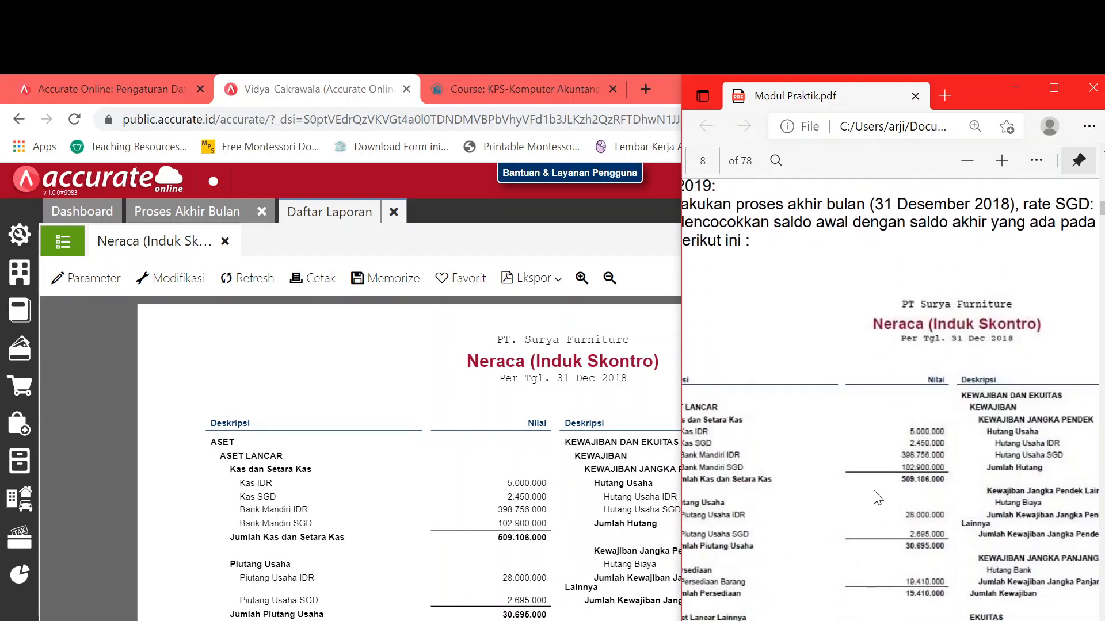
{"action": "scroll", "coordinate": [892, 403], "scroll_direction": "left", "scroll_amount": 2}
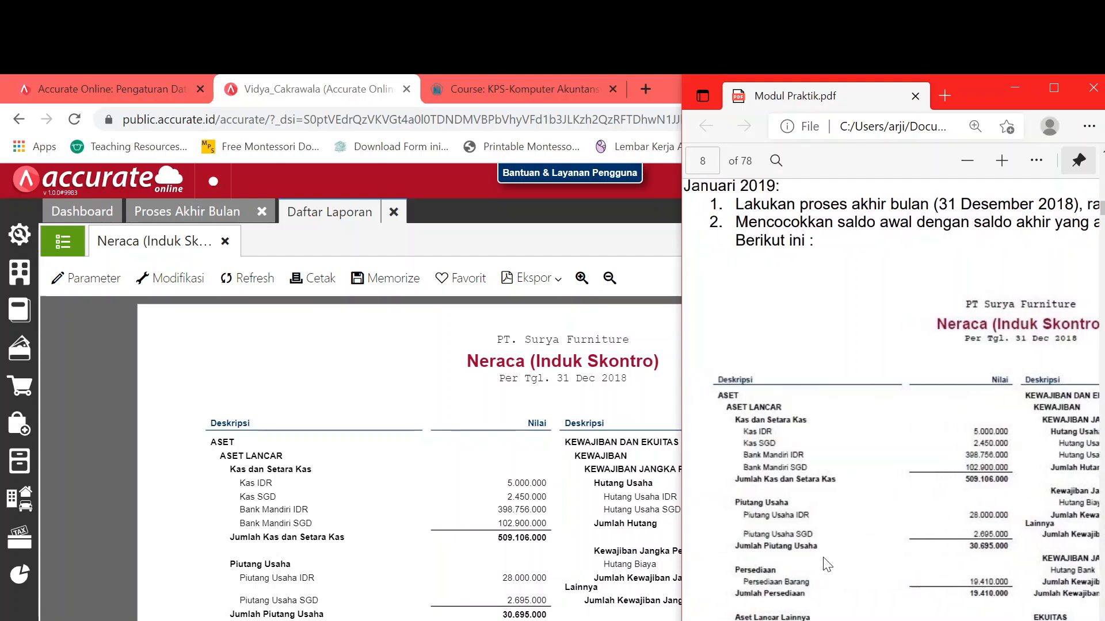
{"action": "scroll", "coordinate": [827, 565], "scroll_direction": "up", "scroll_amount": 1}
{"action": "left_click", "coordinate": [661, 564]}
{"action": "scroll", "coordinate": [642, 567], "scroll_direction": "down", "scroll_amount": 4}
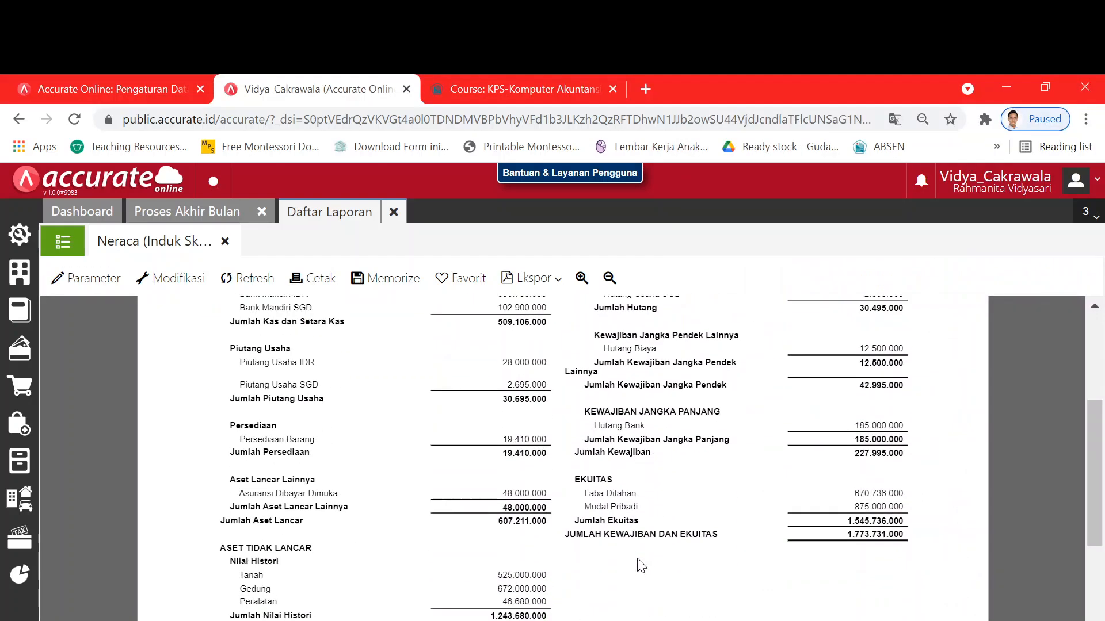
{"action": "key", "text": "alt+Tab"}
{"action": "scroll", "coordinate": [981, 569], "scroll_direction": "down", "scroll_amount": 1}
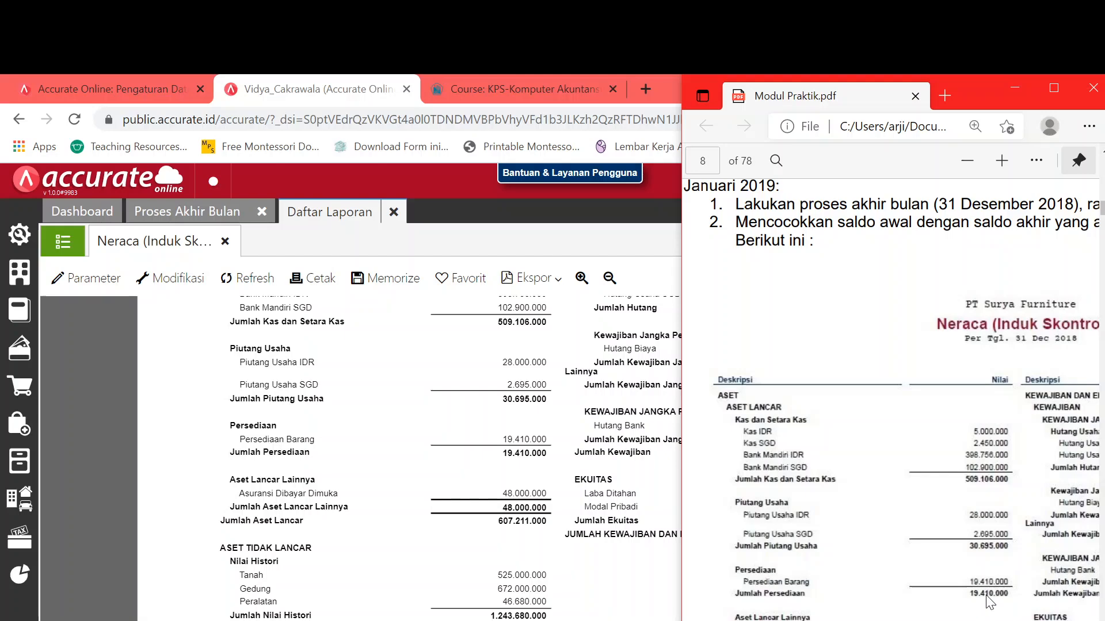
{"action": "scroll", "coordinate": [990, 601], "scroll_direction": "down", "scroll_amount": 1}
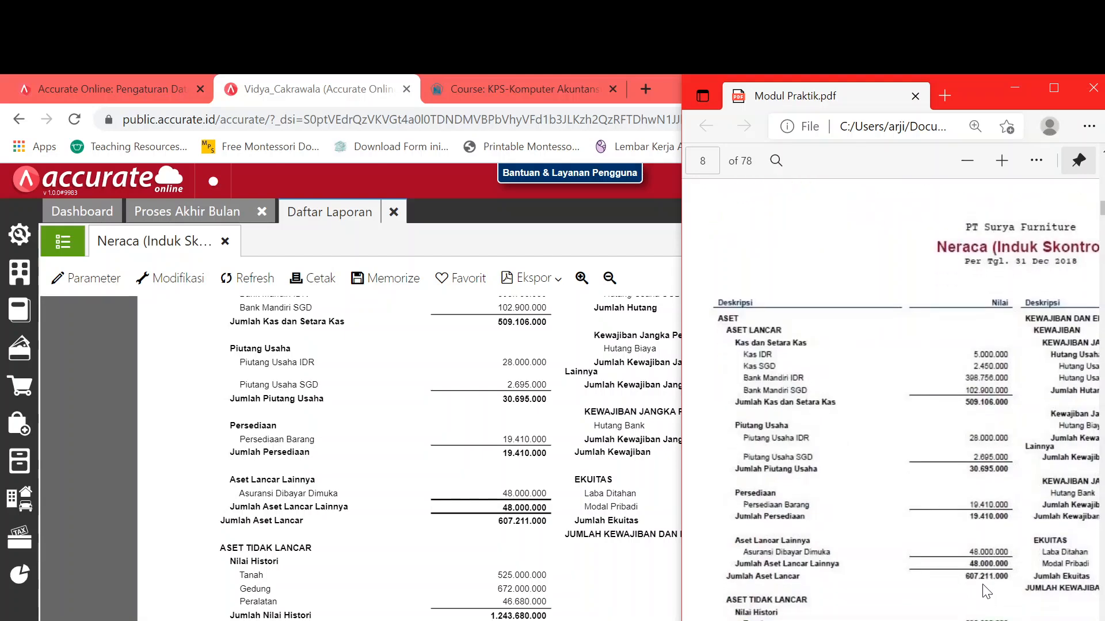
{"action": "scroll", "coordinate": [987, 591], "scroll_direction": "down", "scroll_amount": 2}
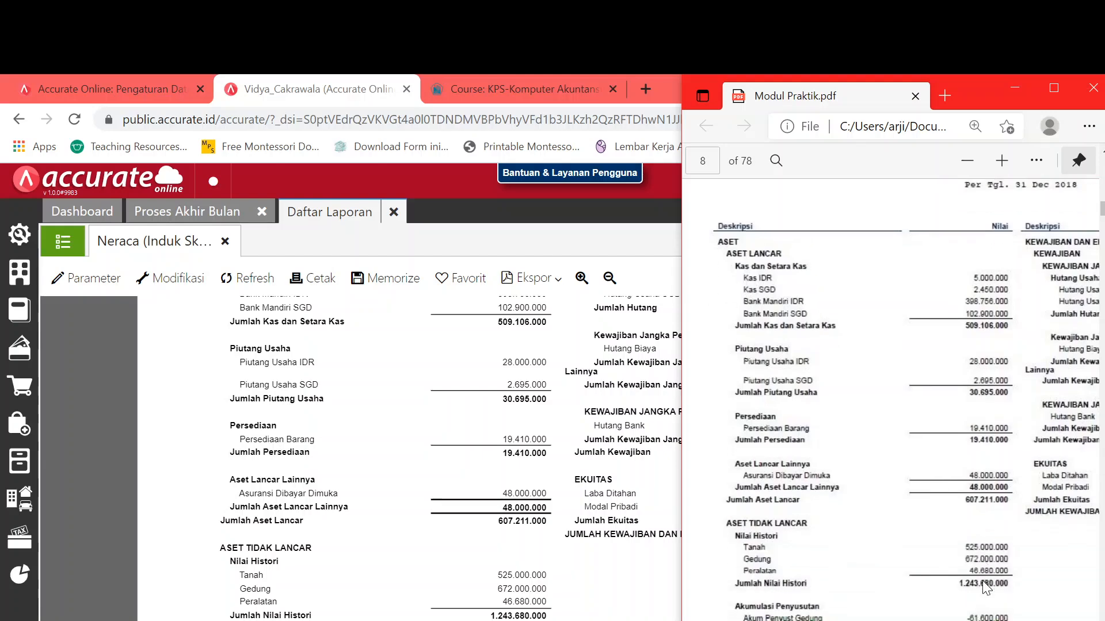
{"action": "scroll", "coordinate": [980, 566], "scroll_direction": "up", "scroll_amount": 1}
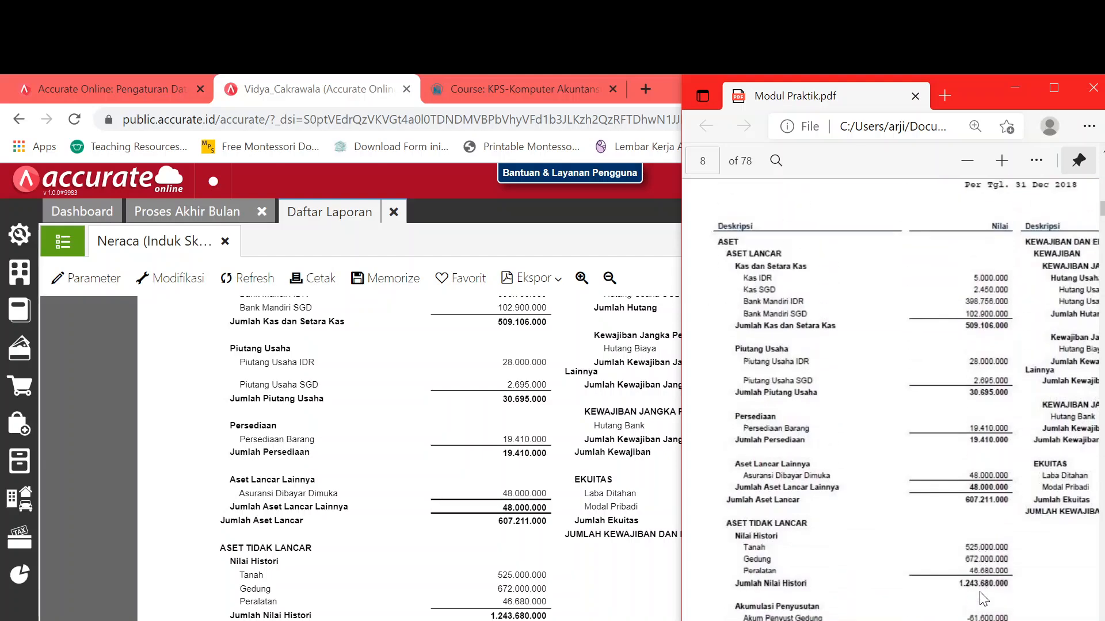
{"action": "scroll", "coordinate": [983, 599], "scroll_direction": "down", "scroll_amount": 1}
- Verify JUMLAH ASET is 1.773.731.000 in both the Accurate report and the module
{"action": "left_click", "coordinate": [555, 554]}
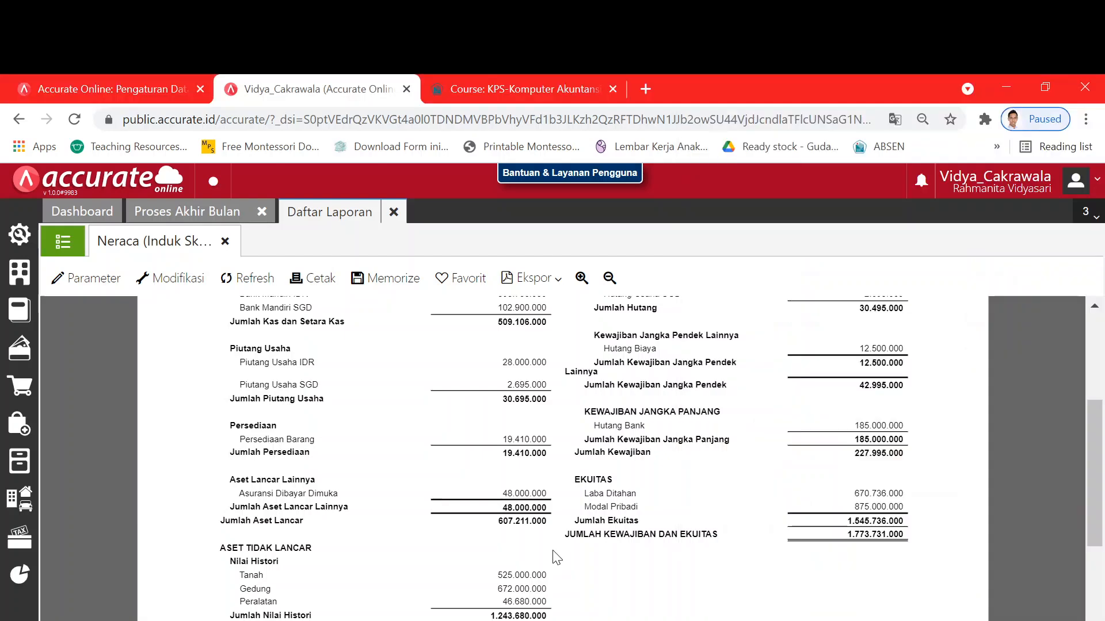
{"action": "scroll", "coordinate": [556, 553], "scroll_direction": "down", "scroll_amount": 4}
{"action": "left_click", "coordinate": [846, 573]}
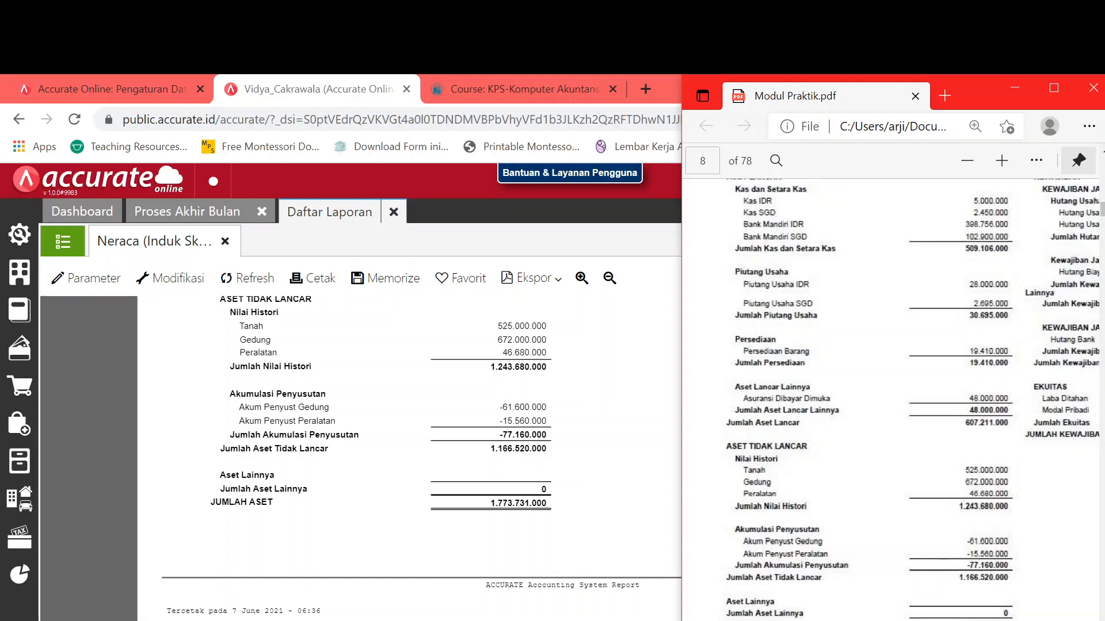
{"action": "scroll", "coordinate": [985, 613], "scroll_direction": "right", "scroll_amount": 5}
{"action": "scroll", "coordinate": [985, 613], "scroll_direction": "up", "scroll_amount": 1}
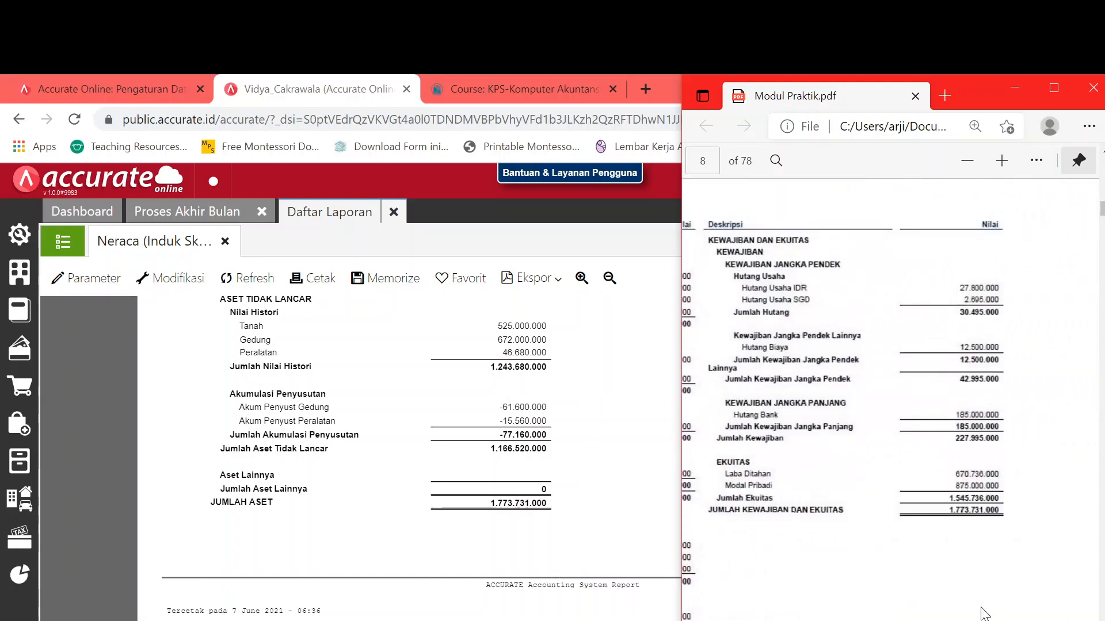
{"action": "scroll", "coordinate": [985, 614], "scroll_direction": "up", "scroll_amount": 5}
{"action": "key", "text": "alt+Tab"}
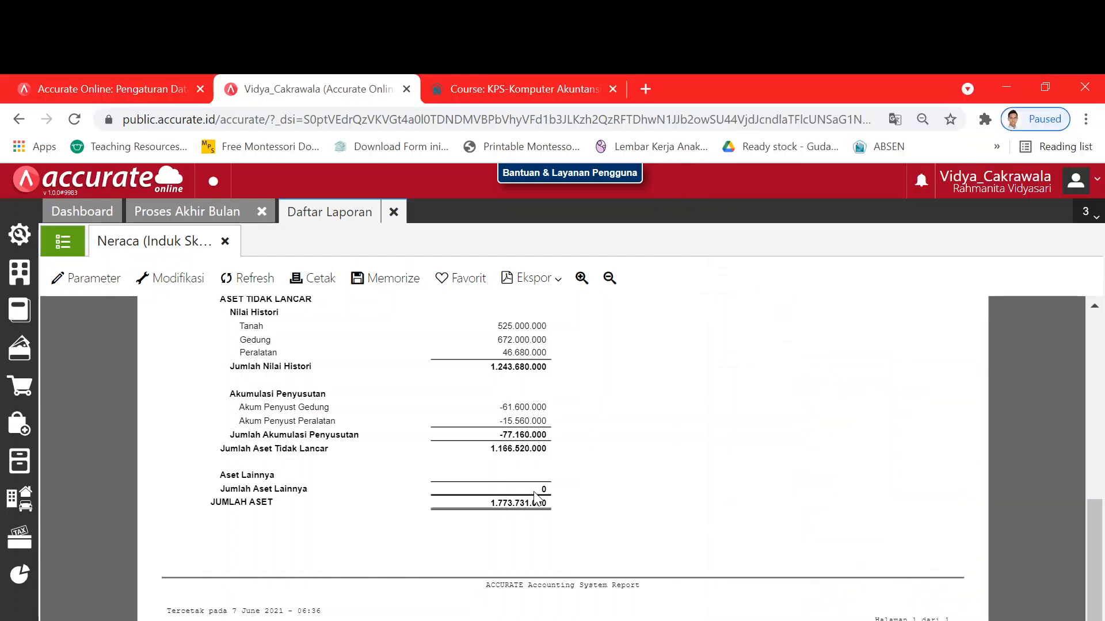
{"action": "scroll", "coordinate": [535, 498], "scroll_direction": "up", "scroll_amount": 2}
{"action": "scroll", "coordinate": [662, 500], "scroll_direction": "up", "scroll_amount": 4}
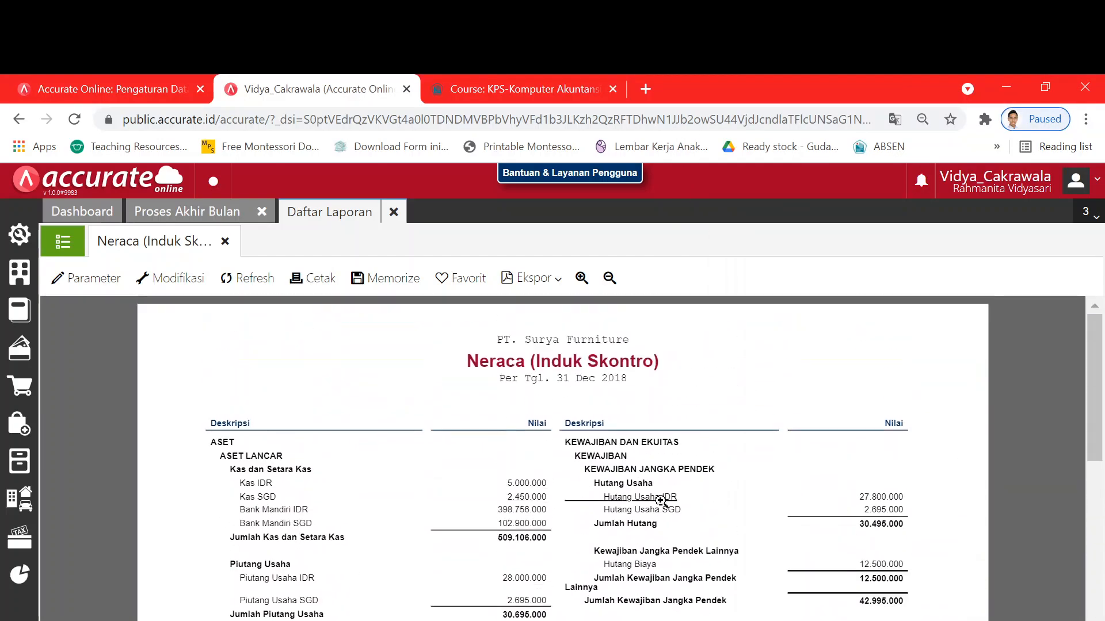
{"action": "key", "text": "alt+Tab"}
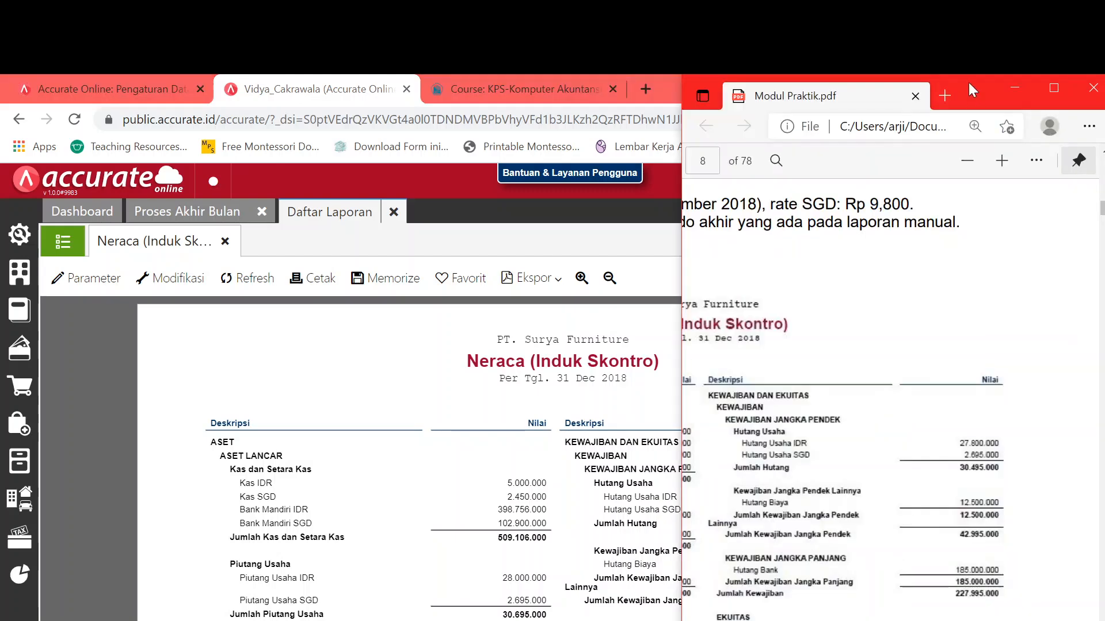
- Arrange the PDF window beside the Chrome window for side-by-side comparison
{"action": "left_click_drag", "start_coordinate": [968, 82], "coordinate": [349, 74]}
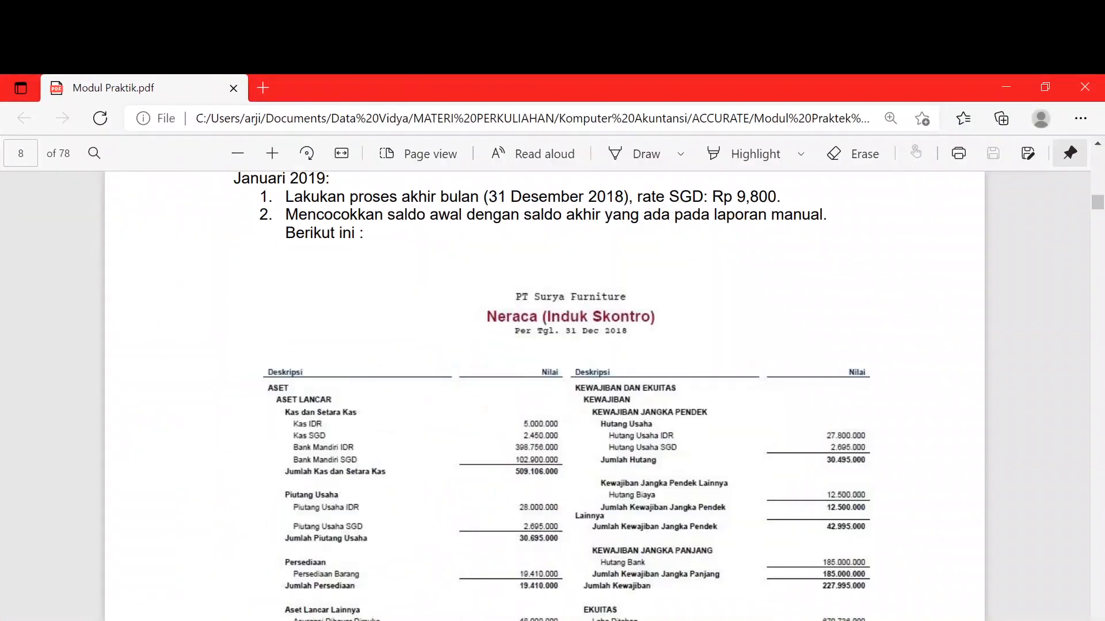
{"action": "left_click_drag", "start_coordinate": [1065, 85], "coordinate": [1104, 86]}
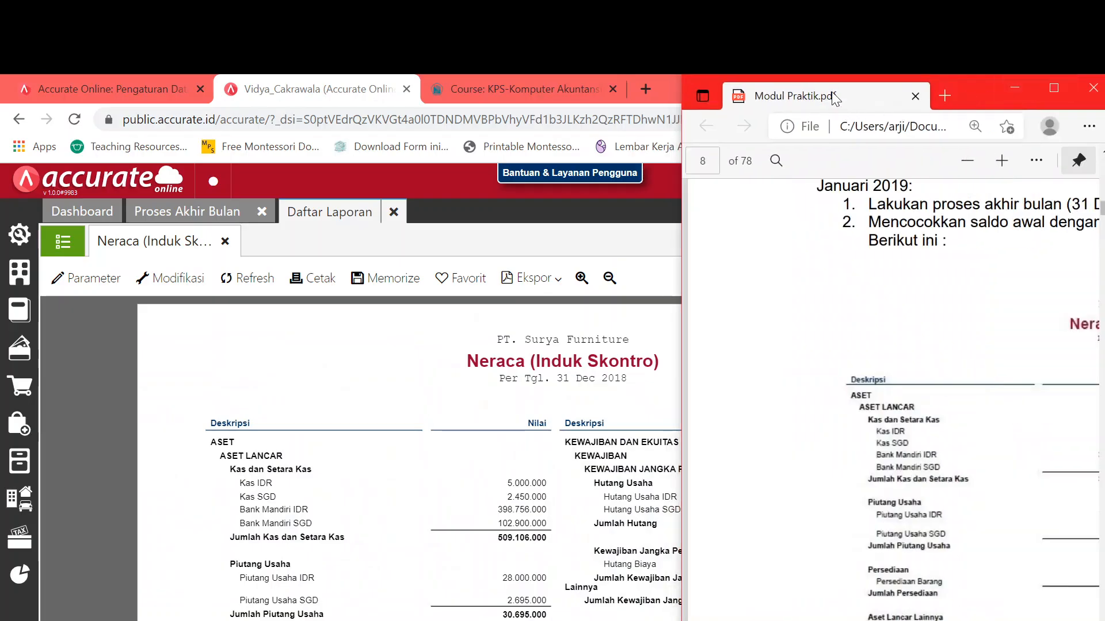
{"action": "left_click_drag", "start_coordinate": [968, 87], "coordinate": [399, 83]}
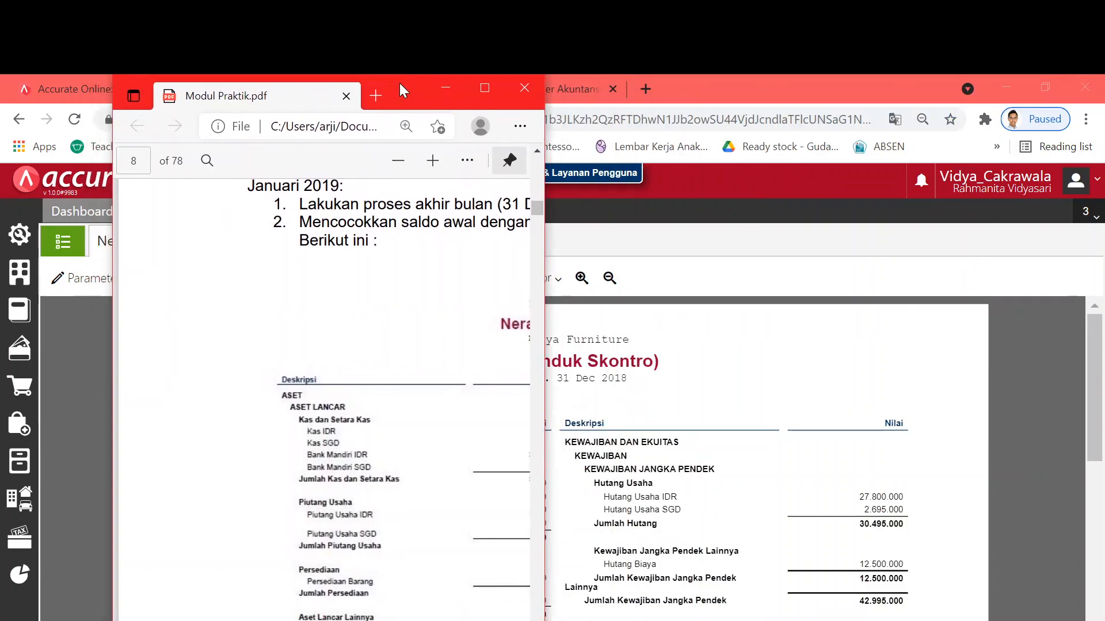
{"action": "scroll", "coordinate": [320, 588], "scroll_direction": "right", "scroll_amount": 10}
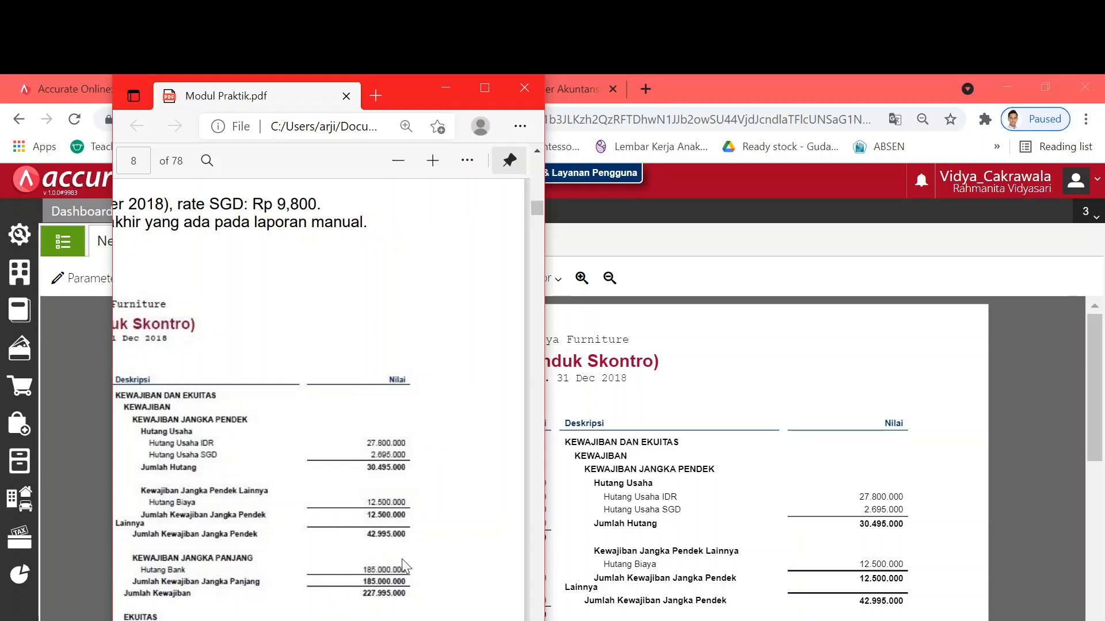
- Check the Kewajiban dan Ekuitas column matches the module's 1.773.731.000 total
{"action": "left_click", "coordinate": [780, 581]}
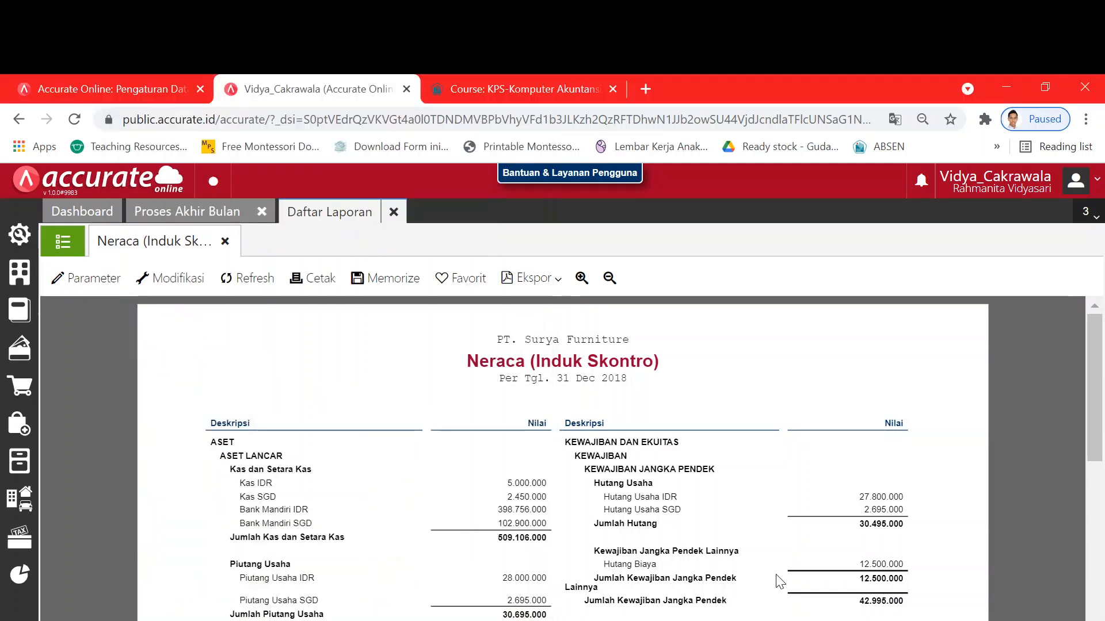
{"action": "scroll", "coordinate": [780, 581], "scroll_direction": "down", "scroll_amount": 2}
{"action": "scroll", "coordinate": [780, 581], "scroll_direction": "down", "scroll_amount": 2}
{"action": "key", "text": "alt+Tab"}
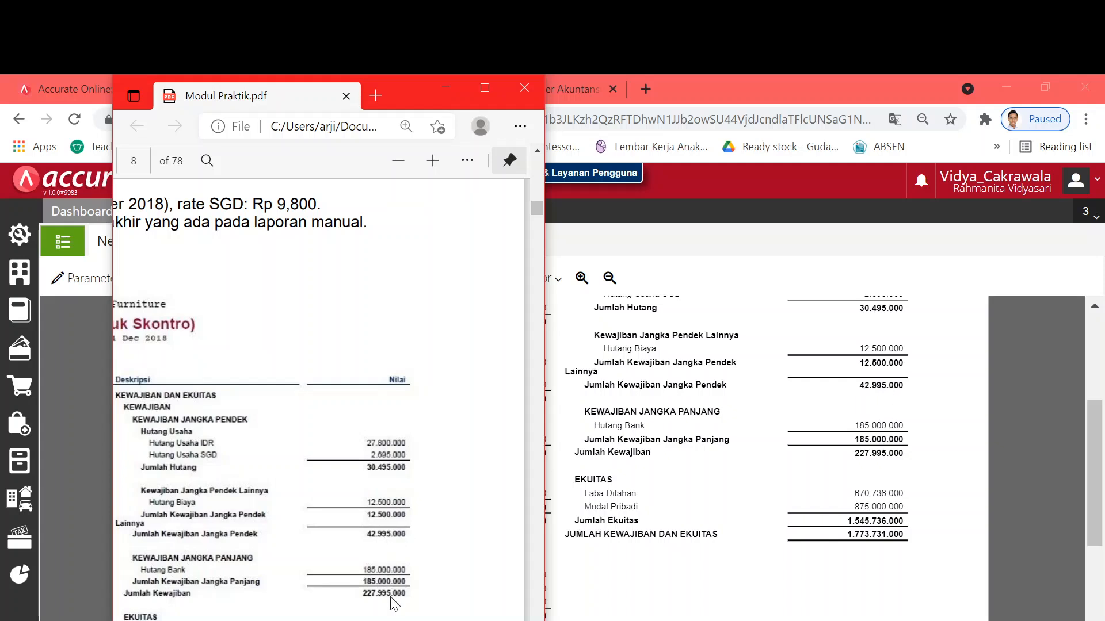
{"action": "scroll", "coordinate": [395, 604], "scroll_direction": "down", "scroll_amount": 4}
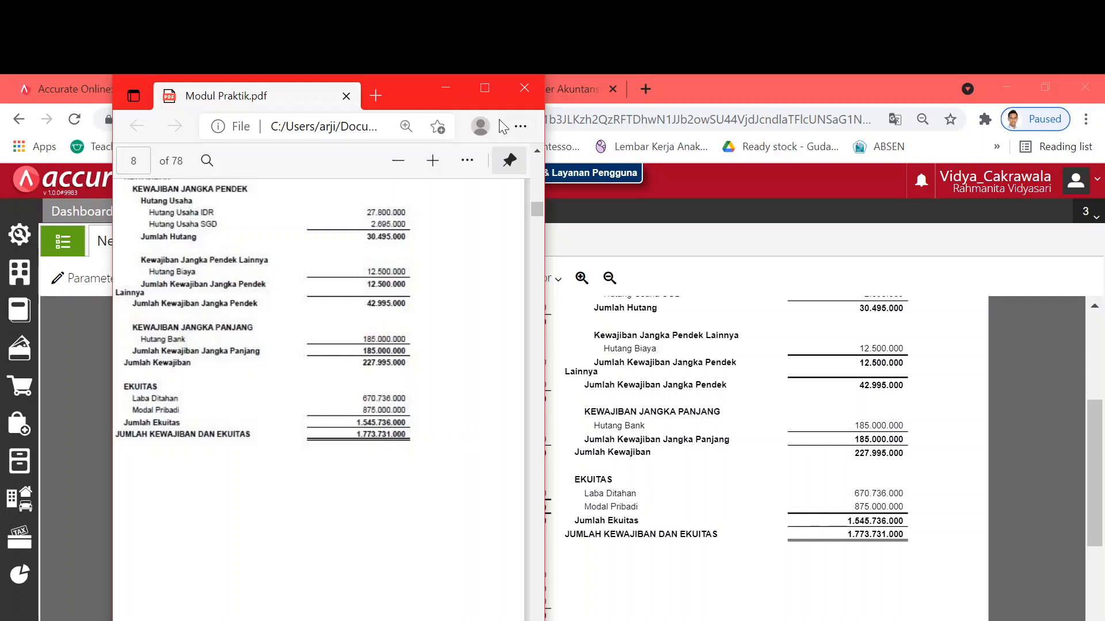
{"action": "left_click", "coordinate": [484, 88]}
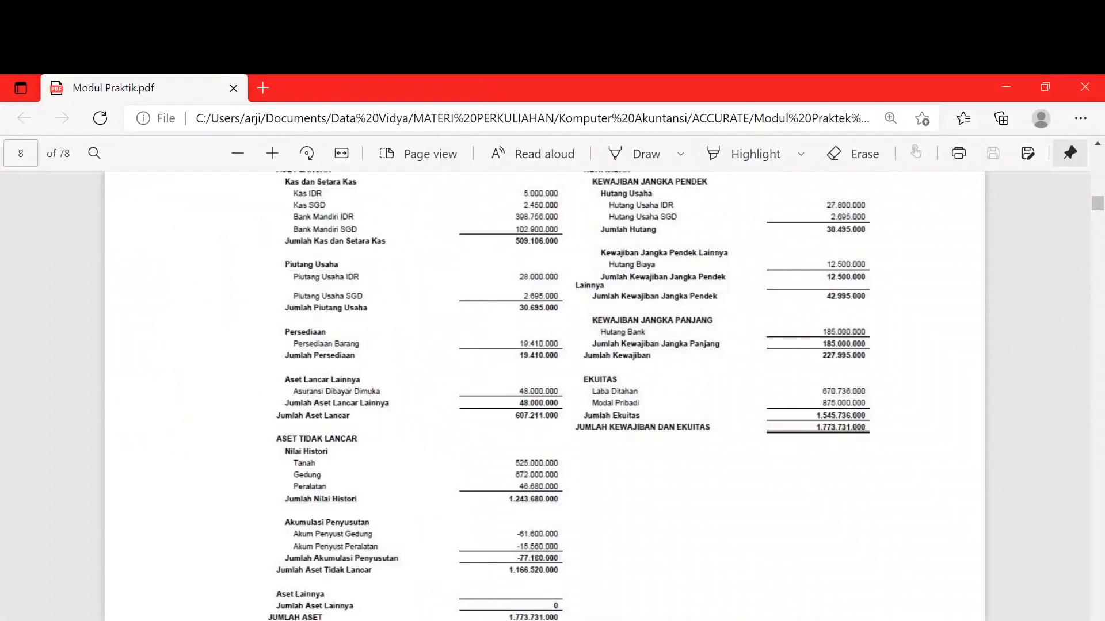
- Close the Neraca report, returning to the Keuangan report list
{"action": "key", "text": "alt+Tab"}
{"action": "scroll", "coordinate": [512, 521], "scroll_direction": "up", "scroll_amount": 3}
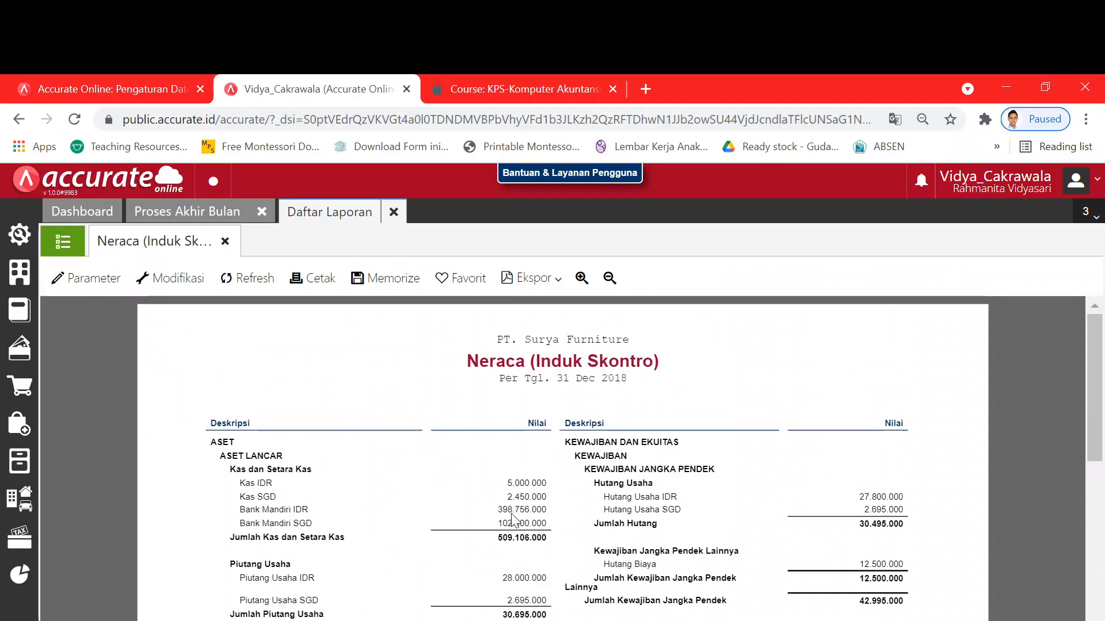
{"action": "left_click", "coordinate": [224, 241]}
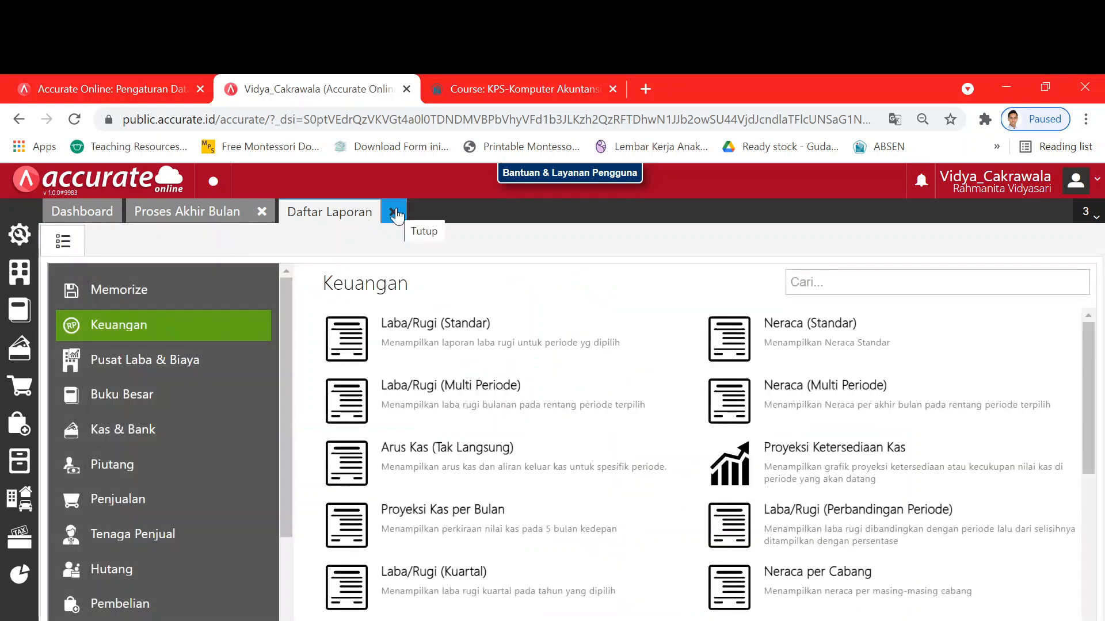
- Close Daftar Laporan and Proses Akhir Bulan, then refresh activity to show Buat Proses Akhir Bulan Desember 2018
{"action": "left_click", "coordinate": [394, 212]}
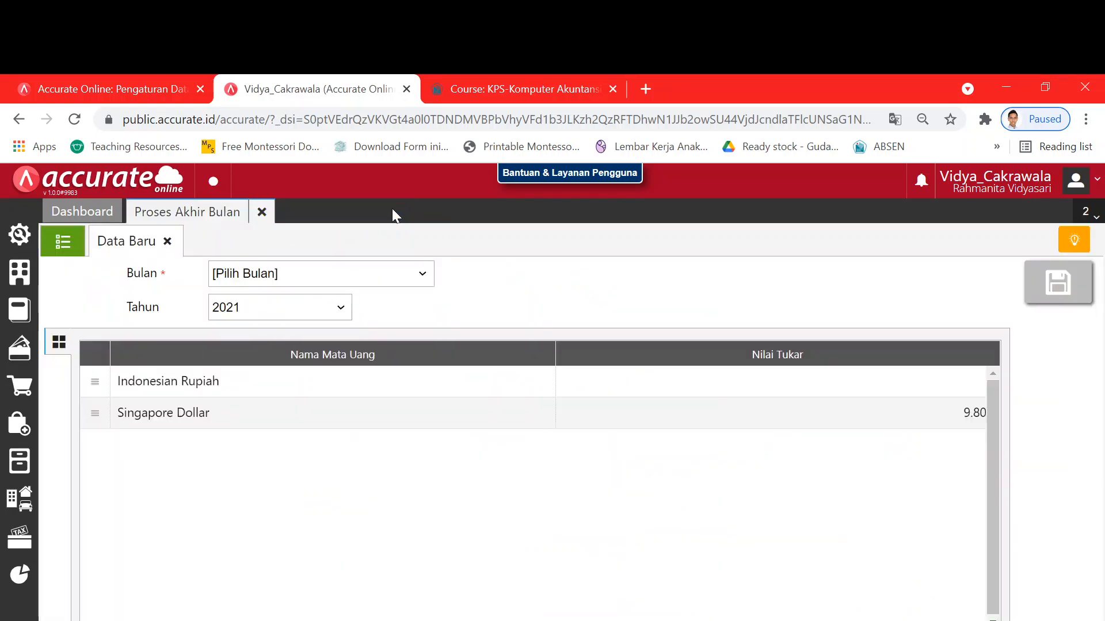
{"action": "left_click", "coordinate": [262, 211]}
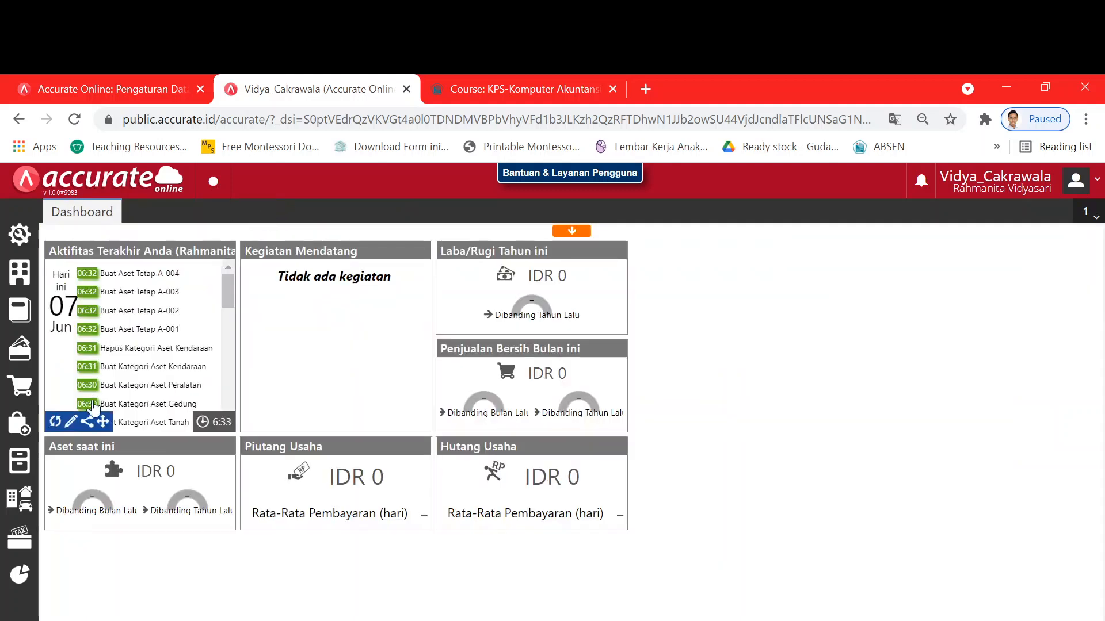
{"action": "left_click", "coordinate": [214, 440]}
{"action": "mouse_move", "coordinate": [591, 399]}
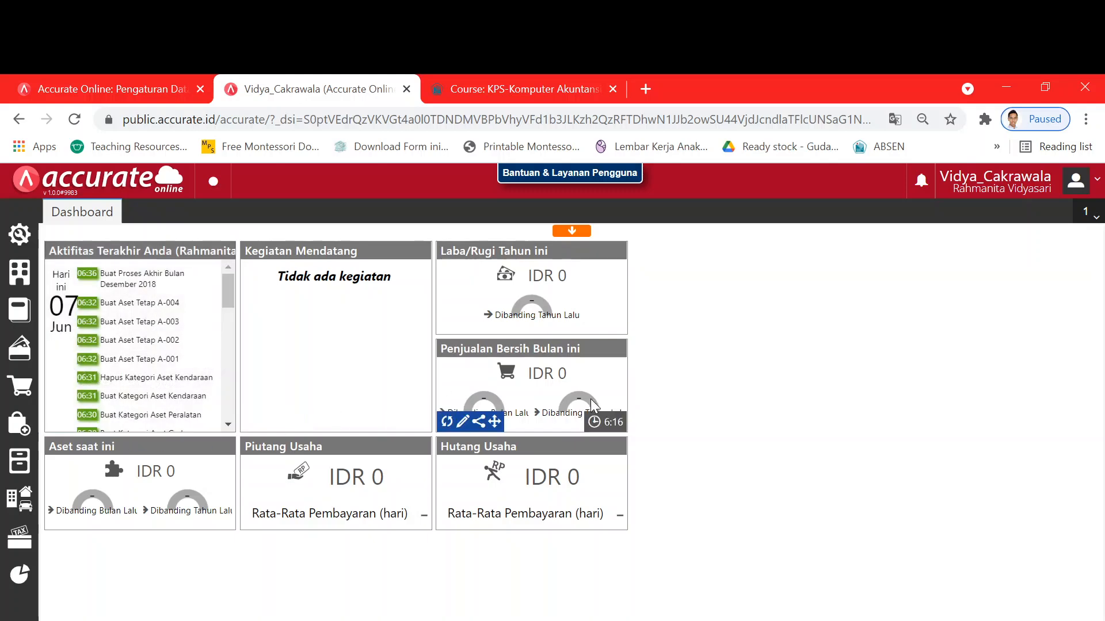
{"action": "key", "text": "ctrl+plus"}
{"action": "key", "text": "ctrl+plus"}
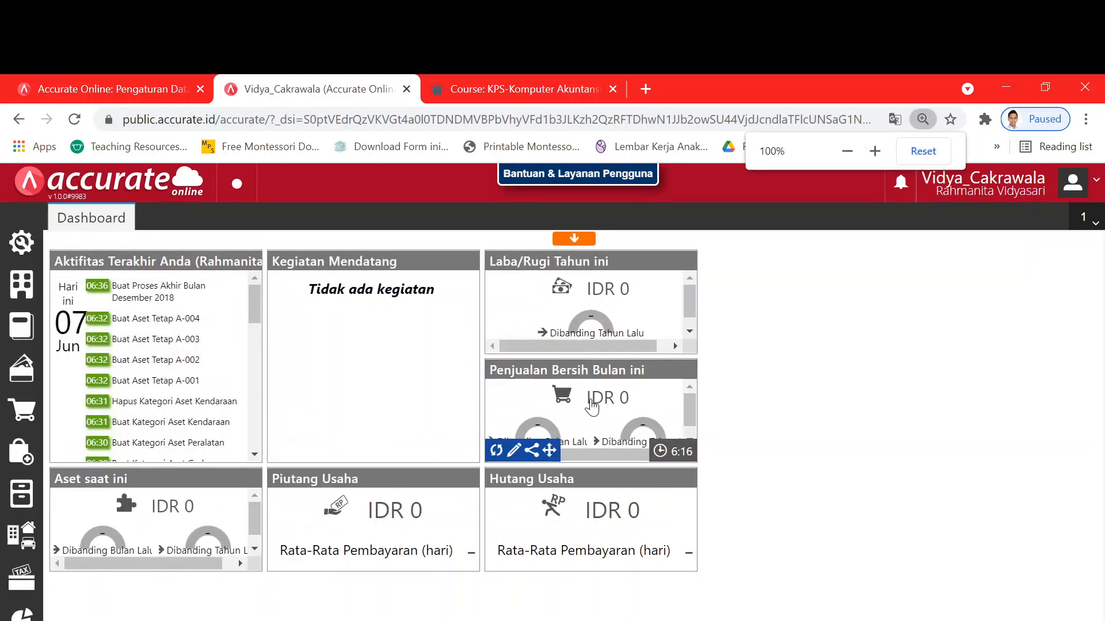